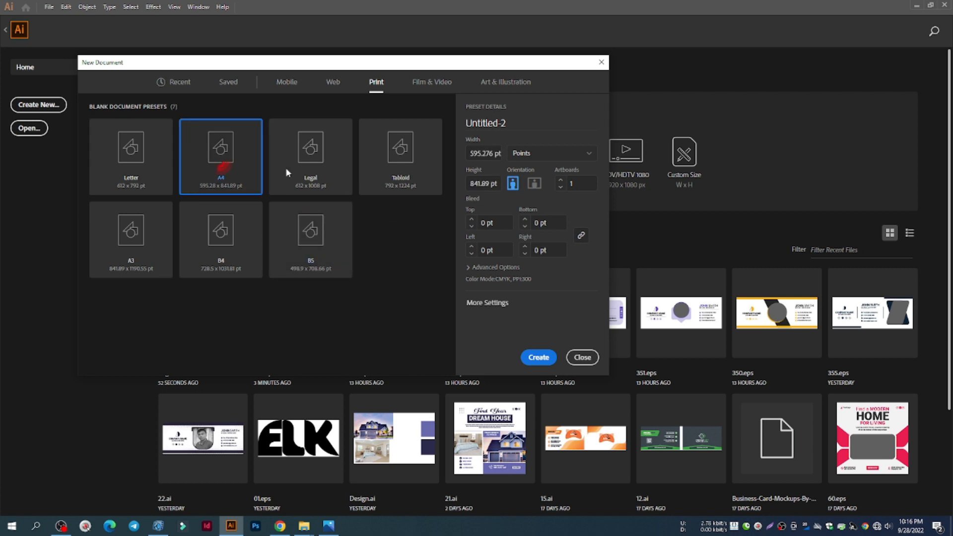
# Step: Create an A4 print document in inches with a 0.125 in bleed on all sides, CMYK Color and High (300 ppi) raster effects
pyautogui.click(557, 151)
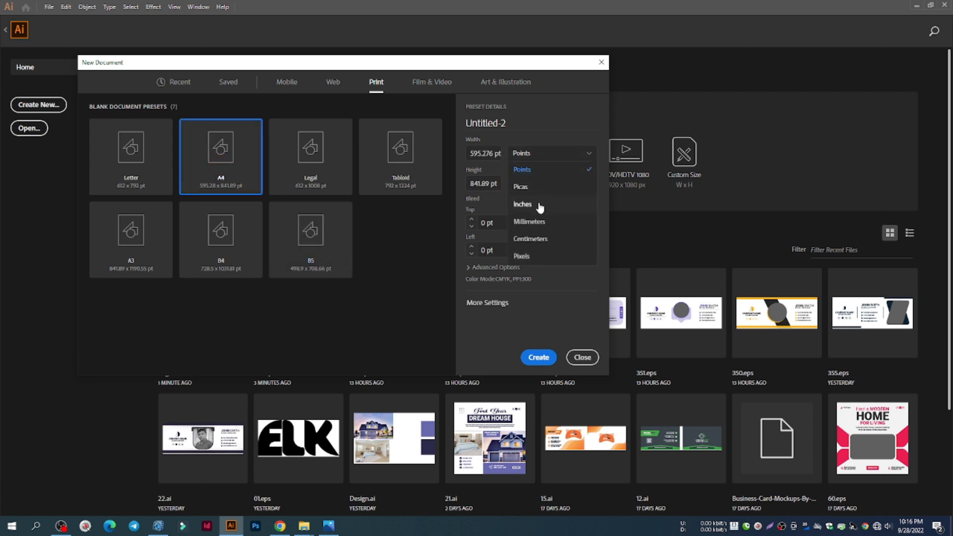
pyautogui.click(527, 202)
pyautogui.click(471, 220)
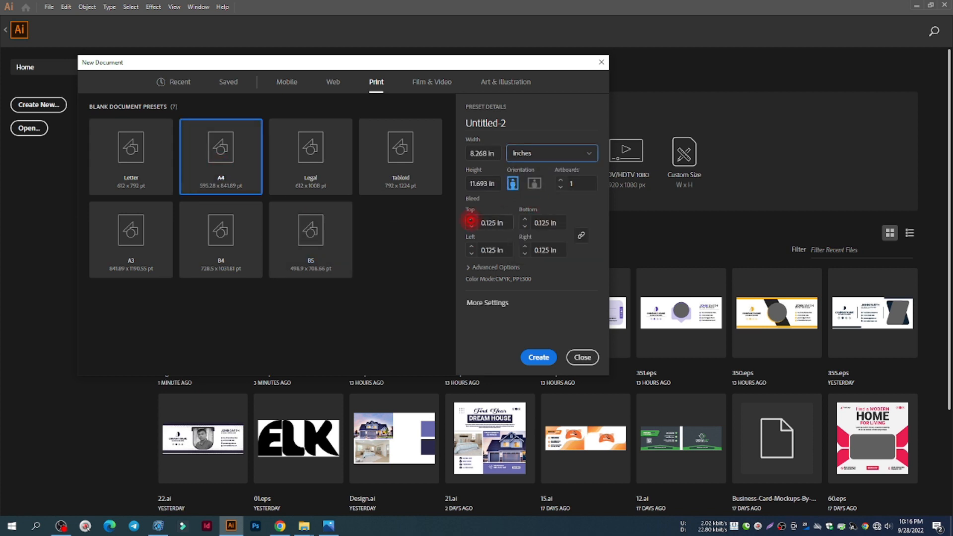
pyautogui.click(494, 268)
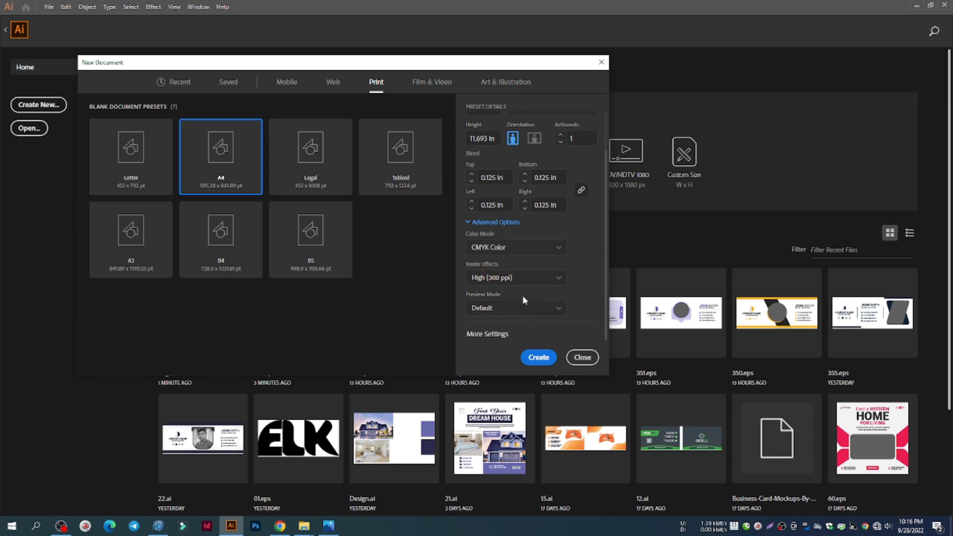
pyautogui.click(536, 355)
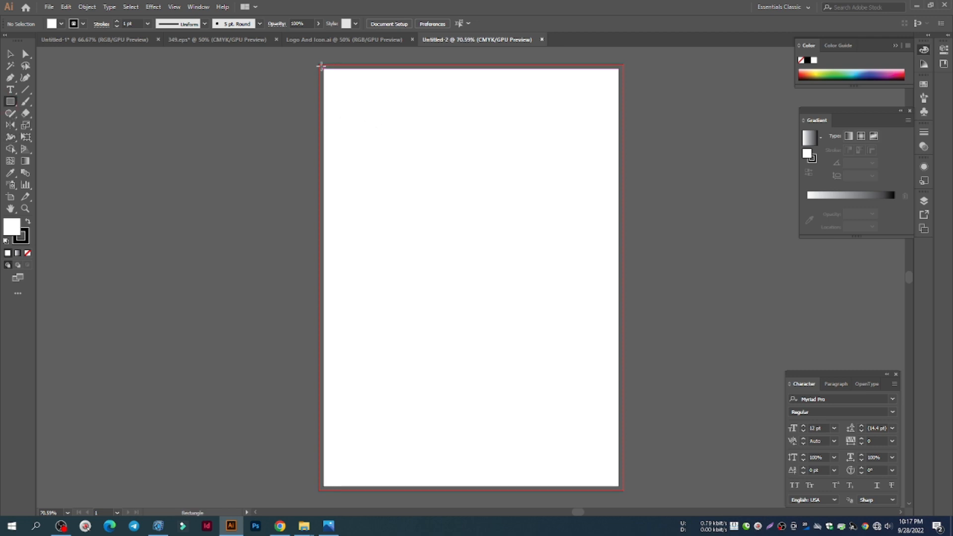
# Step: Draw a white background rectangle covering the artboard out to the bleed edges, about 8.52 by 11.94 in, and remove its stroke
pyautogui.moveTo(319, 65); pyautogui.dragTo(623, 491)
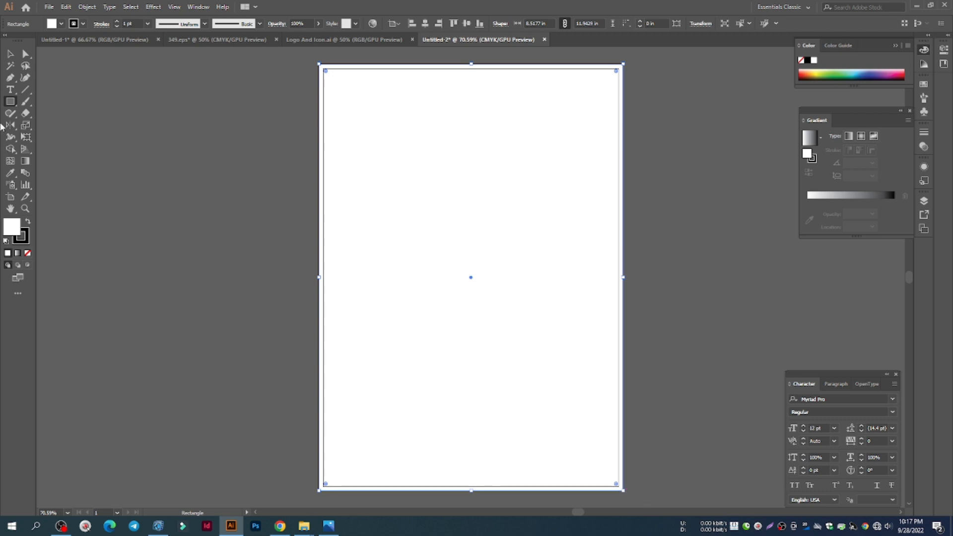
pyautogui.click(10, 57)
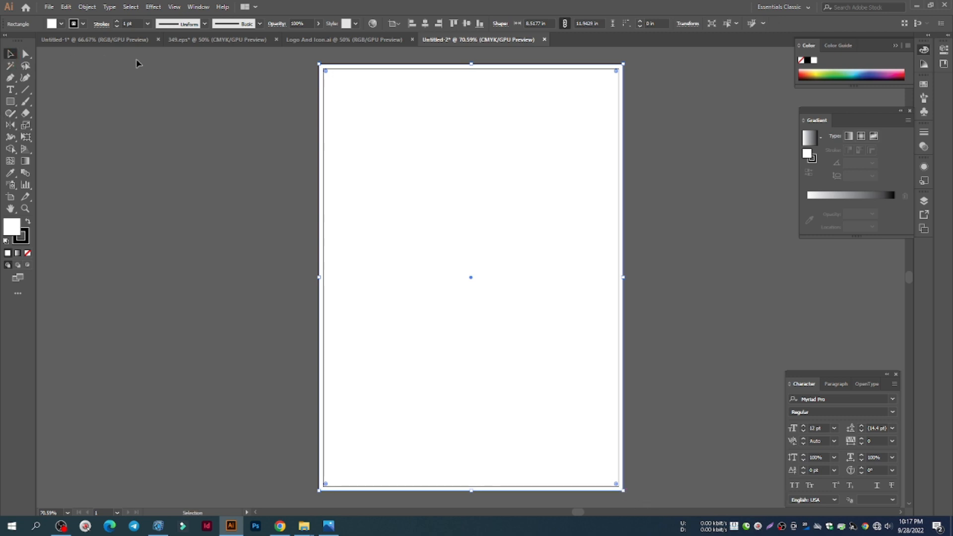
pyautogui.click(28, 253)
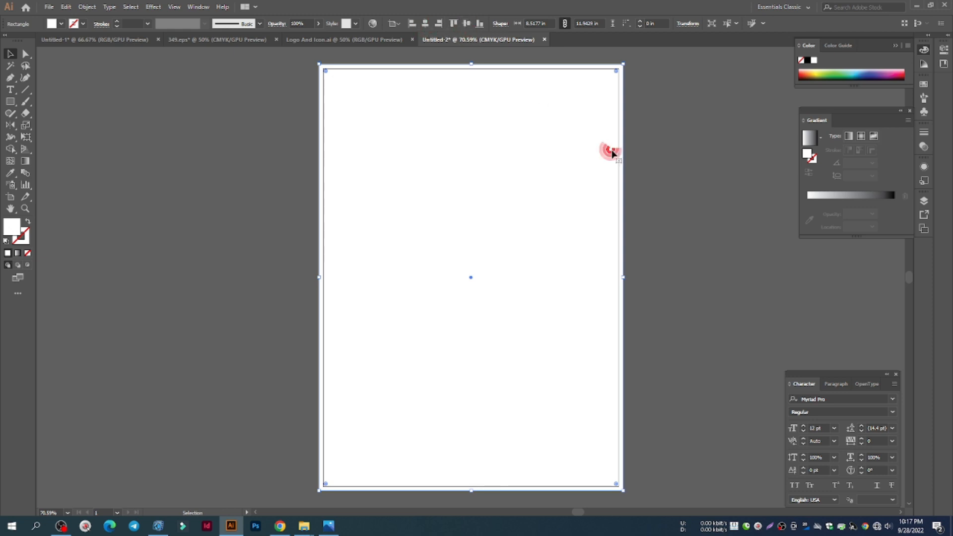
pyautogui.click(688, 164)
pyautogui.scroll(-2, 260, 141)
pyautogui.moveTo(527, 174); pyautogui.dragTo(471, 182)
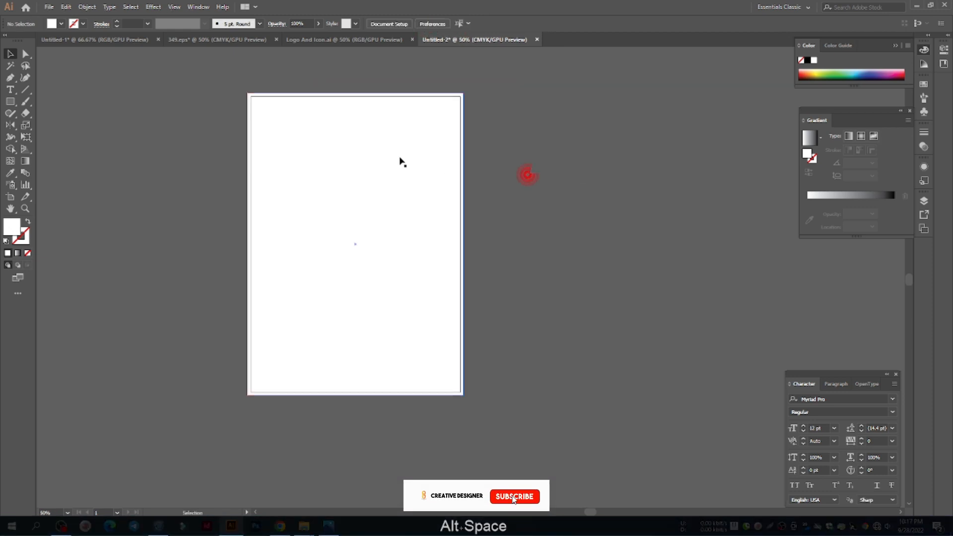
# Step: Start Offset Path on the background rectangle with the preview turned on
pyautogui.click(403, 163)
pyautogui.click(87, 7)
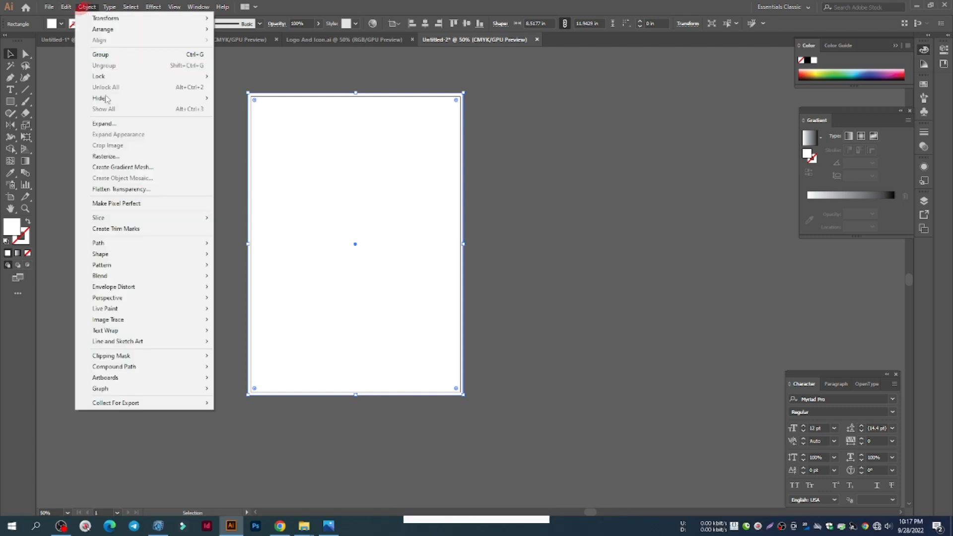
pyautogui.moveTo(164, 243)
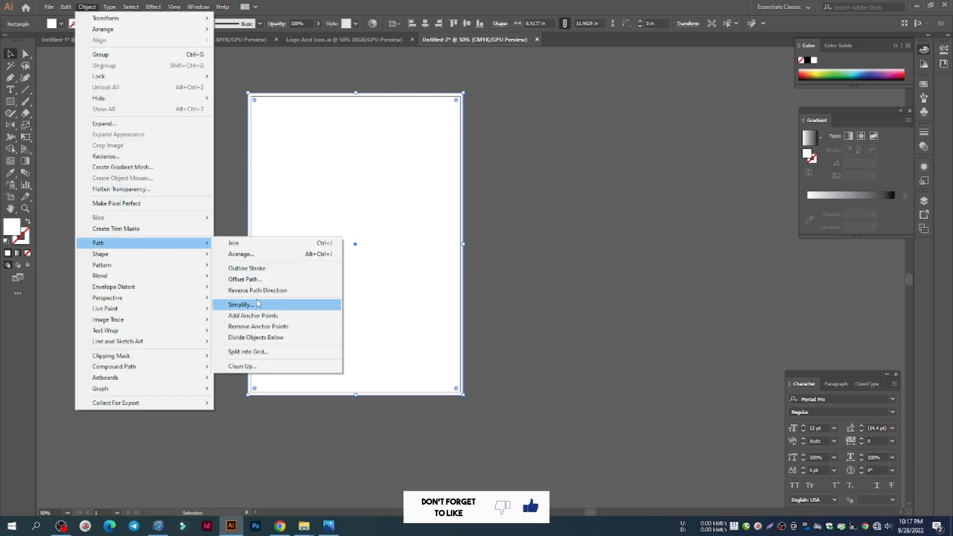
pyautogui.click(256, 280)
pyautogui.click(419, 288)
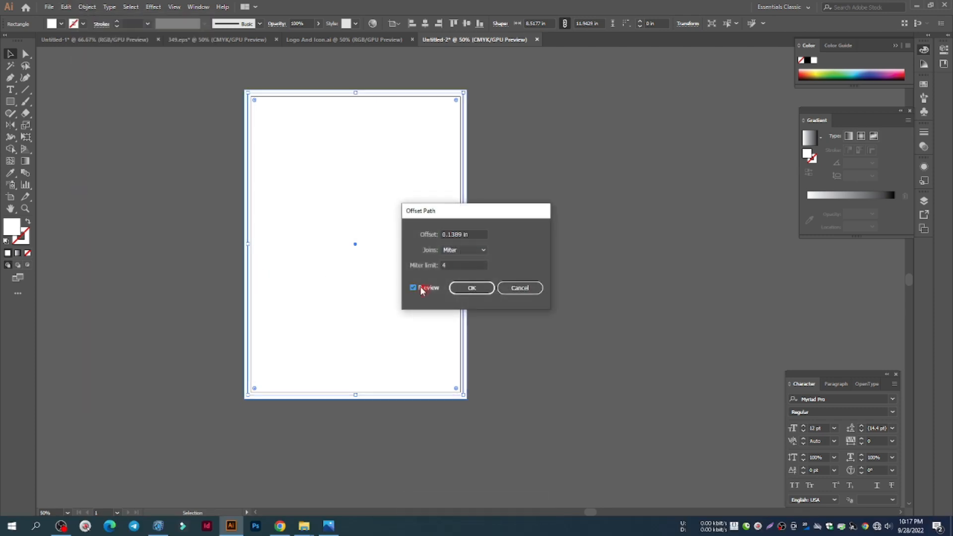
# Step: Try path offsets of -2 in and -1 in on the background rectangle
pyautogui.write('-')
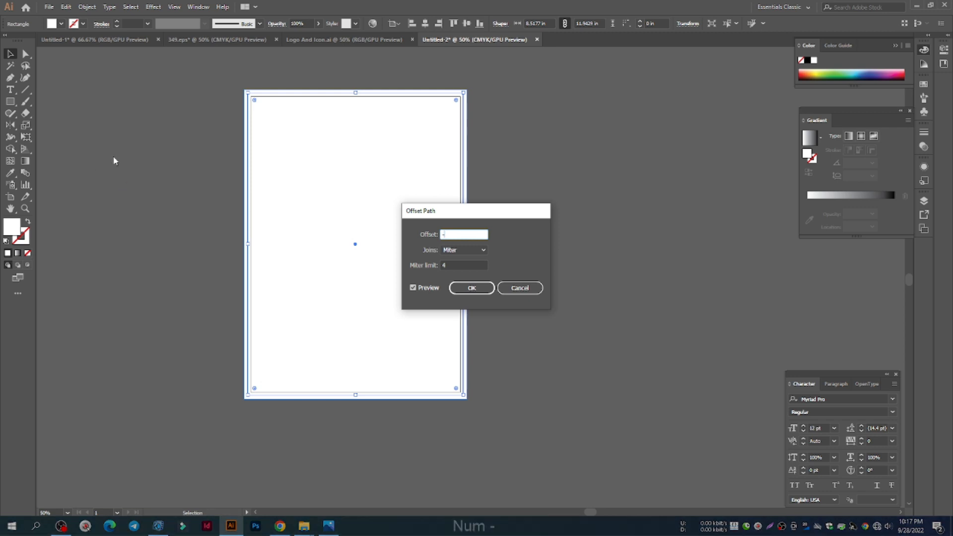
pyautogui.write('2')
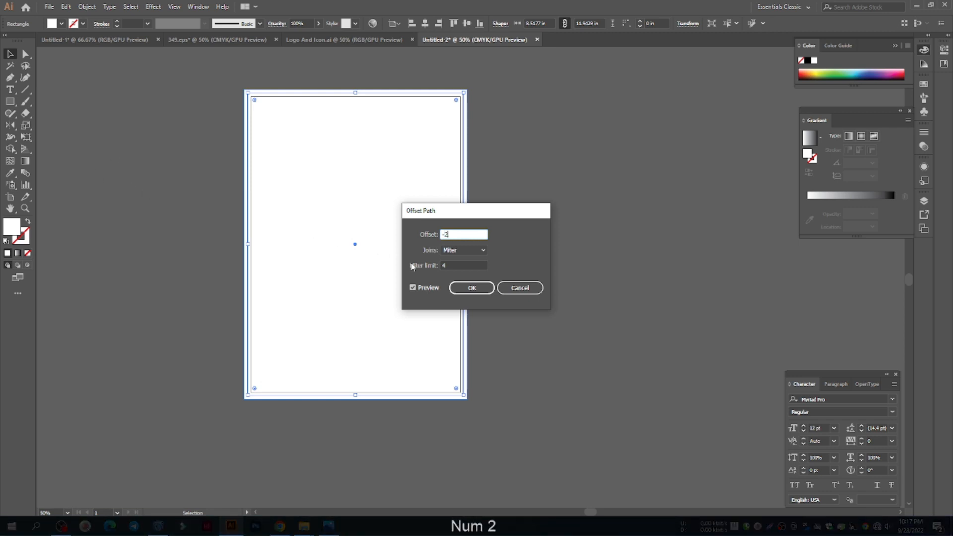
pyautogui.click(474, 265)
pyautogui.click(446, 234)
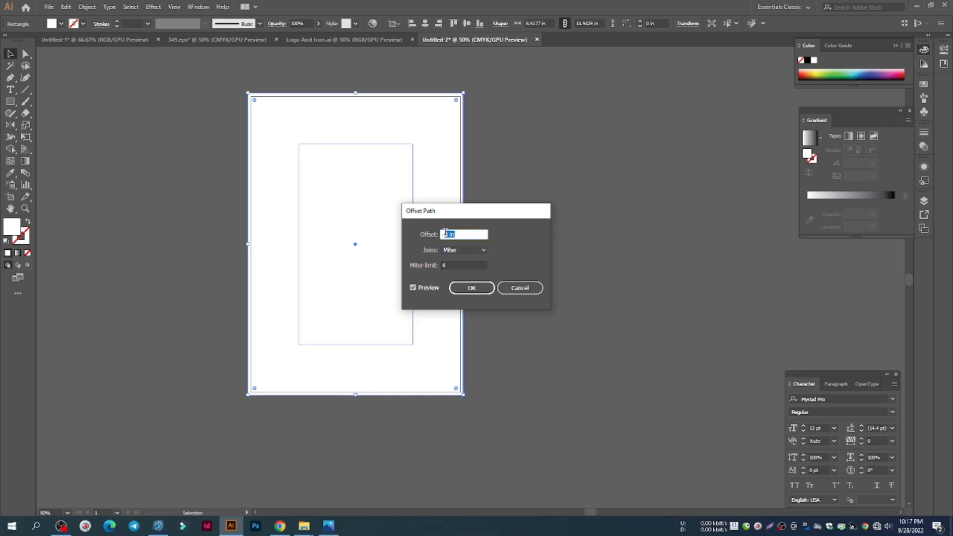
pyautogui.write('1')
pyautogui.click(469, 265)
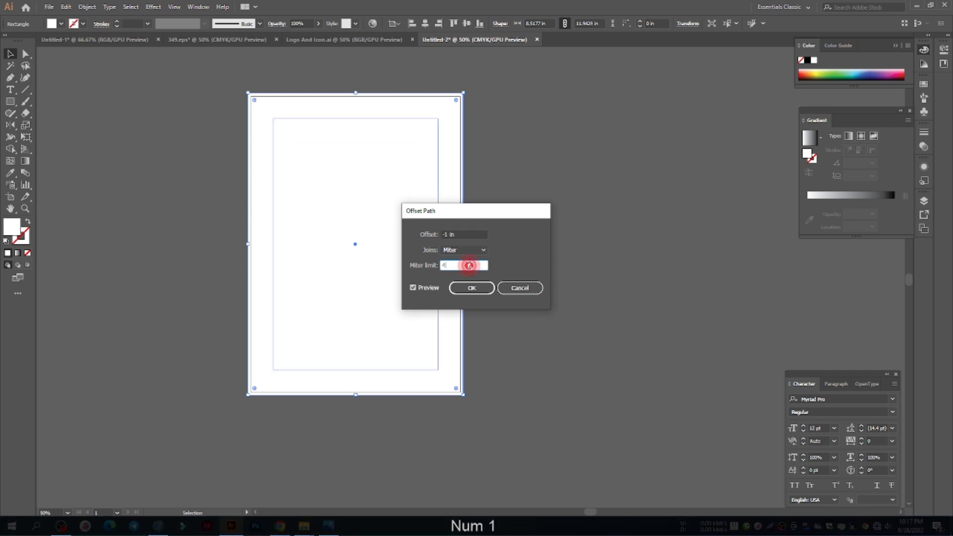
# Step: Set the offset to -0.5 in and apply it to create an inner margin rectangle
pyautogui.click(446, 234)
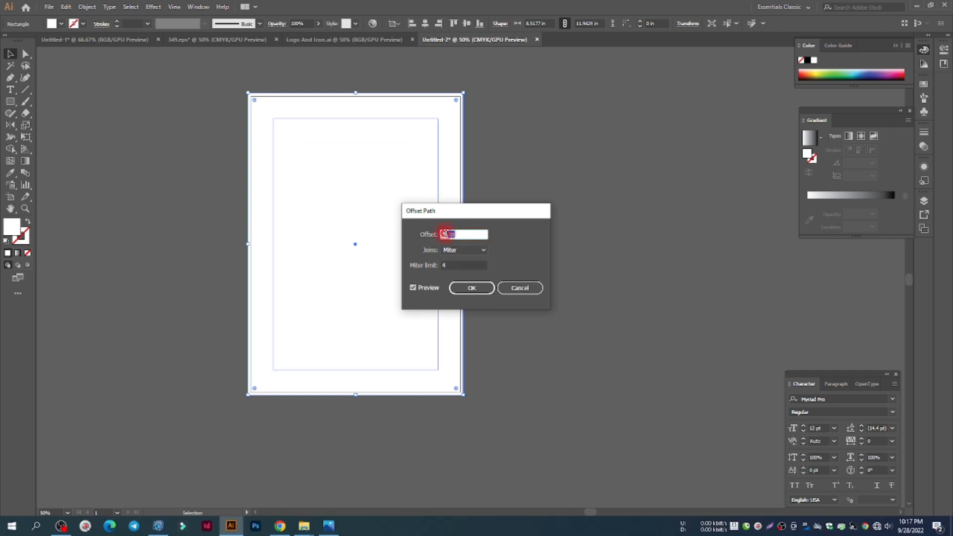
pyautogui.write('-0.2')
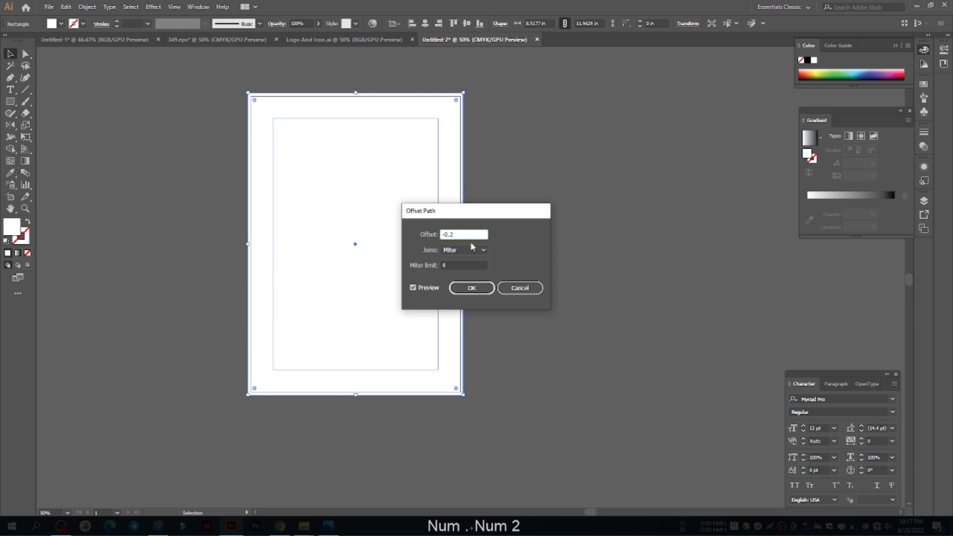
pyautogui.press('BackSpace')
pyautogui.write('5')
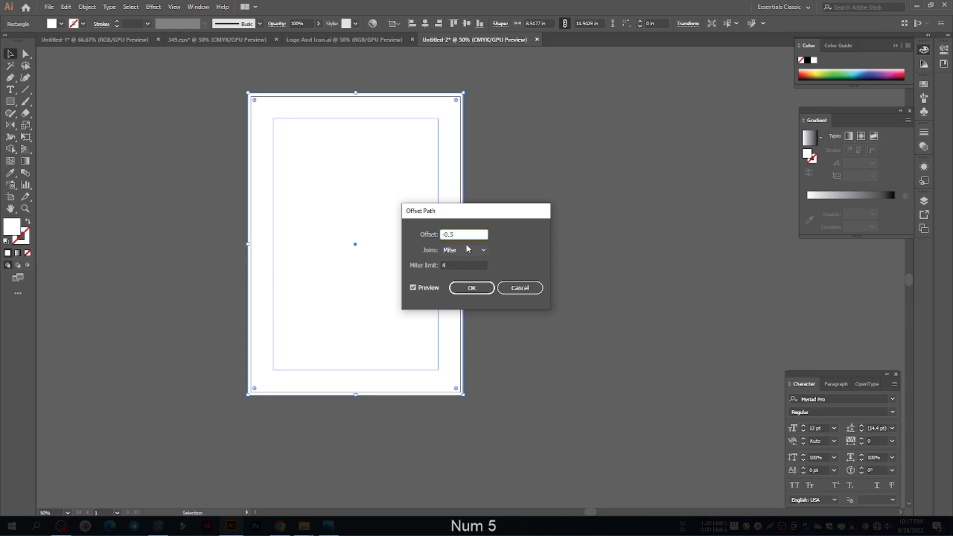
pyautogui.click(467, 265)
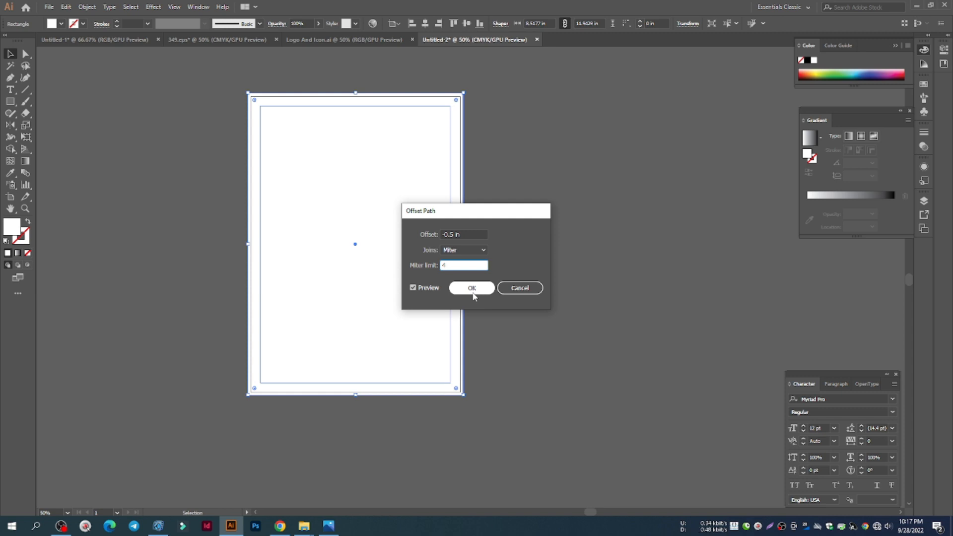
pyautogui.click(472, 288)
# Step: Convert the inner margin rectangle into guides and select the background rectangle
pyautogui.rightClick(346, 222)
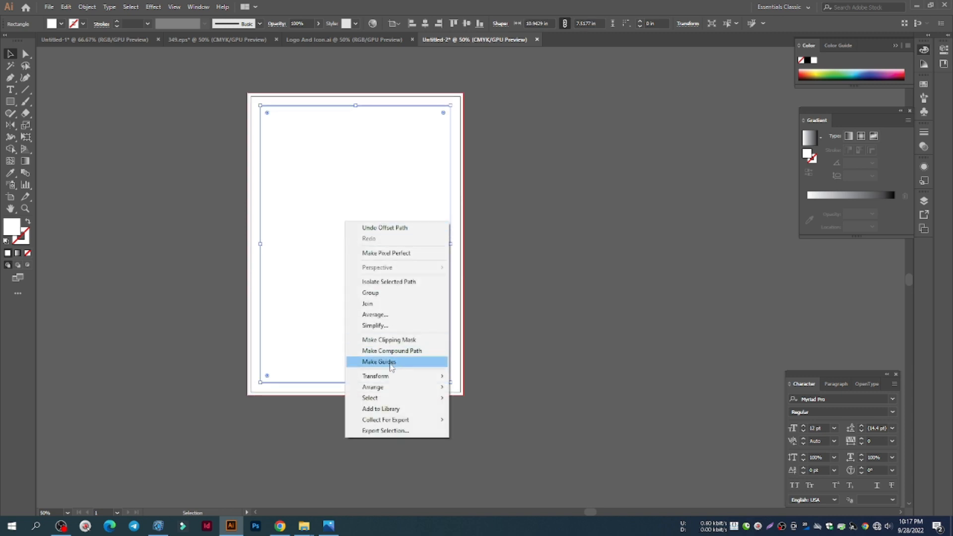
pyautogui.click(392, 367)
pyautogui.scroll(1, 303, 162)
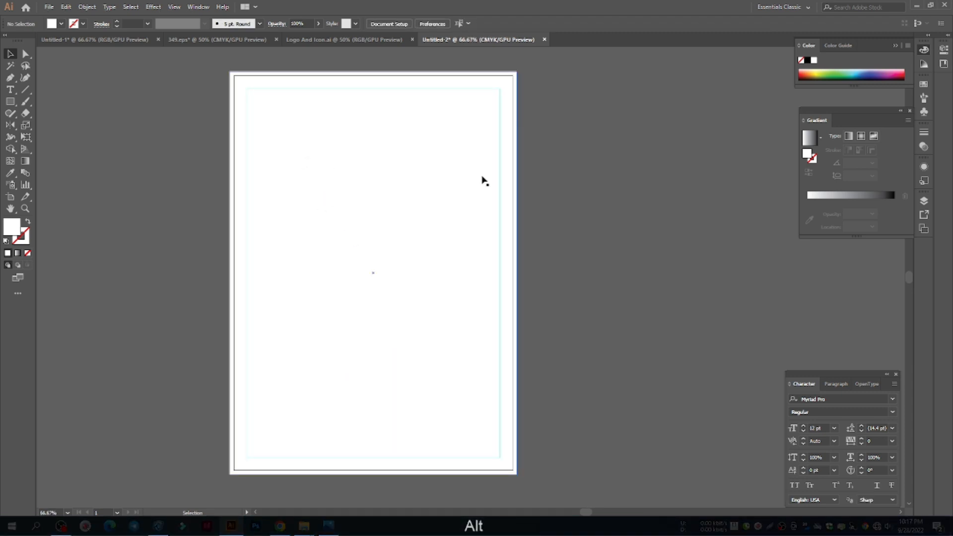
pyautogui.scroll(1, 481, 179)
pyautogui.click(414, 178)
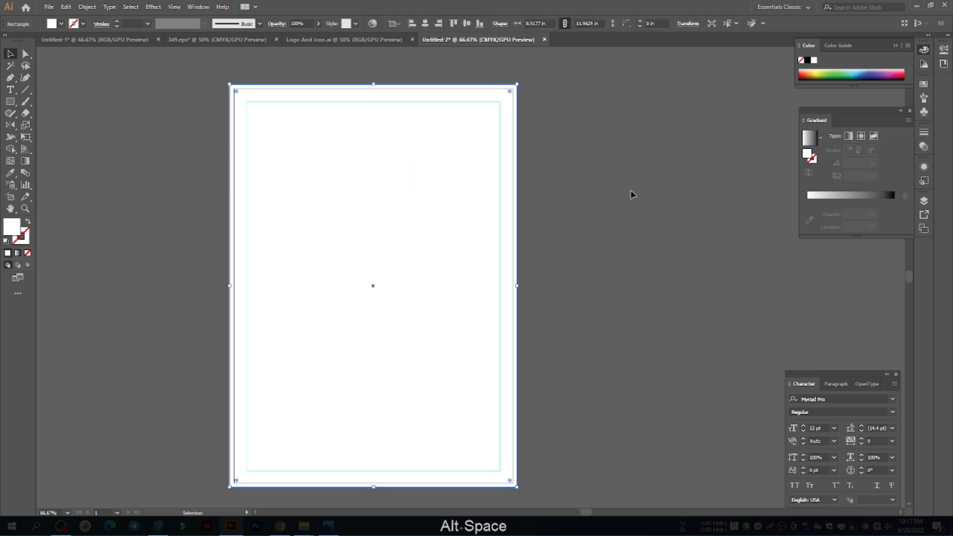
# Step: Copy the company name and tagline logo from the Untitled-1 document onto the A4 page in Untitled-2
pyautogui.click(76, 39)
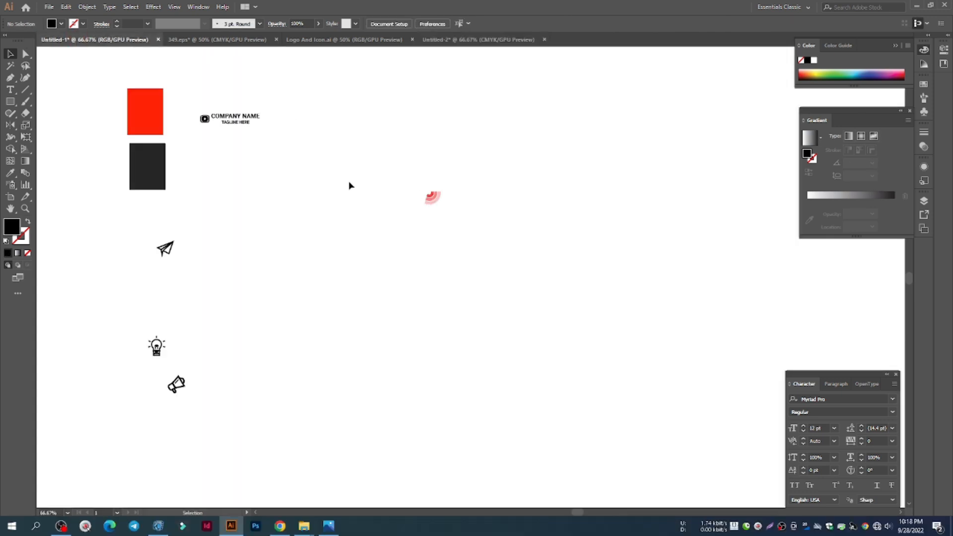
pyautogui.moveTo(234, 120); pyautogui.dragTo(282, 130)
pyautogui.scroll(-1, 280, 130)
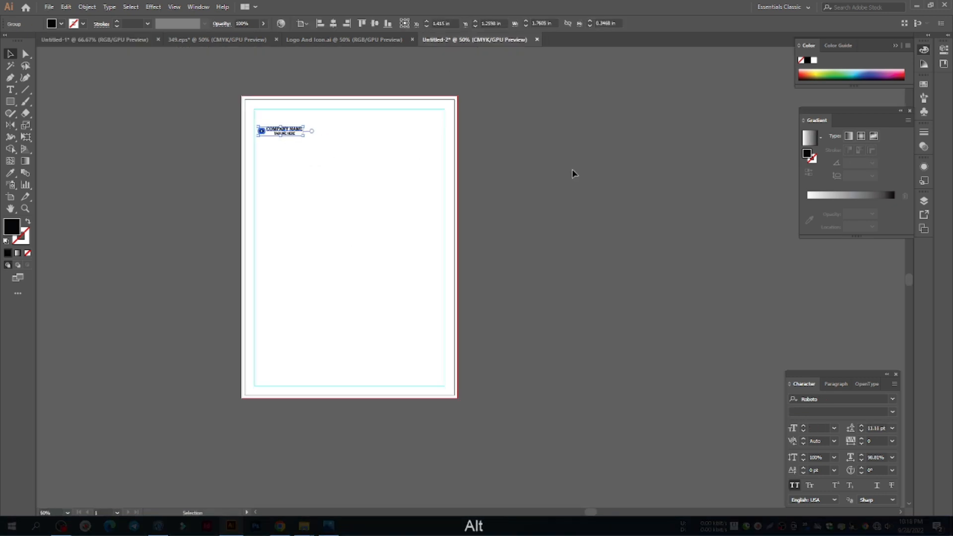
# Step: Align the logo with the upper-left corner of the margin guides and enlarge it
pyautogui.scroll(5, 271, 140)
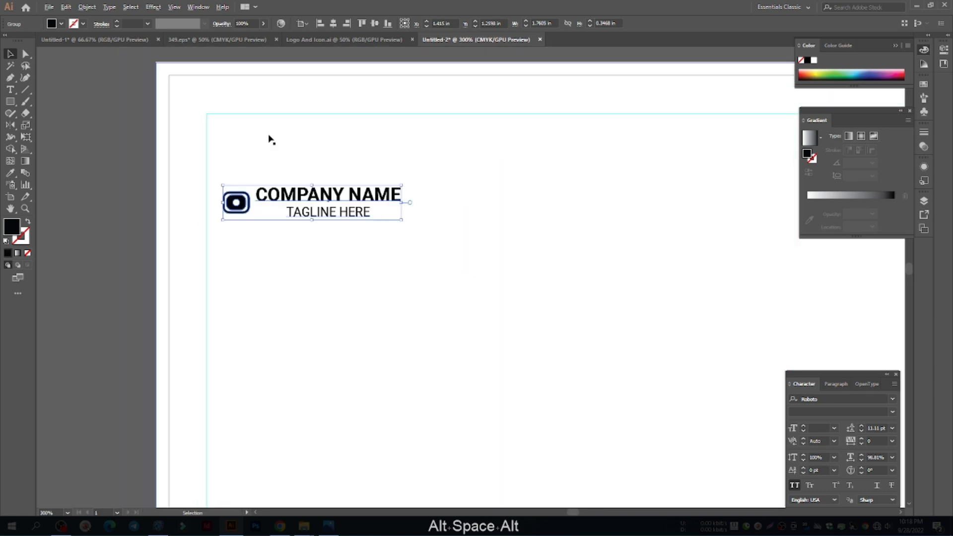
pyautogui.scroll(-2, 270, 140)
pyautogui.moveTo(289, 169); pyautogui.dragTo(281, 131)
pyautogui.press('Up')
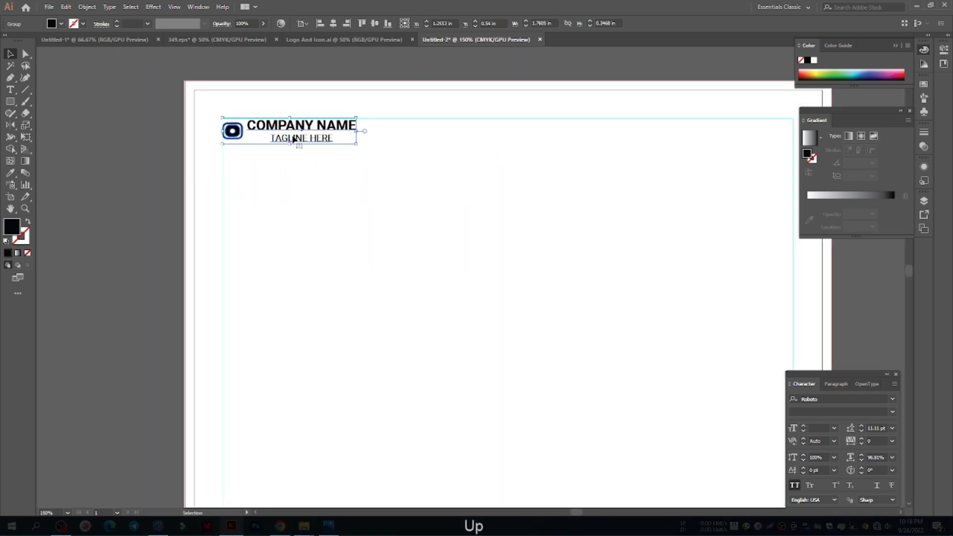
pyautogui.press('Down')
pyautogui.moveTo(362, 144); pyautogui.dragTo(430, 160)
pyautogui.scroll(-3, 493, 177)
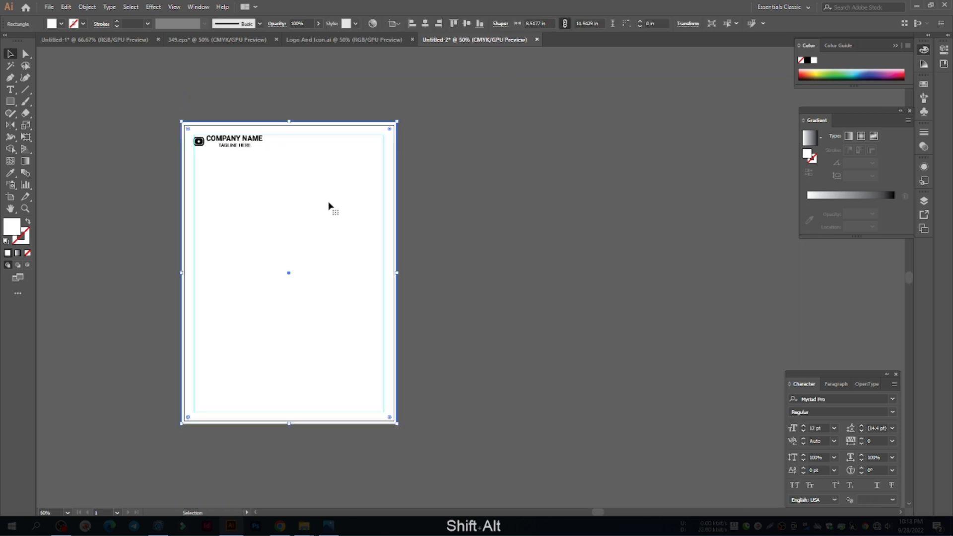
pyautogui.moveTo(330, 207); pyautogui.dragTo(385, 203)
# Step: Copy the red and dark grey swatches and the three icons from Untitled-1 and place them beside the A4 artboard
pyautogui.click(92, 39)
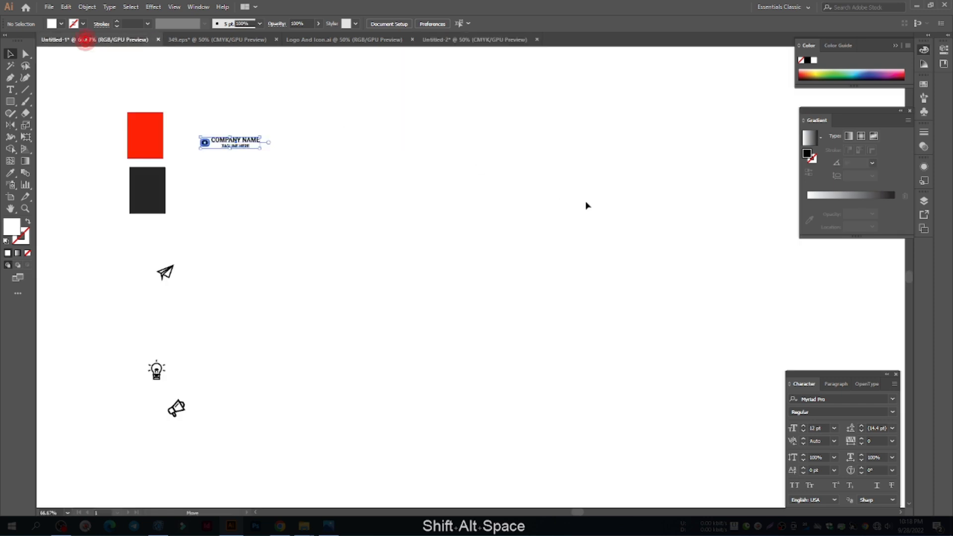
pyautogui.moveTo(187, 234); pyautogui.dragTo(128, 140)
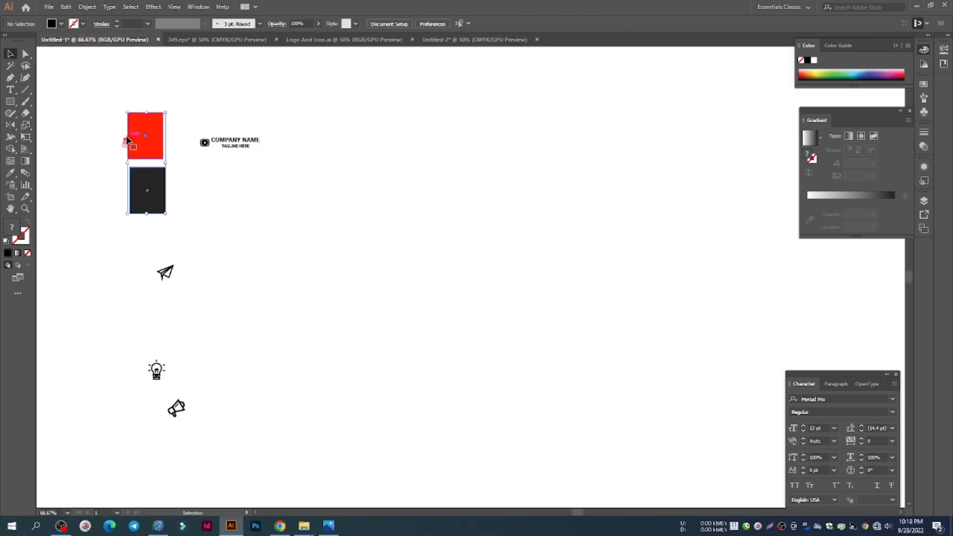
pyautogui.moveTo(172, 382); pyautogui.dragTo(77, 158)
pyautogui.moveTo(168, 148); pyautogui.dragTo(148, 217)
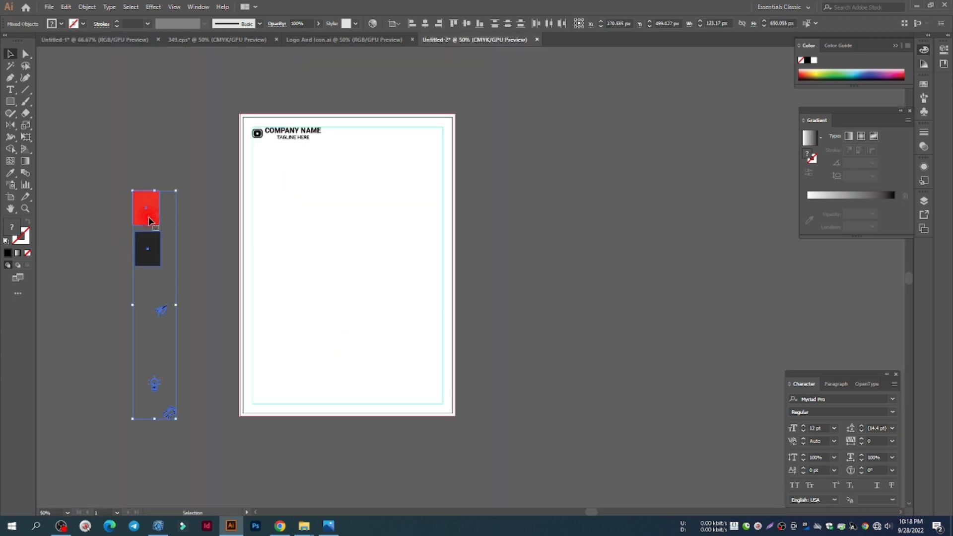
pyautogui.click(586, 347)
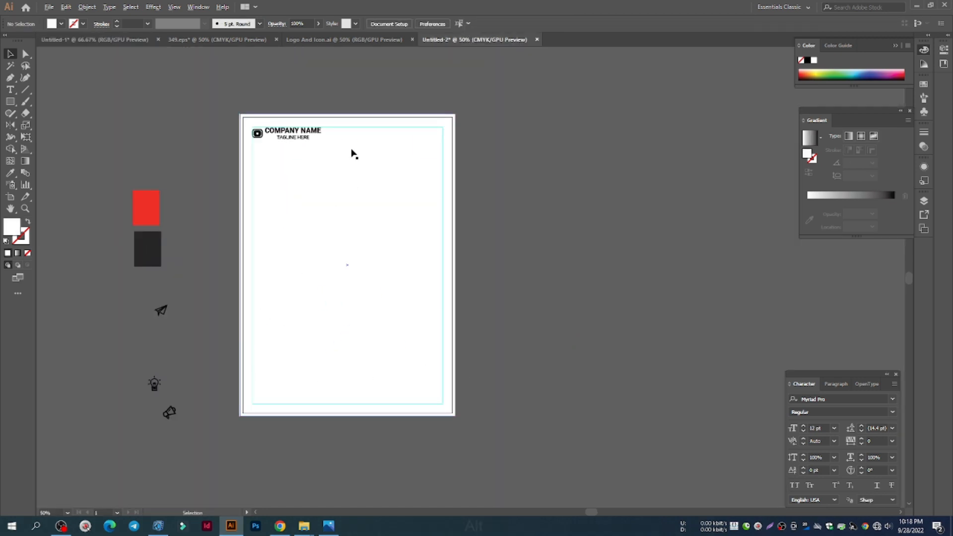
pyautogui.scroll(1, 282, 144)
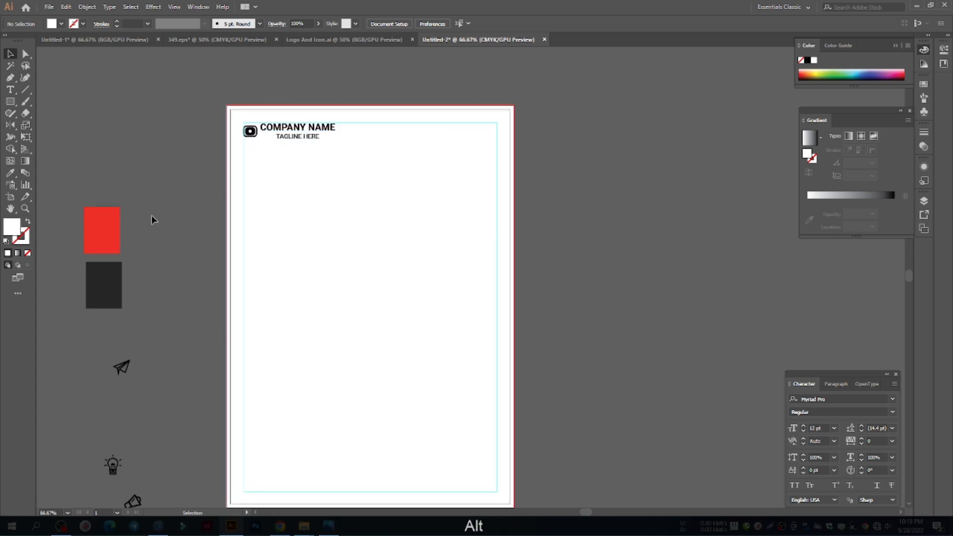
# Step: Draw a white square of about 4.5 in around the middle of the page and switch to Direct Selection
pyautogui.click(11, 102)
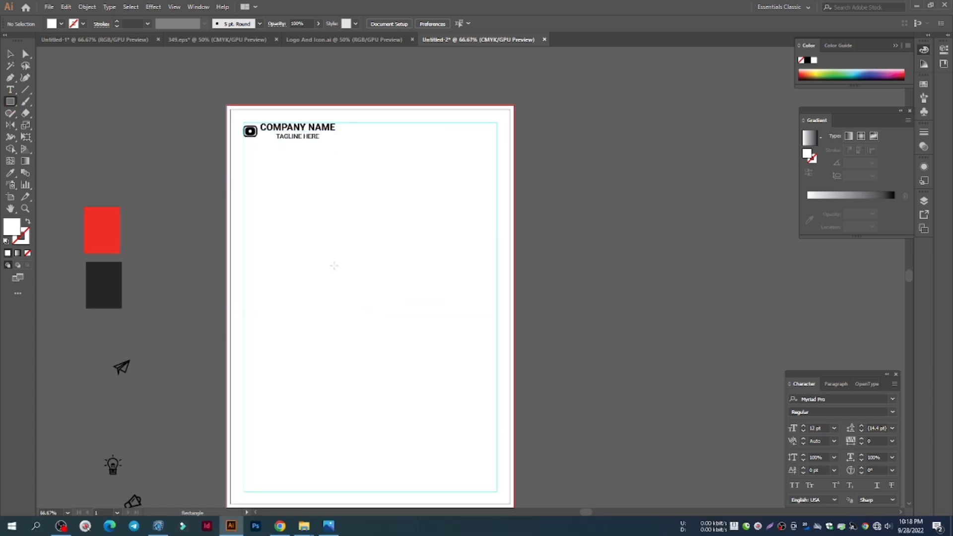
pyautogui.moveTo(335, 266); pyautogui.dragTo(400, 342)
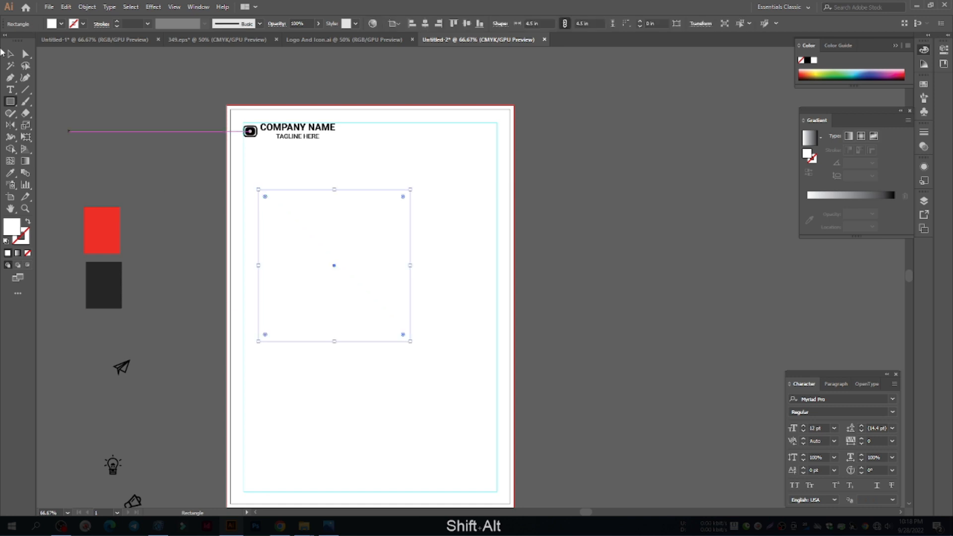
pyautogui.click(25, 57)
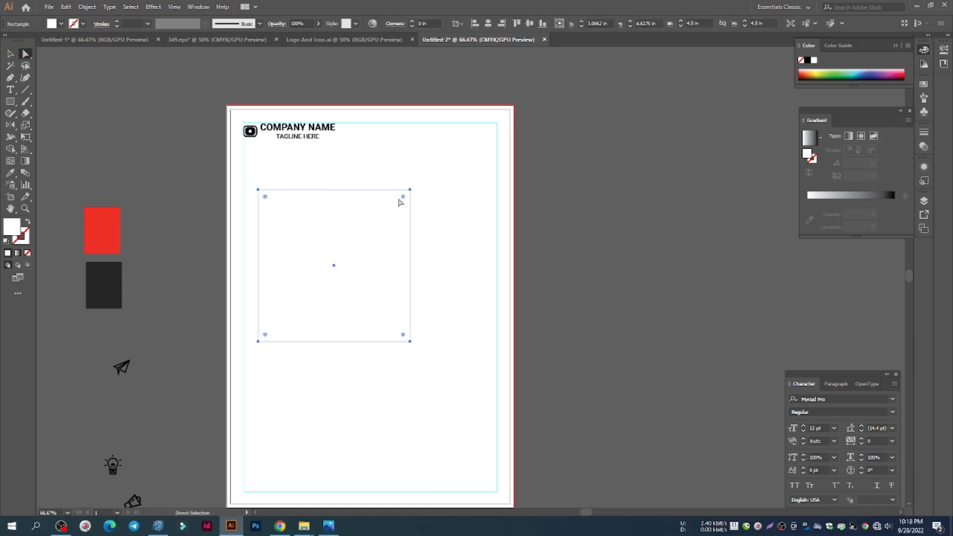
# Step: Round all four corners of the white square to about 0.37 in and move it toward the page centre
pyautogui.moveTo(402, 197); pyautogui.dragTo(395, 202)
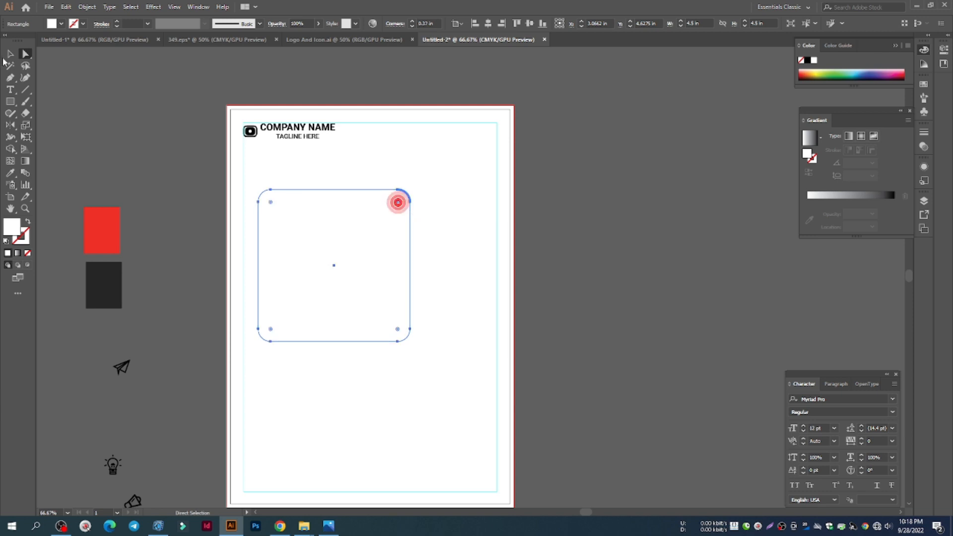
pyautogui.press('v')
pyautogui.moveTo(334, 257); pyautogui.dragTo(360, 287)
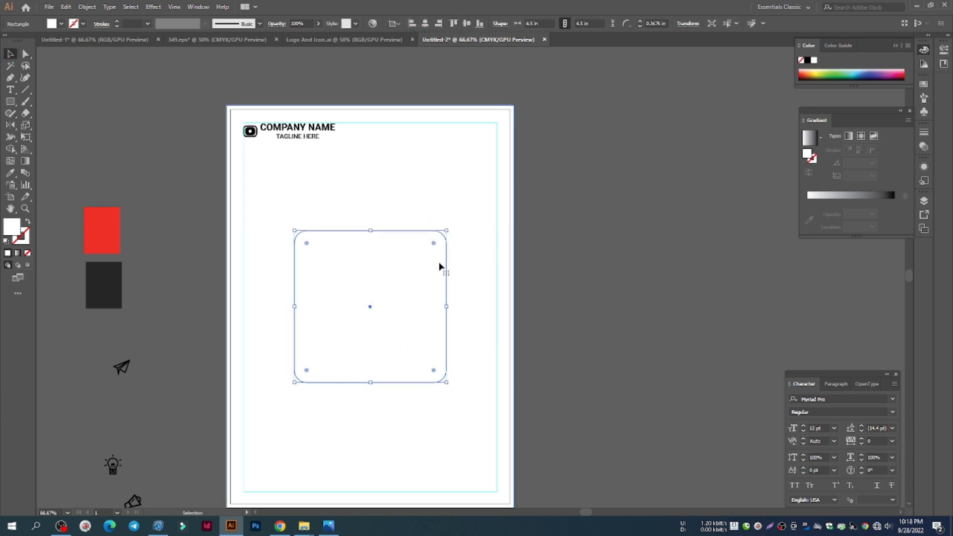
# Step: Rotate the rounded square 45° into a diamond and scale it from its centre to about 4.32 in per side
pyautogui.press('shift')
pyautogui.moveTo(449, 226); pyautogui.dragTo(370, 211)
pyautogui.press('shift')
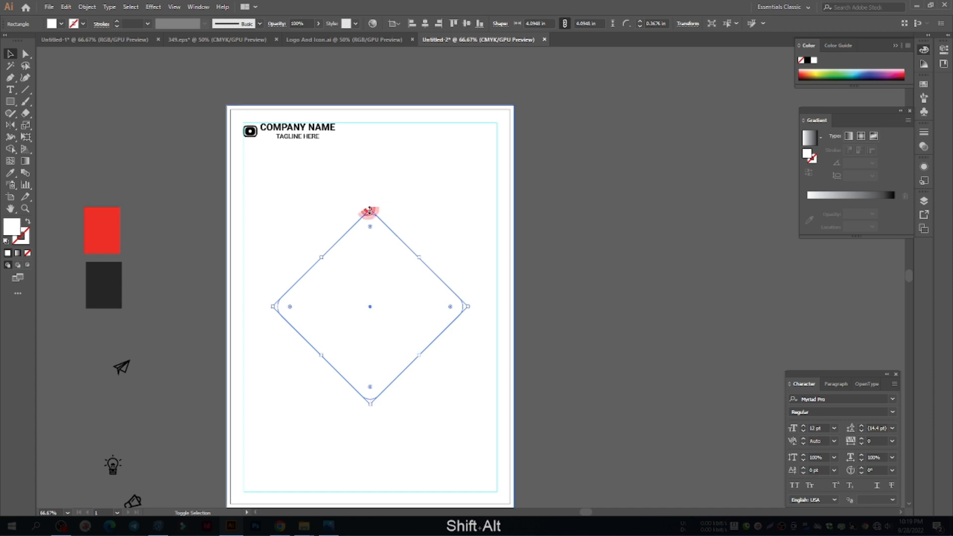
pyautogui.click(372, 208)
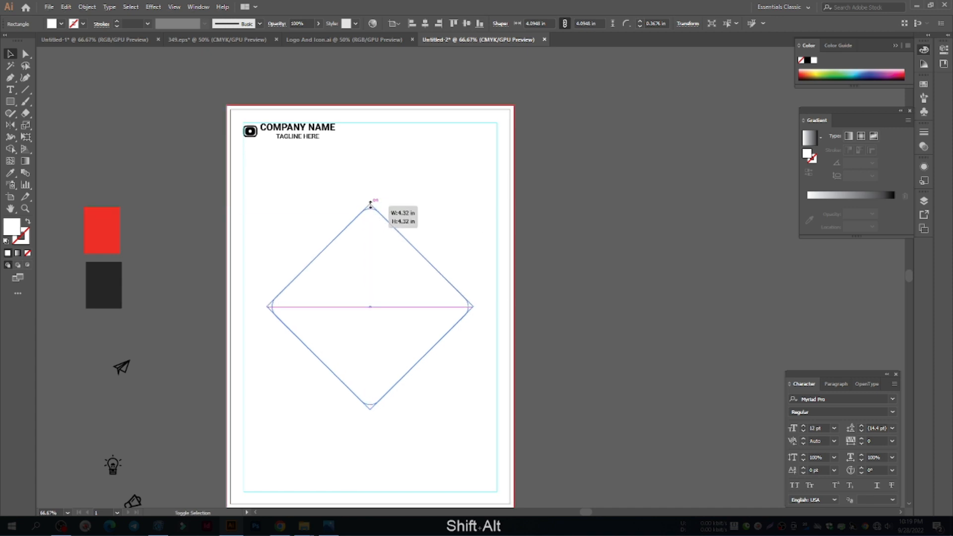
pyautogui.click(667, 272)
pyautogui.scroll(-2, 397, 228)
pyautogui.click(390, 246)
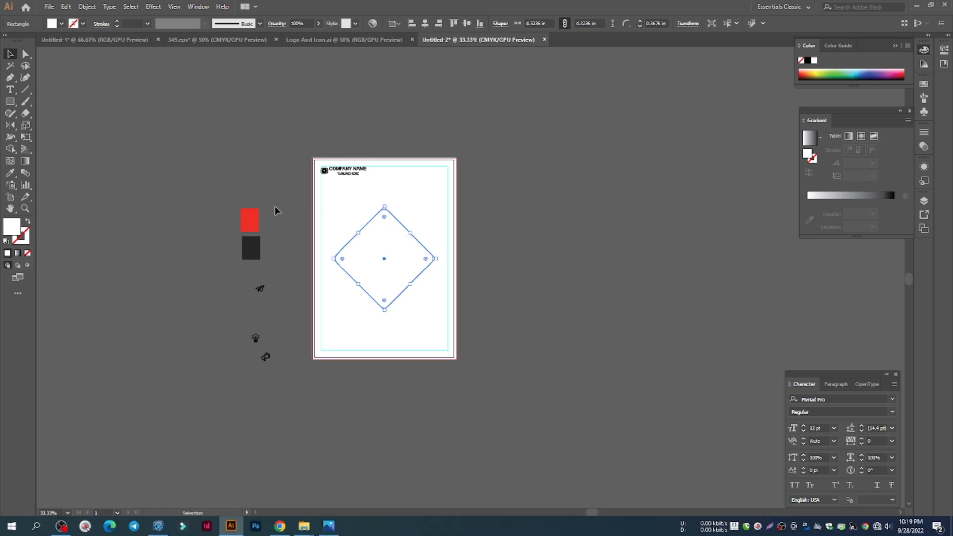
# Step: Fill the diamond with the dark grey sampled from the swatch beside the artboard
pyautogui.press('i')
pyautogui.click(251, 246)
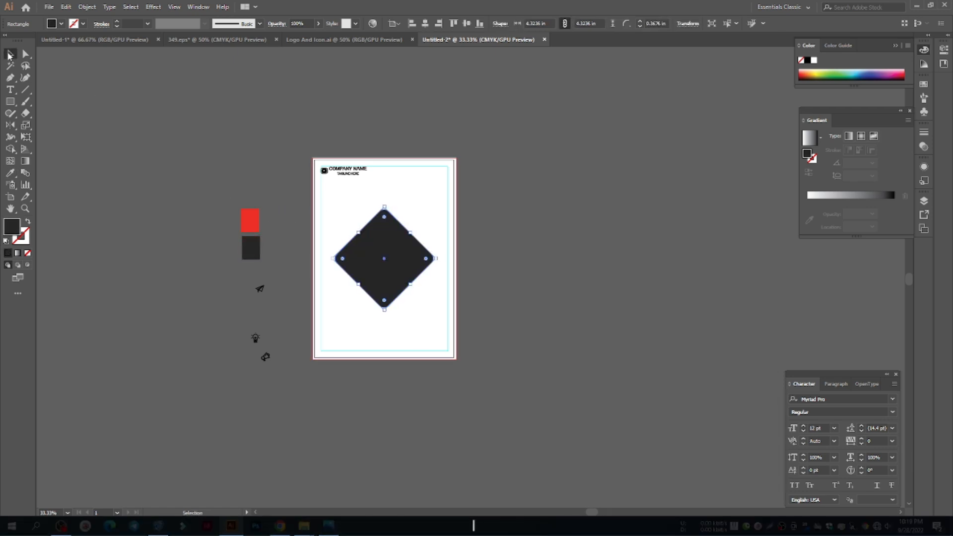
pyautogui.click(439, 252)
pyautogui.click(407, 260)
pyautogui.keyDown('alt'); pyautogui.scroll(1, 401, 262); pyautogui.keyUp('alt')
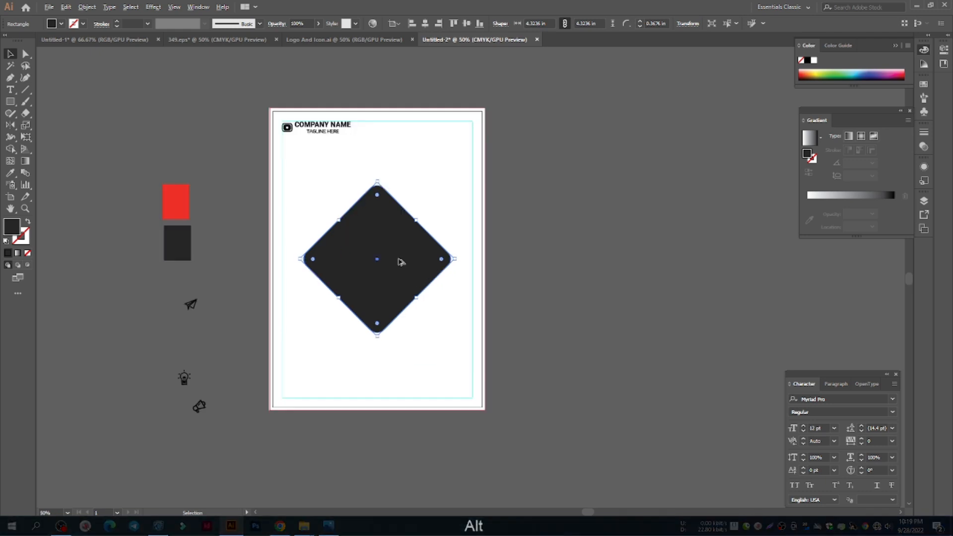
# Step: Paste a copy of the diamond in front and enlarge it from its centre to about 4.86 in per side
pyautogui.press('ctrl')
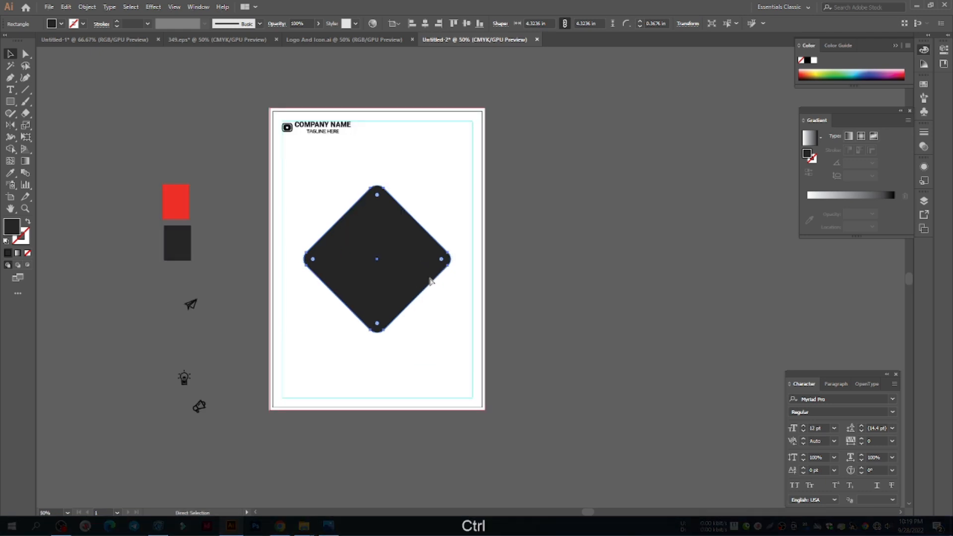
pyautogui.hotkey('ctrl', 'f')
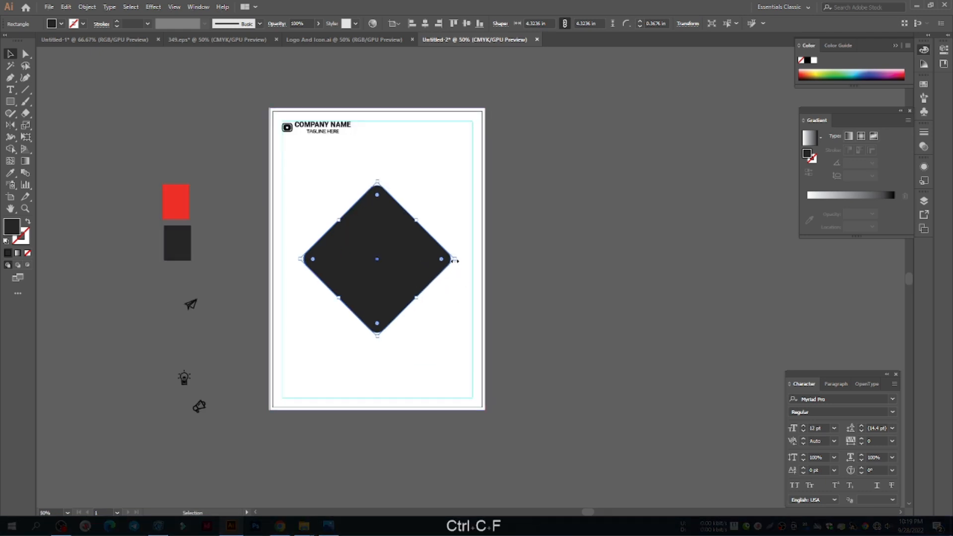
pyautogui.moveTo(457, 260); pyautogui.dragTo(465, 260)
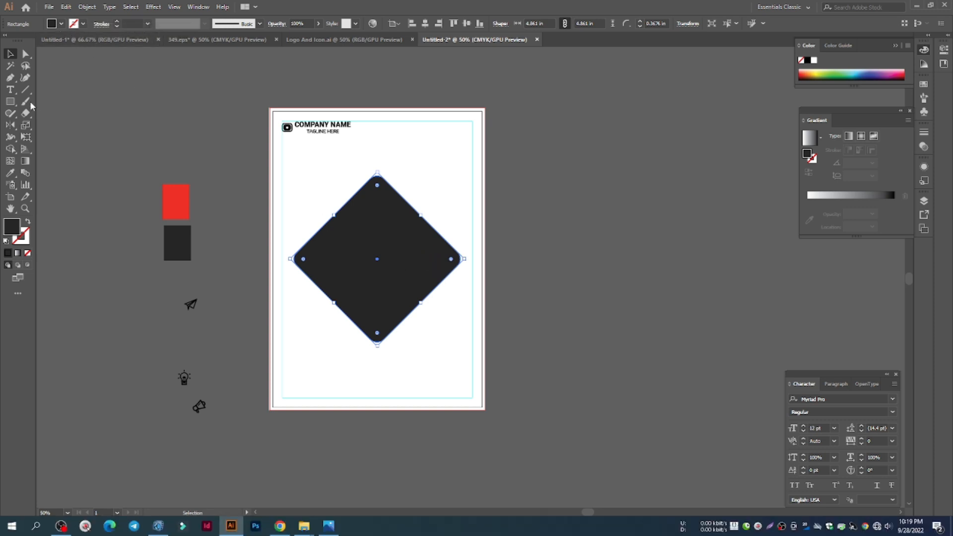
# Step: Swap the larger diamond's fill and stroke and set its dark grey stroke weight to 10 pt
pyautogui.click(28, 222)
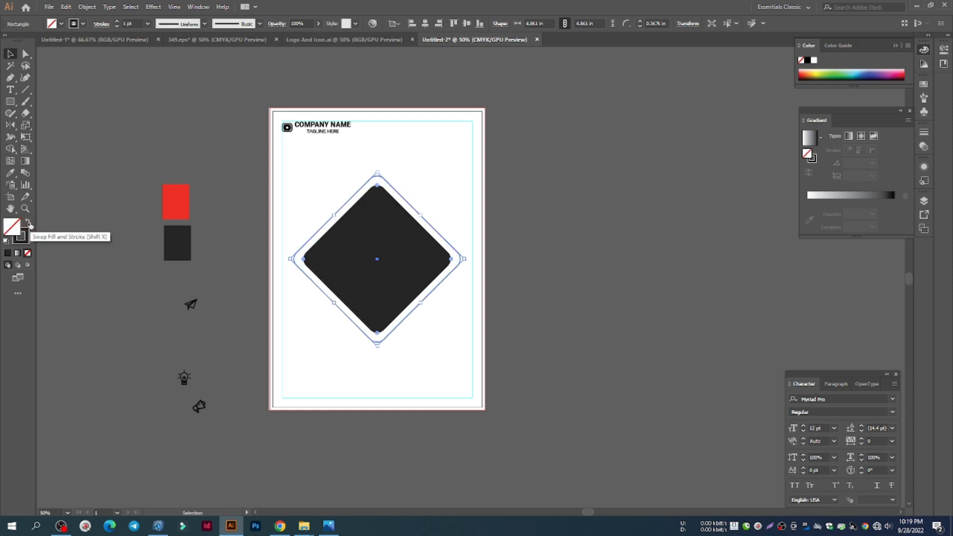
pyautogui.click(115, 22)
pyautogui.click(116, 22)
pyautogui.click(115, 22)
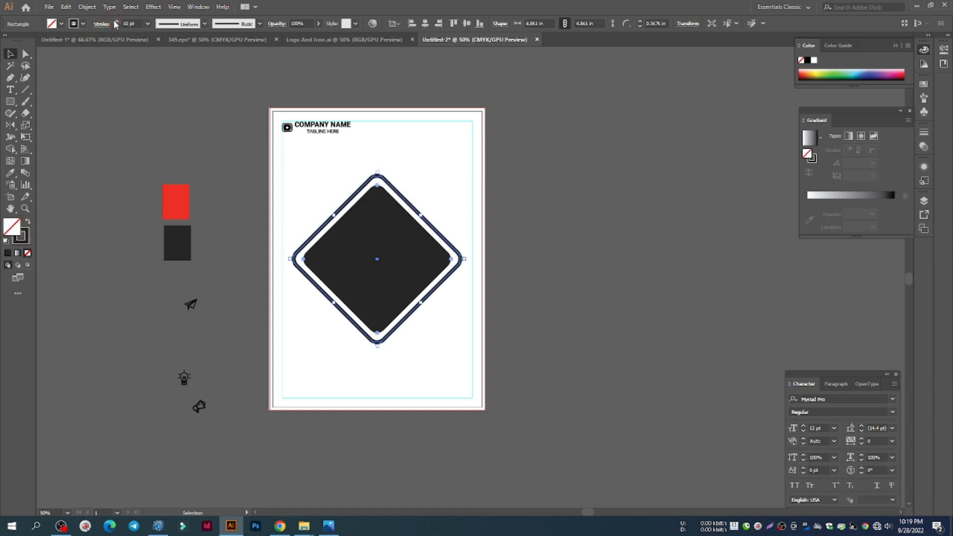
# Step: Expand the fill and stroke of the outer diamond outline into a filled shape and deselect it
pyautogui.click(85, 7)
pyautogui.click(100, 123)
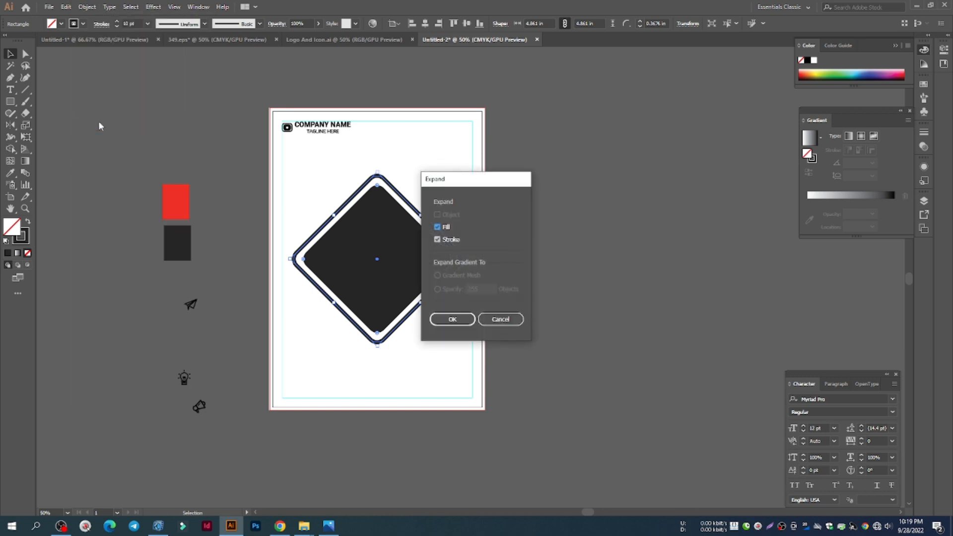
pyautogui.press('Return')
pyautogui.click(608, 312)
pyautogui.scroll(3, 358, 259)
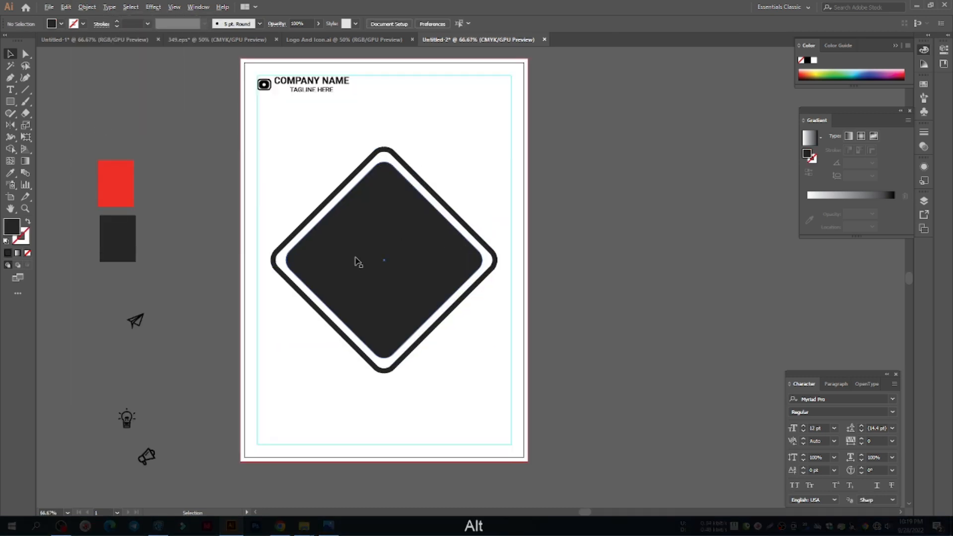
pyautogui.scroll(-1, 359, 262)
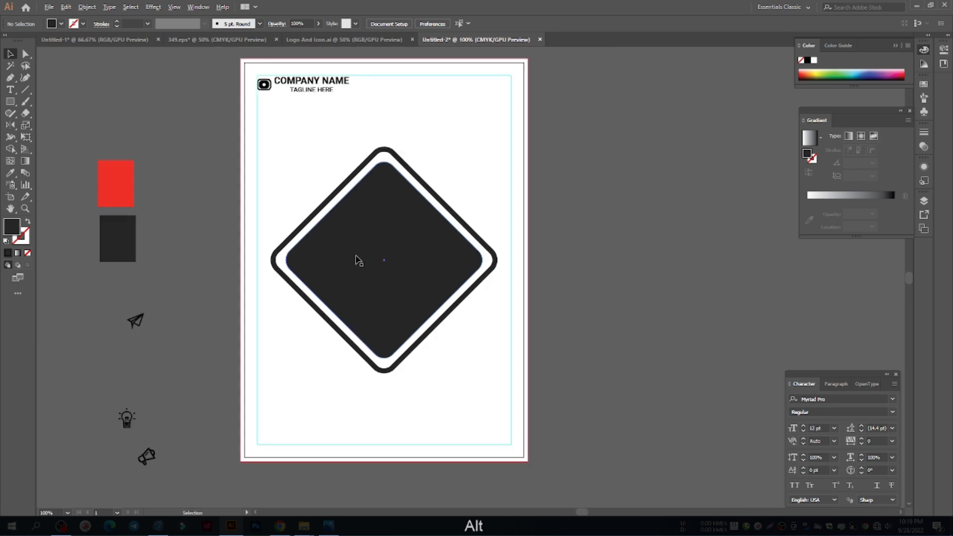
# Step: Draw a dark grey bar about 0.18 by 7.39 in, rotate it 45° clockwise and centre it diagonally across the diamond
pyautogui.click(10, 102)
pyautogui.moveTo(281, 174)
pyautogui.mouseDown()
pyautogui.moveTo(306, 339)
pyautogui.moveTo(276, 424)
pyautogui.mouseUp()
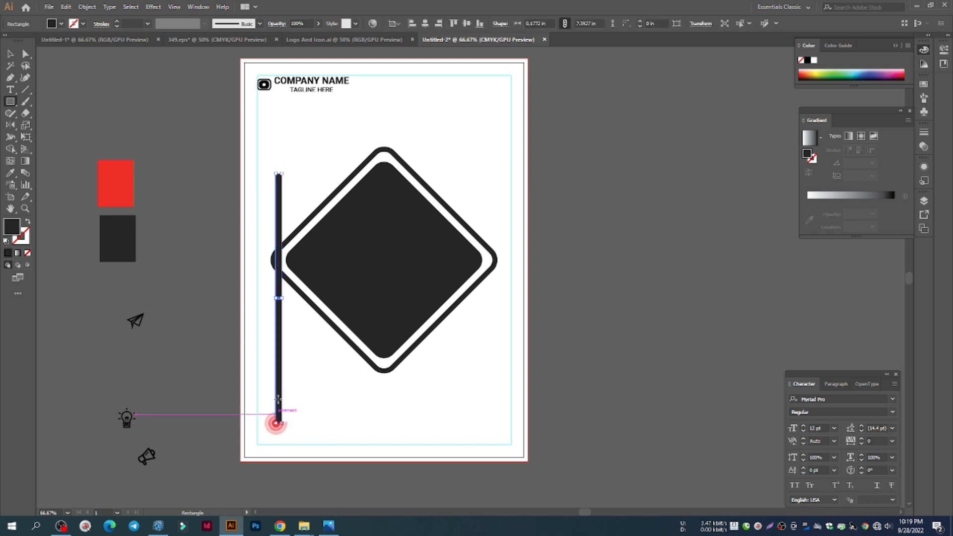
pyautogui.click(10, 55)
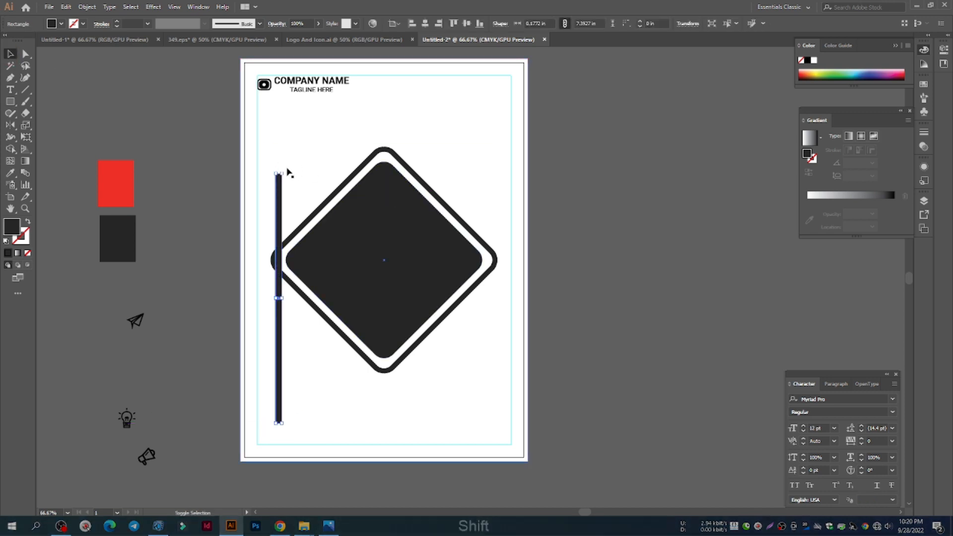
pyautogui.moveTo(281, 171); pyautogui.dragTo(347, 195)
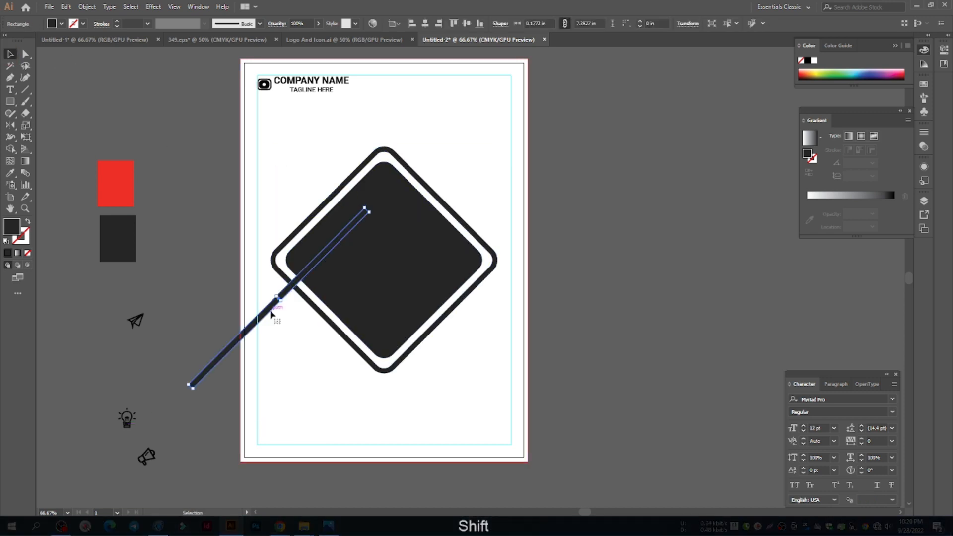
pyautogui.moveTo(268, 313); pyautogui.dragTo(372, 275)
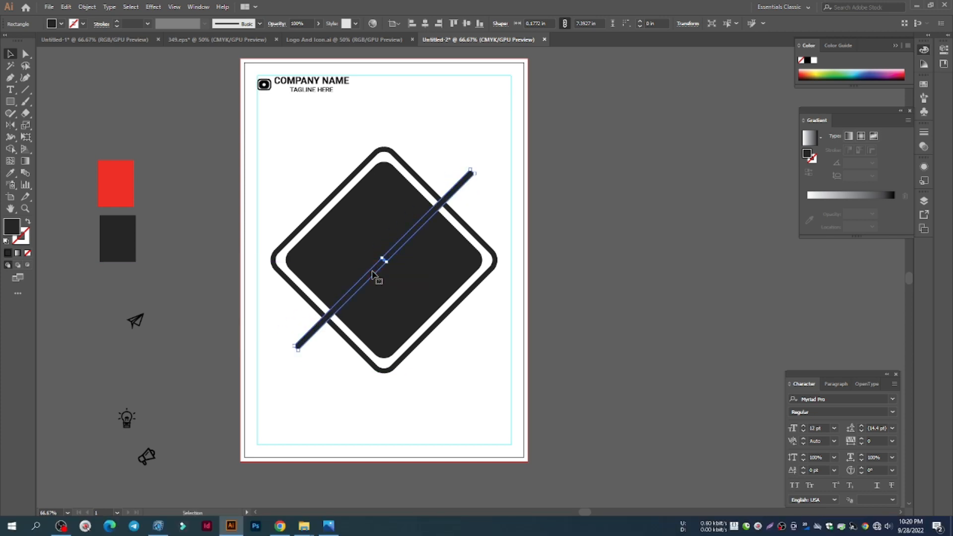
# Step: Use Shape Builder on the bar and outer outline to remove the whole bar and cut two opposite gaps in the outline
pyautogui.keyDown('shift'); pyautogui.click(466, 224); pyautogui.keyUp('shift')
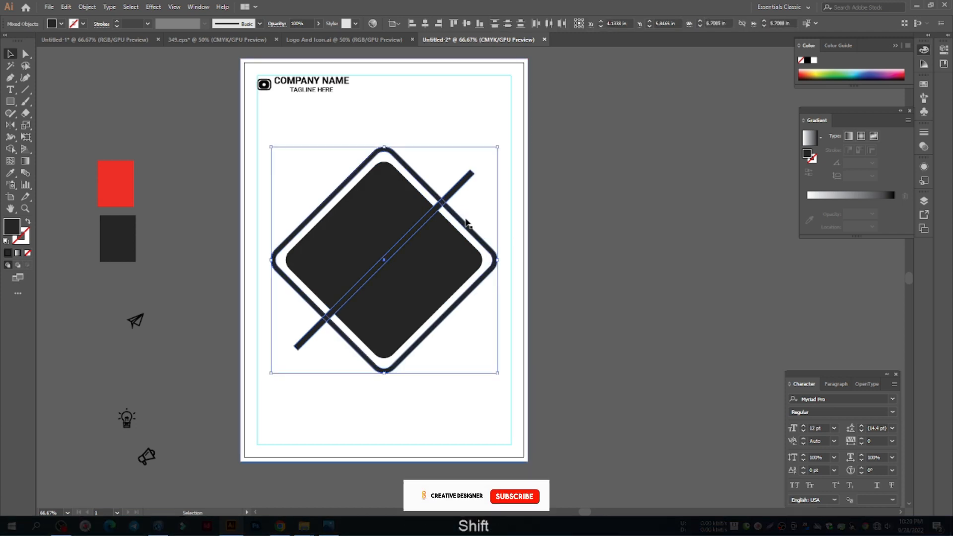
pyautogui.click(10, 150)
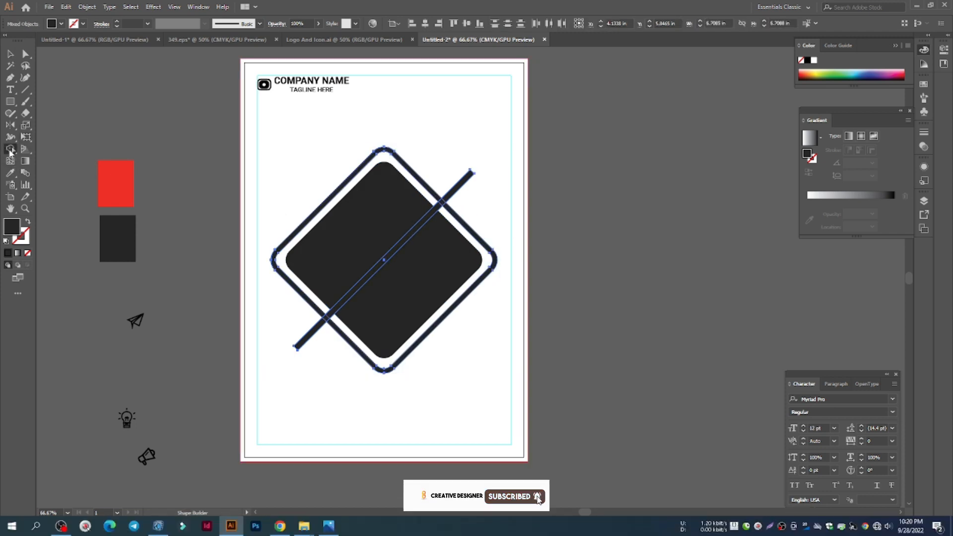
pyautogui.keyDown('alt'); pyautogui.click(313, 332); pyautogui.keyUp('alt')
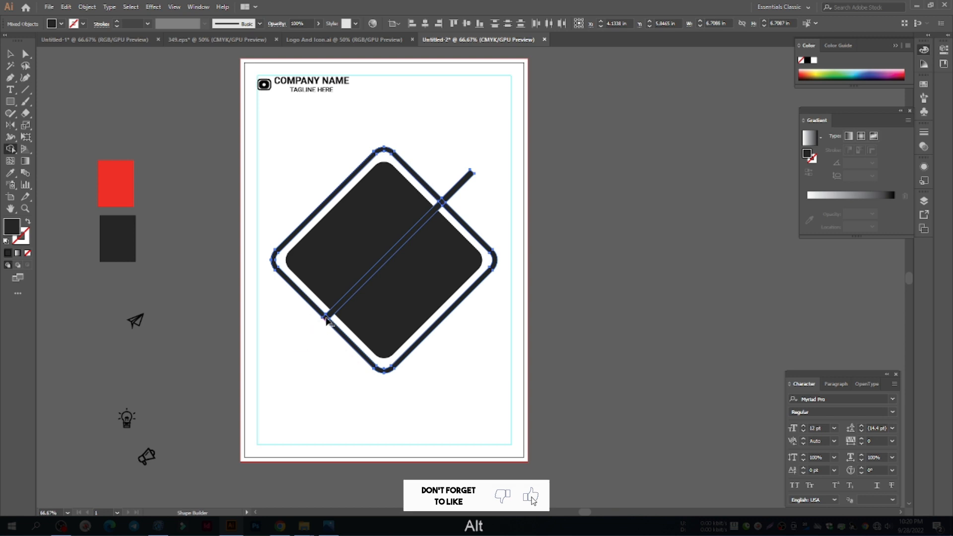
pyautogui.keyDown('alt'); pyautogui.click(329, 318); pyautogui.keyUp('alt')
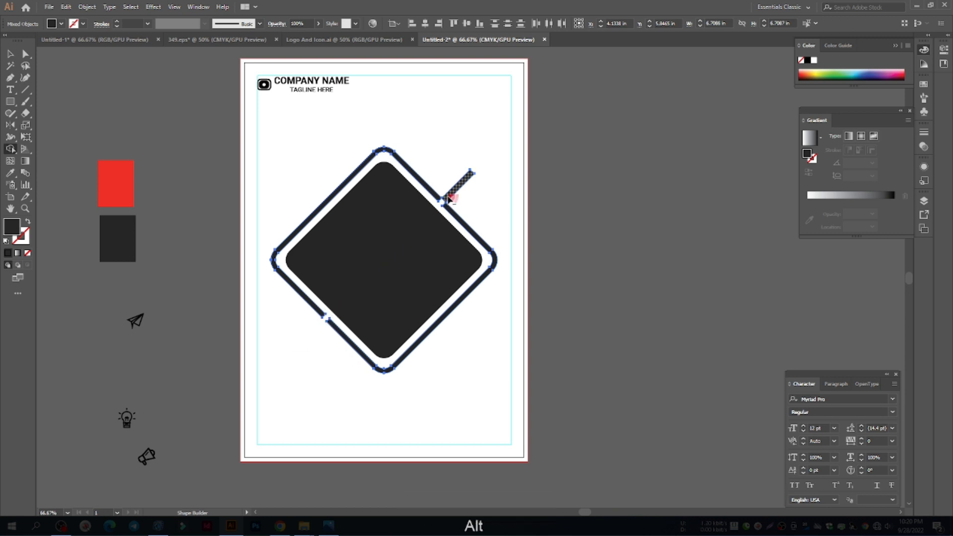
pyautogui.keyDown('alt'); pyautogui.click(456, 188); pyautogui.keyUp('alt')
pyautogui.click(10, 53)
pyautogui.click(156, 93)
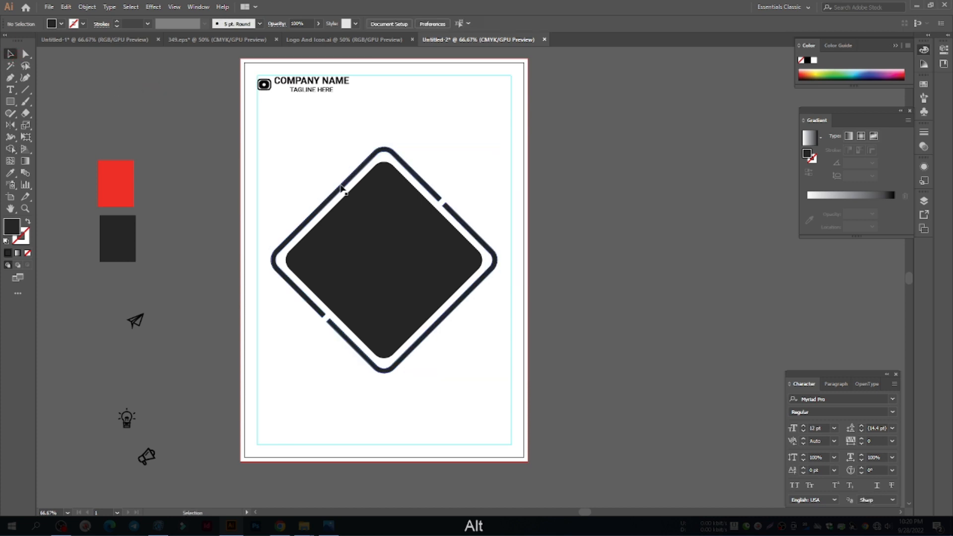
# Step: Ungroup the cut outline and release its compound path to separate the two halves
pyautogui.click(341, 188)
pyautogui.click(251, 206)
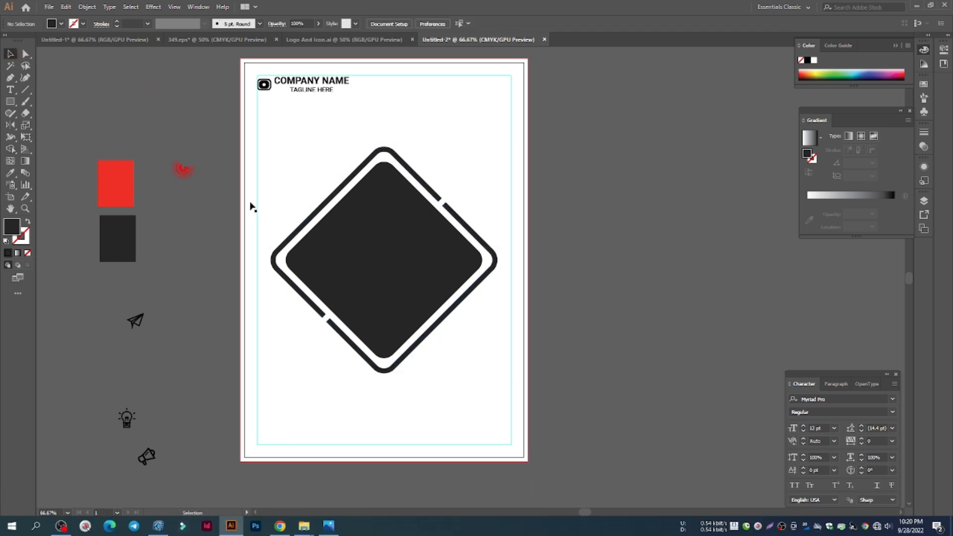
pyautogui.hscroll(-2, 560, 239)
pyautogui.scroll(1, 559, 238)
pyautogui.click(557, 246)
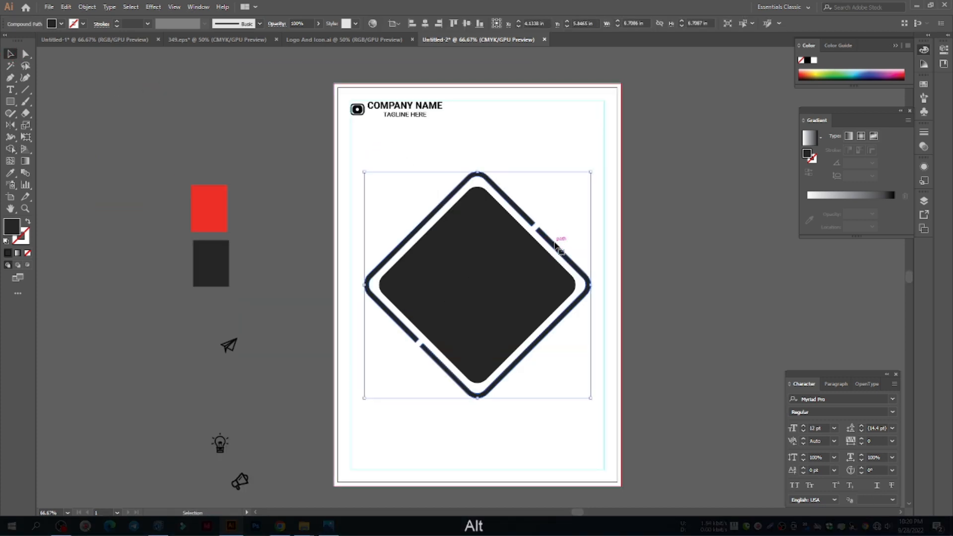
pyautogui.rightClick(555, 242)
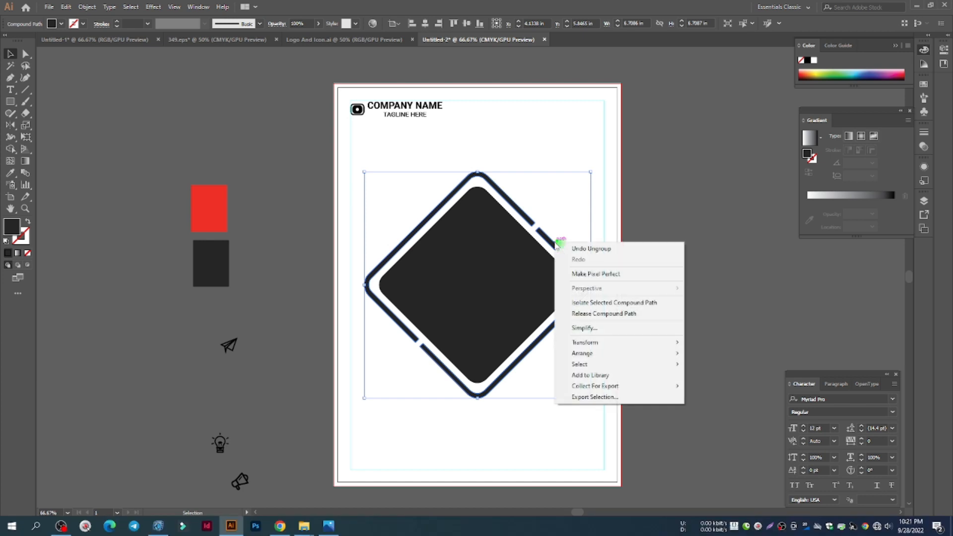
pyautogui.click(586, 317)
pyautogui.click(662, 304)
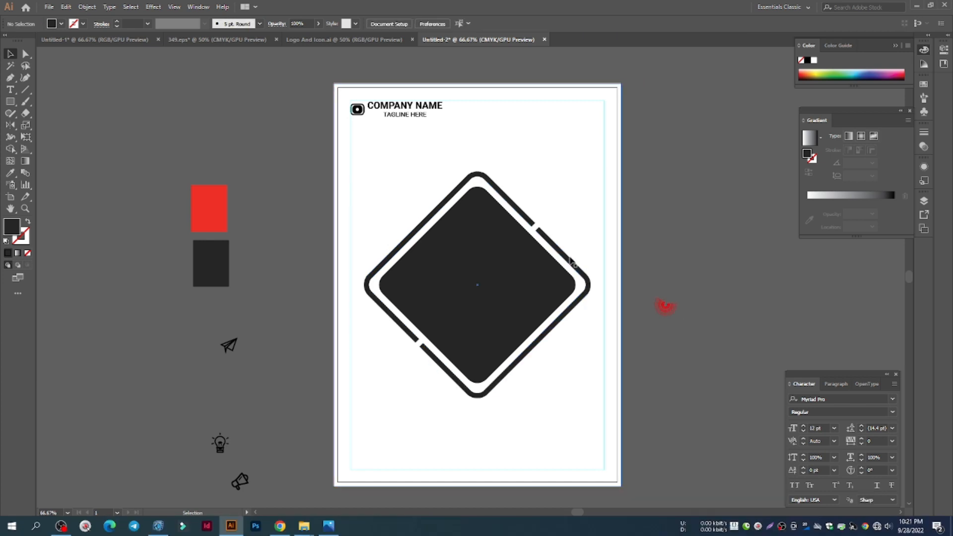
# Step: Recolour the lower-right half of the diamond outline with the red sampled from the swatch
pyautogui.click(531, 220)
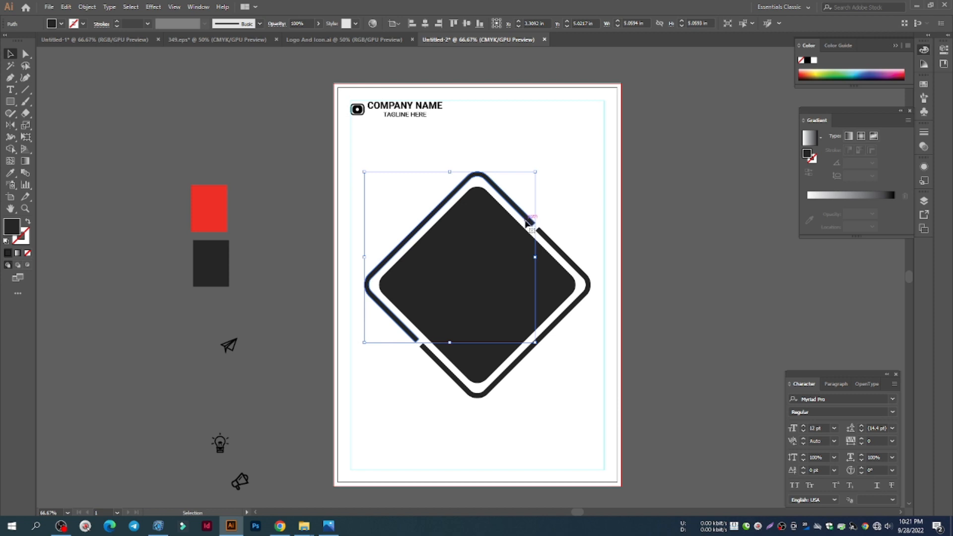
pyautogui.click(570, 311)
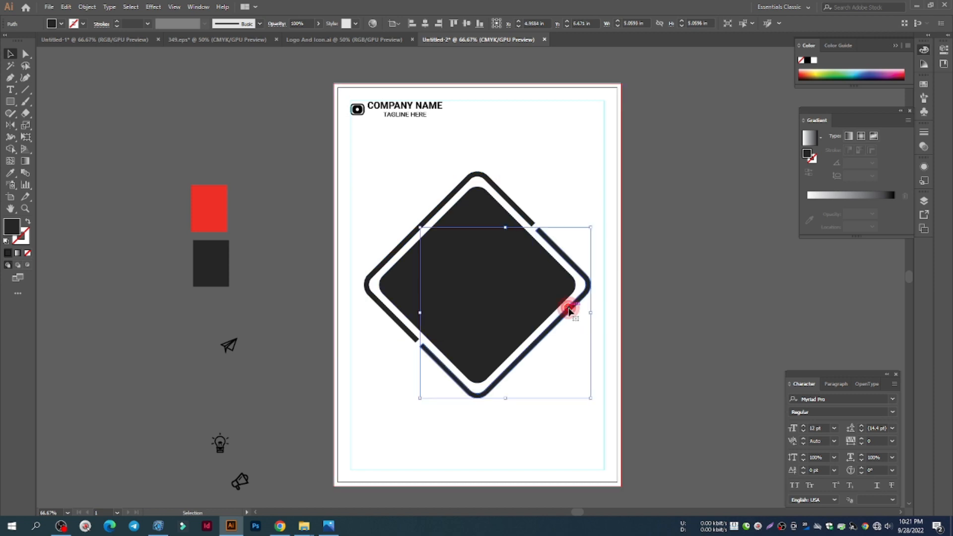
pyautogui.press('i')
pyautogui.click(209, 206)
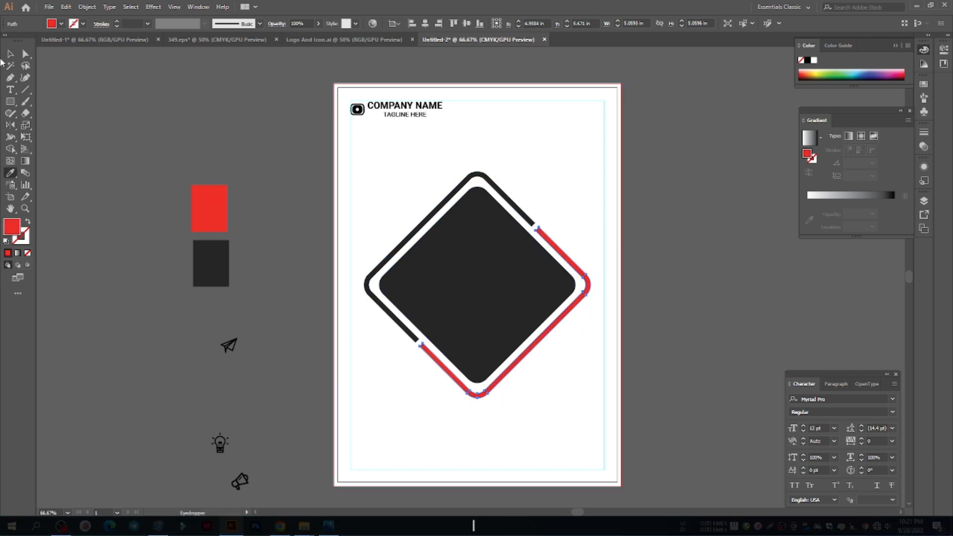
pyautogui.click(10, 54)
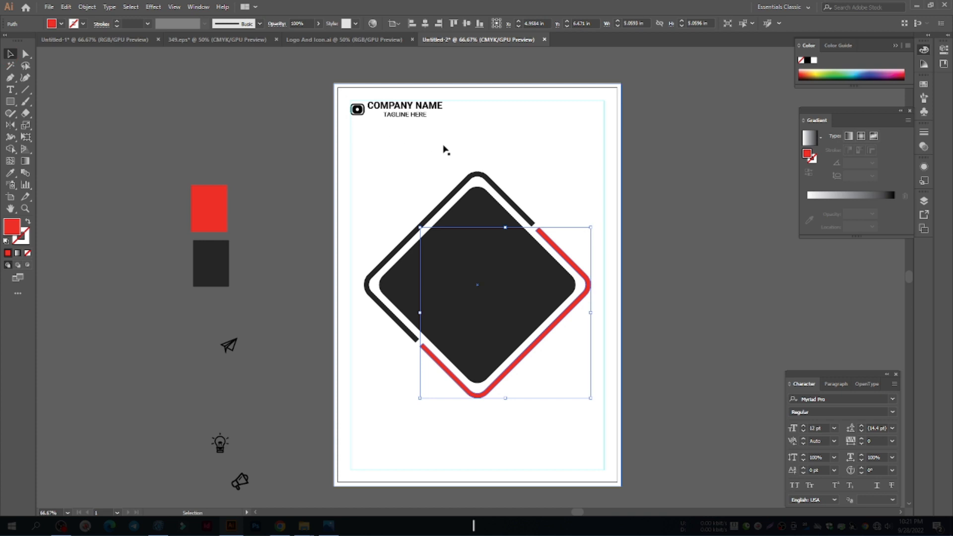
# Step: Group the dark grey and red outline halves and select the group
pyautogui.keyDown('shift'); pyautogui.click(473, 178); pyautogui.keyUp('shift')
pyautogui.press('ctrl')
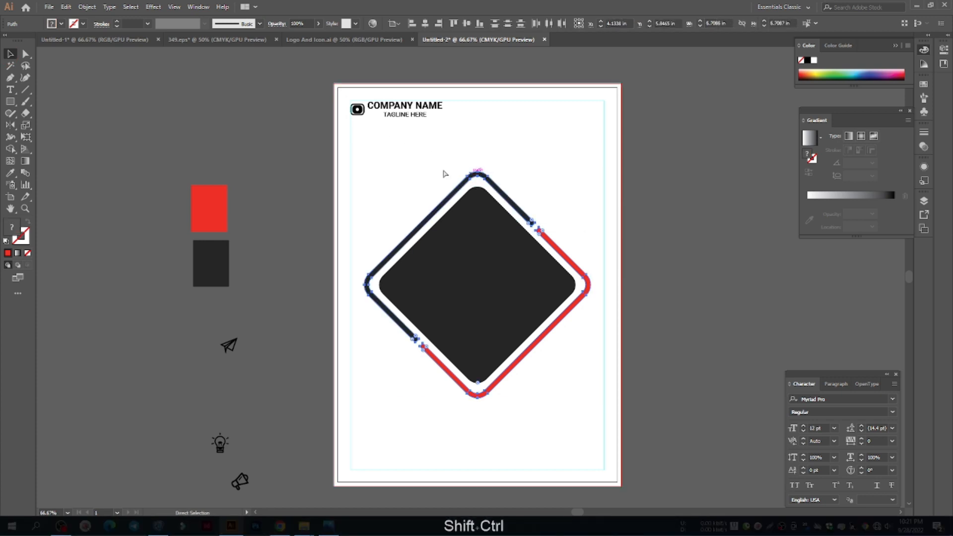
pyautogui.hotkey('shift', 'ctrl', 'g')
pyautogui.click(279, 130)
pyautogui.scroll(-1, 382, 186)
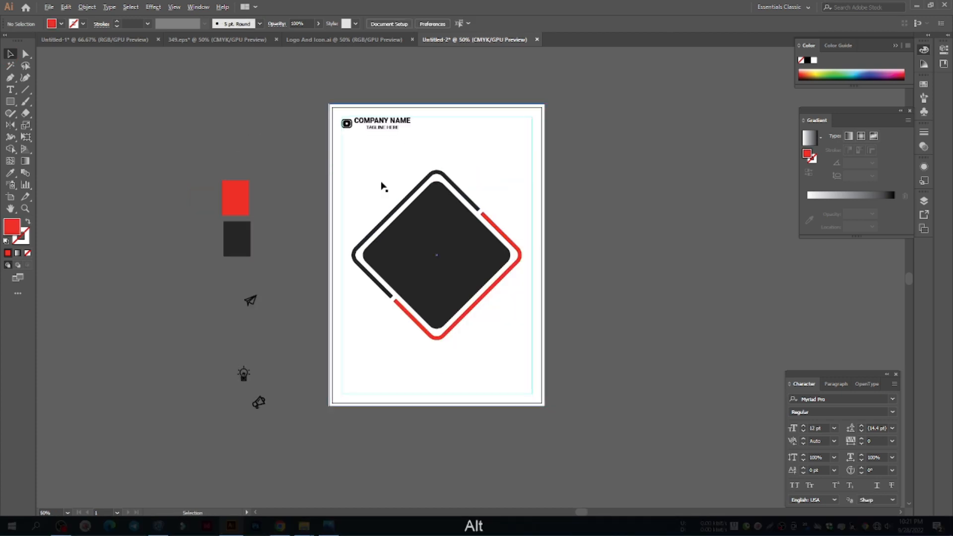
pyautogui.scroll(3, 383, 187)
pyautogui.click(458, 238)
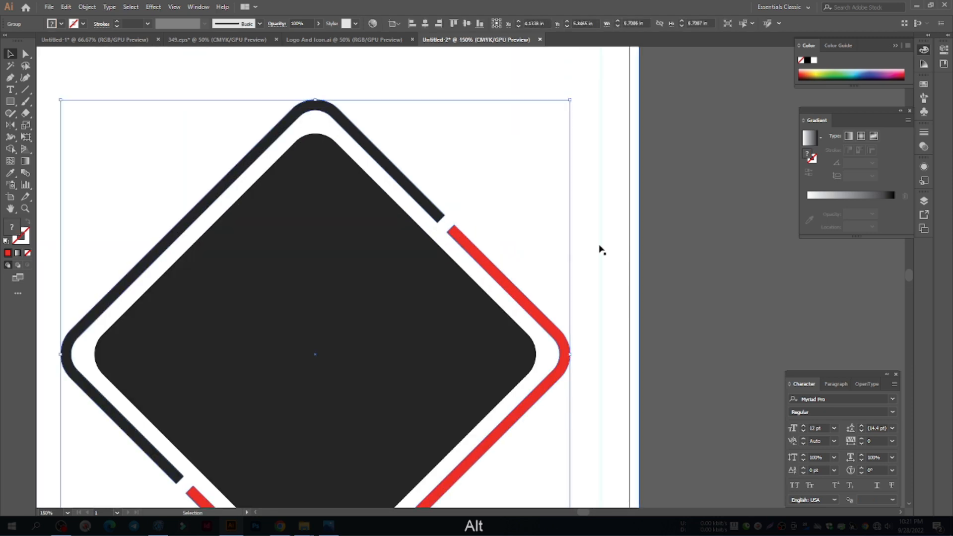
# Step: Try to round the cut ends of the red outline half using its live corners
pyautogui.press('a')
pyautogui.click(469, 248)
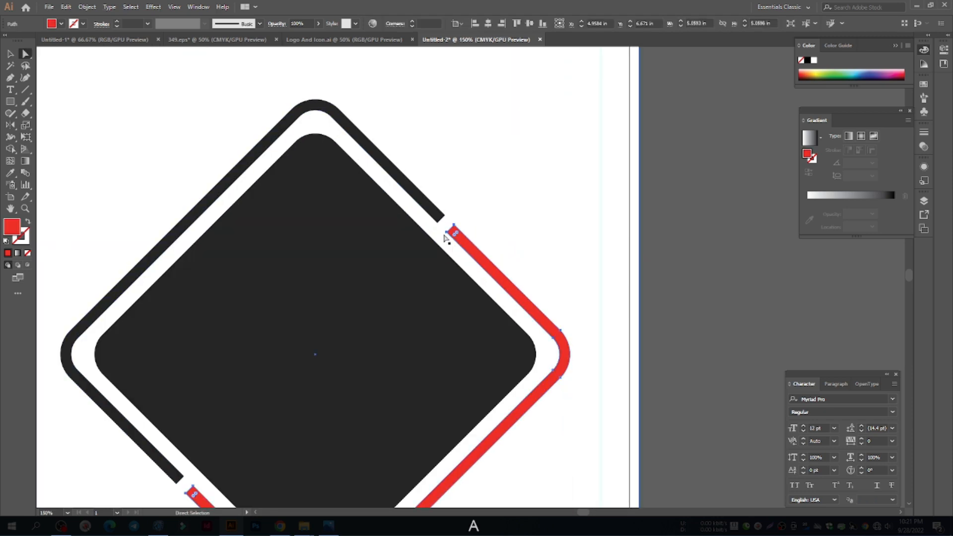
pyautogui.scroll(5, 444, 235)
pyautogui.moveTo(452, 234); pyautogui.dragTo(455, 254)
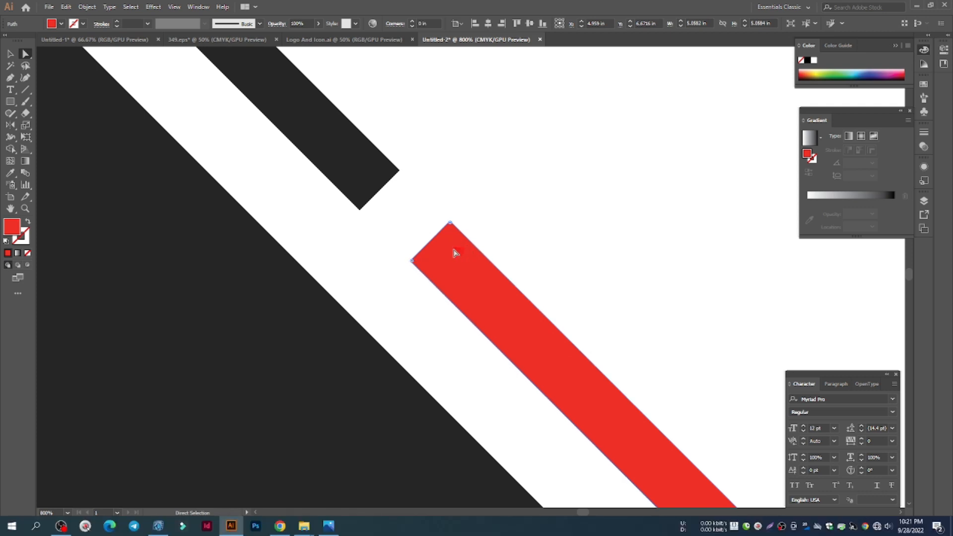
# Step: Fully round the cut ends of the dark grey outline half using its live corners
pyautogui.click(508, 224)
pyautogui.click(333, 161)
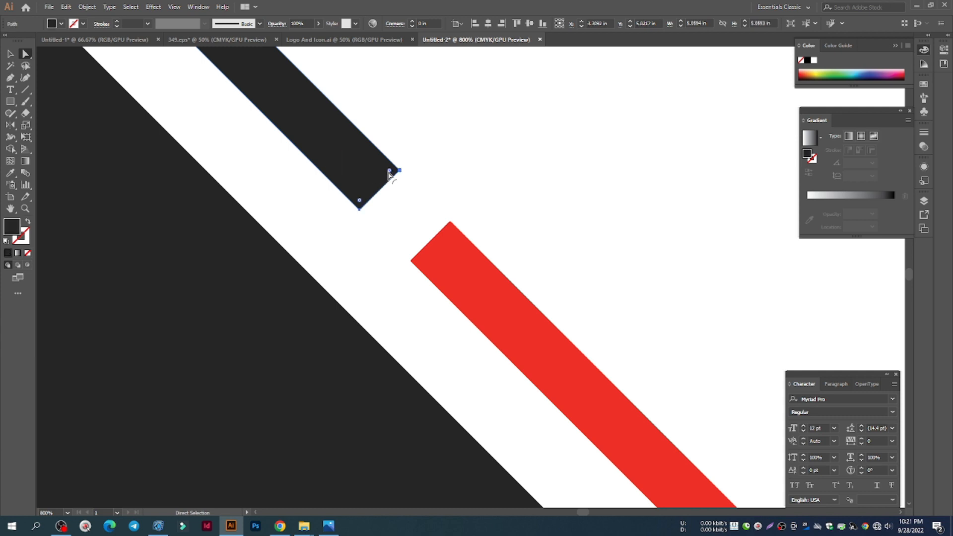
pyautogui.moveTo(389, 172); pyautogui.dragTo(326, 157)
# Step: Try again to round both cut ends of the red outline half to match the dark grey half
pyautogui.click(467, 281)
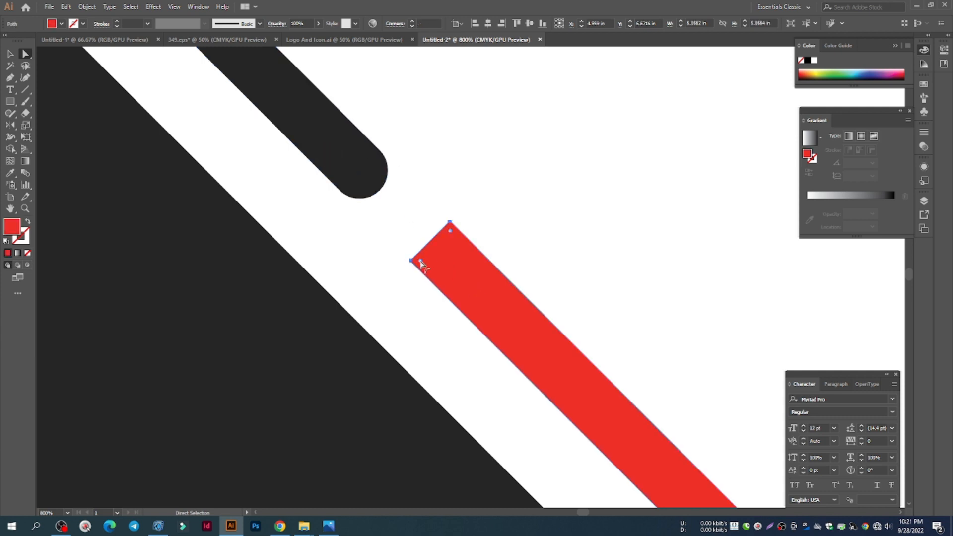
pyautogui.scroll(5, 420, 261)
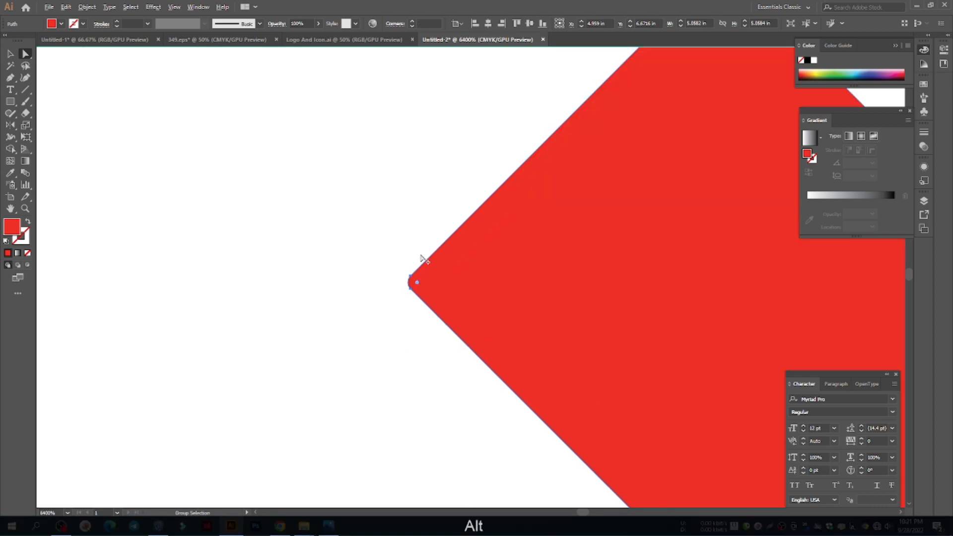
pyautogui.moveTo(417, 284); pyautogui.dragTo(622, 335)
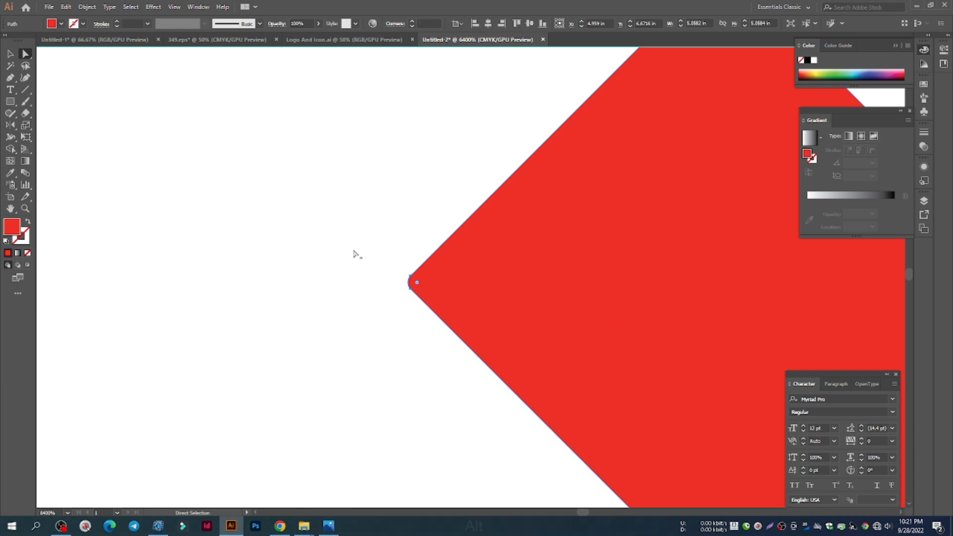
pyautogui.scroll(-13, 355, 255)
pyautogui.scroll(10, 281, 360)
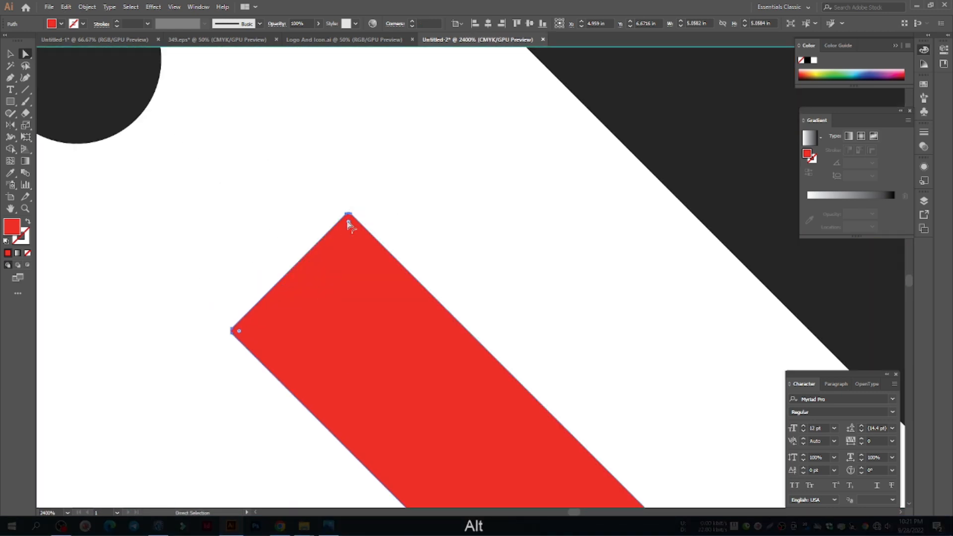
pyautogui.click(361, 382)
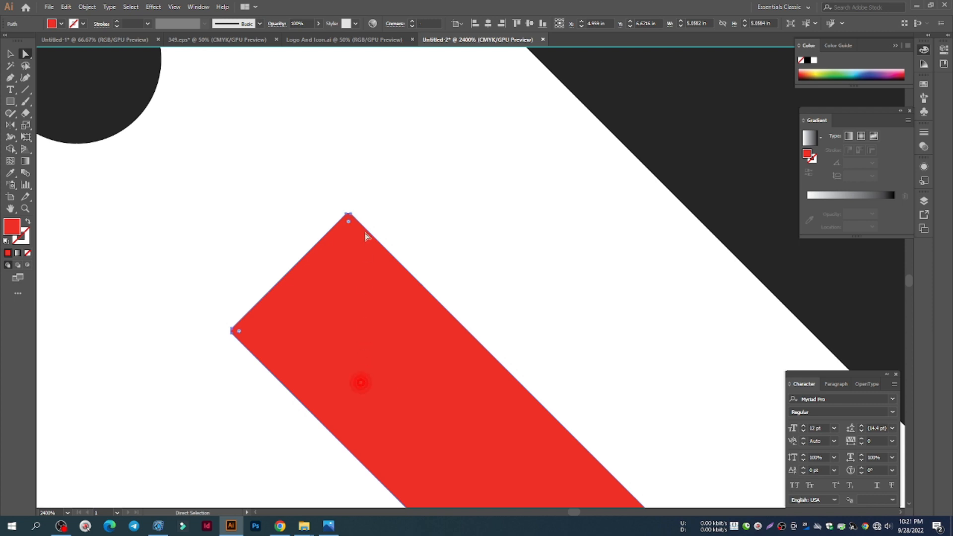
pyautogui.moveTo(349, 224); pyautogui.dragTo(357, 352)
pyautogui.click(462, 265)
# Step: Lock the white background rectangle of the page in its original position
pyautogui.scroll(-10, 462, 265)
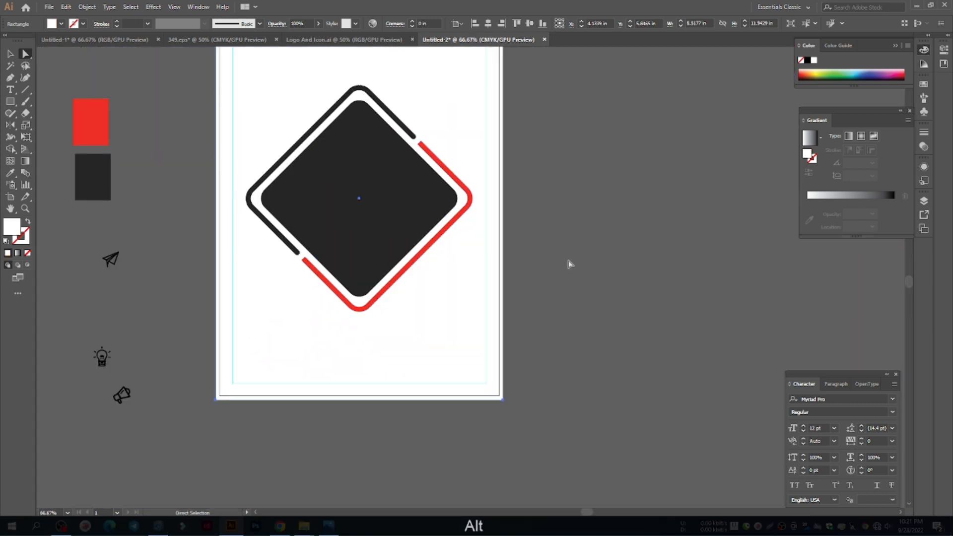
pyautogui.moveTo(570, 263); pyautogui.dragTo(600, 299)
pyautogui.click(13, 57)
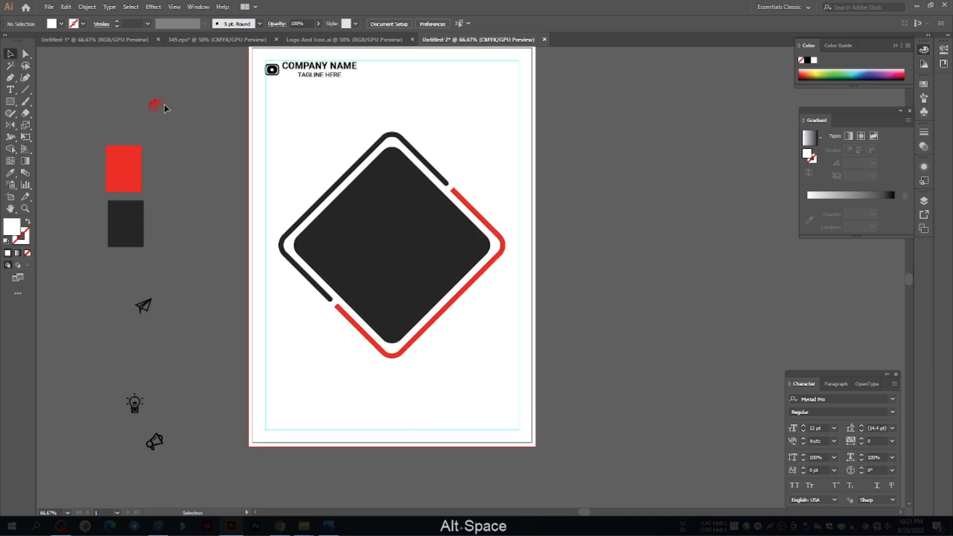
pyautogui.moveTo(169, 102); pyautogui.dragTo(186, 133)
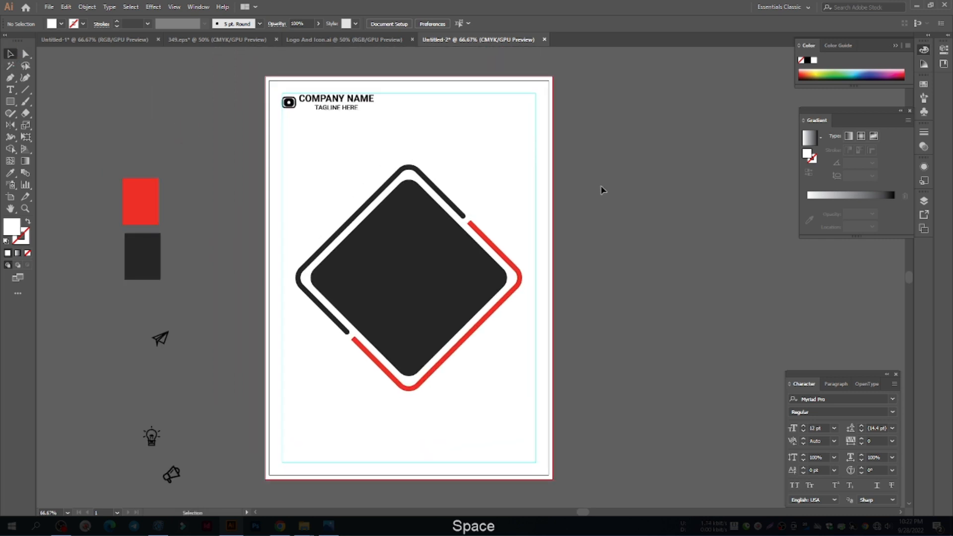
pyautogui.moveTo(480, 311); pyautogui.dragTo(422, 268)
pyautogui.hotkey('ctrl', 'z')
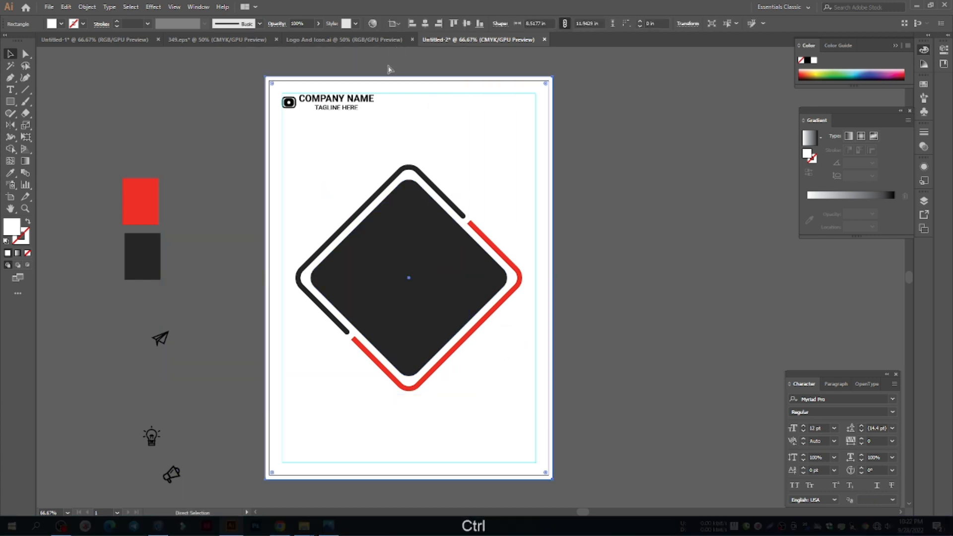
pyautogui.hotkey('ctrl', '2')
# Step: Align the dark diamond and its outline group to each other's centre horizontally and vertically
pyautogui.moveTo(521, 328); pyautogui.dragTo(309, 180)
pyautogui.click(424, 23)
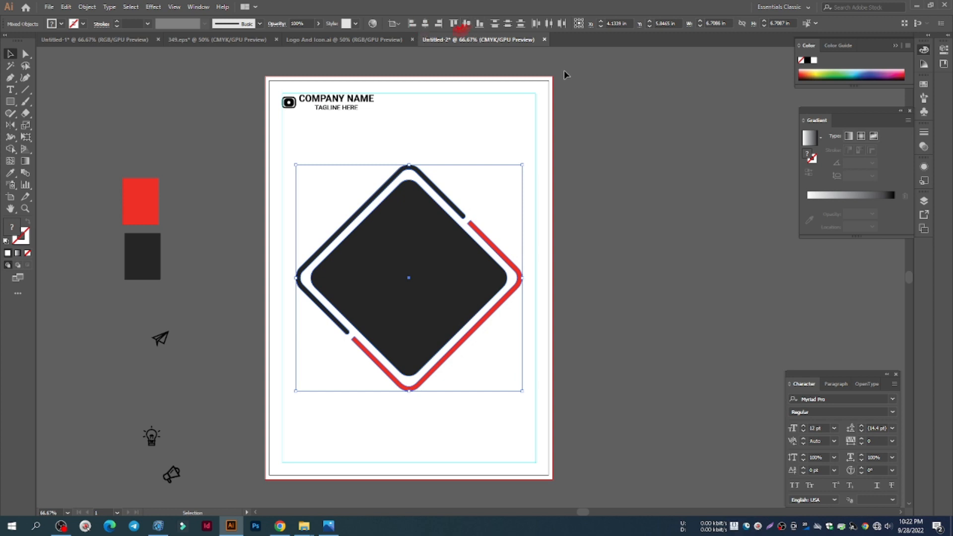
pyautogui.click(745, 174)
# Step: Draw a 45° line about 2.65 in wide and high outside the diamond's upper-left side, with the swatch red as its stroke
pyautogui.click(23, 91)
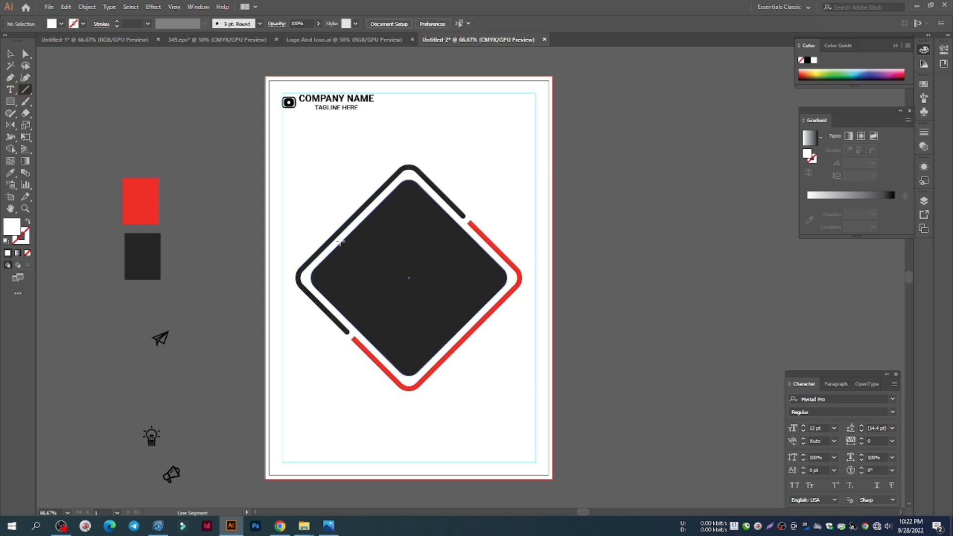
pyautogui.moveTo(300, 250); pyautogui.dragTo(391, 160)
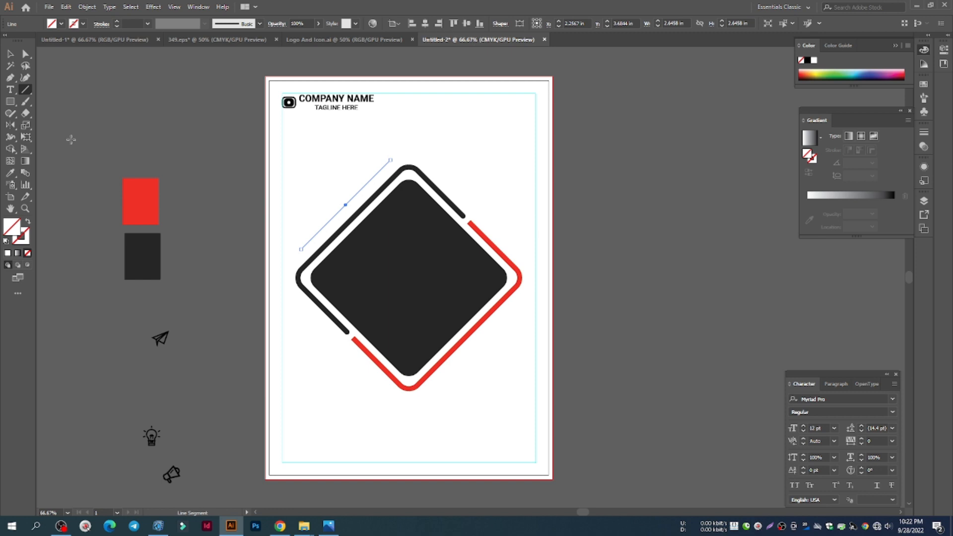
pyautogui.press('i')
pyautogui.click(144, 187)
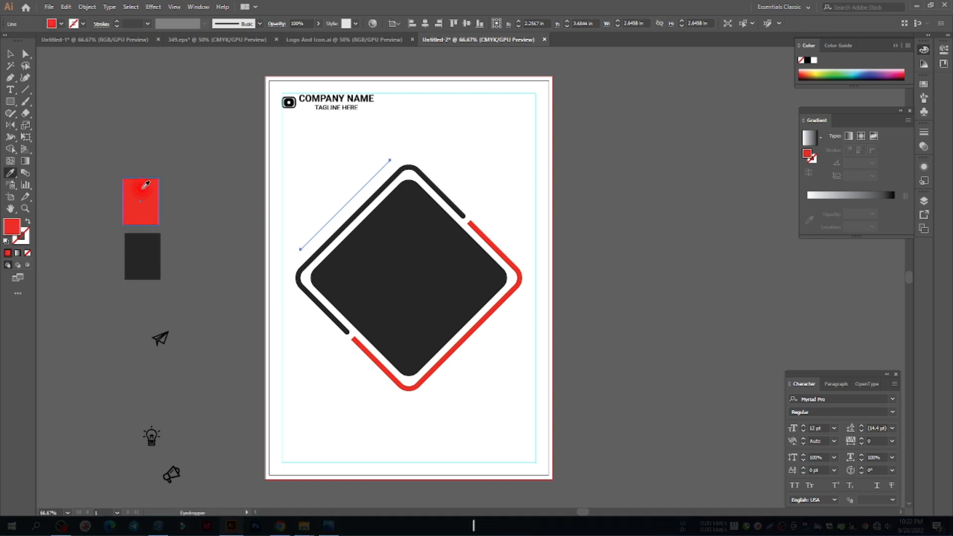
pyautogui.click(10, 53)
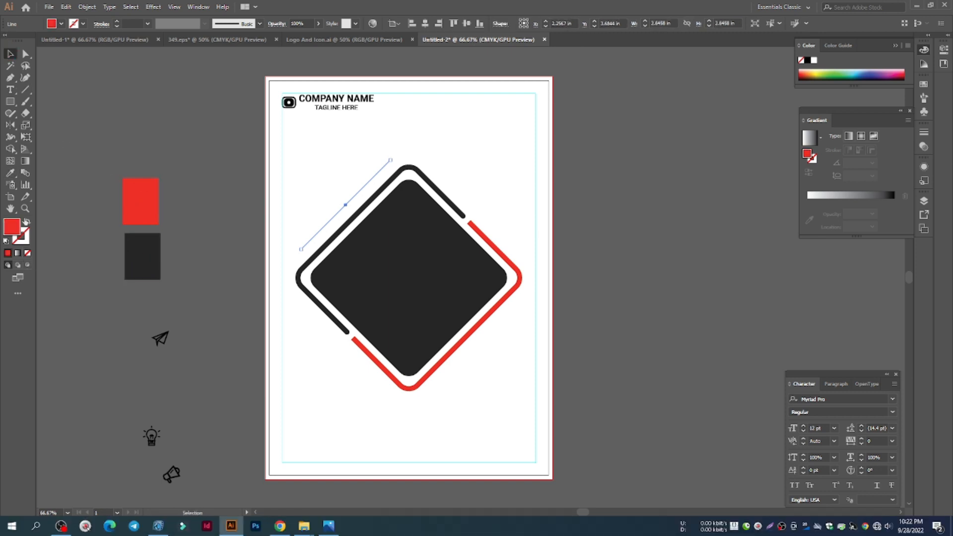
pyautogui.click(28, 221)
# Step: Set the red diagonal line's stroke weight to 3 pt
pyautogui.click(118, 22)
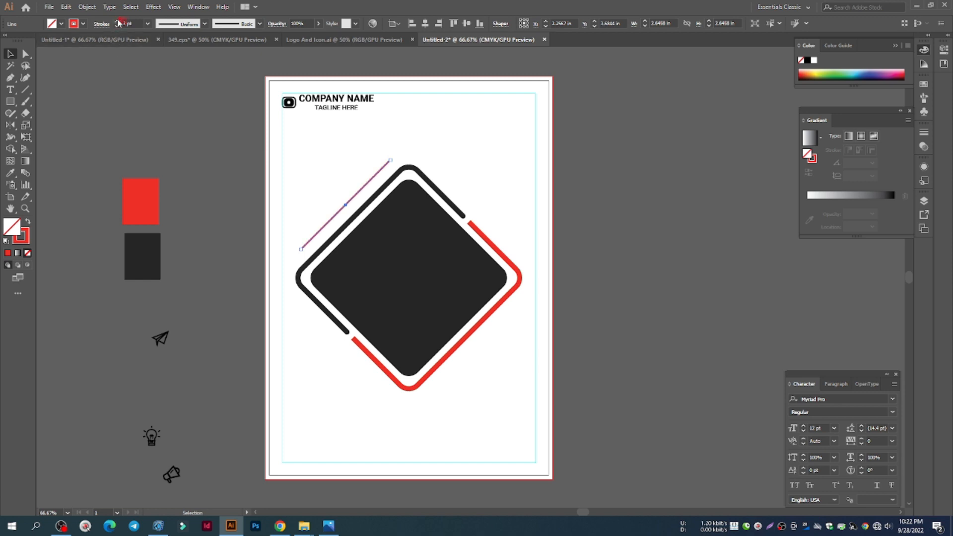
pyautogui.click(119, 22)
pyautogui.click(118, 21)
pyautogui.click(118, 22)
pyautogui.click(198, 134)
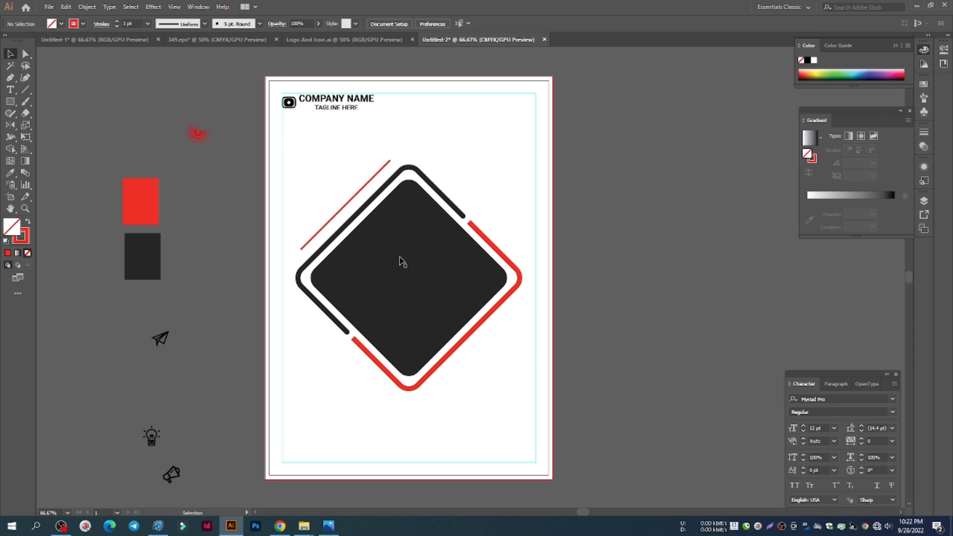
# Step: Slide the red line down-left along the diamond's upper-left side so its lower end lines up with the outline's left corner
pyautogui.click(340, 209)
pyautogui.moveTo(535, 335); pyautogui.dragTo(232, 119)
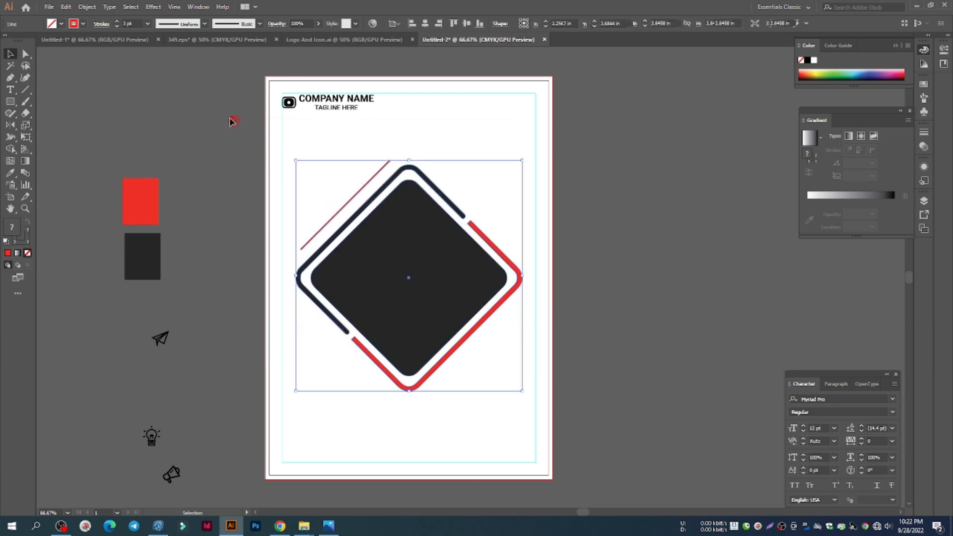
pyautogui.click(232, 120)
pyautogui.scroll(3, 319, 230)
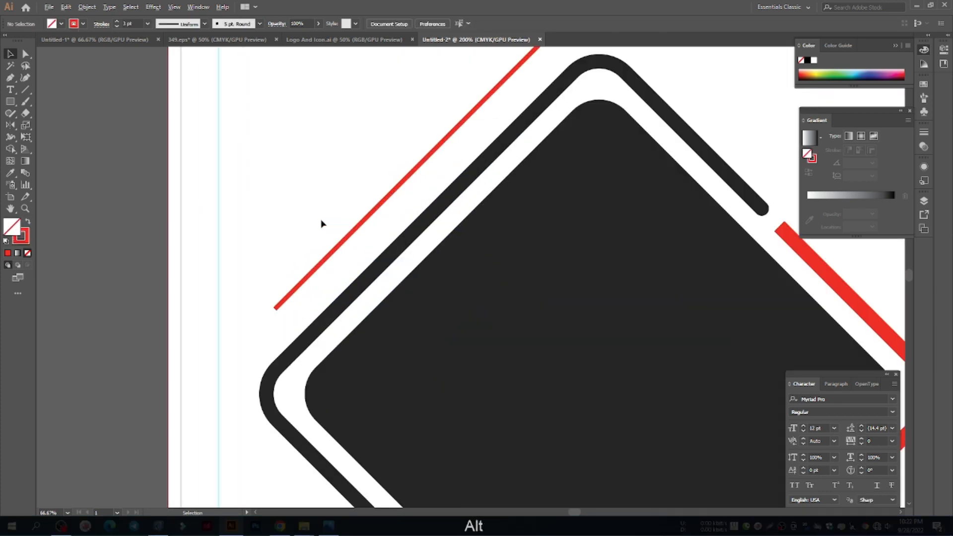
pyautogui.click(379, 208)
pyautogui.moveTo(396, 191); pyautogui.dragTo(379, 215)
pyautogui.scroll(-3, 273, 151)
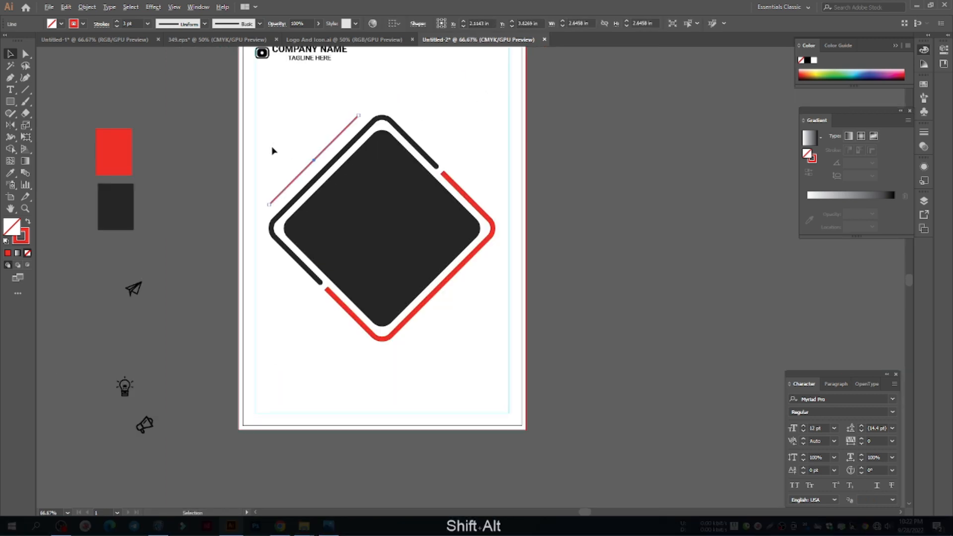
# Step: Duplicate the red line outside the diamond's lower-right side and distribute both lines and the diamond evenly
pyautogui.moveTo(300, 178); pyautogui.dragTo(445, 310)
pyautogui.keyDown('shift'); pyautogui.click(304, 174); pyautogui.keyUp('shift')
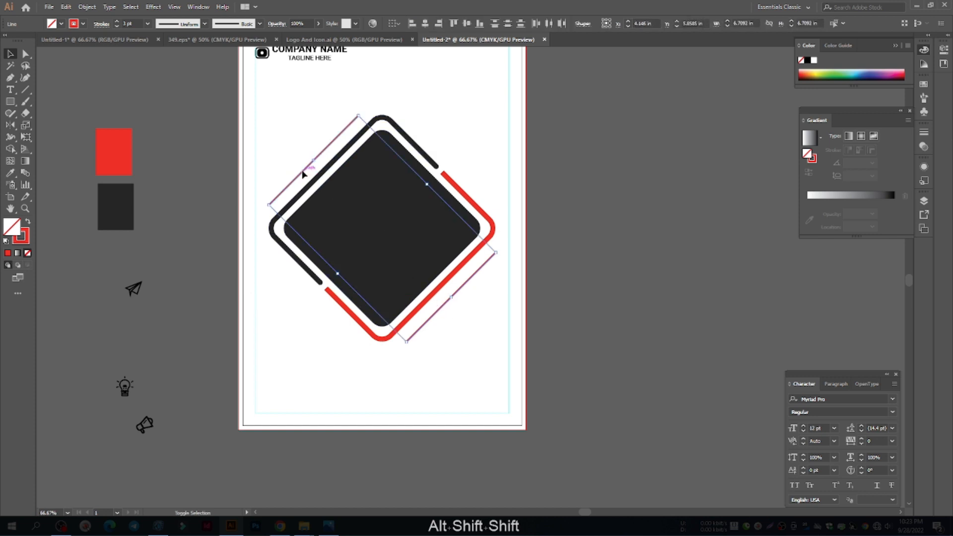
pyautogui.press('alt')
pyautogui.keyDown('shift'); pyautogui.click(375, 240); pyautogui.keyUp('shift')
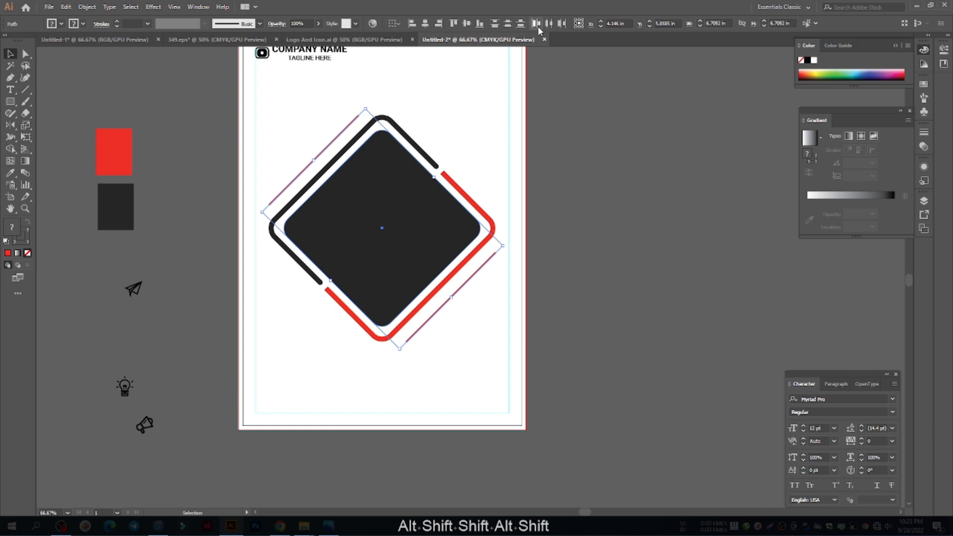
pyautogui.click(508, 28)
pyautogui.click(602, 199)
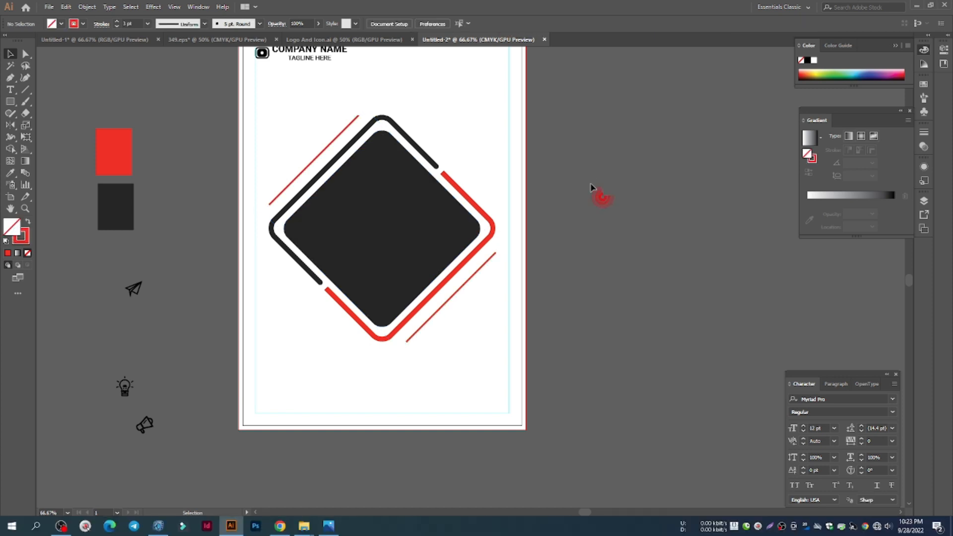
# Step: Expand both red diagonal lines into filled shapes
pyautogui.press('alt')
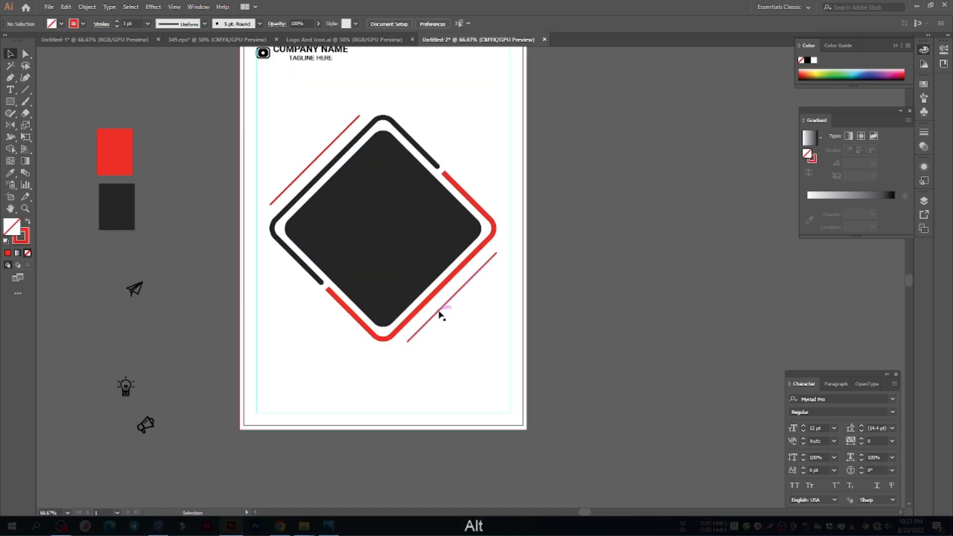
pyautogui.click(439, 312)
pyautogui.keyDown('shift'); pyautogui.click(291, 192); pyautogui.keyUp('shift')
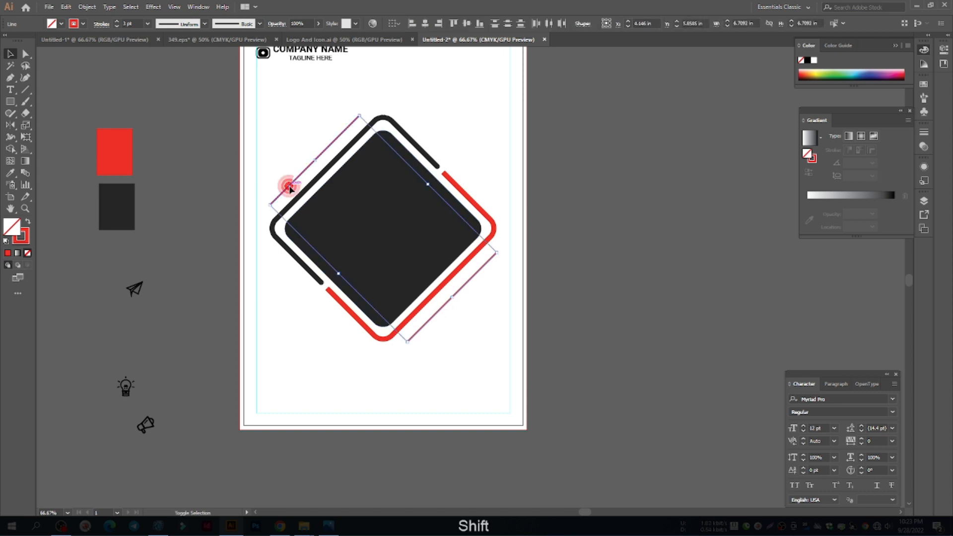
pyautogui.click(87, 7)
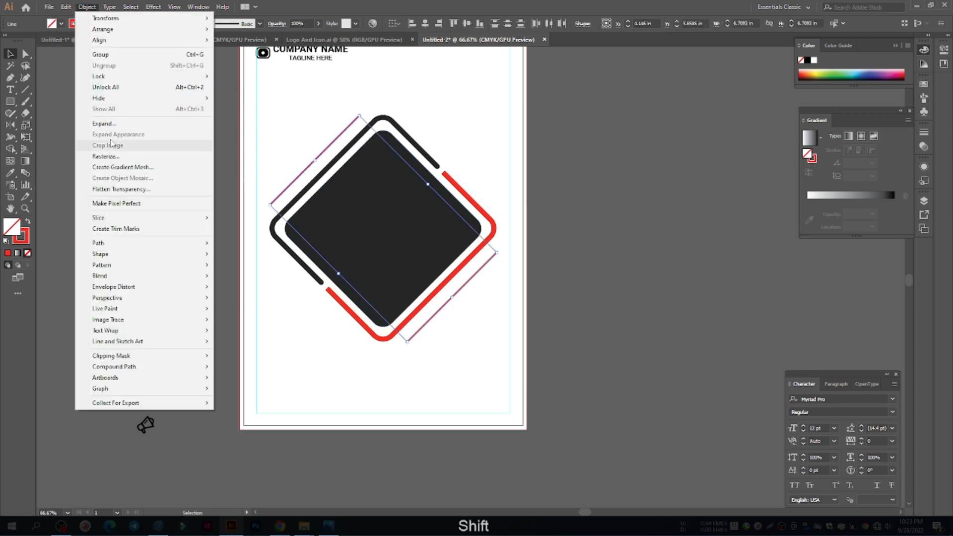
pyautogui.click(104, 123)
pyautogui.press('Return')
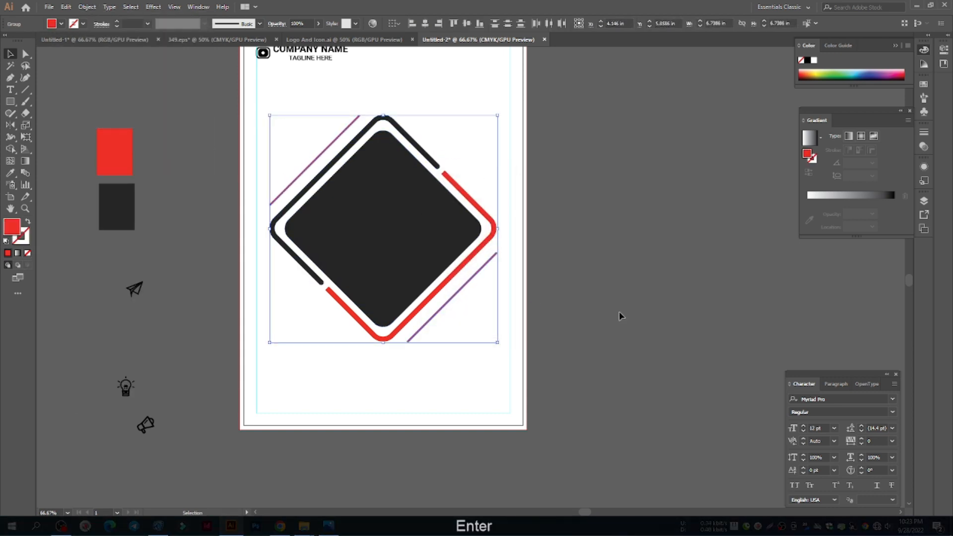
pyautogui.click(619, 313)
# Step: Recolour the lower-right diagonal line with the dark grey sampled from the swatch
pyautogui.click(454, 296)
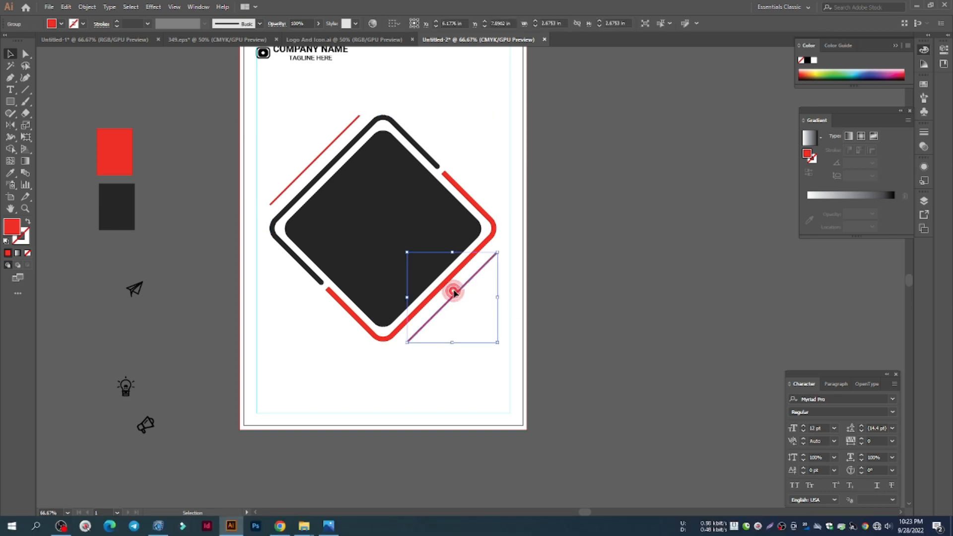
pyautogui.press('i')
pyautogui.click(114, 208)
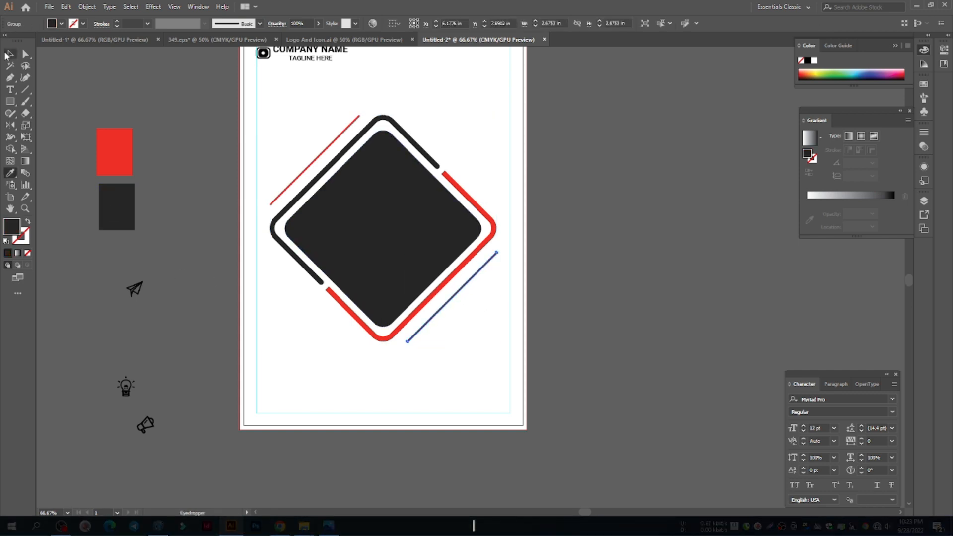
pyautogui.click(9, 53)
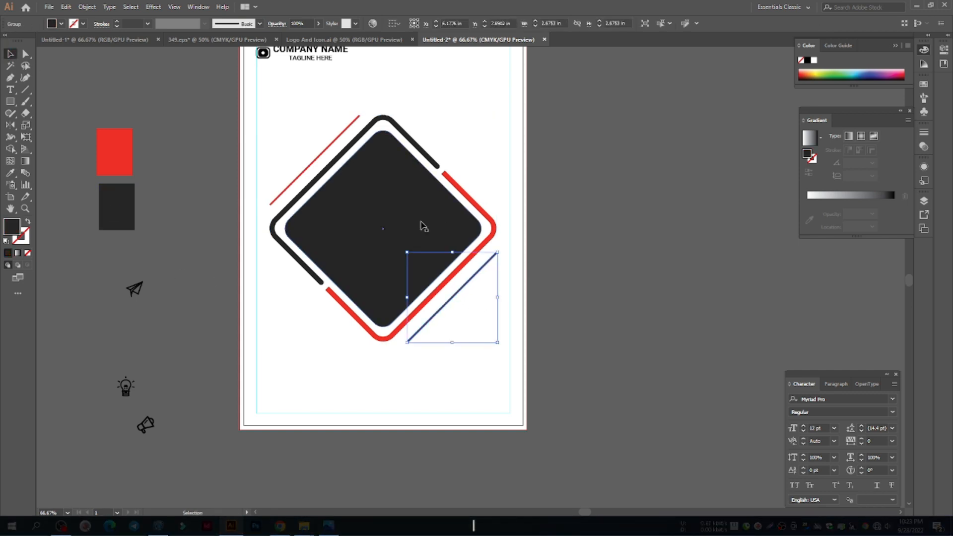
# Step: Round the square ends of the red and dark grey diagonal lines using their live corners
pyautogui.keyDown('shift'); pyautogui.click(298, 184); pyautogui.keyUp('shift')
pyautogui.scroll(12, 270, 183)
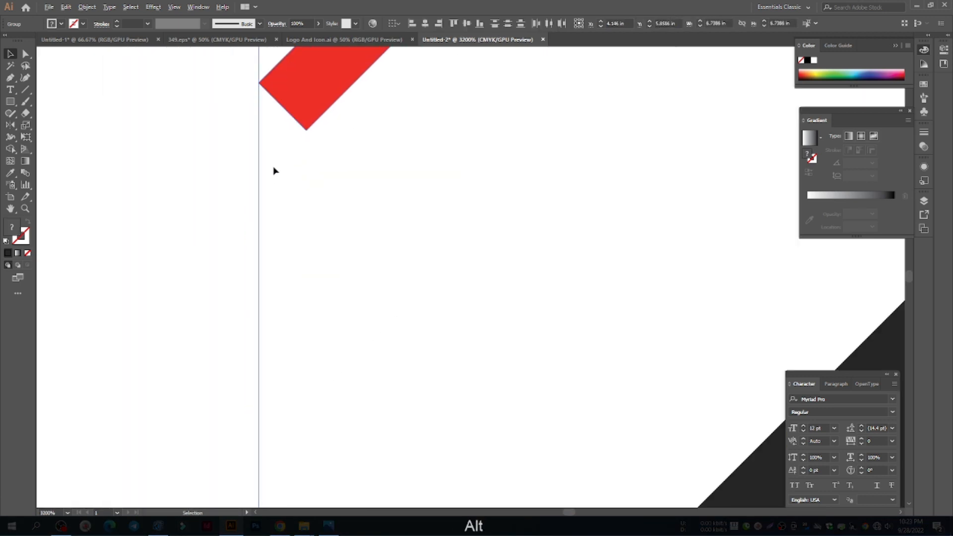
pyautogui.scroll(-8, 273, 171)
pyautogui.press('a')
pyautogui.scroll(4, 271, 149)
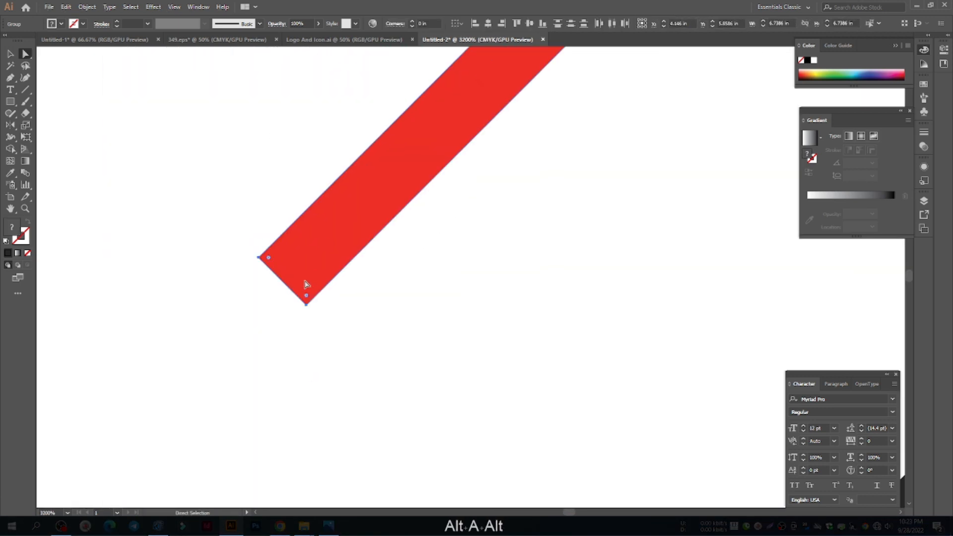
pyautogui.click(351, 149)
pyautogui.scroll(-6, 358, 208)
pyautogui.scroll(-5, 346, 215)
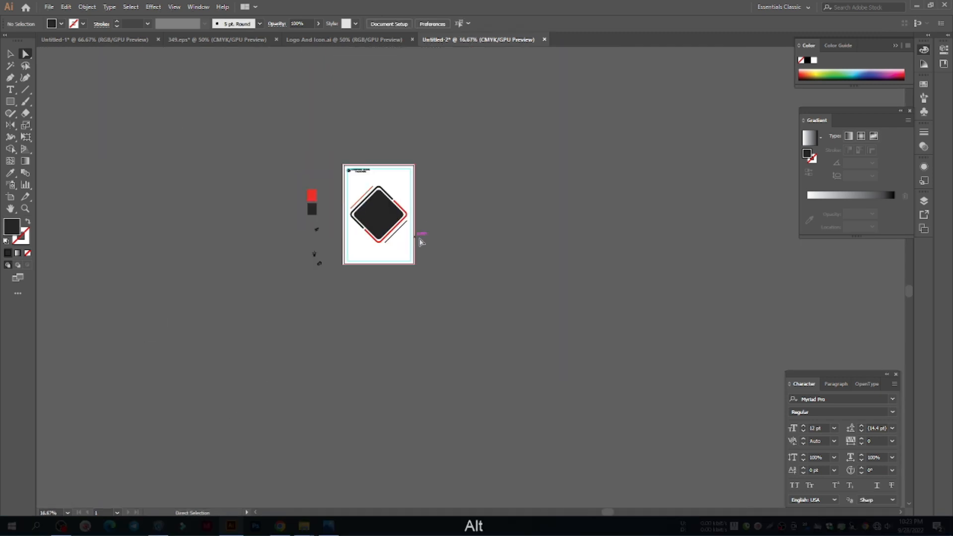
# Step: Examine the rounded ends of the dark grey diagonal line and the overall diamond layout on the page
pyautogui.scroll(5, 439, 241)
pyautogui.scroll(2, 389, 329)
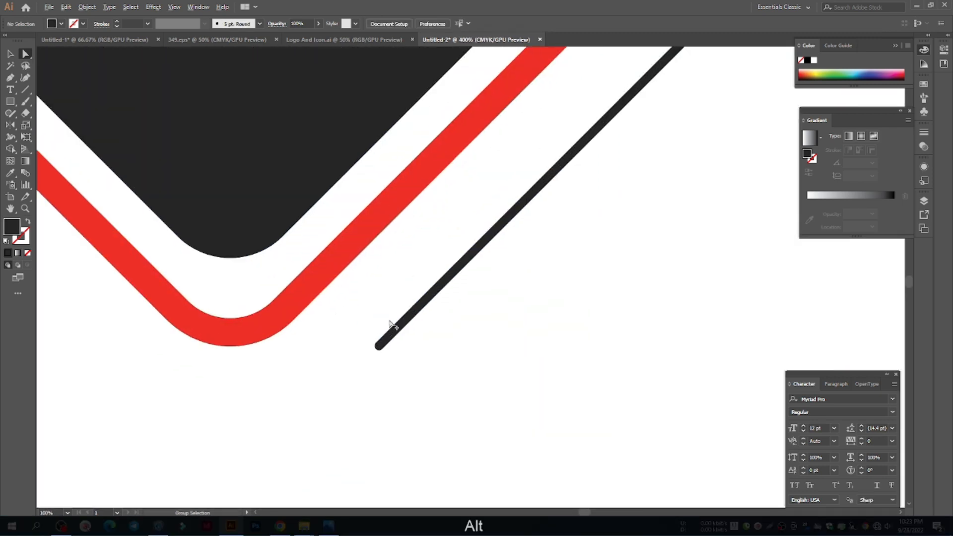
pyautogui.scroll(-2, 390, 325)
pyautogui.scroll(-1, 390, 324)
pyautogui.press('v')
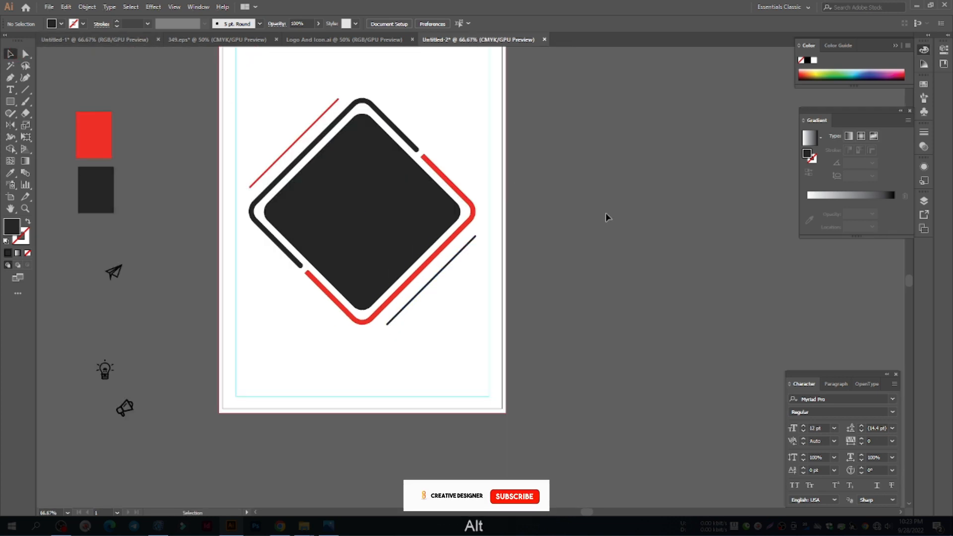
pyautogui.moveTo(606, 212); pyautogui.dragTo(623, 237)
pyautogui.scroll(-1, 574, 196)
pyautogui.moveTo(574, 195); pyautogui.dragTo(579, 211)
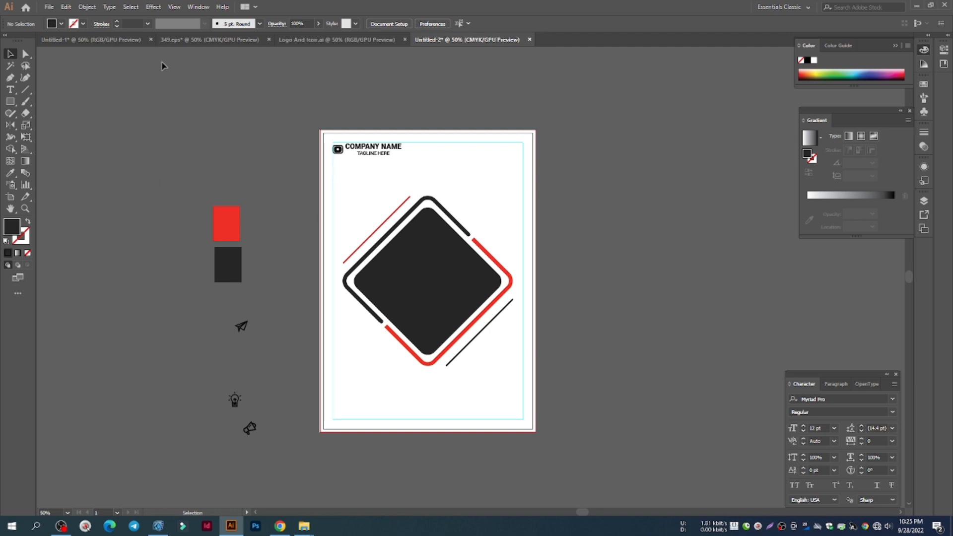
# Step: Bring the light grey rectangle and the "Annual report" and "2023" texts from the Untitled-1 document onto the pasteboard beside the page
pyautogui.click(87, 40)
pyautogui.moveTo(391, 329); pyautogui.dragTo(335, 159)
pyautogui.moveTo(366, 198); pyautogui.dragTo(484, 74)
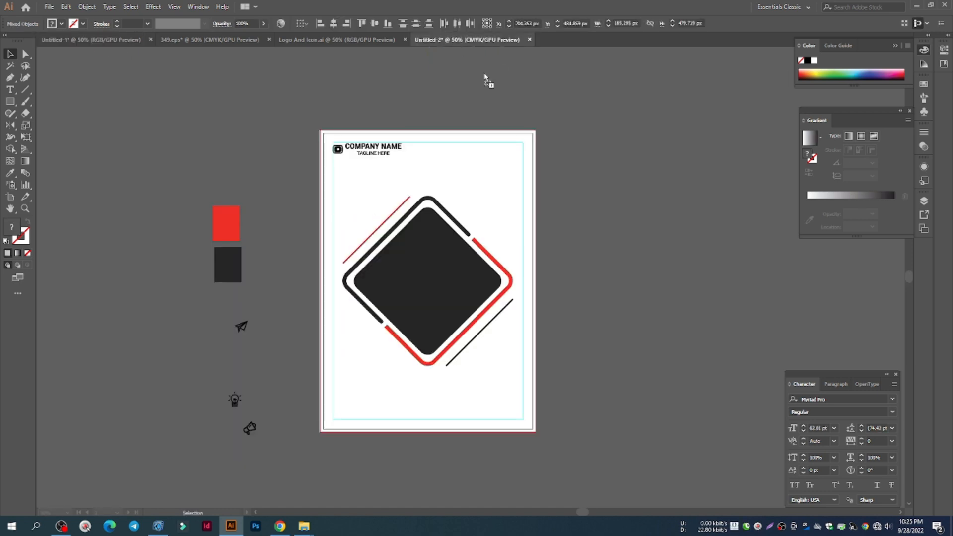
pyautogui.moveTo(636, 210); pyautogui.dragTo(701, 278)
pyautogui.click(703, 277)
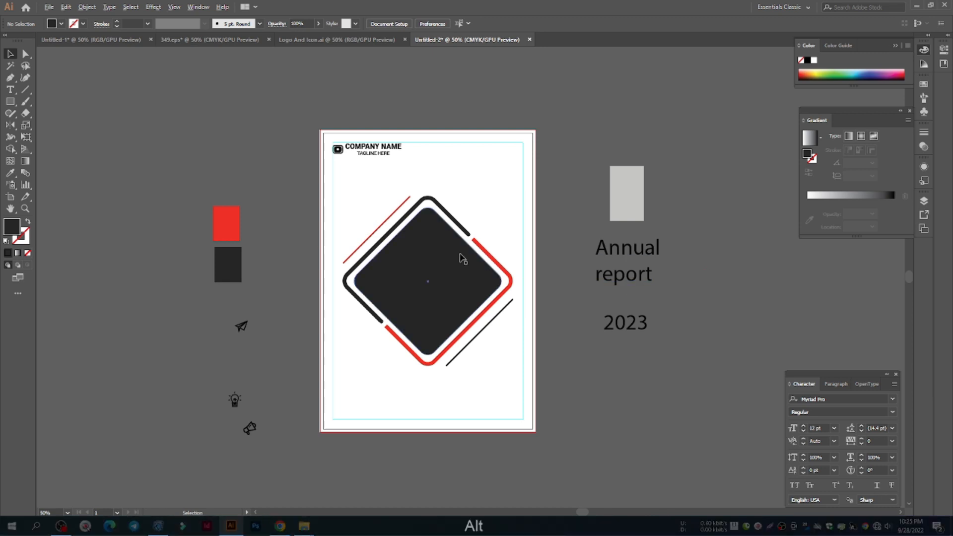
# Step: Change the font of the "Annual report" text to Roboto
pyautogui.scroll(1, 464, 257)
pyautogui.click(695, 261)
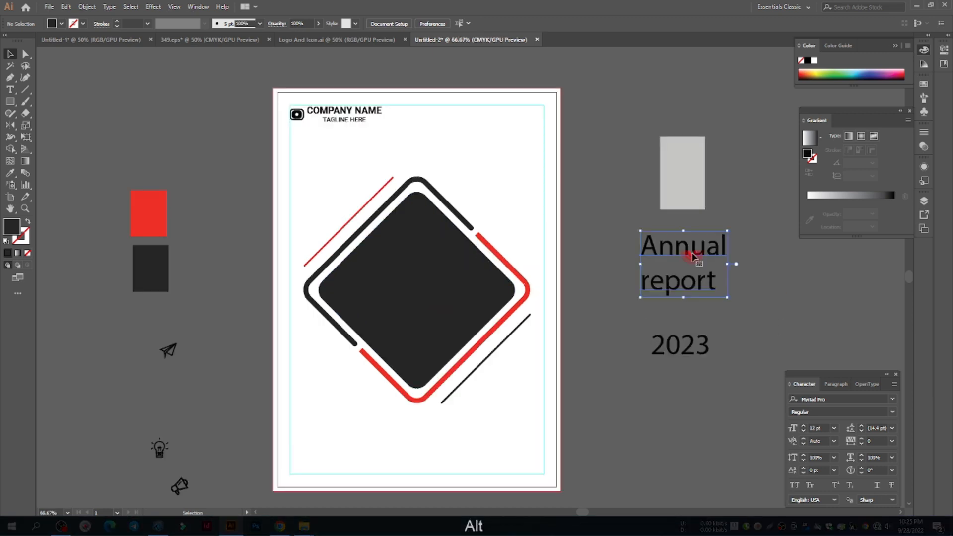
pyautogui.click(848, 398)
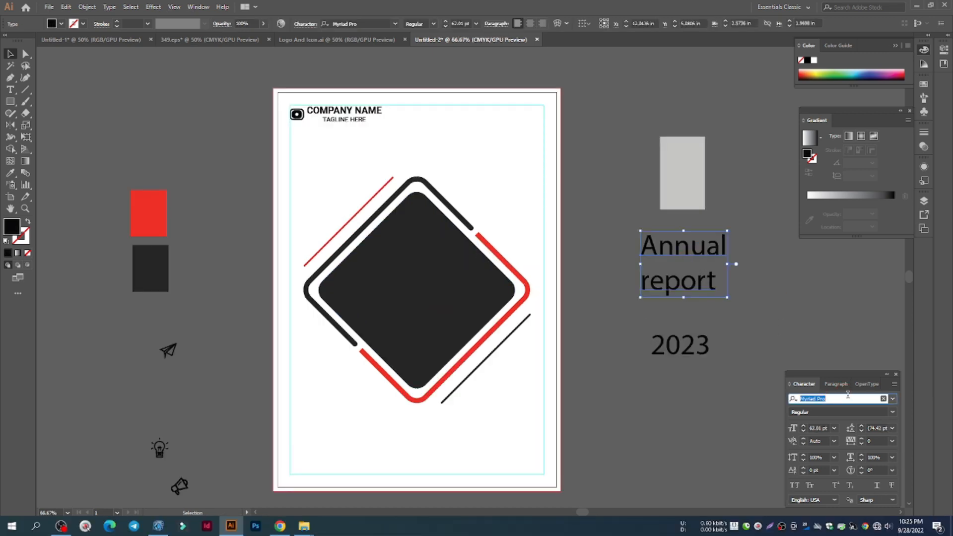
pyautogui.write('toboy')
pyautogui.press('BackSpace')
pyautogui.write('t')
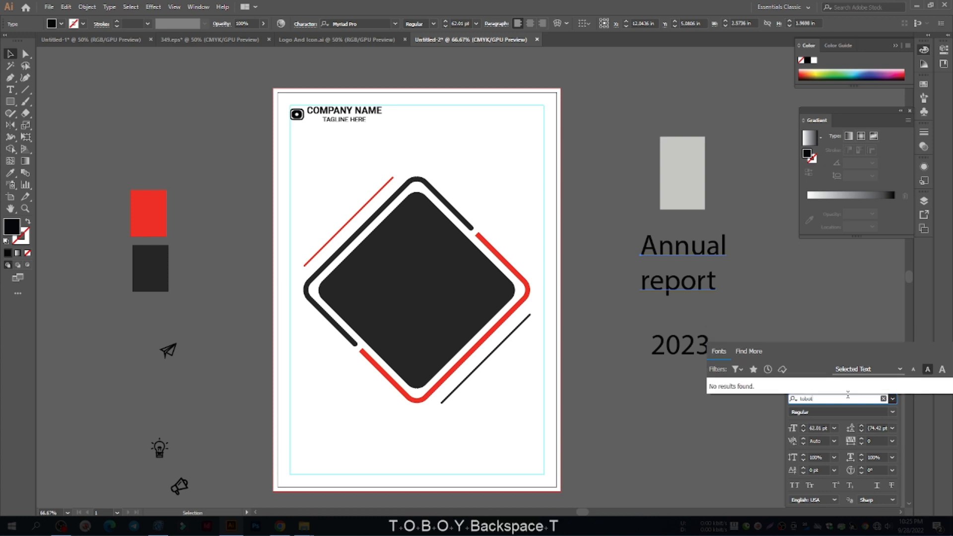
pyautogui.press('BackSpace')
pyautogui.press('BackSpace')
pyautogui.press('BackSpace')
pyautogui.press('BackSpace')
pyautogui.press('BackSpace')
pyautogui.write('ep')
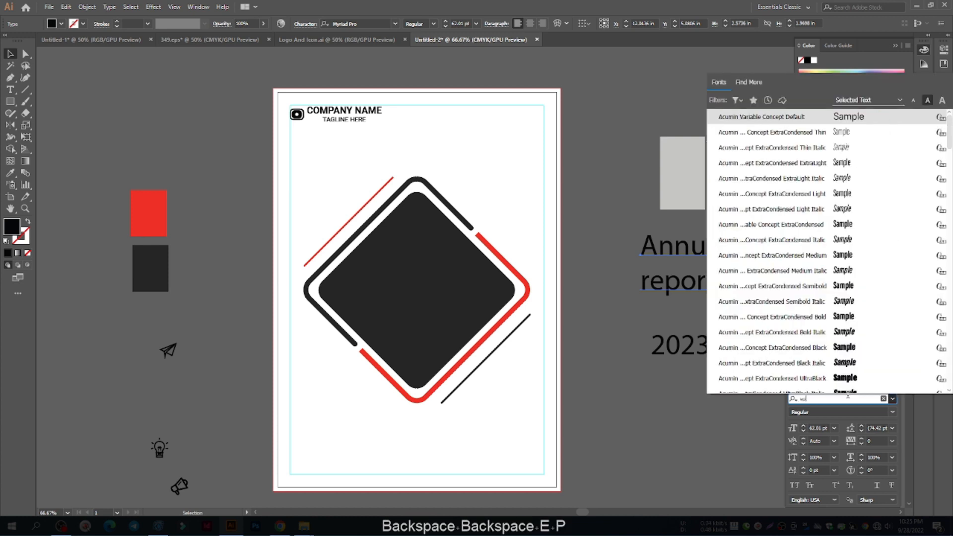
pyautogui.press('BackSpace')
pyautogui.press('BackSpace')
pyautogui.write('rtp')
pyautogui.press('BackSpace')
pyautogui.press('BackSpace')
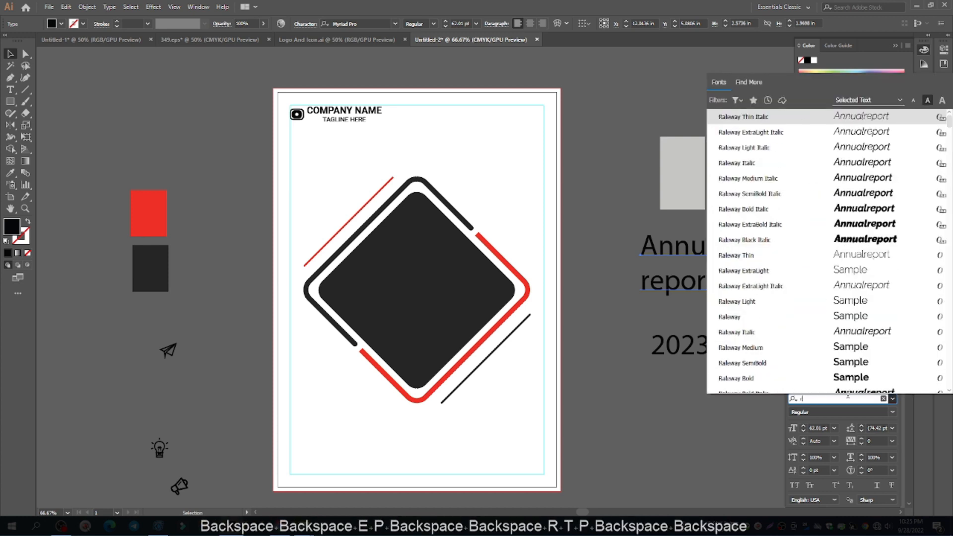
pyautogui.write('oboto')
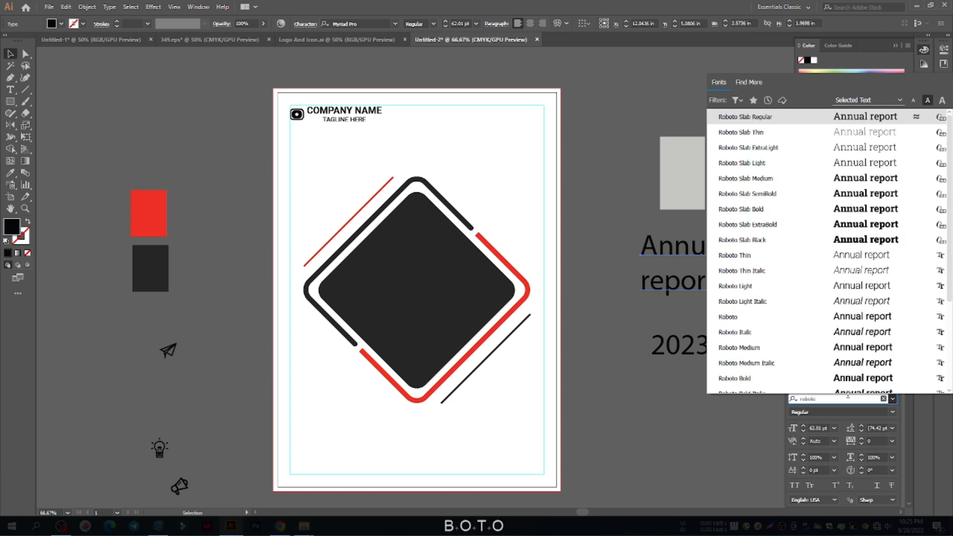
pyautogui.click(729, 317)
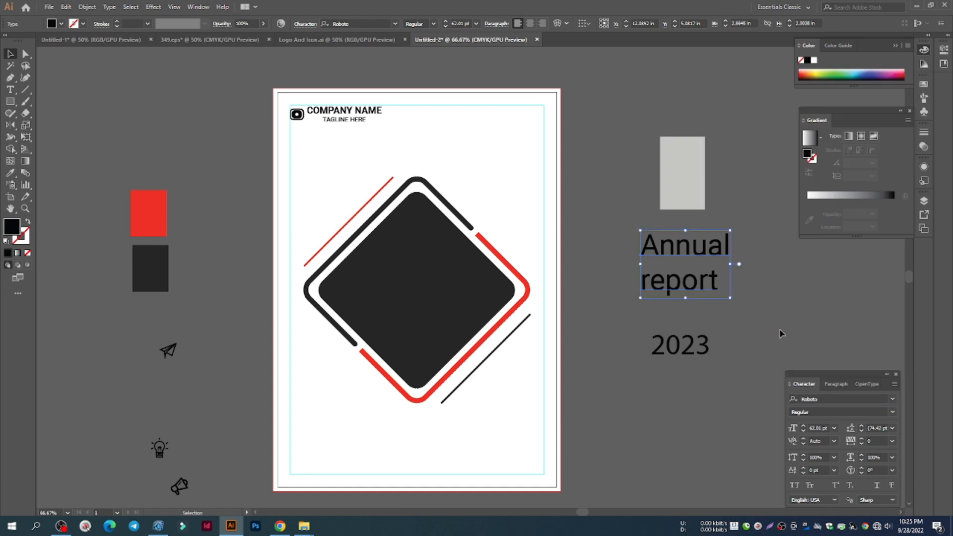
# Step: Set the word "Annual" to the Medium weight and the word "report" to the Light weight
pyautogui.doubleClick(707, 254)
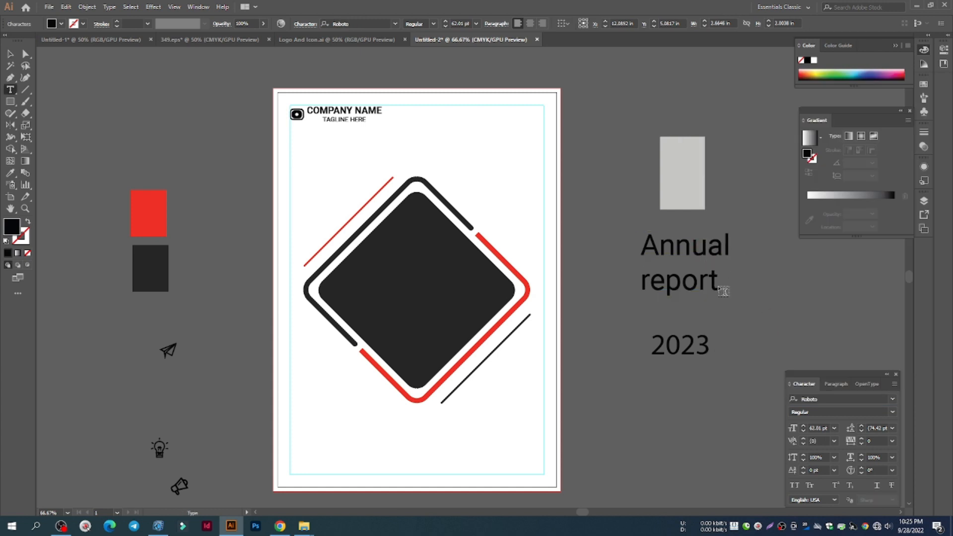
pyautogui.moveTo(636, 239); pyautogui.dragTo(629, 235)
pyautogui.hotkey('ctrl', 'z')
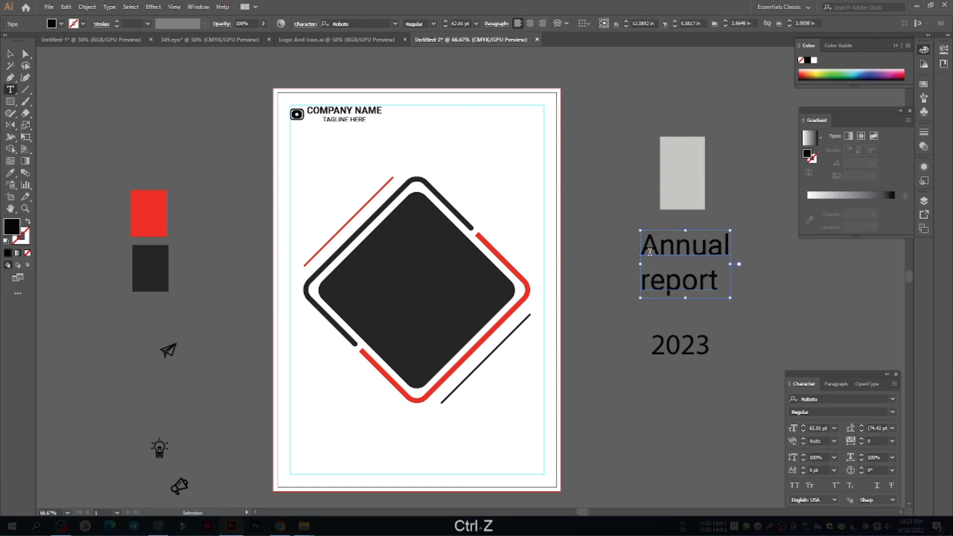
pyautogui.moveTo(714, 286); pyautogui.dragTo(603, 213)
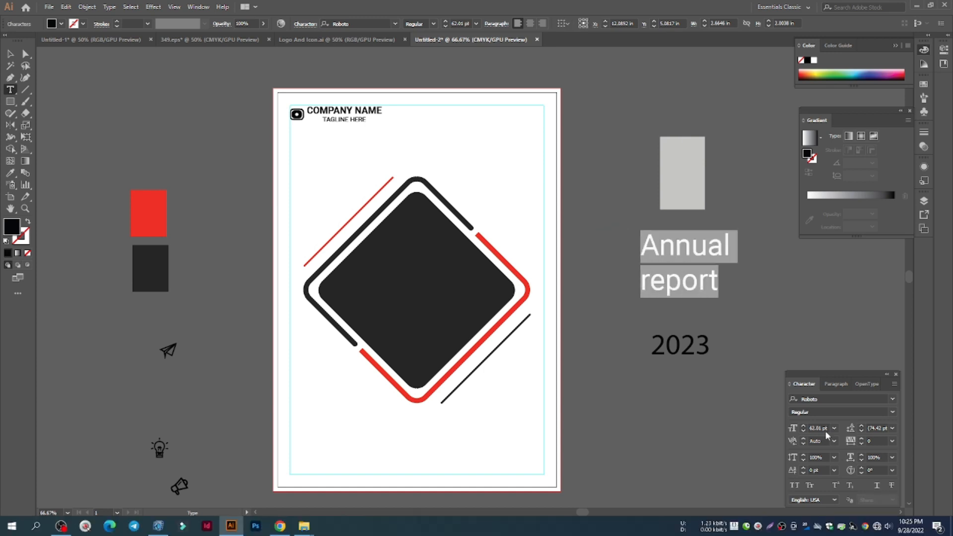
pyautogui.click(893, 411)
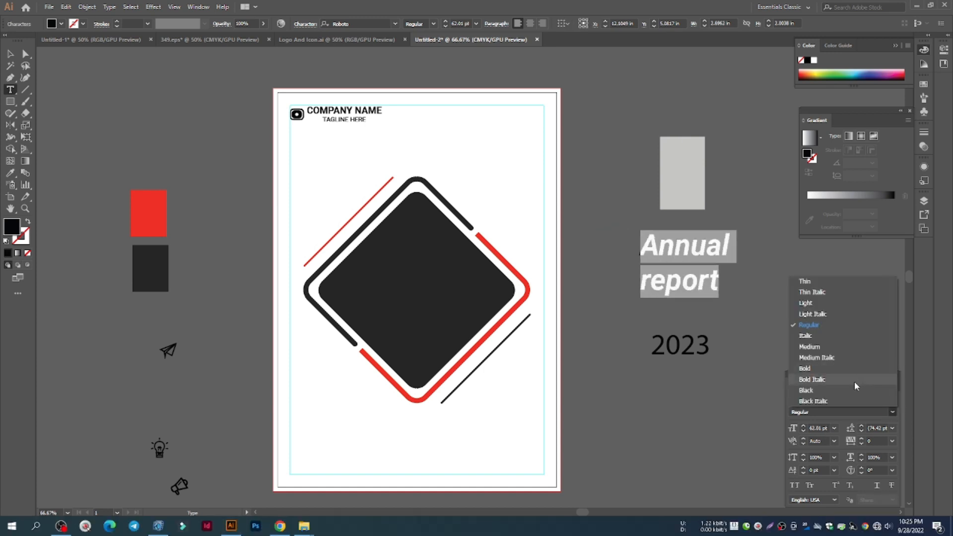
pyautogui.click(842, 348)
pyautogui.moveTo(718, 278); pyautogui.dragTo(613, 276)
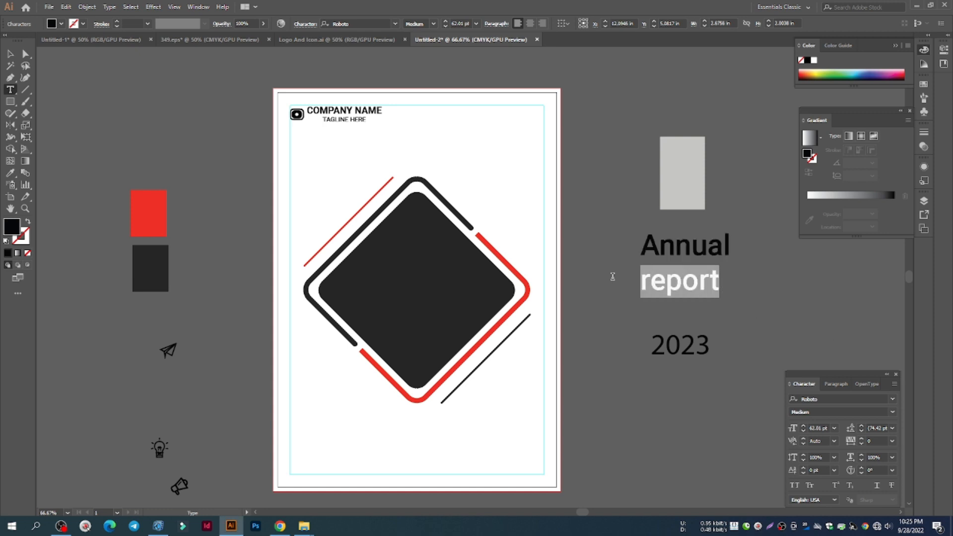
pyautogui.scroll(3, 819, 414)
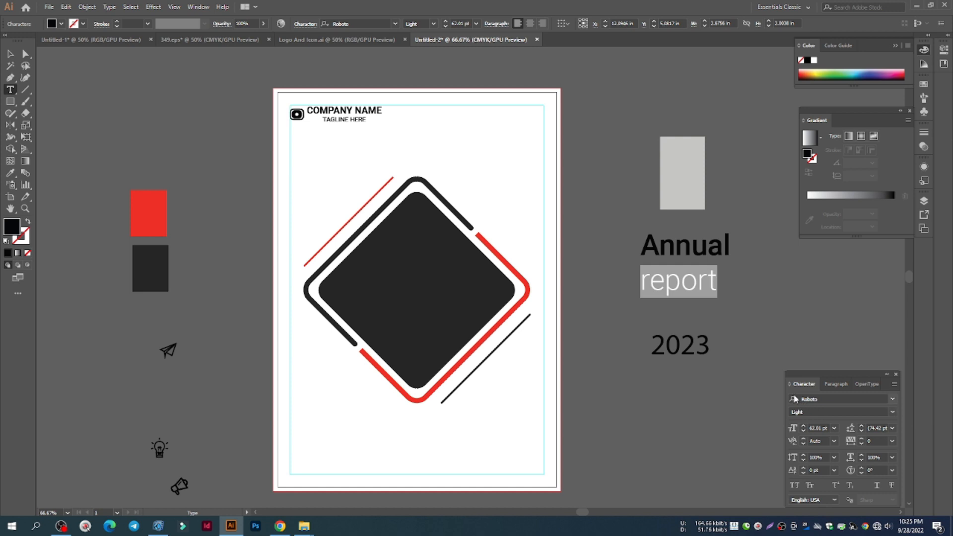
# Step: Centre-align both lines of the "Annual report" text and set them in all caps
pyautogui.hotkey('ctrl', 'a')
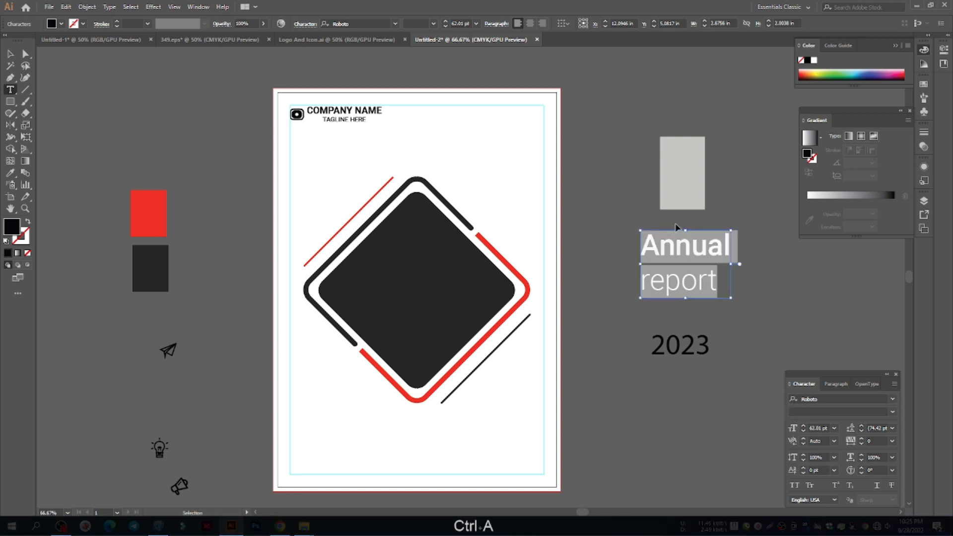
pyautogui.click(530, 23)
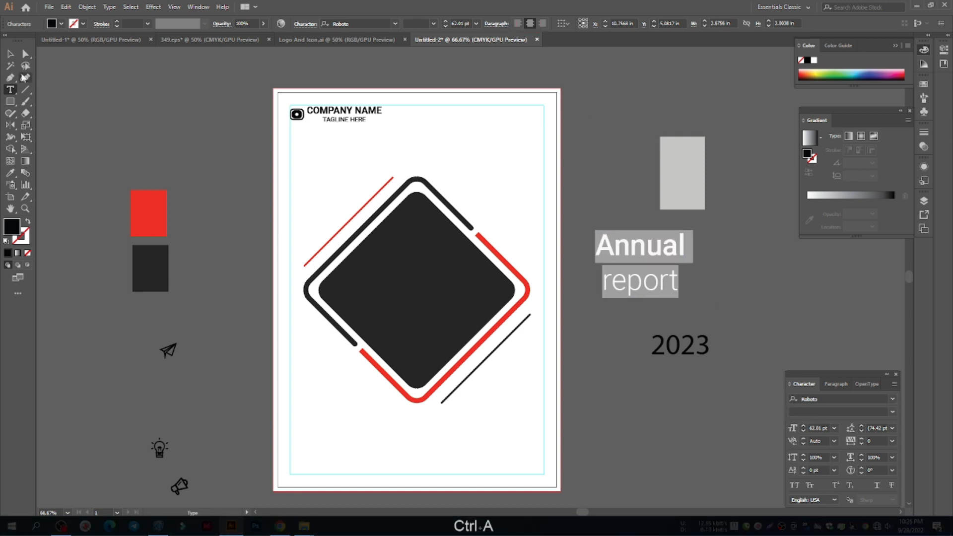
pyautogui.click(795, 486)
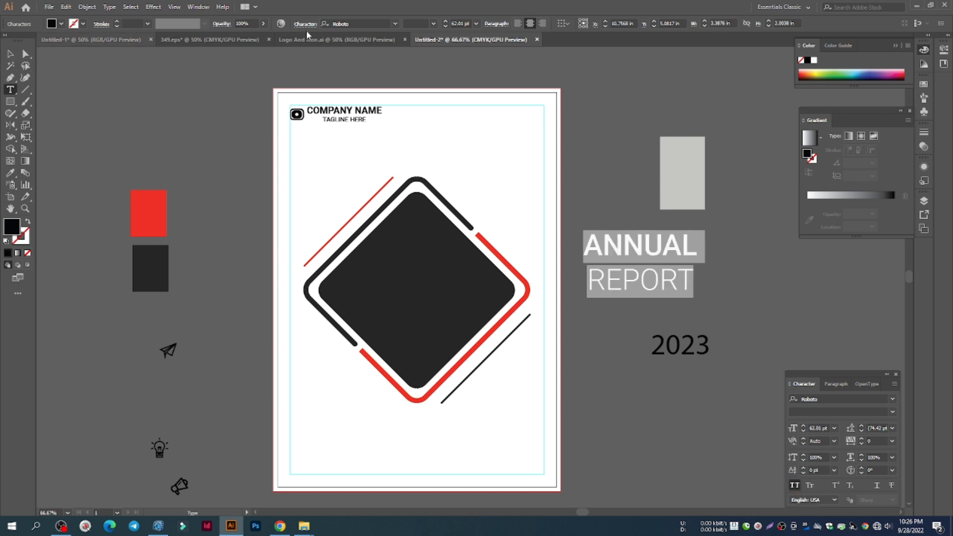
pyautogui.click(10, 54)
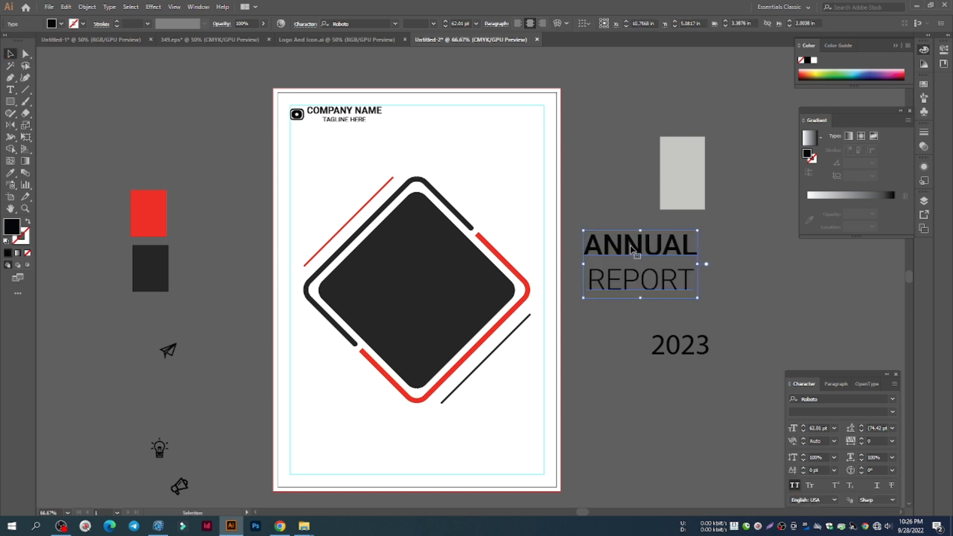
# Step: Move the ANNUAL REPORT heading onto the dark grey diamond and centre it horizontally
pyautogui.moveTo(632, 248); pyautogui.dragTo(411, 259)
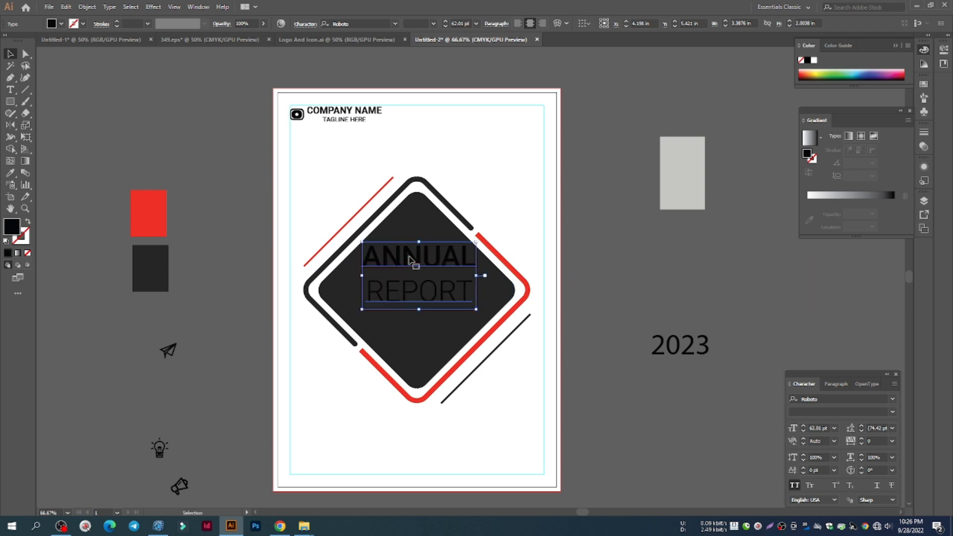
pyautogui.press('ctrl')
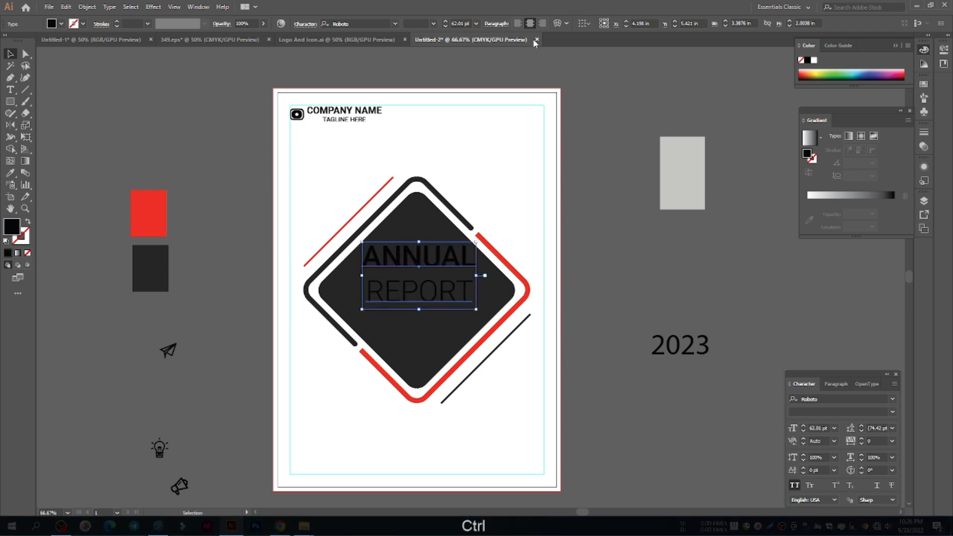
pyautogui.click(585, 23)
pyautogui.click(596, 59)
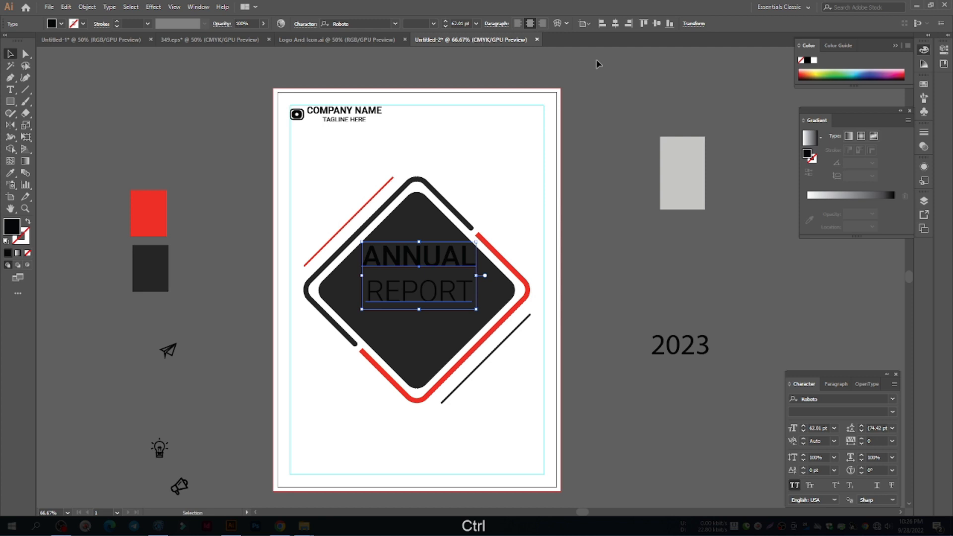
pyautogui.click(613, 23)
# Step: Scale the ANNUAL REPORT heading down proportionally to about 52 pt and nudge it slightly upward inside the diamond
pyautogui.keyDown('alt'); pyautogui.scroll(3, 411, 268); pyautogui.keyUp('alt')
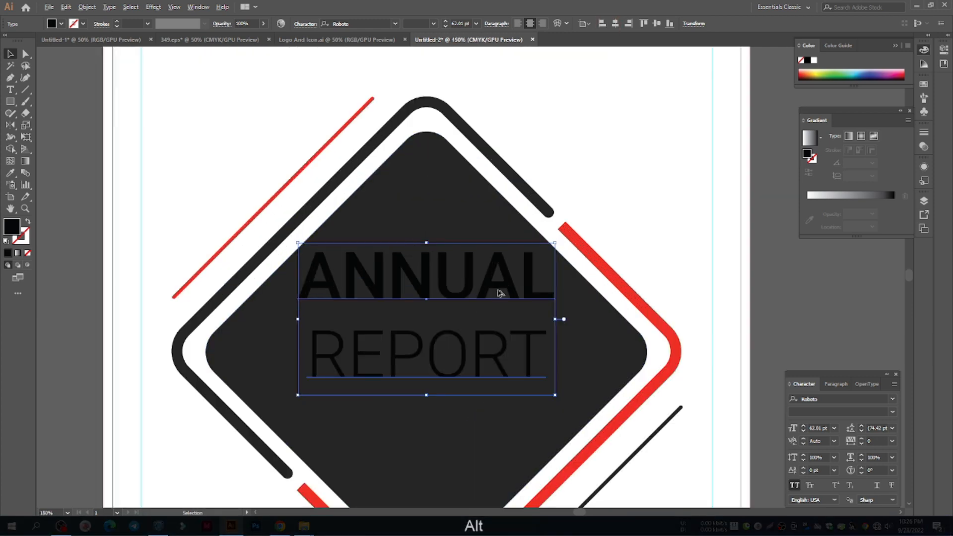
pyautogui.moveTo(554, 320); pyautogui.dragTo(535, 319)
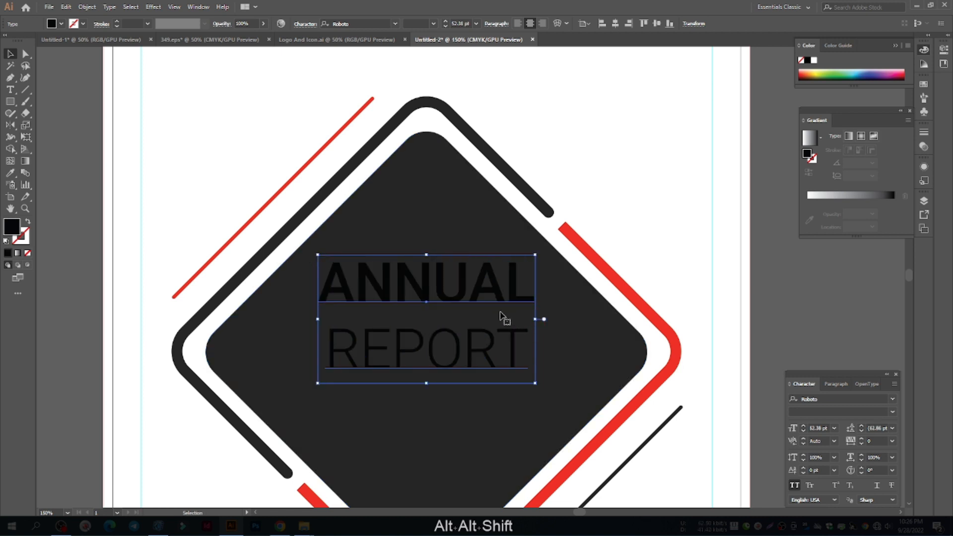
pyautogui.press('Up')
pyautogui.press('Up')
pyautogui.press('Up')
pyautogui.press('Up')
pyautogui.press('Up')
pyautogui.press('Up')
pyautogui.press('Up')
pyautogui.press('Up')
pyautogui.press('Up')
pyautogui.press('Up')
pyautogui.press('Up')
pyautogui.press('Up')
pyautogui.press('Up')
pyautogui.press('Up')
pyautogui.press('Up')
pyautogui.press('Up')
pyautogui.press('Up')
pyautogui.press('Up')
pyautogui.press('Up')
pyautogui.press('Up')
pyautogui.press('Up')
pyautogui.press('Up')
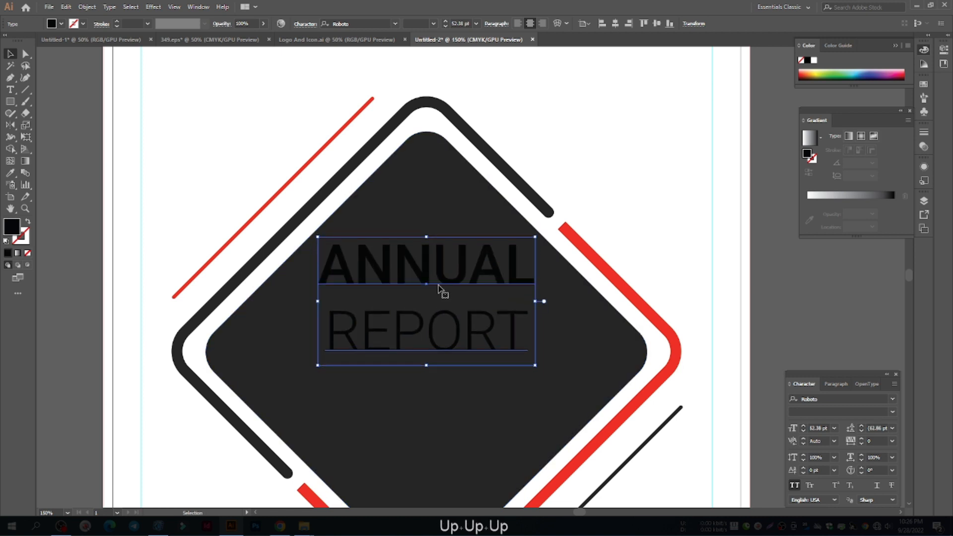
# Step: Recolour the word ANNUAL in the heading with a white fill
pyautogui.doubleClick(445, 284)
pyautogui.moveTo(520, 264); pyautogui.dragTo(252, 255)
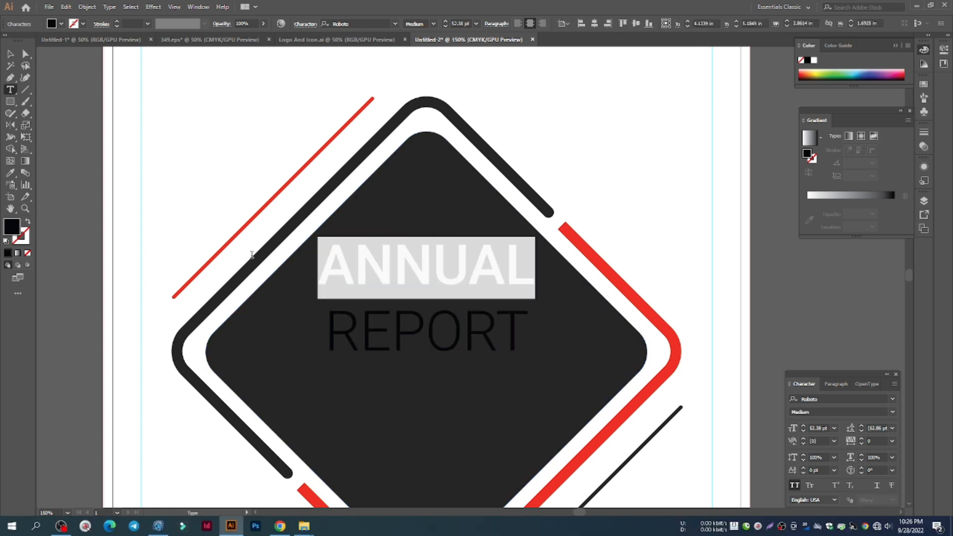
pyautogui.click(62, 24)
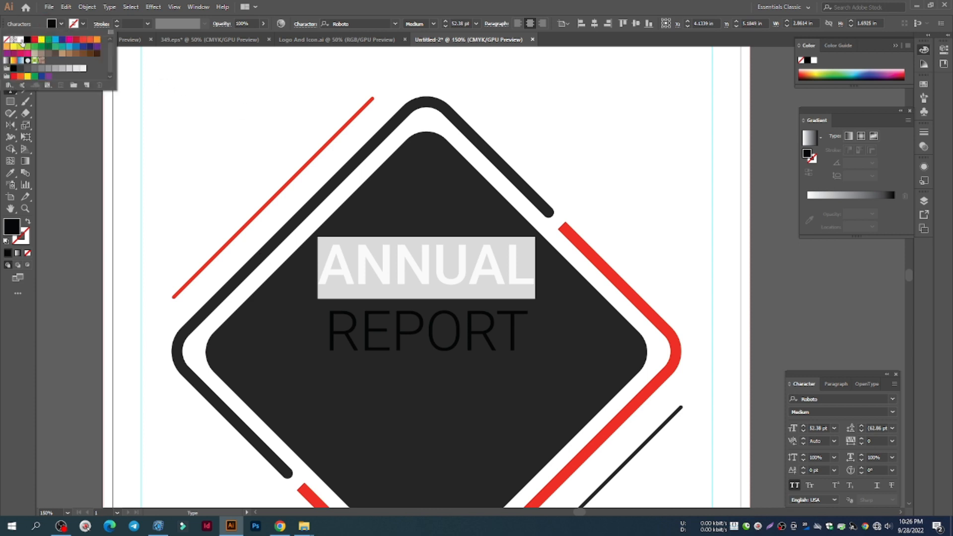
pyautogui.click(22, 41)
pyautogui.click(148, 145)
pyautogui.click(10, 54)
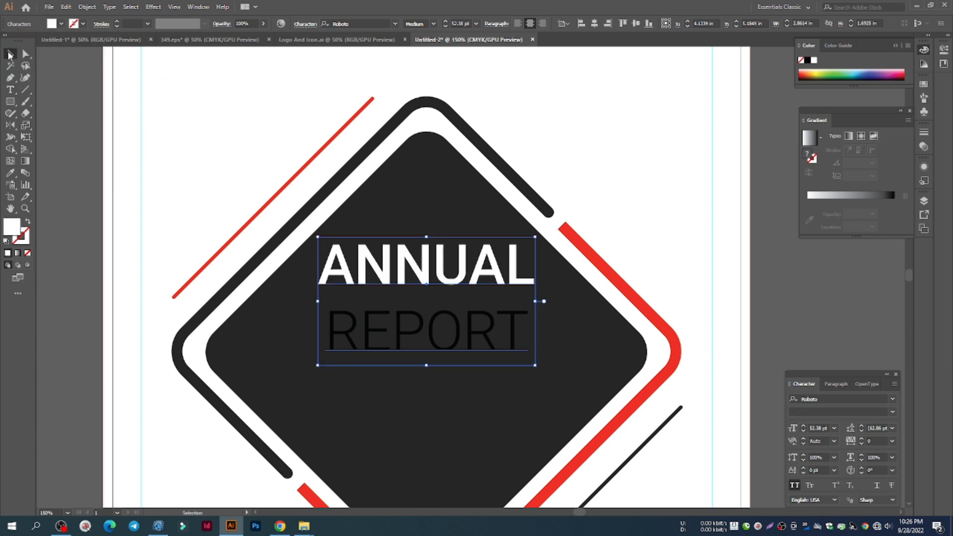
# Step: Recolour the word REPORT with the red sampled from the swatch beside the page
pyautogui.moveTo(518, 327); pyautogui.dragTo(266, 327)
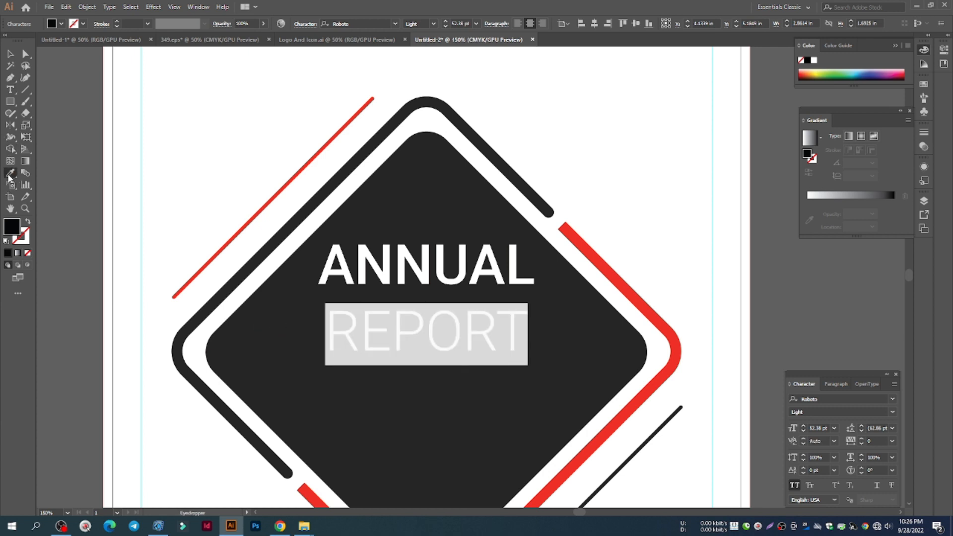
pyautogui.scroll(-3, 233, 193)
pyautogui.click(107, 181)
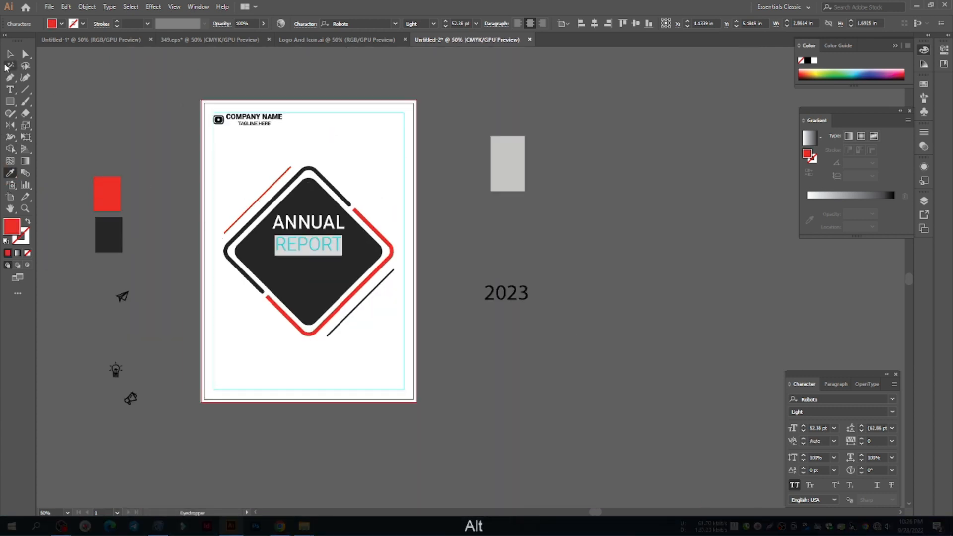
pyautogui.click(10, 53)
pyautogui.click(76, 74)
# Step: Draw a horizontal line about 2.9 in long beneath the word REPORT inside the dark diamond
pyautogui.scroll(2, 67, 133)
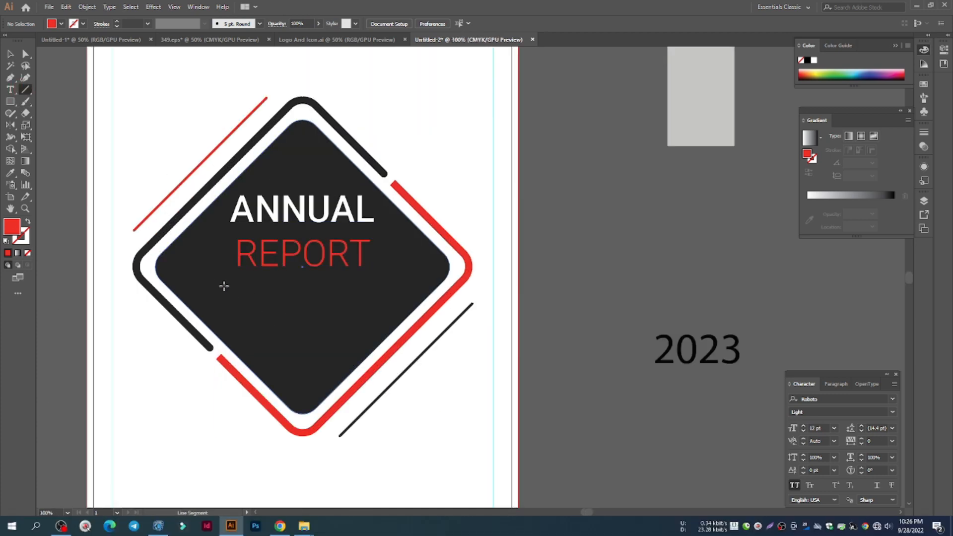
pyautogui.moveTo(224, 285); pyautogui.dragTo(369, 286)
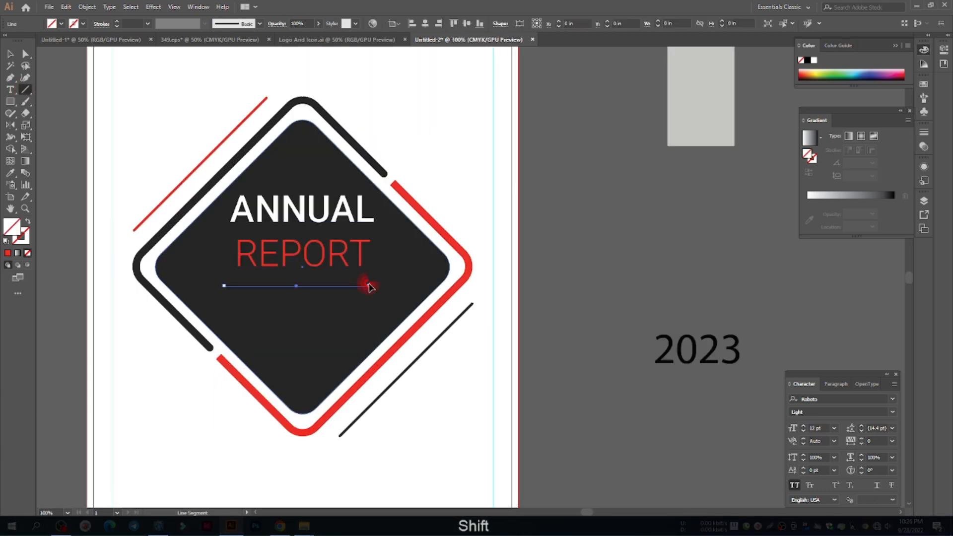
pyautogui.scroll(-2, 389, 190)
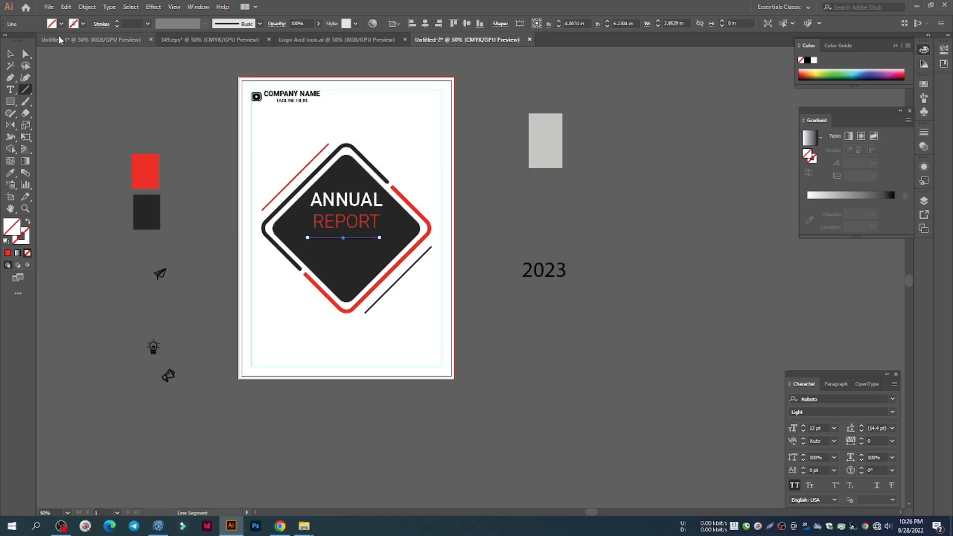
# Step: Give the line beneath REPORT a white 3 pt stroke and centre it horizontally
pyautogui.click(73, 24)
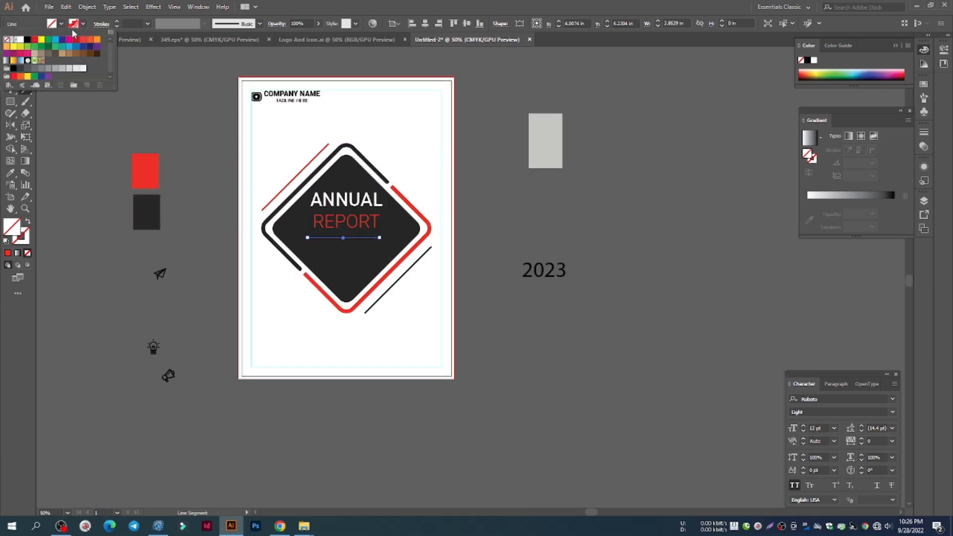
pyautogui.click(17, 40)
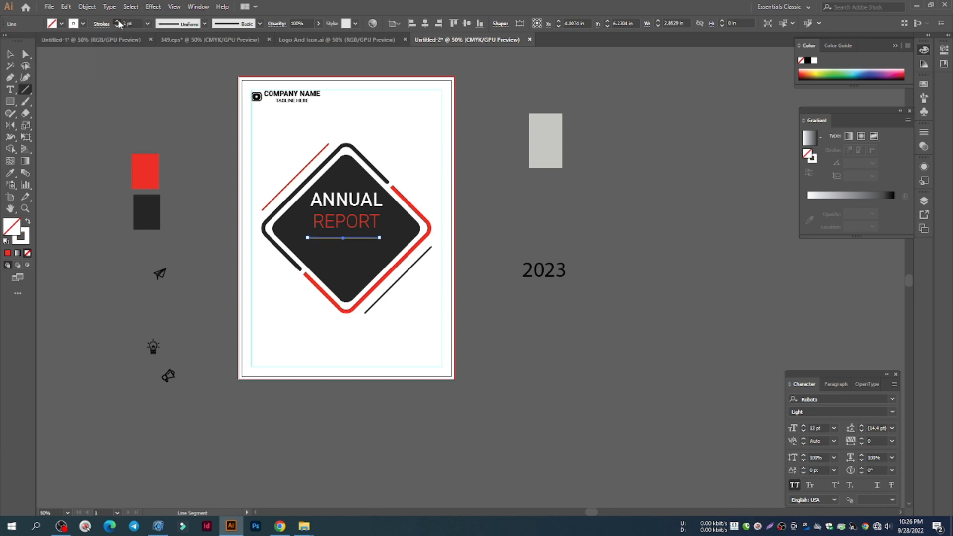
pyautogui.click(9, 54)
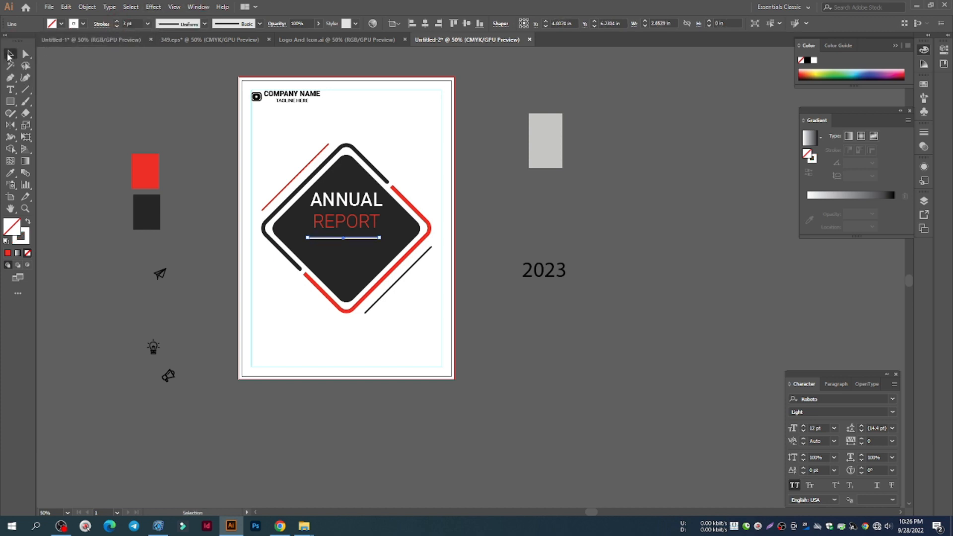
pyautogui.click(426, 24)
pyautogui.click(512, 368)
# Step: Set the 2023 text's font to Roboto in the Black style
pyautogui.scroll(2, 320, 198)
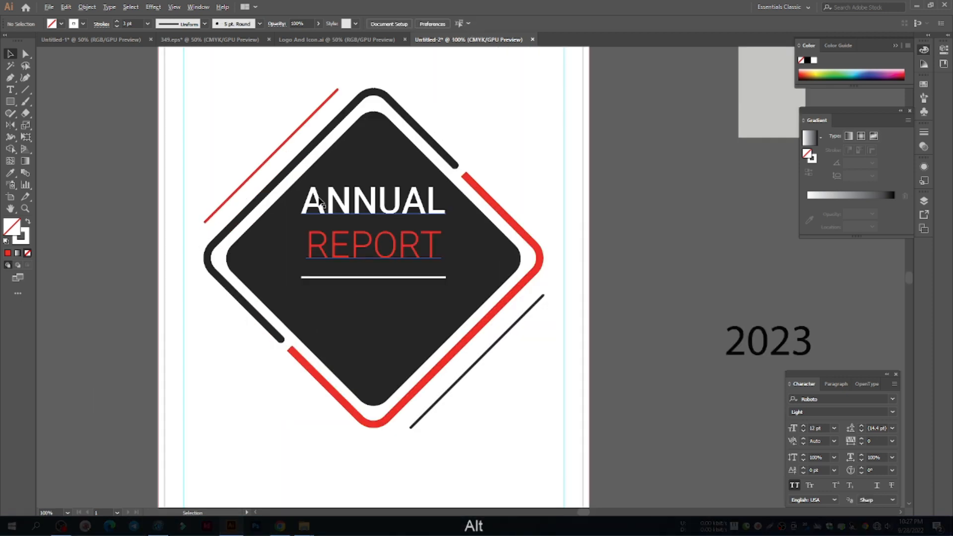
pyautogui.click(784, 346)
pyautogui.click(845, 399)
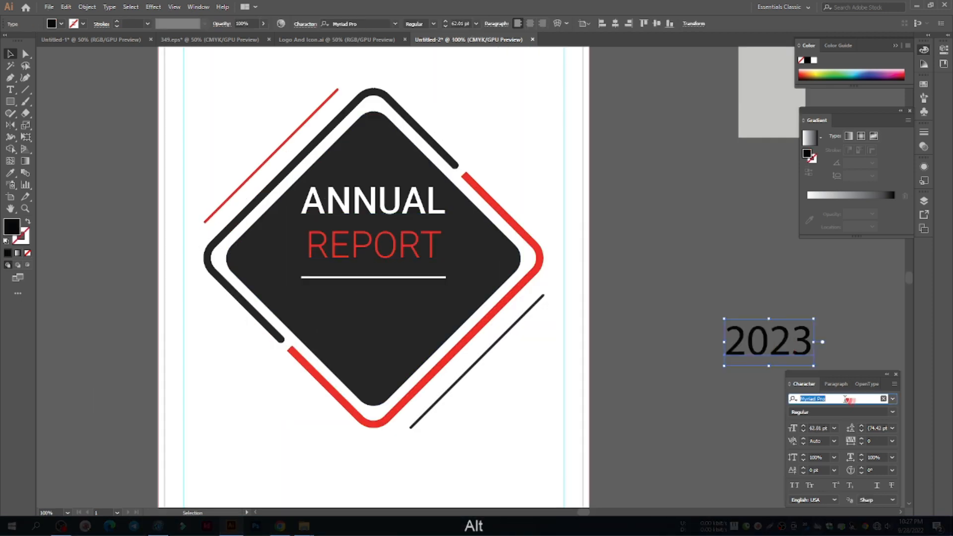
pyautogui.write('robo')
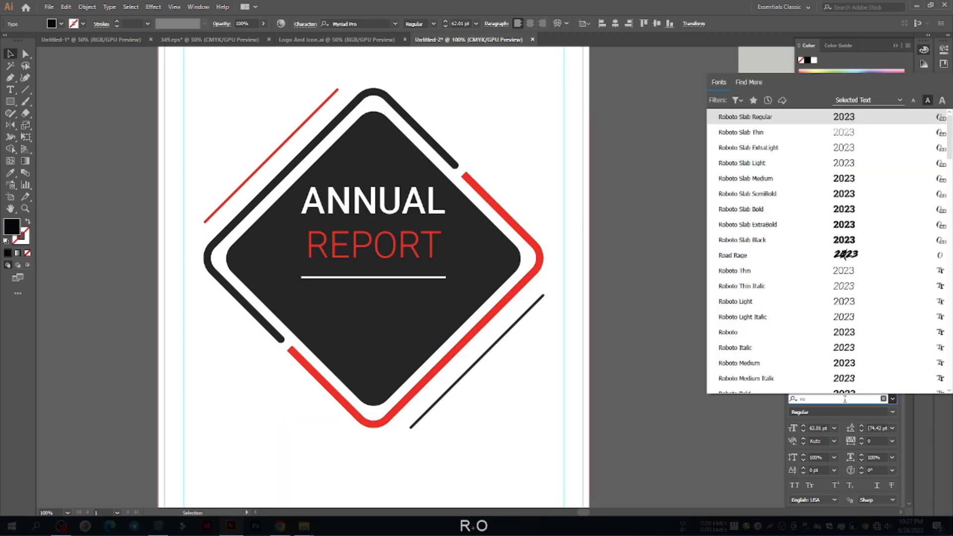
pyautogui.write('yo')
pyautogui.press('BackSpace')
pyautogui.press('BackSpace')
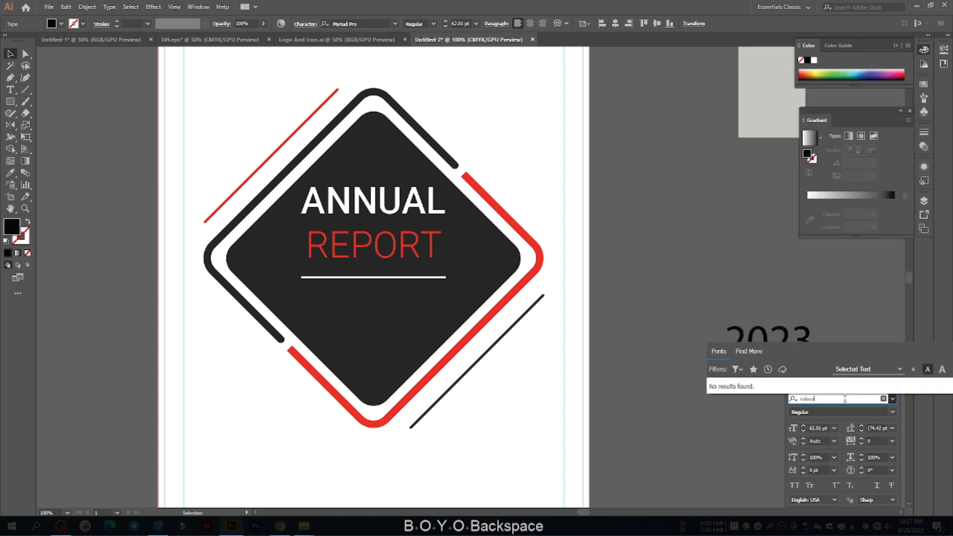
pyautogui.write('to')
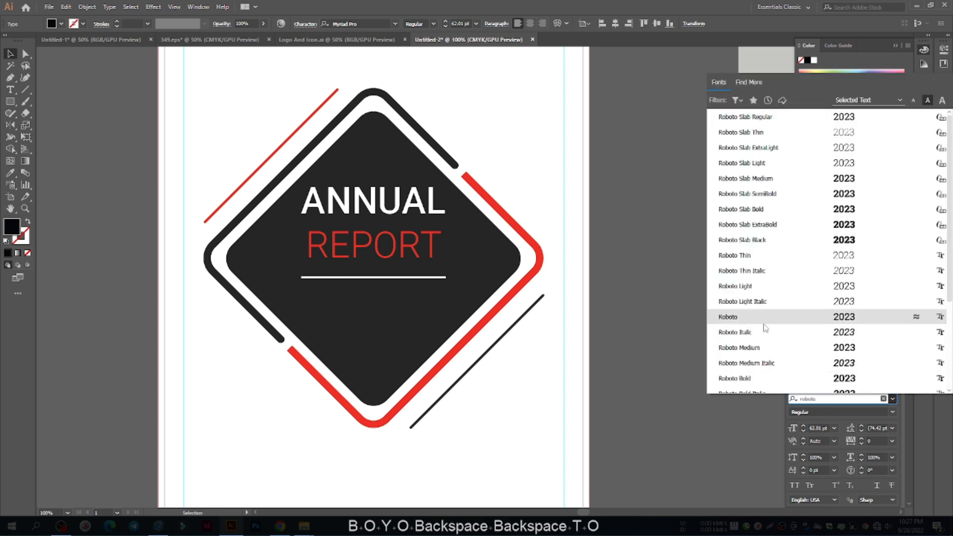
pyautogui.click(794, 318)
pyautogui.scroll(-6, 821, 412)
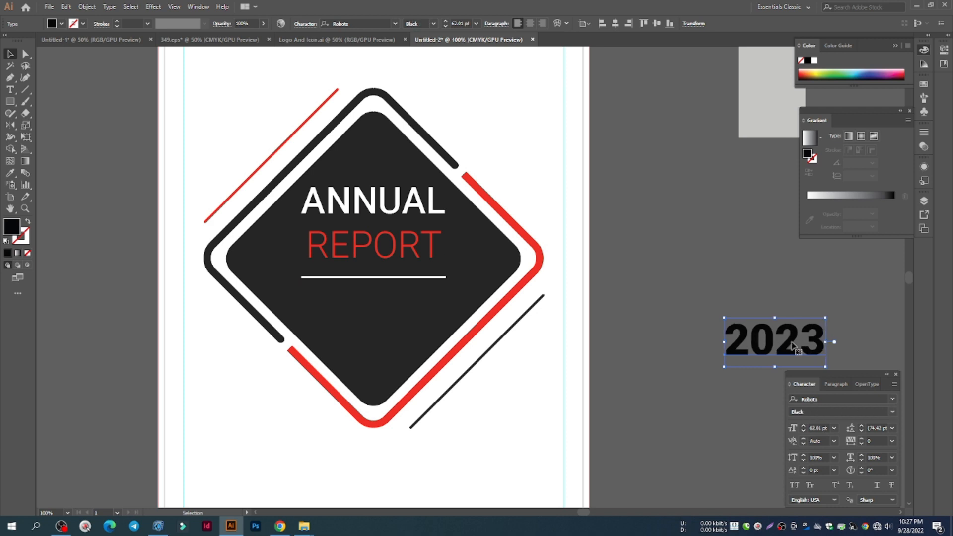
# Step: Move the 2023 text below the white line, centre it horizontally, and fill it white
pyautogui.moveTo(792, 346); pyautogui.dragTo(396, 323)
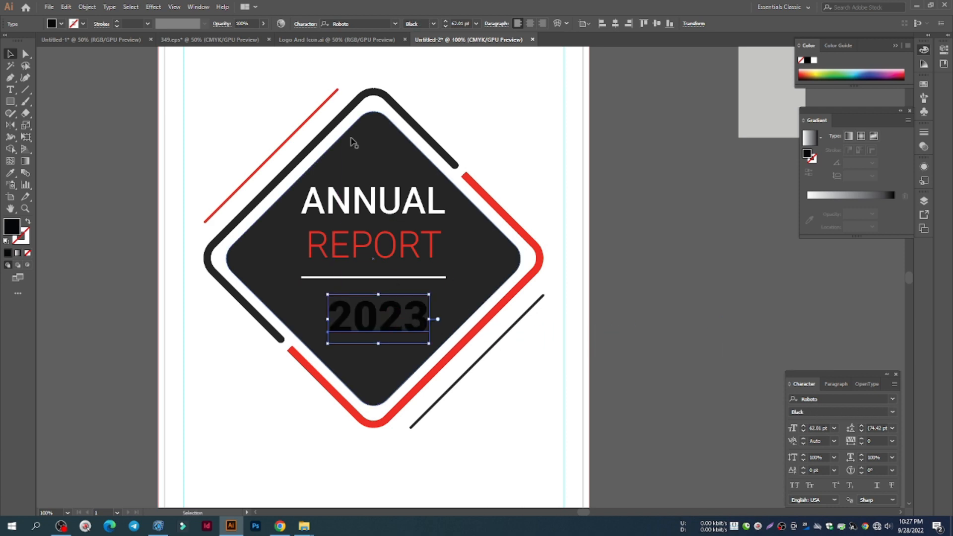
pyautogui.click(615, 23)
pyautogui.click(52, 25)
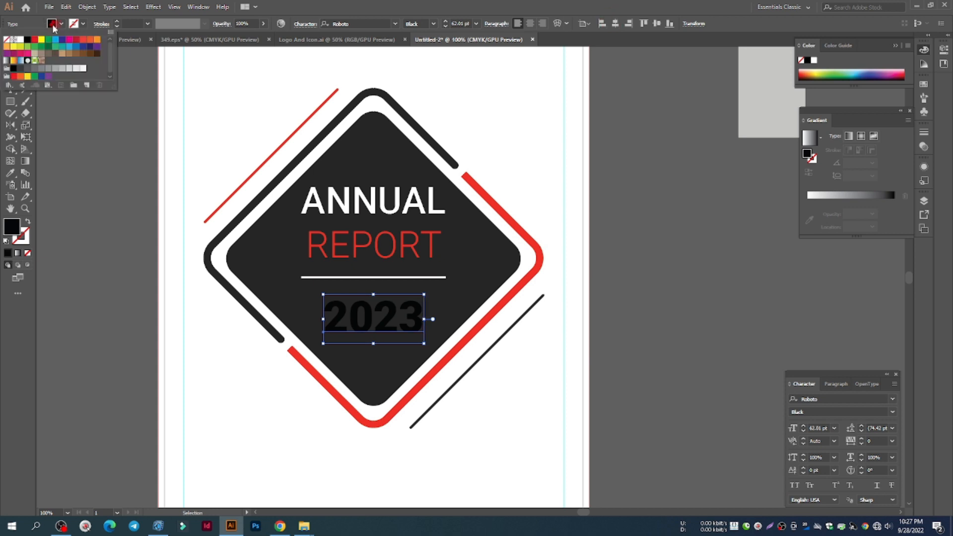
pyautogui.click(20, 40)
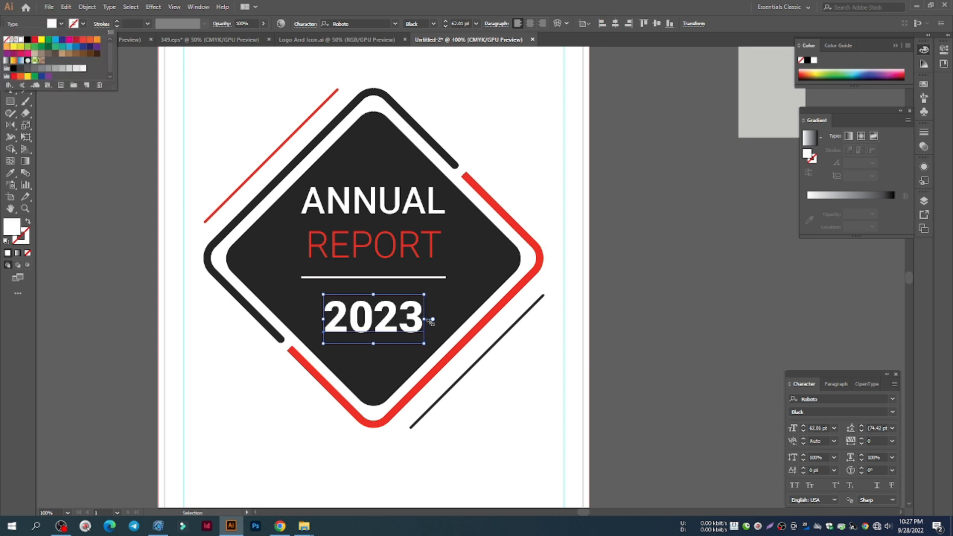
# Step: Scale the 2023 text up proportionally from its centre to about 70 pt and nudge it slightly upward
pyautogui.press('alt')
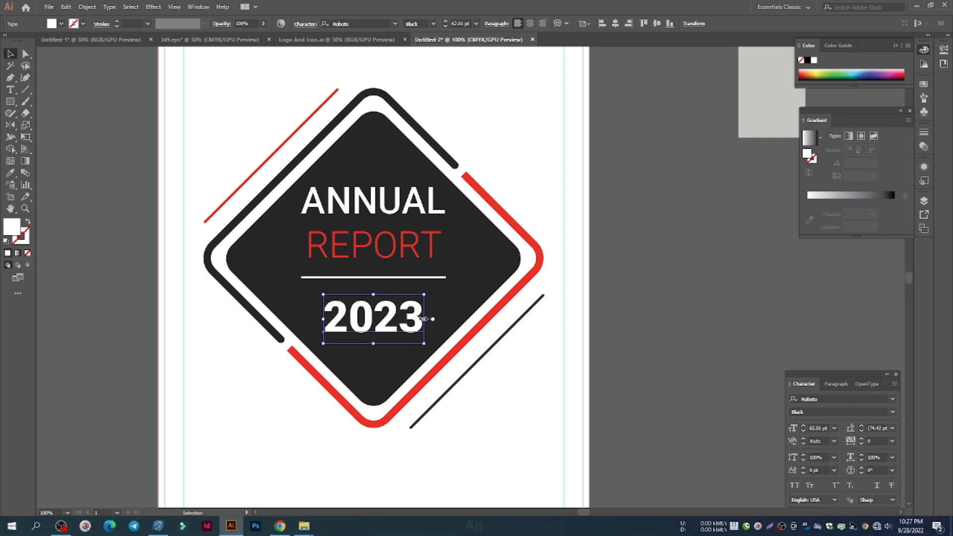
pyautogui.moveTo(427, 319)
pyautogui.mouseDown()
pyautogui.moveTo(451, 319)
pyautogui.moveTo(432, 322)
pyautogui.mouseUp()
pyautogui.press('Up')
pyautogui.press('Up')
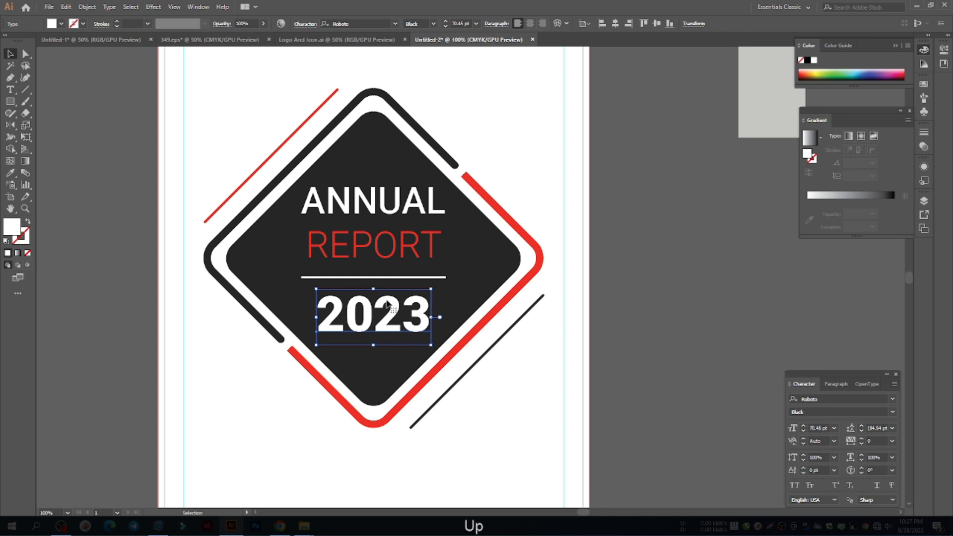
# Step: Nudge the white divider line upward so it sits closer beneath REPORT
pyautogui.click(371, 278)
pyautogui.press('Up')
pyautogui.press('Up')
pyautogui.press('Up')
pyautogui.press('Up')
pyautogui.press('Up')
pyautogui.press('Up')
pyautogui.press('Up')
pyautogui.press('Up')
pyautogui.press('Up')
pyautogui.press('Up')
pyautogui.press('Up')
pyautogui.press('Up')
pyautogui.press('Down')
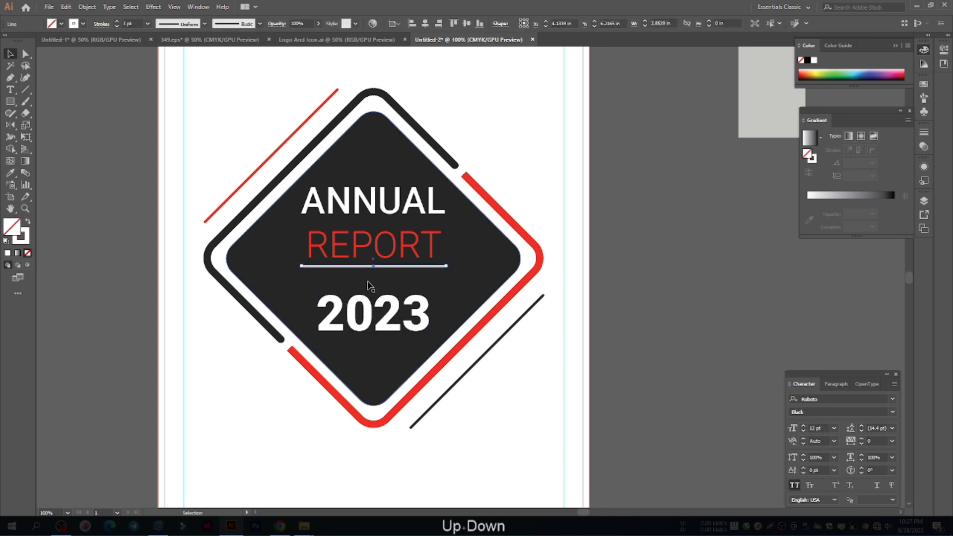
# Step: Enlarge the 2023 text proportionally to about 78 pt and nudge it to sit evenly below the divider line
pyautogui.click(374, 312)
pyautogui.press('Up')
pyautogui.press('Up')
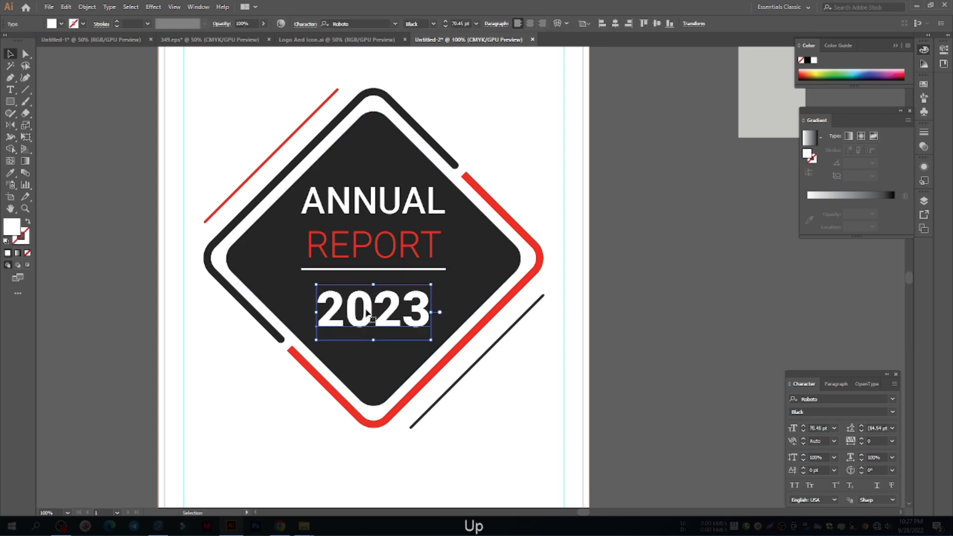
pyautogui.press('Down')
pyautogui.press('alt')
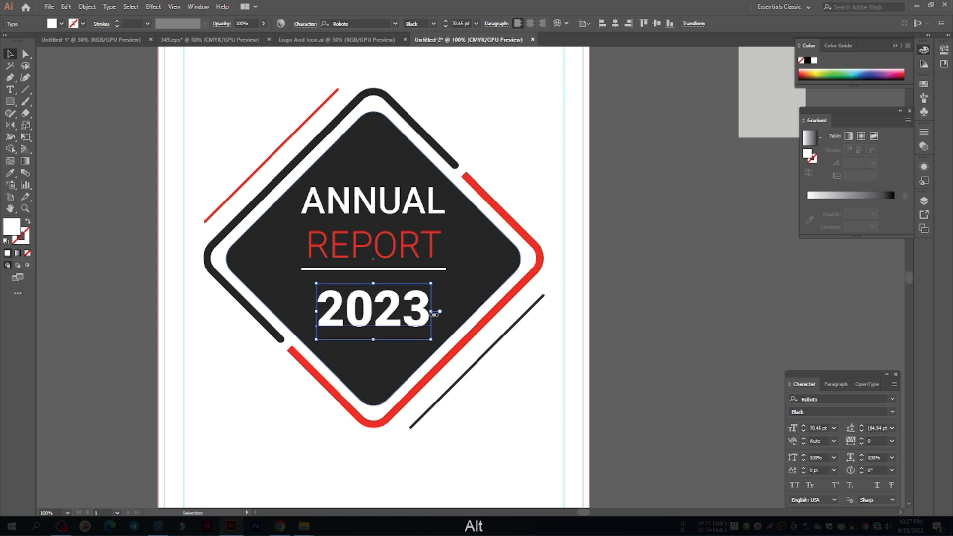
pyautogui.moveTo(432, 312); pyautogui.dragTo(437, 317)
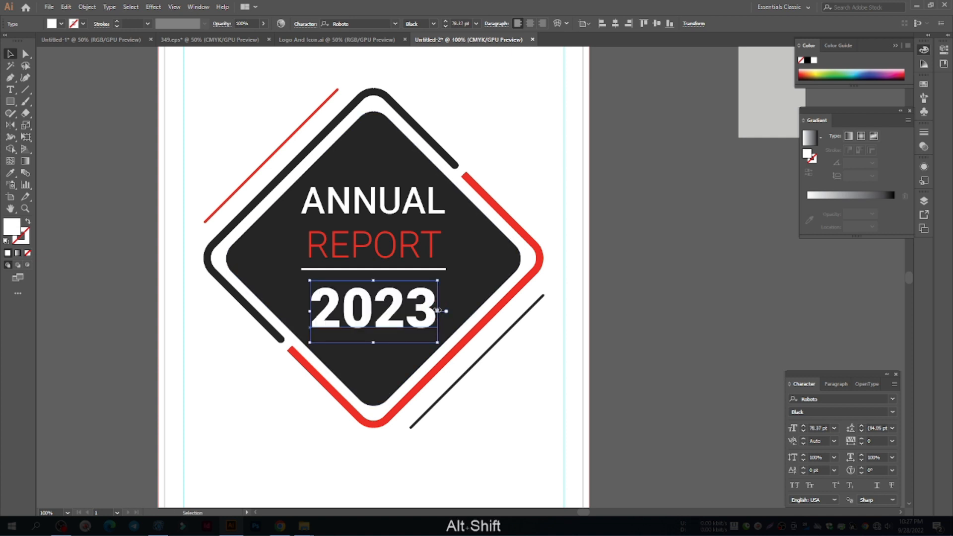
pyautogui.press('Down')
pyautogui.press('Down')
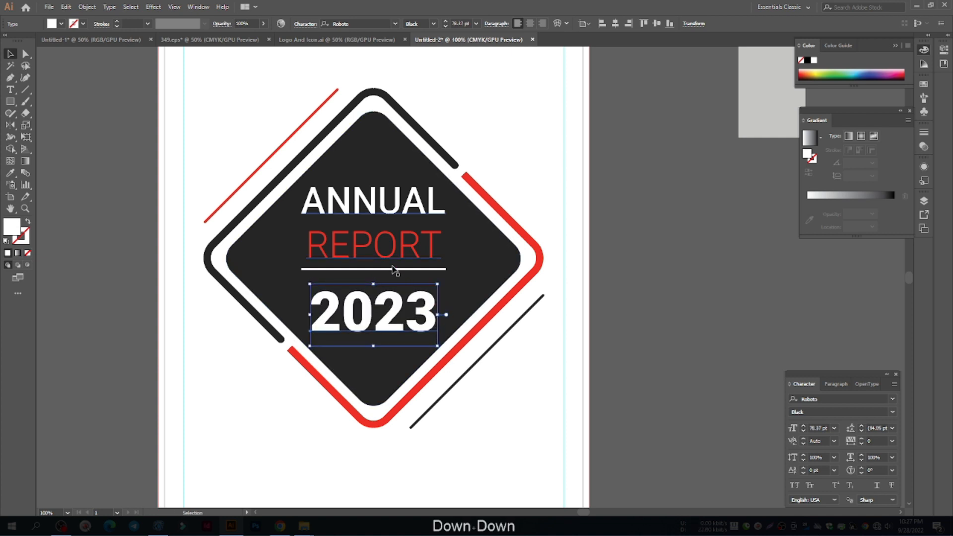
pyautogui.keyDown('shift'); pyautogui.click(391, 269); pyautogui.keyUp('shift')
pyautogui.keyDown('shift'); pyautogui.click(385, 246); pyautogui.keyUp('shift')
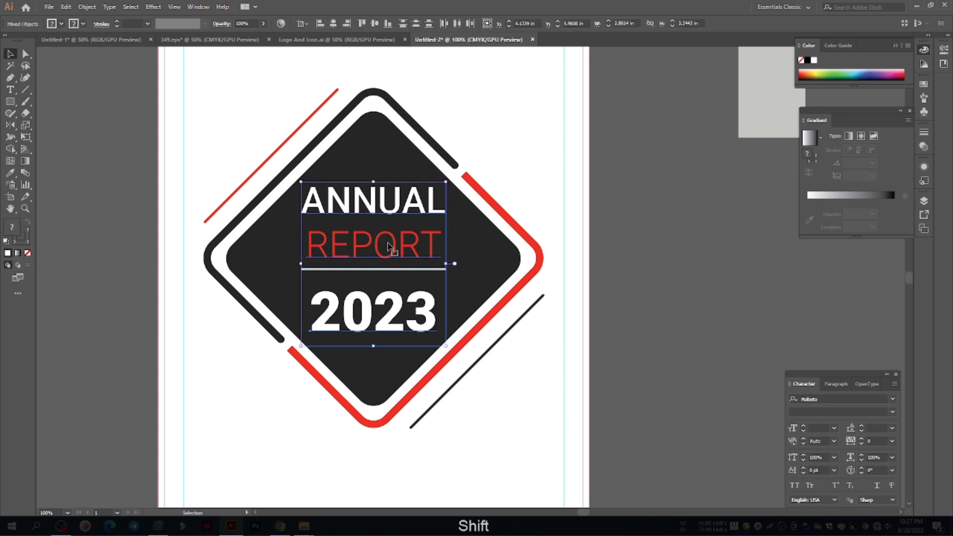
pyautogui.click(637, 261)
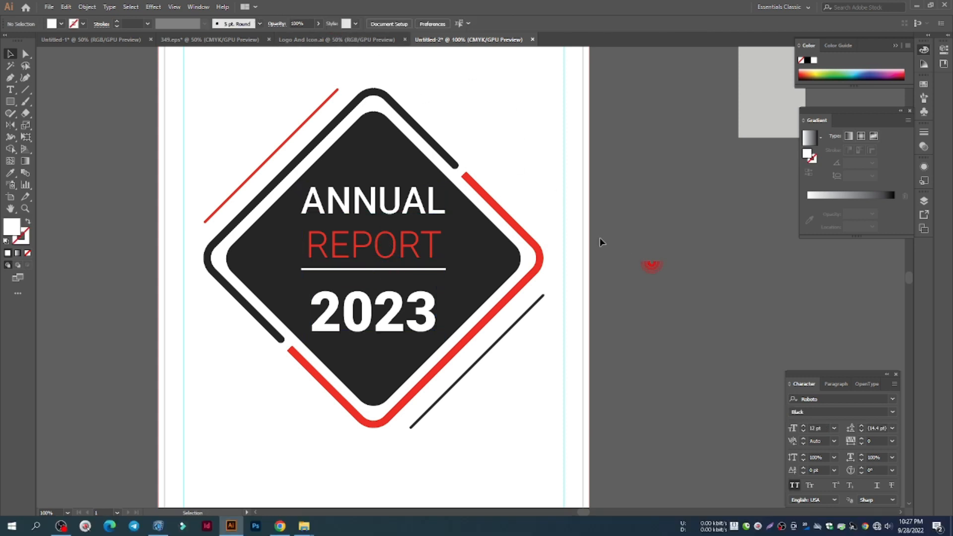
# Step: Draw a square about 4.64 in wide beside the page and round its corners to about 0.78 in
pyautogui.keyDown('alt'); pyautogui.scroll(-3, 551, 260); pyautogui.keyUp('alt')
pyautogui.moveTo(551, 259); pyautogui.dragTo(532, 252)
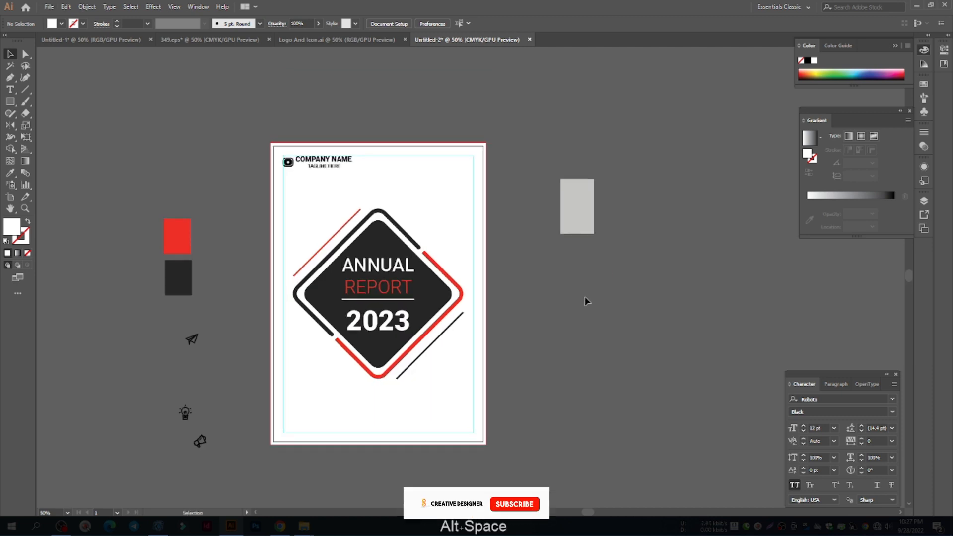
pyautogui.click(10, 102)
pyautogui.moveTo(650, 168); pyautogui.dragTo(678, 221)
pyautogui.moveTo(603, 117); pyautogui.dragTo(606, 135)
pyautogui.click(10, 55)
pyautogui.moveTo(655, 177); pyautogui.dragTo(717, 225)
# Step: Fill the rounded square with the light grey swatch's colour, and move the swatch to the other side of the page with the other colours
pyautogui.press('i')
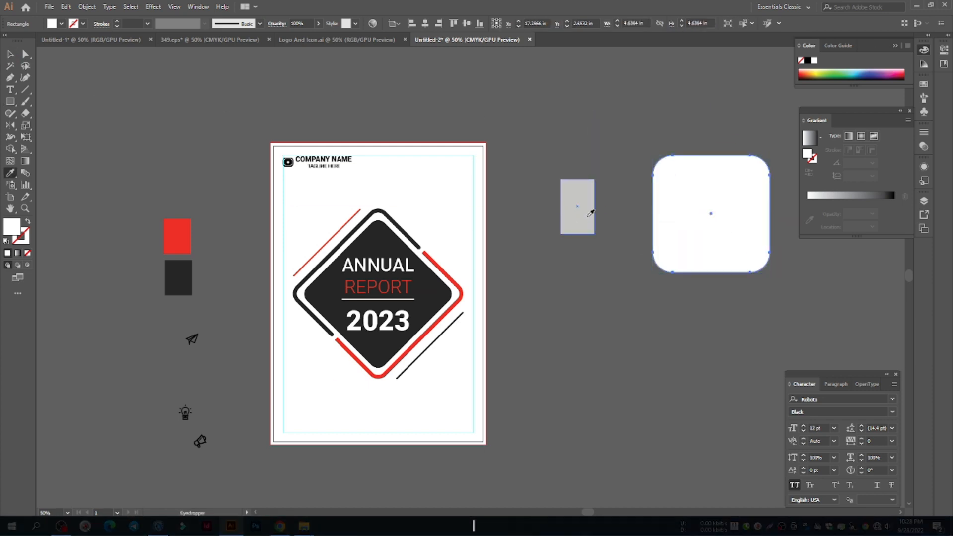
pyautogui.click(591, 208)
pyautogui.press('v')
pyautogui.moveTo(575, 209); pyautogui.dragTo(134, 154)
pyautogui.moveTo(739, 233); pyautogui.dragTo(649, 233)
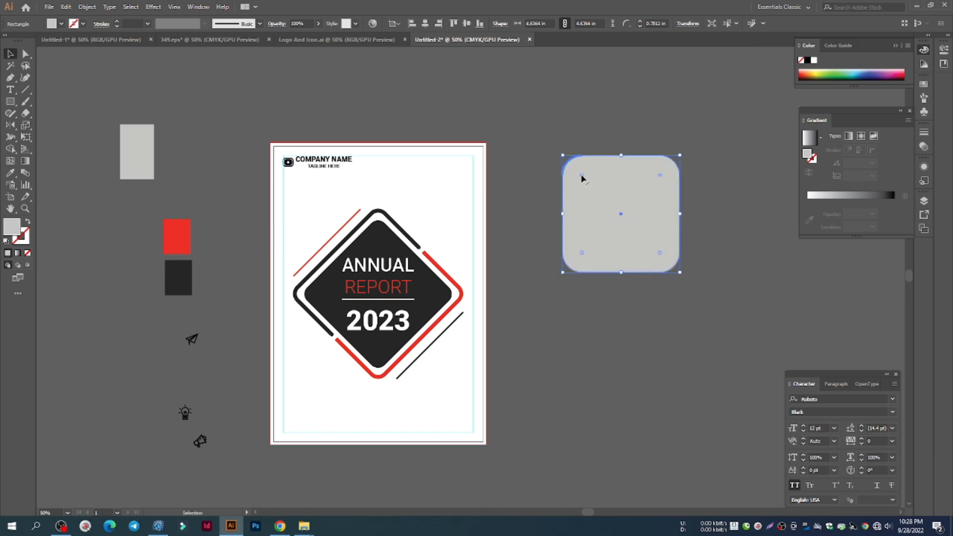
# Step: Reduce the grey square's corner radius to about 0.51 in and rotate it 45° into a diamond
pyautogui.moveTo(576, 171); pyautogui.dragTo(575, 172)
pyautogui.press('shift')
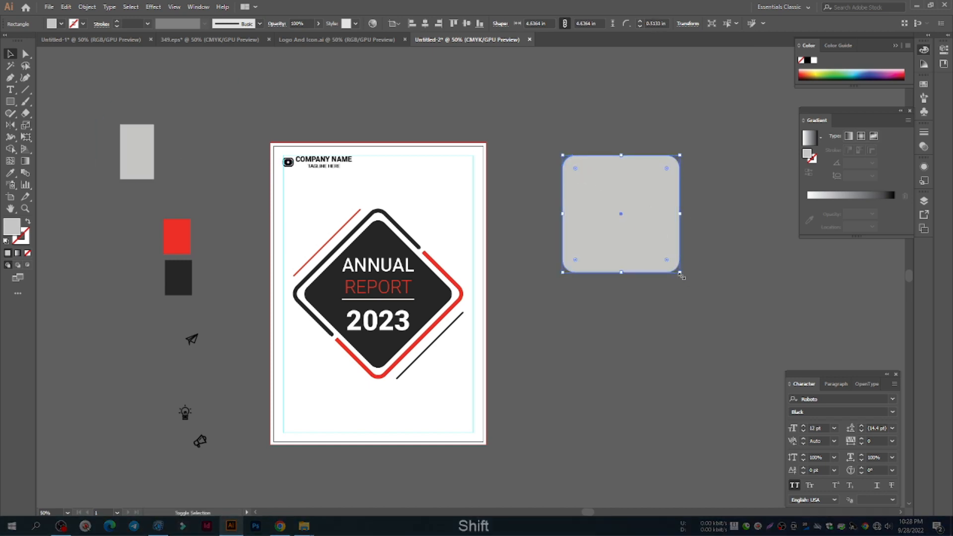
pyautogui.moveTo(684, 275); pyautogui.dragTo(710, 220)
# Step: Place two grey diamonds, one overlapping the page's upper right edge and a copy overlapping its lower left edge
pyautogui.moveTo(656, 211); pyautogui.dragTo(288, 362)
pyautogui.scroll(2, 284, 417)
pyautogui.scroll(-2, 286, 361)
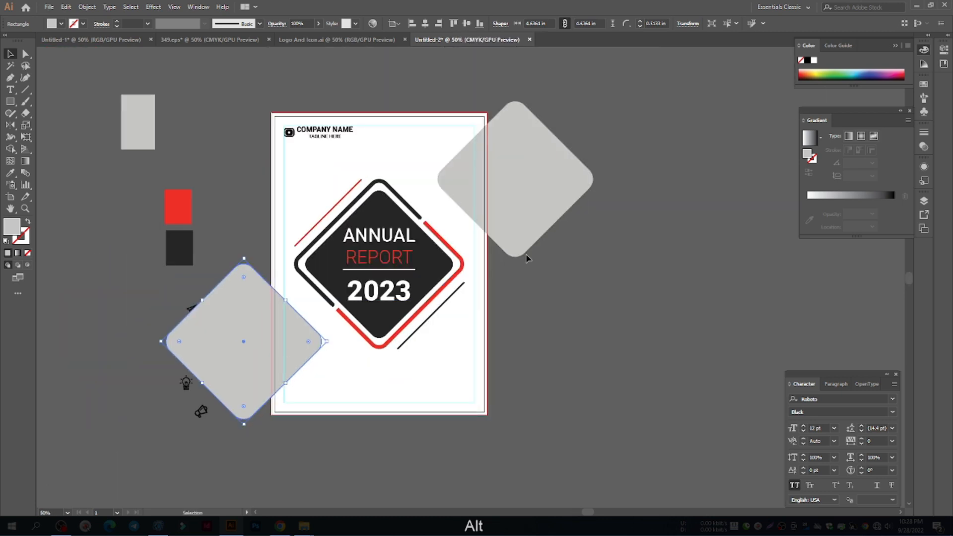
pyautogui.moveTo(524, 208); pyautogui.dragTo(535, 211)
pyautogui.click(621, 271)
pyautogui.click(599, 304)
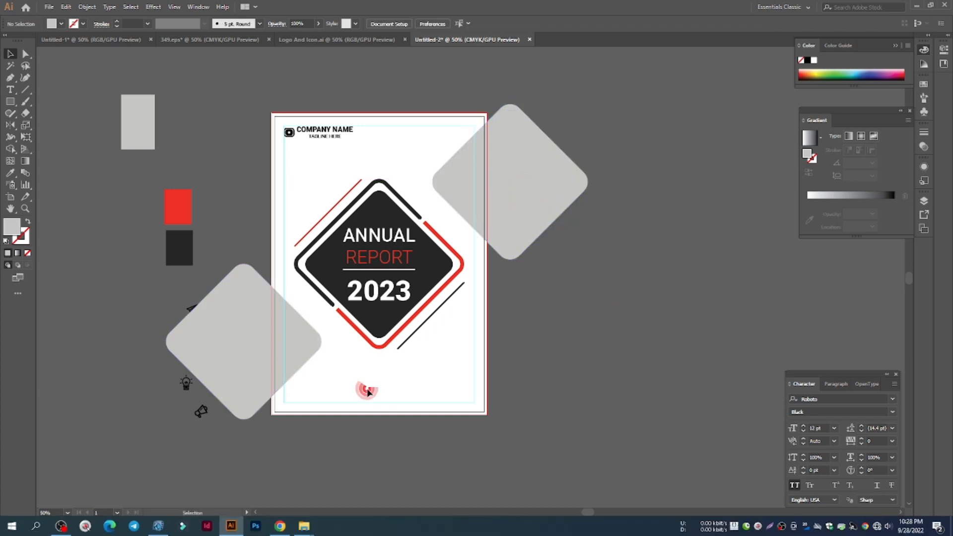
# Step: Unlock the page background and use Shape Builder to remove the parts of both grey diamonds outside the page
pyautogui.hotkey('ctrl', 'alt', '2')
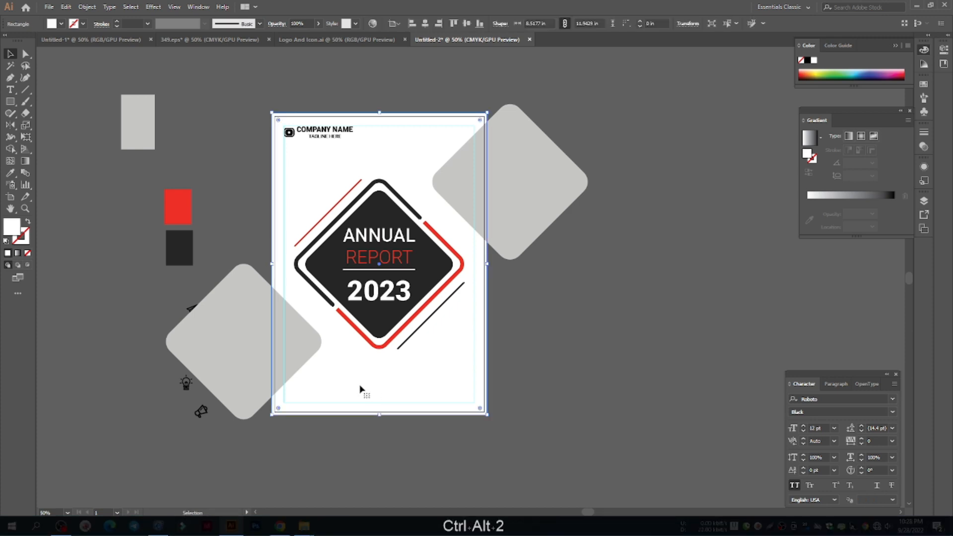
pyautogui.click(258, 366)
pyautogui.keyDown('shift'); pyautogui.click(525, 246); pyautogui.keyUp('shift')
pyautogui.click(11, 150)
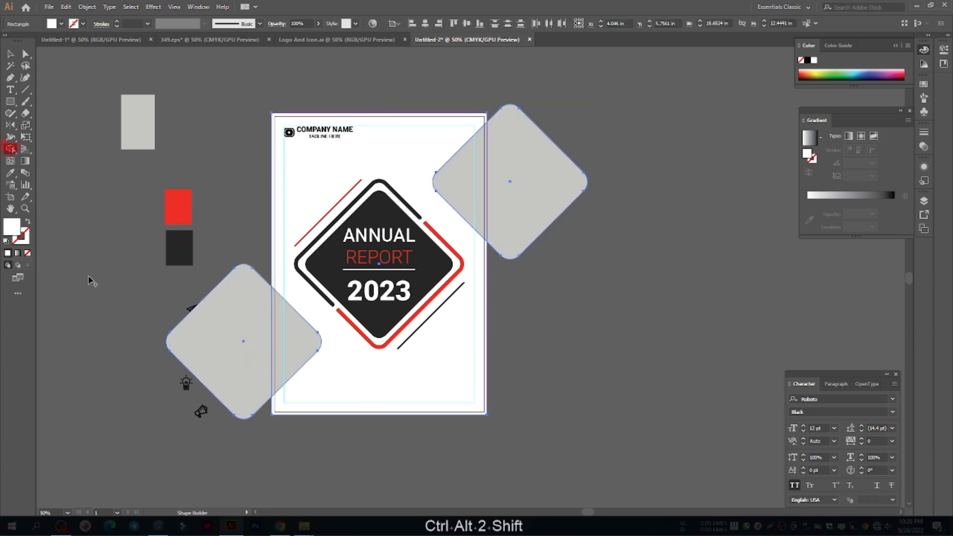
pyautogui.keyDown('alt'); pyautogui.click(208, 353); pyautogui.keyUp('alt')
pyautogui.keyDown('alt'); pyautogui.click(566, 193); pyautogui.keyUp('alt')
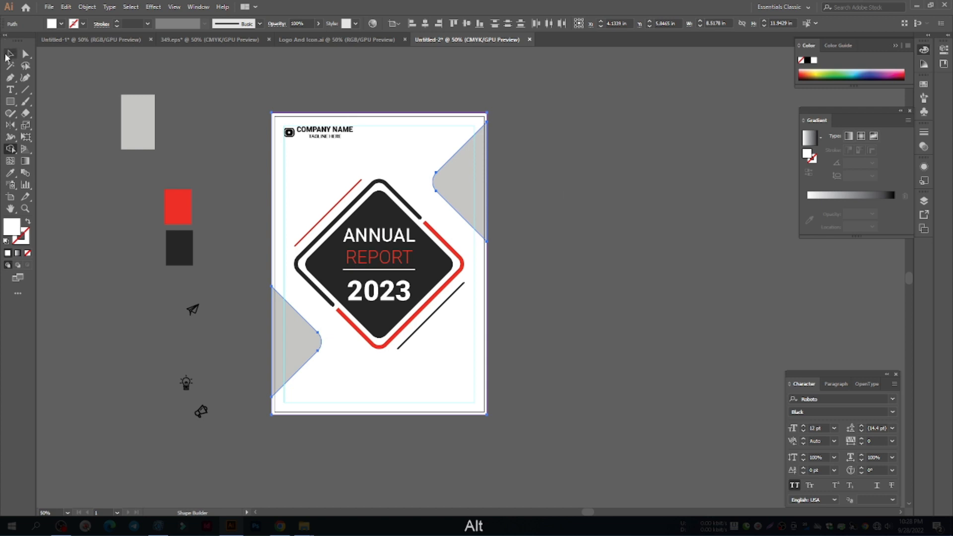
pyautogui.click(9, 54)
pyautogui.click(653, 206)
pyautogui.scroll(1, 320, 365)
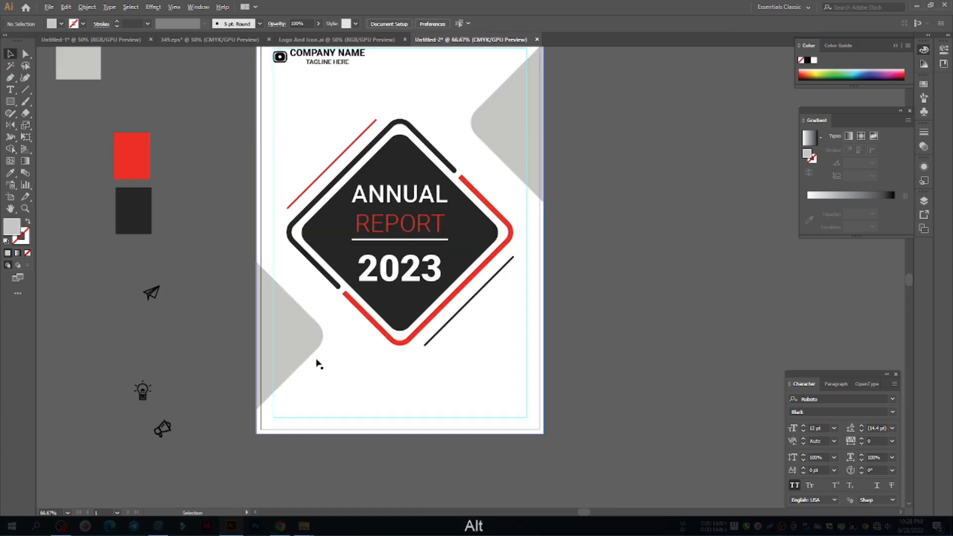
pyautogui.scroll(1, 319, 365)
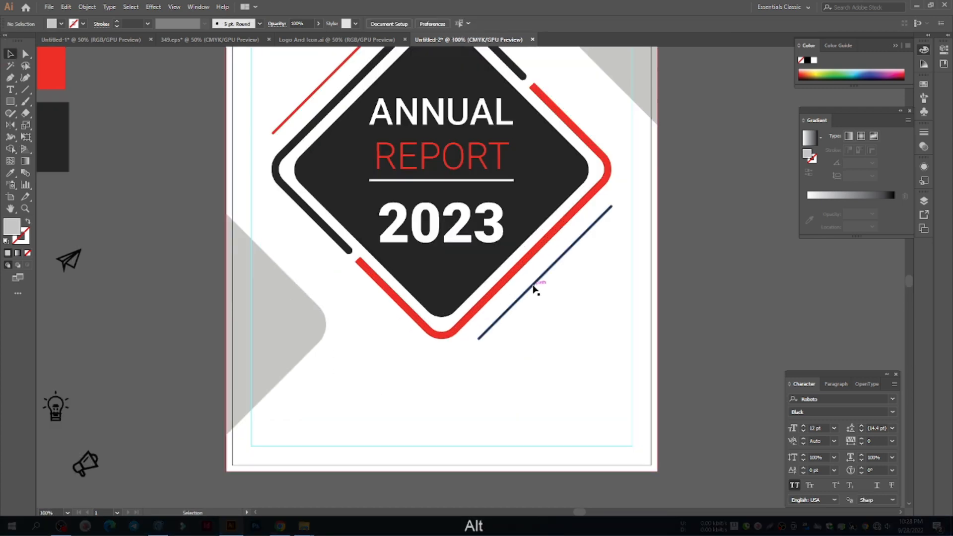
# Step: Draw a 45° line about 1.57 in wide and high along the lower grey diamond's bottom edge and give it a red stroke
pyautogui.click(25, 89)
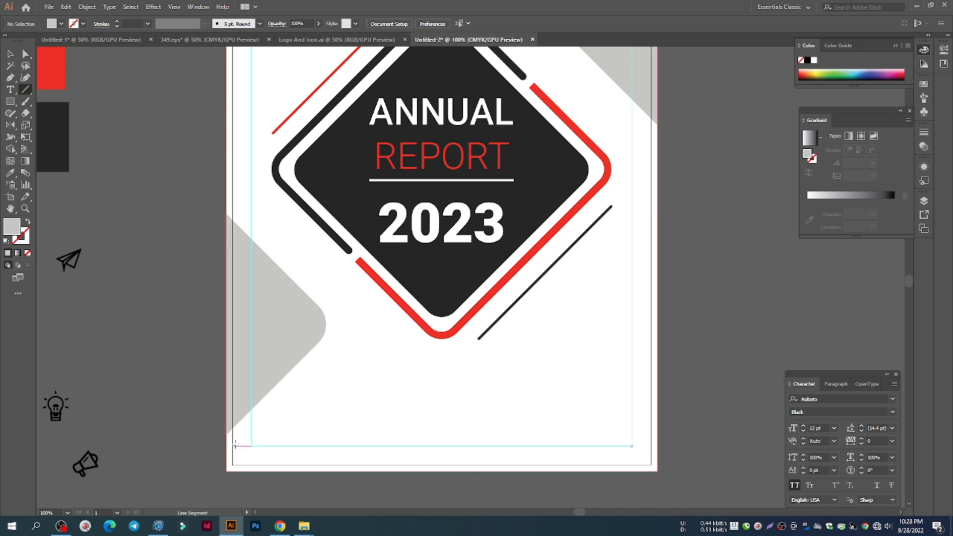
pyautogui.moveTo(236, 440); pyautogui.dragTo(315, 362)
pyautogui.press('v')
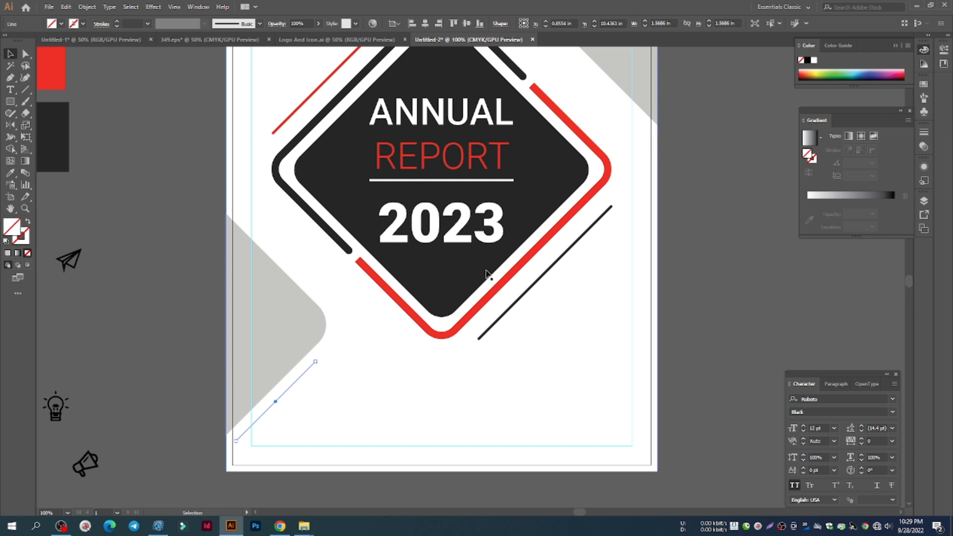
pyautogui.press('i')
pyautogui.click(413, 308)
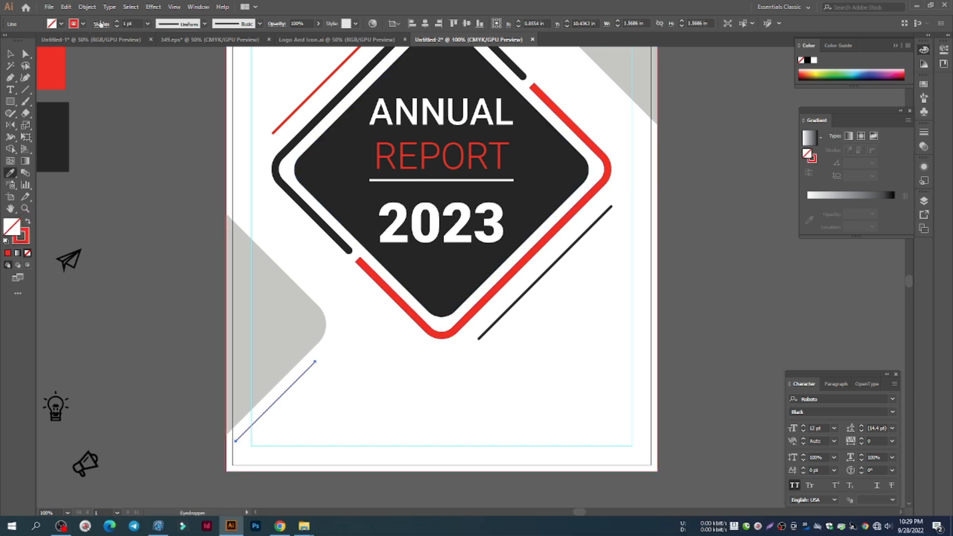
# Step: Set the red line's stroke weight to 4 pt with round caps
pyautogui.click(116, 21)
pyautogui.click(117, 21)
pyautogui.click(116, 21)
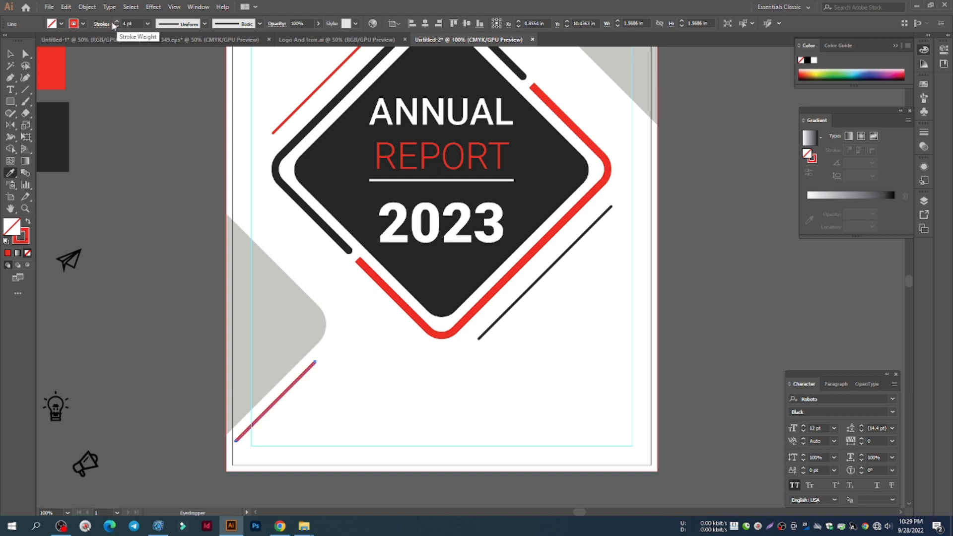
pyautogui.click(102, 25)
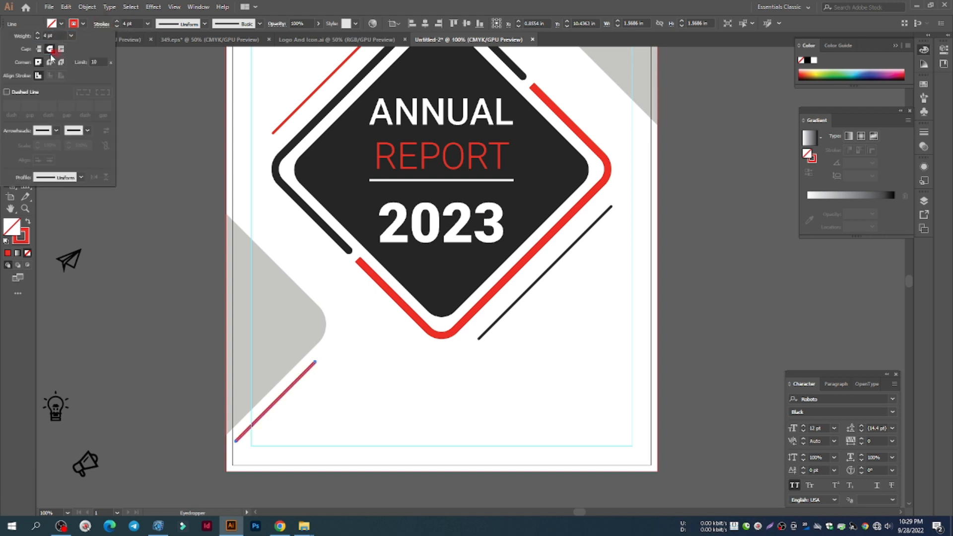
pyautogui.click(85, 7)
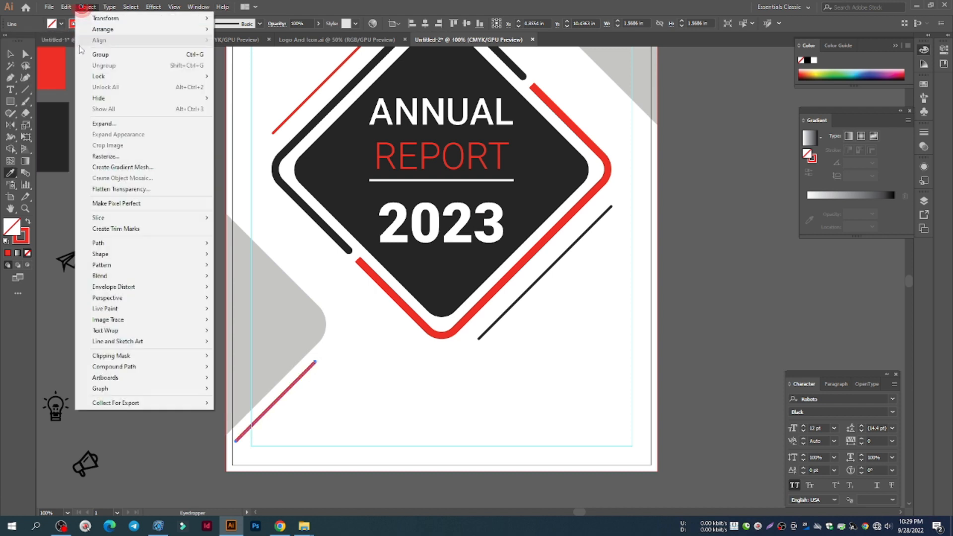
pyautogui.click(86, 155)
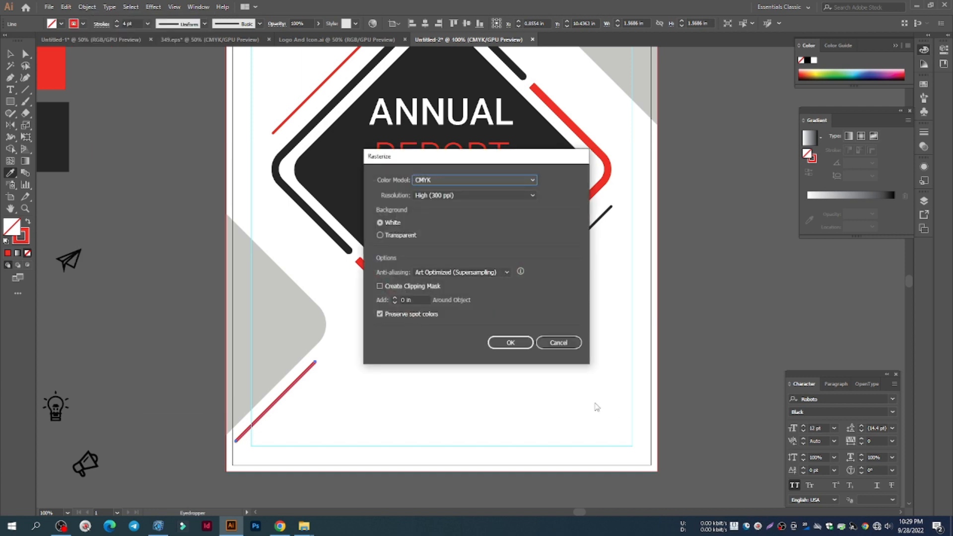
pyautogui.click(558, 343)
# Step: Expand the red line's stroke into a filled shape and deselect it
pyautogui.click(87, 7)
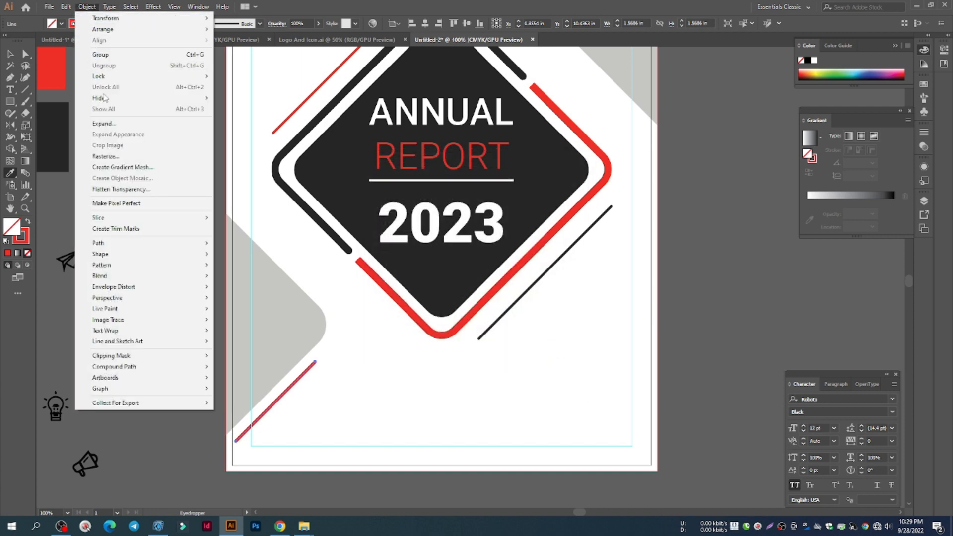
pyautogui.click(106, 123)
pyautogui.press('Return')
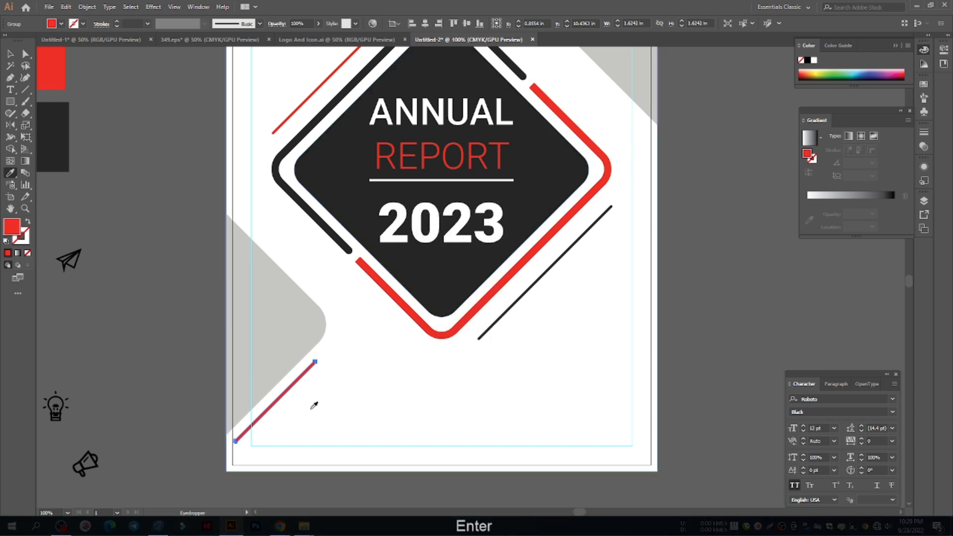
pyautogui.click(10, 53)
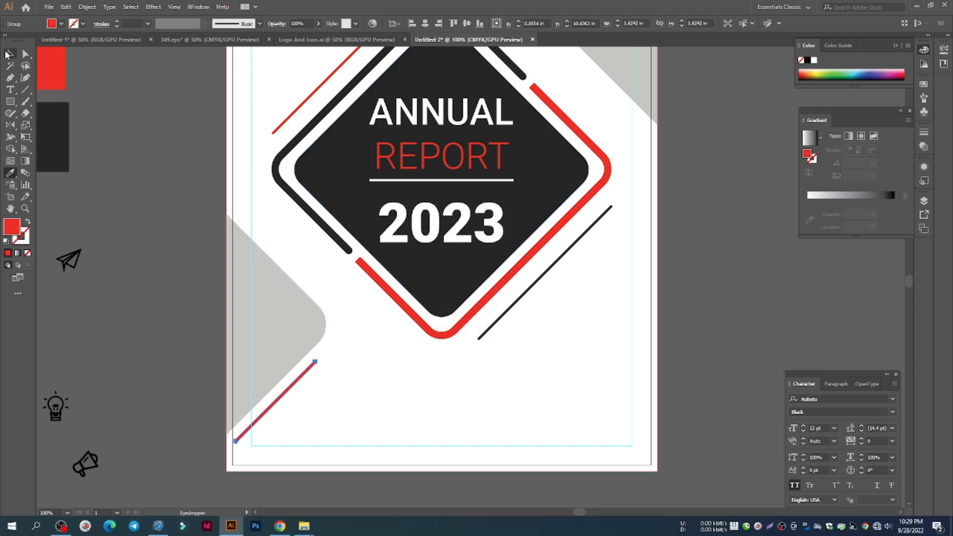
pyautogui.click(138, 351)
# Step: Nudge the expanded line slightly closer to the lower grey diamond and recolour it with the diamond's light grey
pyautogui.keyDown('alt'); pyautogui.scroll(3, 291, 385); pyautogui.keyUp('alt')
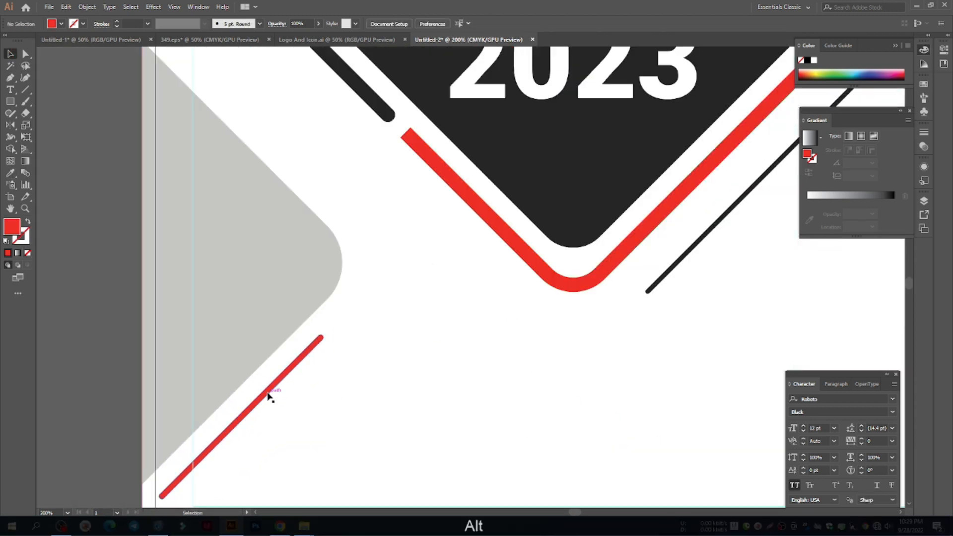
pyautogui.click(269, 396)
pyautogui.press('Left')
pyautogui.press('Left')
pyautogui.press('Right')
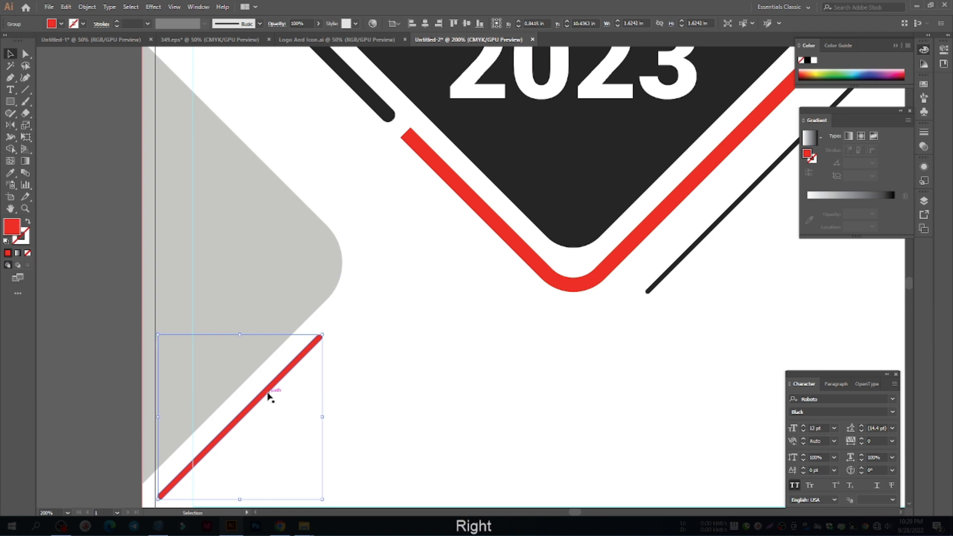
pyautogui.keyDown('alt'); pyautogui.scroll(-3, 385, 394); pyautogui.keyUp('alt')
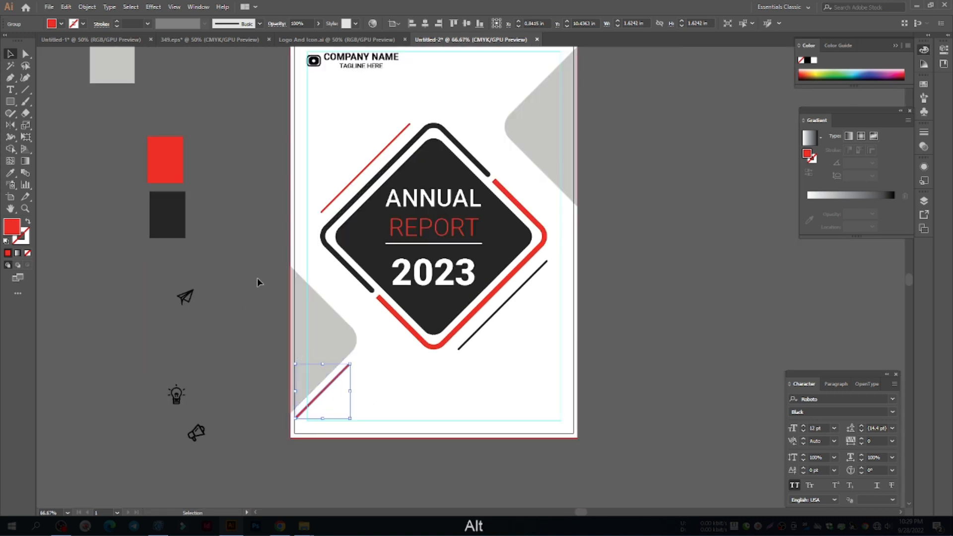
pyautogui.press('i')
pyautogui.click(332, 336)
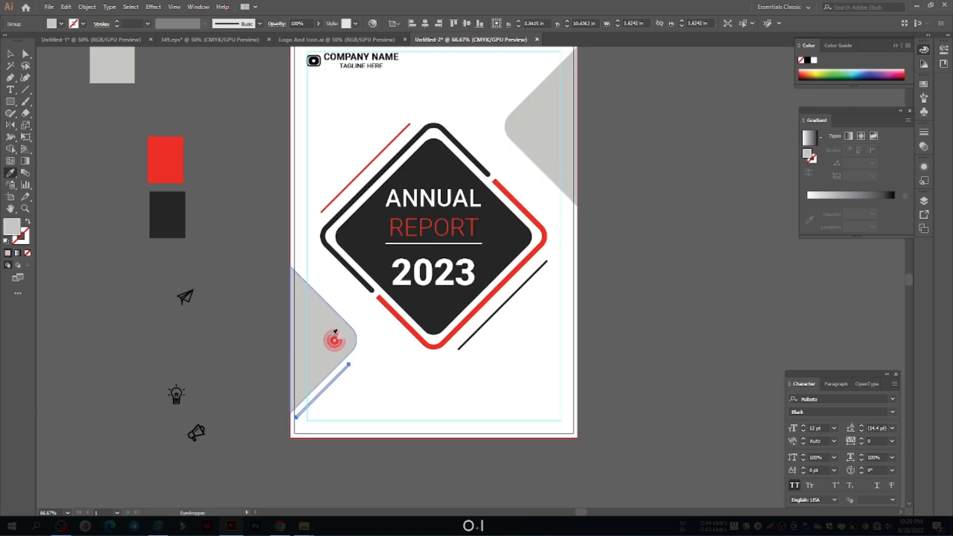
pyautogui.press('v')
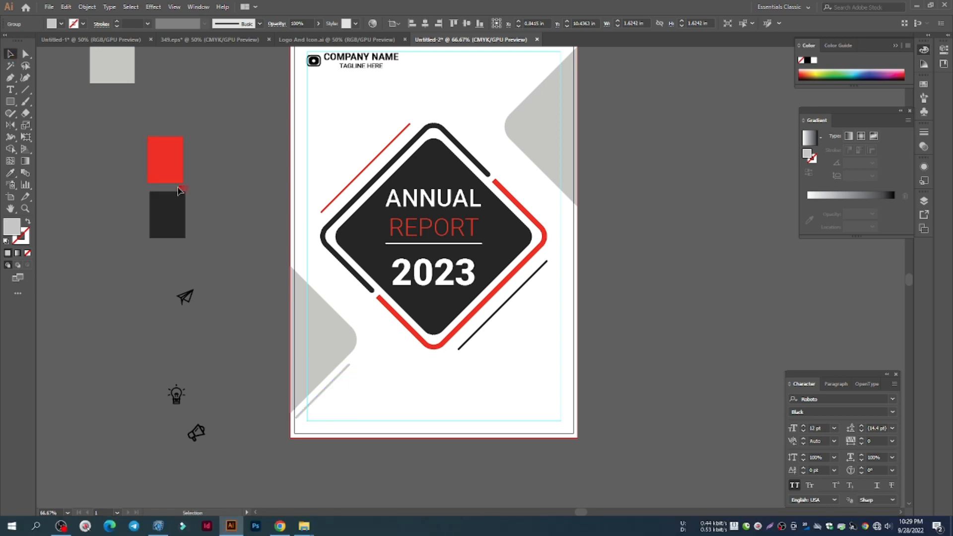
pyautogui.hotkey('ctrl', 'shift', 'a')
# Step: Scale up the grey line along its diagonal to about 1.96 in wide and high
pyautogui.keyDown('alt'); pyautogui.scroll(3, 337, 382); pyautogui.keyUp('alt')
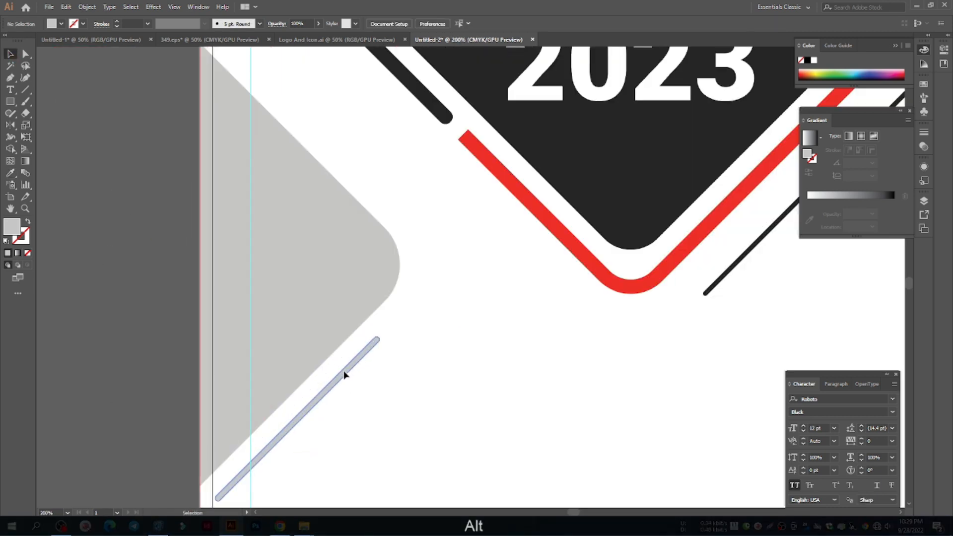
pyautogui.click(344, 375)
pyautogui.press('a')
pyautogui.moveTo(377, 340); pyautogui.dragTo(350, 371)
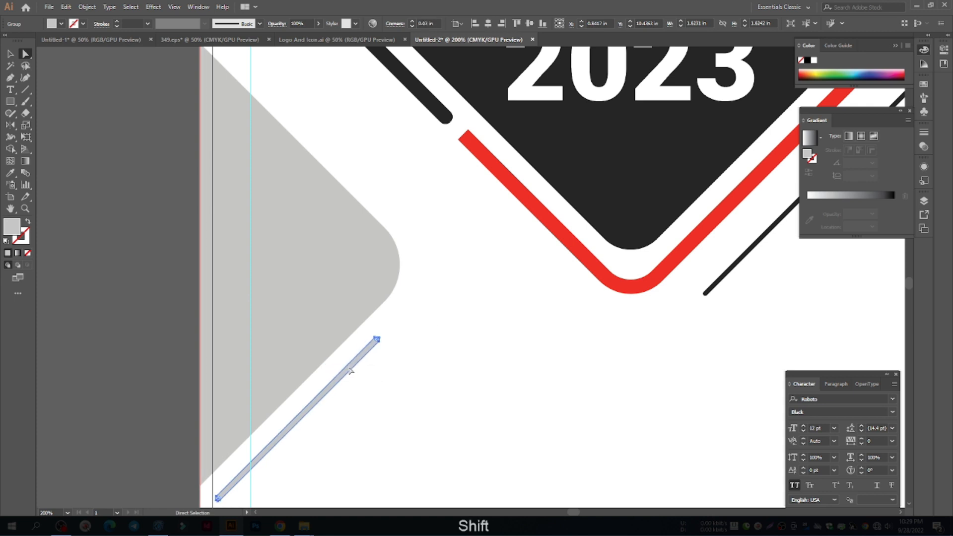
pyautogui.press('v')
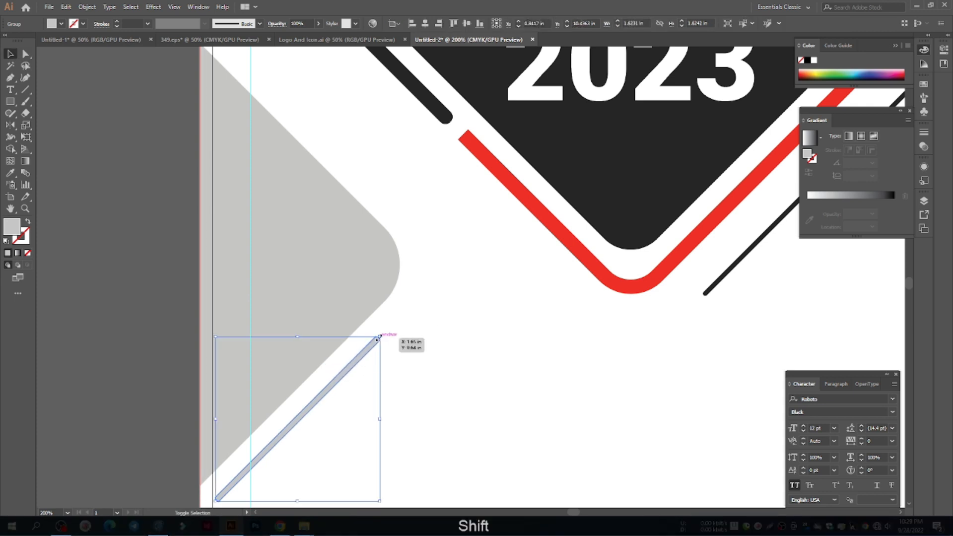
pyautogui.moveTo(377, 338); pyautogui.dragTo(414, 288)
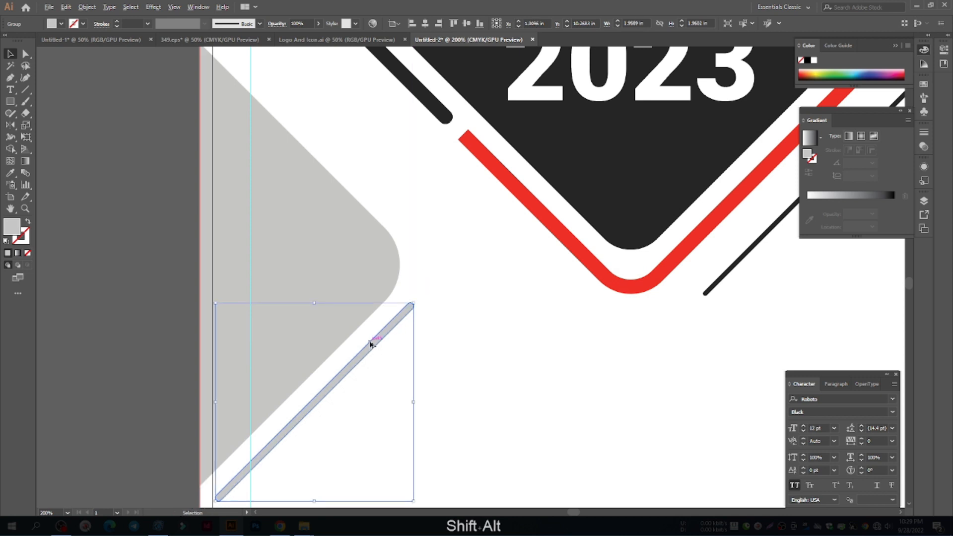
# Step: Copy the grey line to the upper grey diamond and nudge the copy into place parallel to the diamond's top edge
pyautogui.scroll(-3, 370, 343)
pyautogui.moveTo(367, 349); pyautogui.dragTo(576, 94)
pyautogui.press('Down')
pyautogui.press('Down')
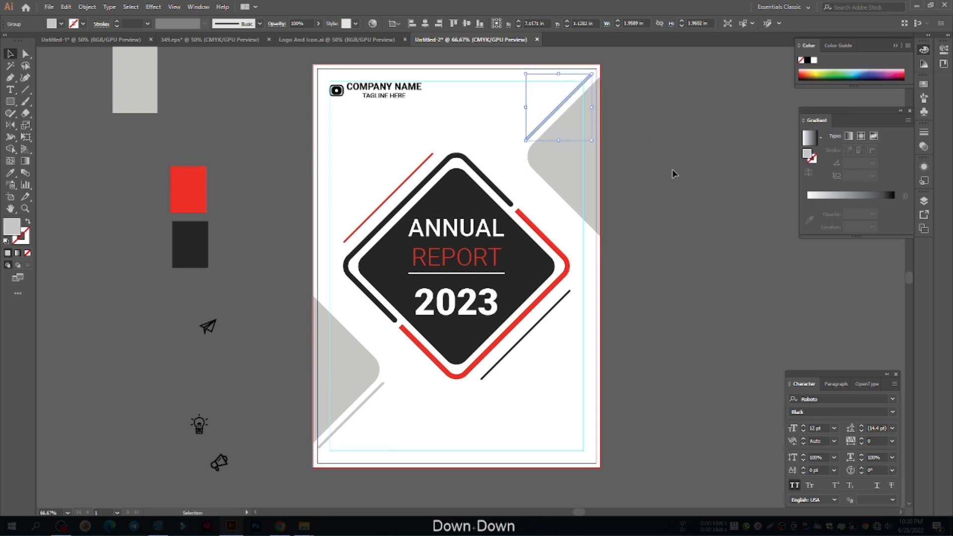
pyautogui.press('Right')
pyautogui.press('Right')
pyautogui.press('Down')
pyautogui.press('Down')
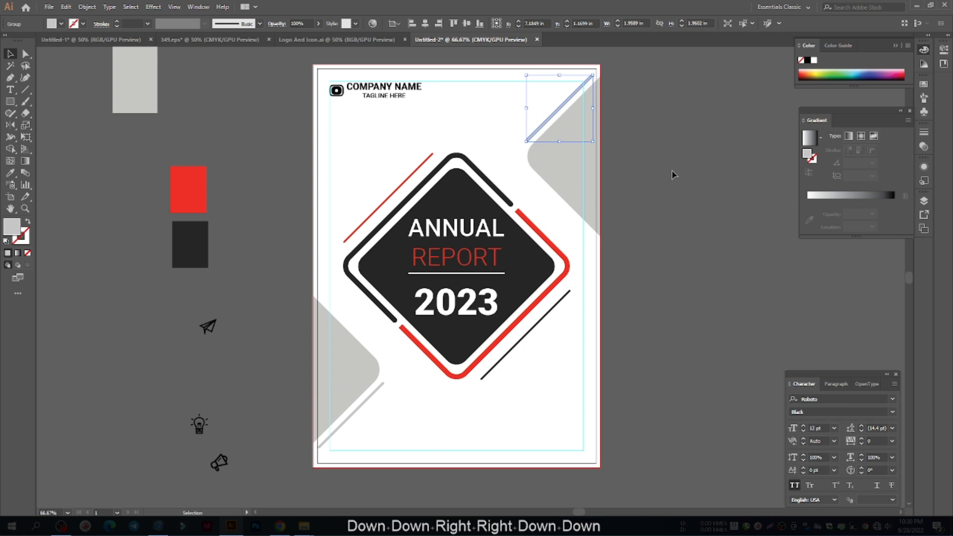
pyautogui.press('Down')
pyautogui.press('Up')
pyautogui.press('Left')
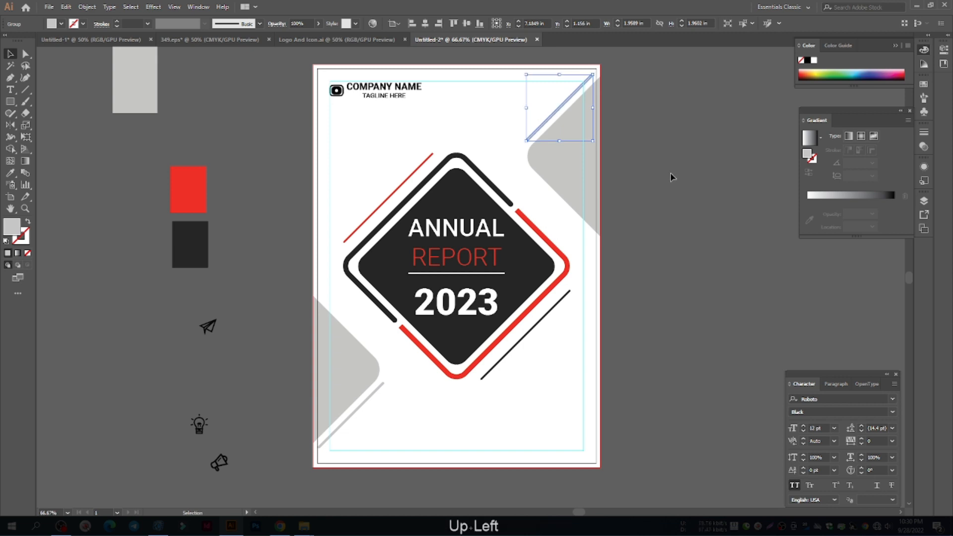
pyautogui.press('Left')
pyautogui.press('Right')
pyautogui.press('Down')
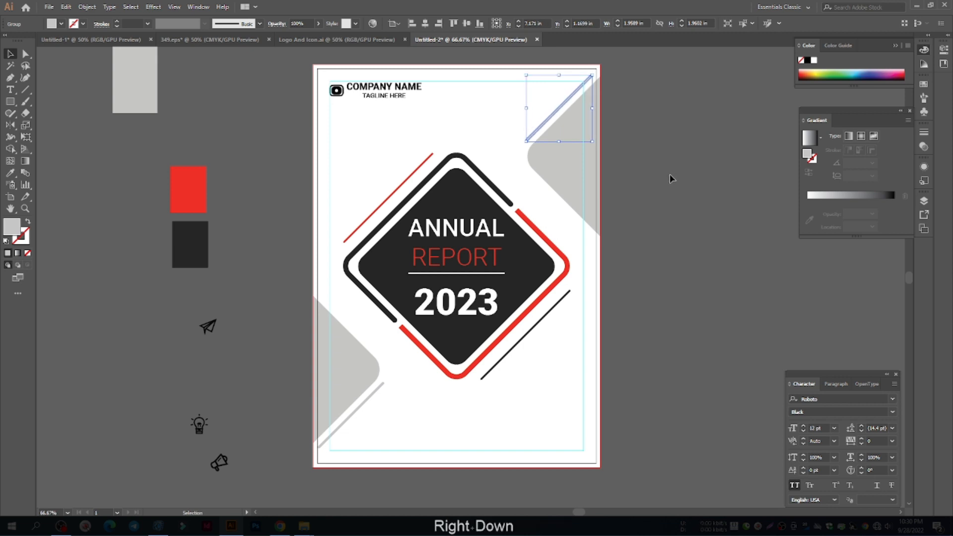
pyautogui.press('Up')
pyautogui.press('Left')
pyautogui.press('Right')
pyautogui.press('Right')
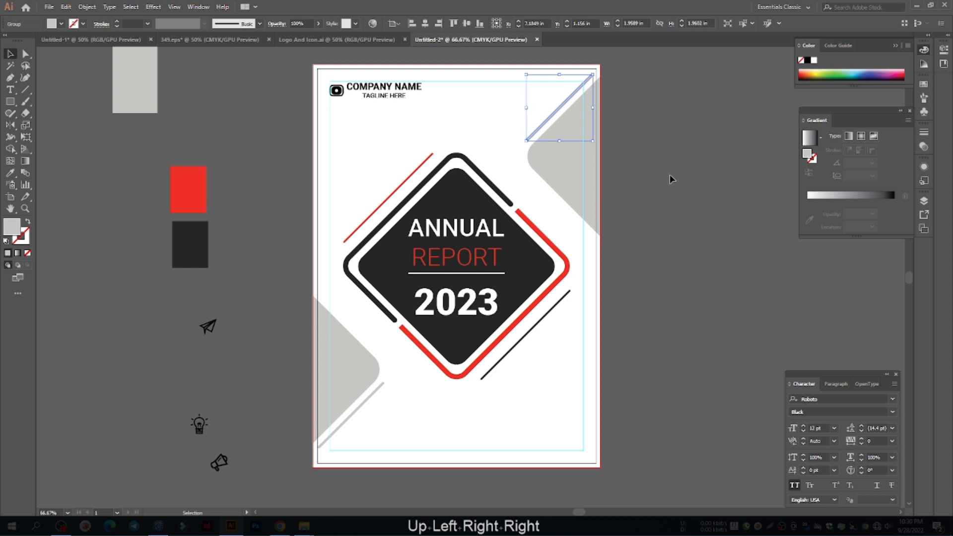
pyautogui.click(669, 177)
# Step: Draw a circle about 0.82 in across on the empty canvas beside the page, near the icons
pyautogui.scroll(-1, 656, 225)
pyautogui.moveTo(657, 225); pyautogui.dragTo(613, 229)
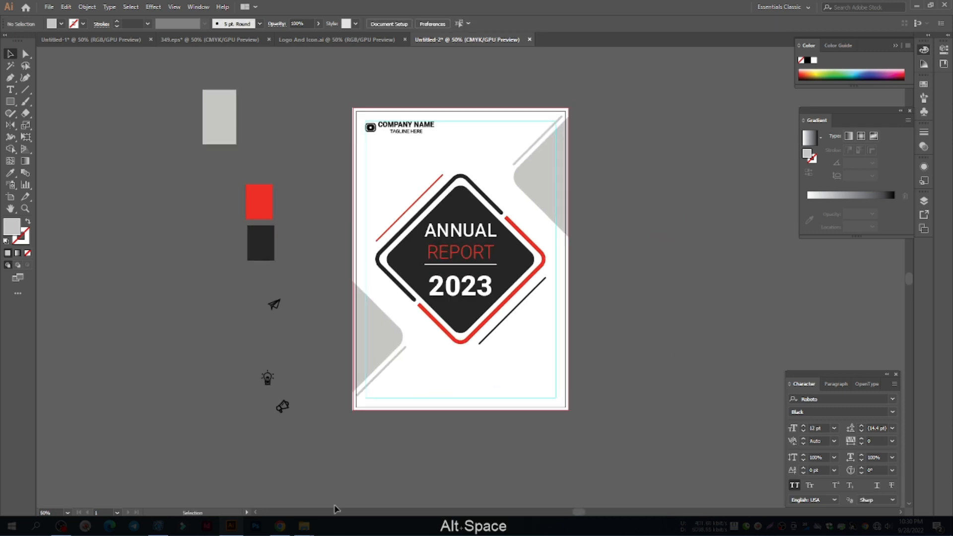
pyautogui.moveTo(10, 101); pyautogui.dragTo(50, 124)
pyautogui.moveTo(199, 349); pyautogui.dragTo(206, 360)
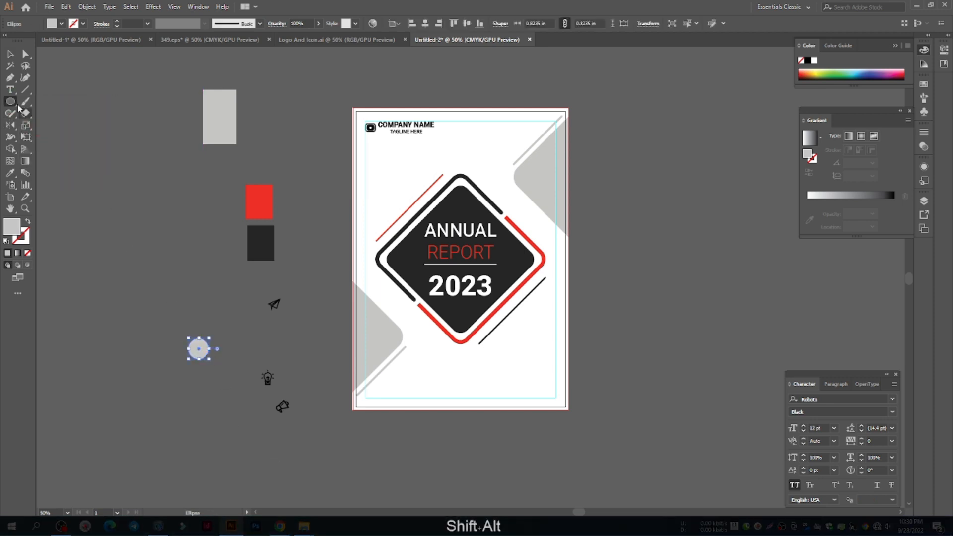
pyautogui.click(10, 54)
pyautogui.click(128, 159)
# Step: Fill the circle with the dark swatch's colour
pyautogui.scroll(2, 190, 364)
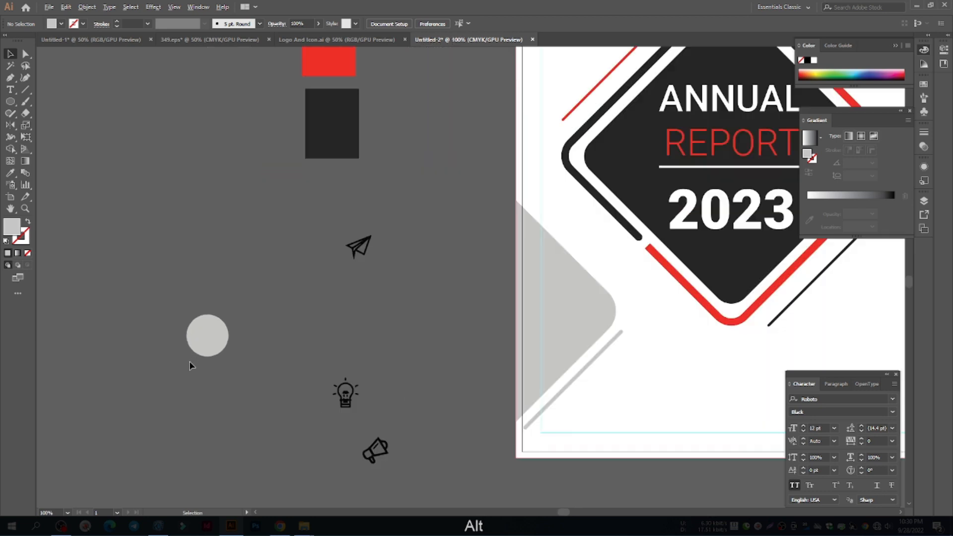
pyautogui.moveTo(325, 276); pyautogui.dragTo(384, 249)
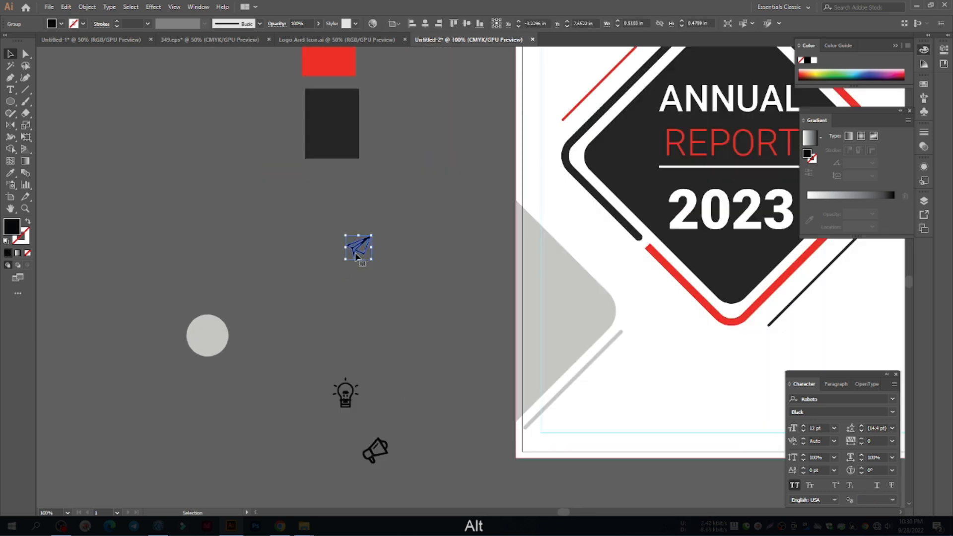
pyautogui.click(216, 328)
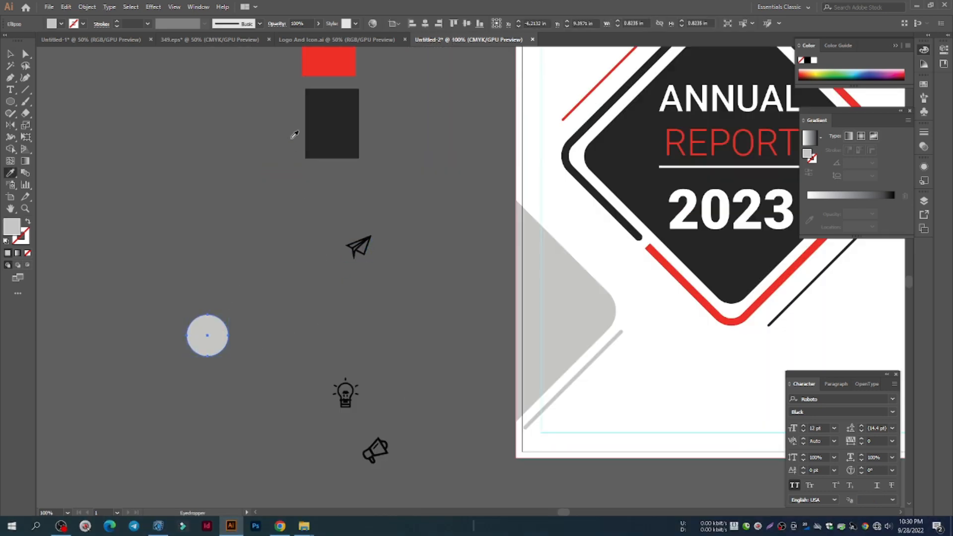
pyautogui.press('i')
pyautogui.click(329, 123)
pyautogui.click(11, 54)
# Step: Fill the paper plane, light bulb and megaphone icons with white
pyautogui.moveTo(331, 224); pyautogui.dragTo(398, 271)
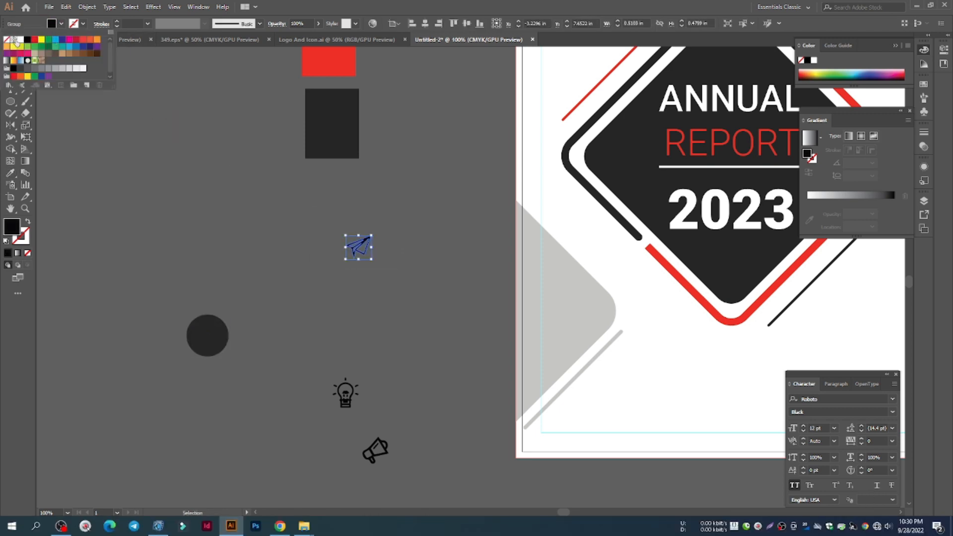
pyautogui.click(17, 42)
pyautogui.click(243, 170)
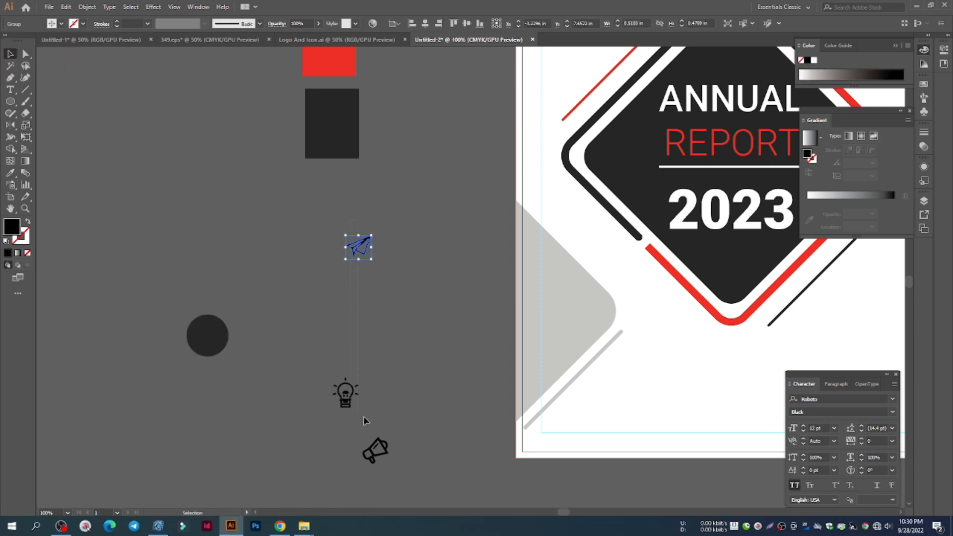
pyautogui.moveTo(401, 453); pyautogui.dragTo(410, 460)
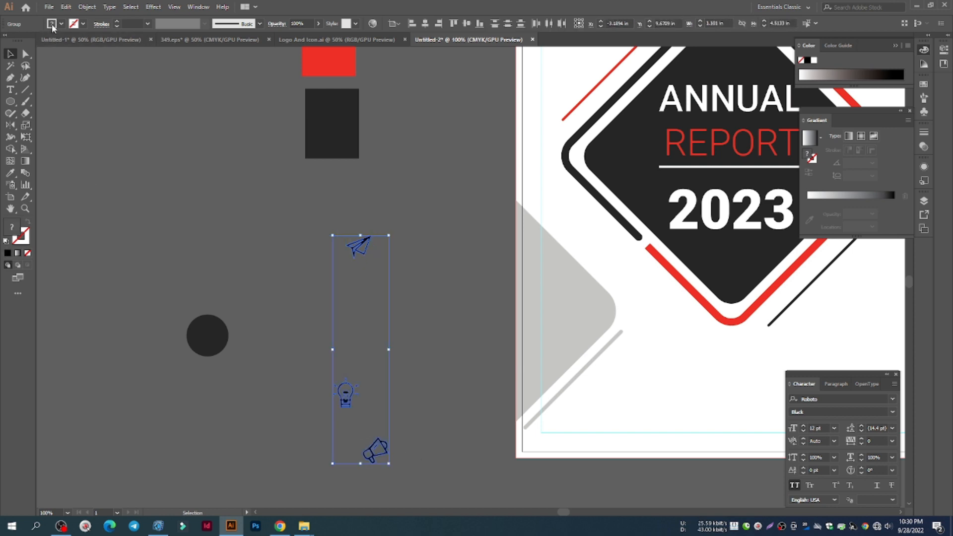
pyautogui.click(52, 24)
pyautogui.click(16, 42)
pyautogui.click(178, 165)
pyautogui.click(177, 166)
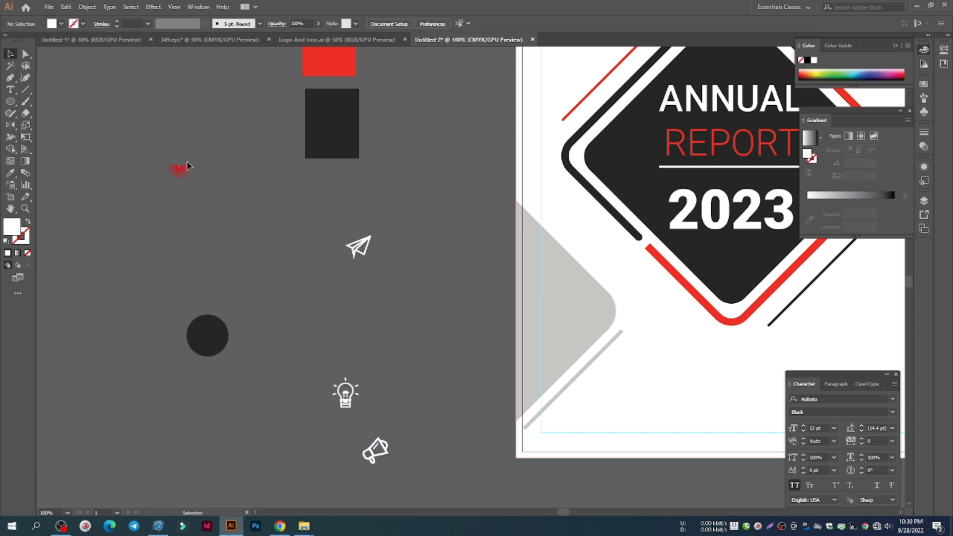
# Step: Move the paper plane icon above the light bulb and megaphone icons and bring all three icons to the front
pyautogui.moveTo(361, 251); pyautogui.dragTo(293, 329)
pyautogui.click(290, 329)
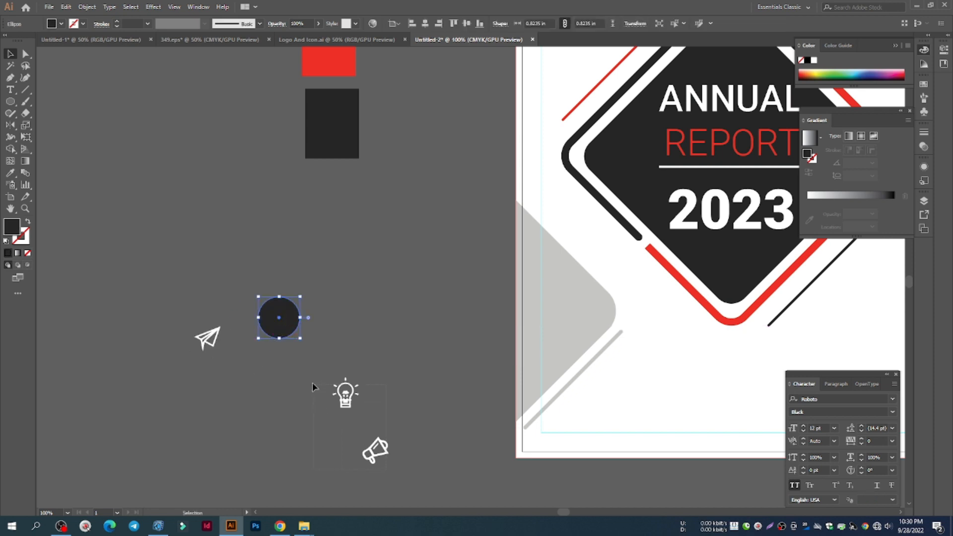
pyautogui.keyDown('shift'); pyautogui.click(313, 382); pyautogui.keyUp('shift')
pyautogui.click(237, 359)
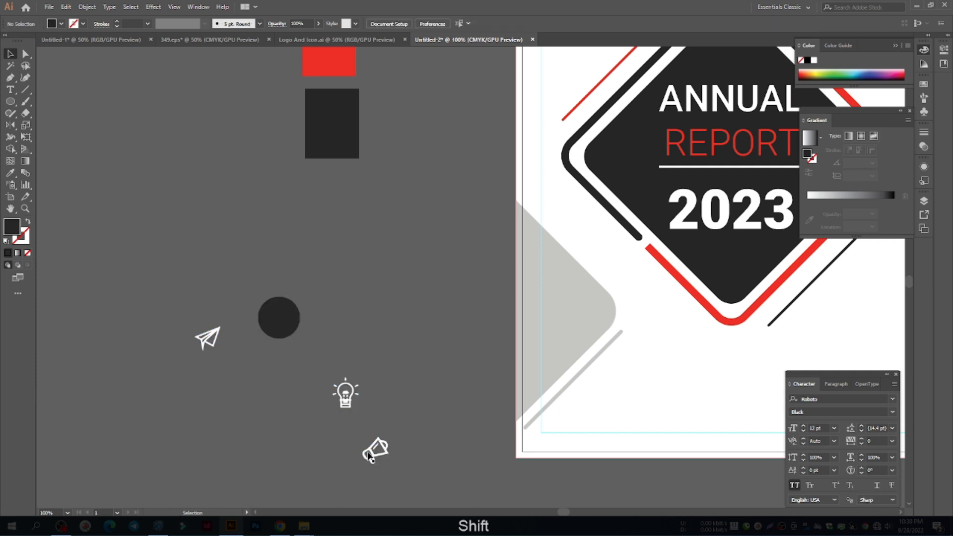
pyautogui.moveTo(386, 469); pyautogui.dragTo(304, 388)
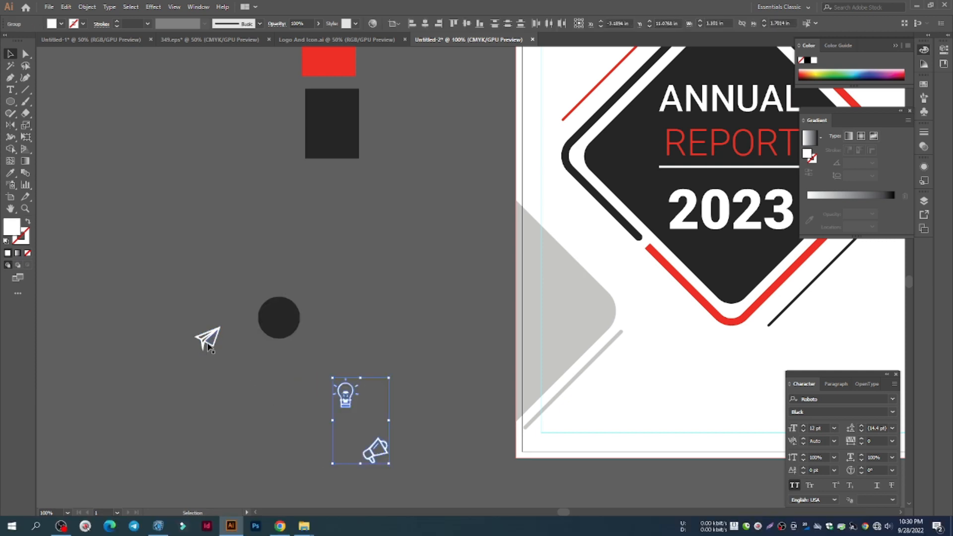
pyautogui.moveTo(207, 346); pyautogui.dragTo(364, 351)
pyautogui.keyDown('shift'); pyautogui.click(331, 330); pyautogui.keyUp('shift')
pyautogui.rightClick(365, 350)
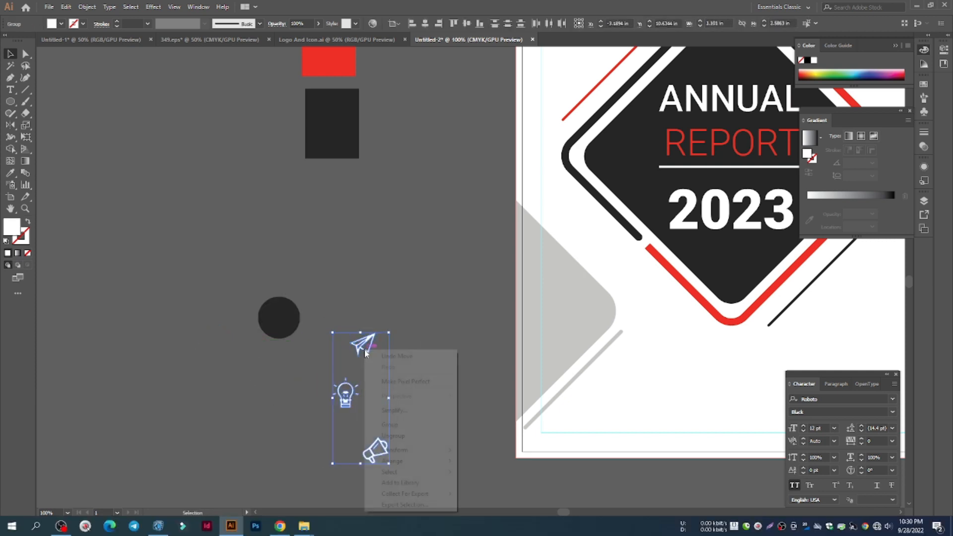
pyautogui.moveTo(427, 462)
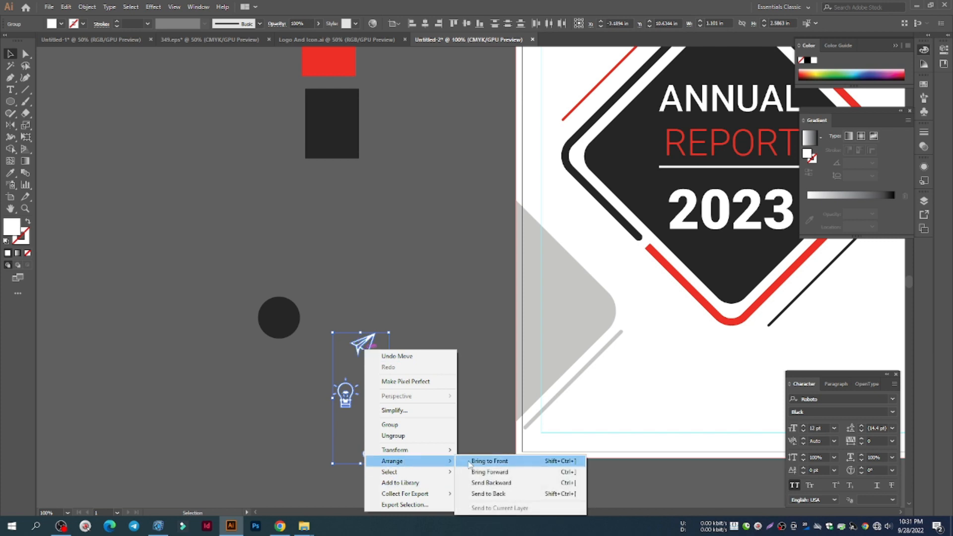
pyautogui.click(477, 462)
# Step: Place the paper plane icon on the dark circle and center the two on each other horizontally and vertically
pyautogui.click(364, 345)
pyautogui.moveTo(364, 346); pyautogui.dragTo(276, 320)
pyautogui.scroll(3, 323, 329)
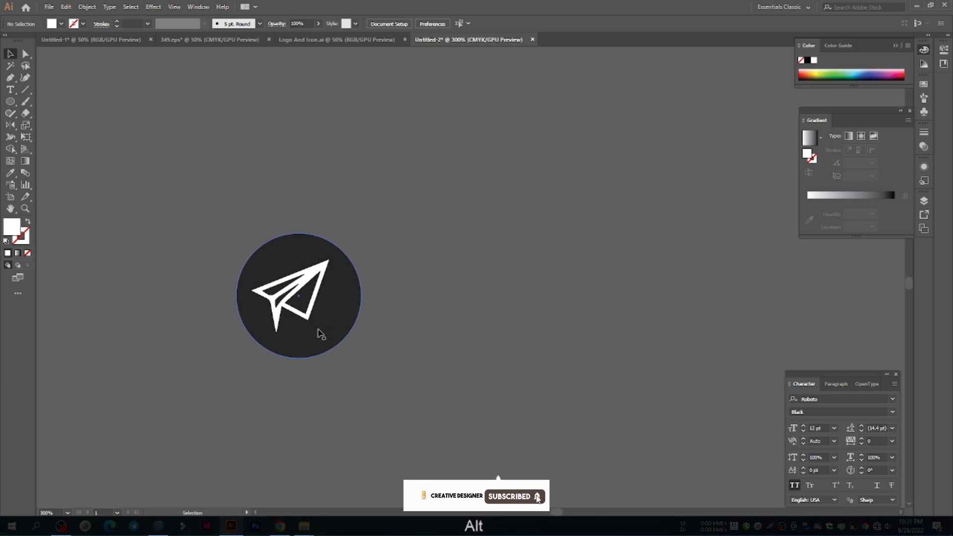
pyautogui.click(291, 331)
pyautogui.keyDown('shift'); pyautogui.click(253, 279); pyautogui.keyUp('shift')
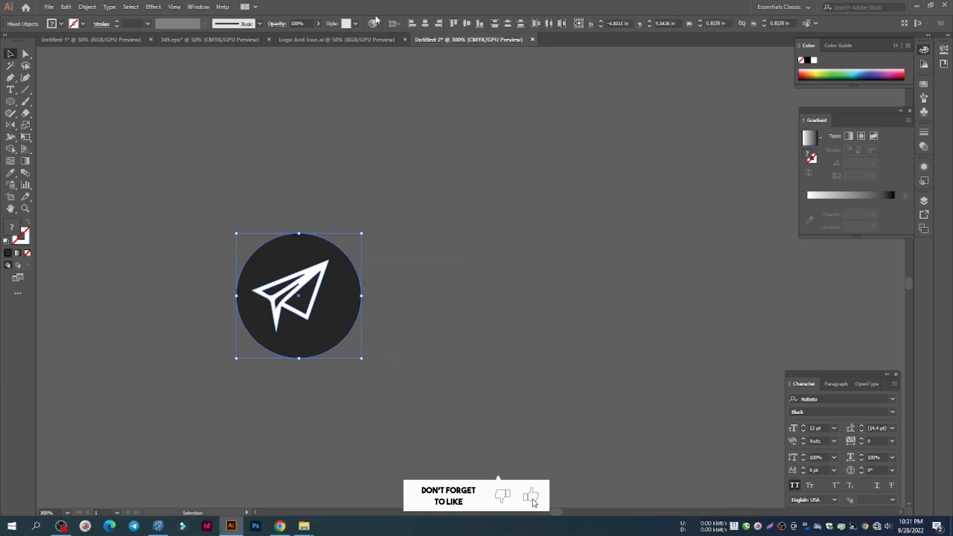
pyautogui.click(392, 24)
pyautogui.click(398, 39)
pyautogui.click(425, 23)
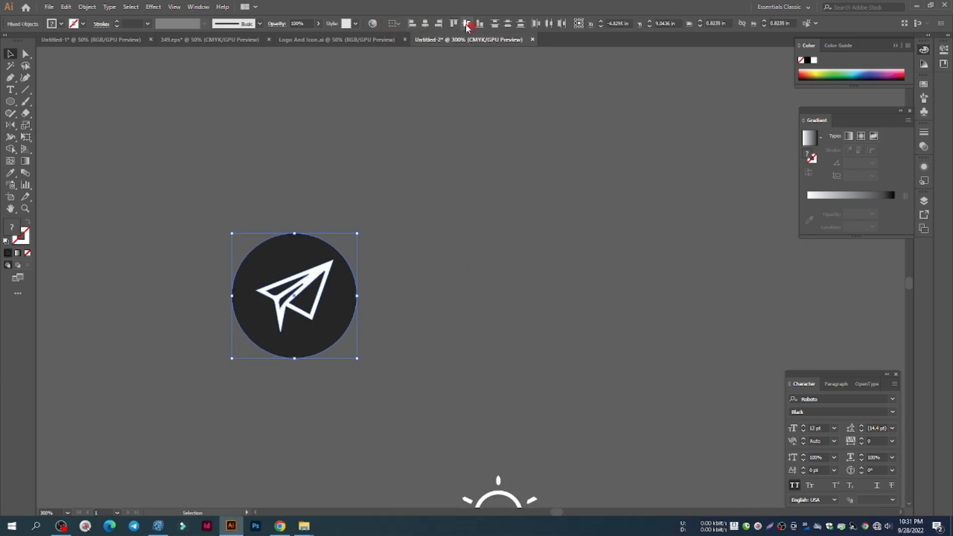
pyautogui.scroll(-3, 410, 180)
pyautogui.click(437, 214)
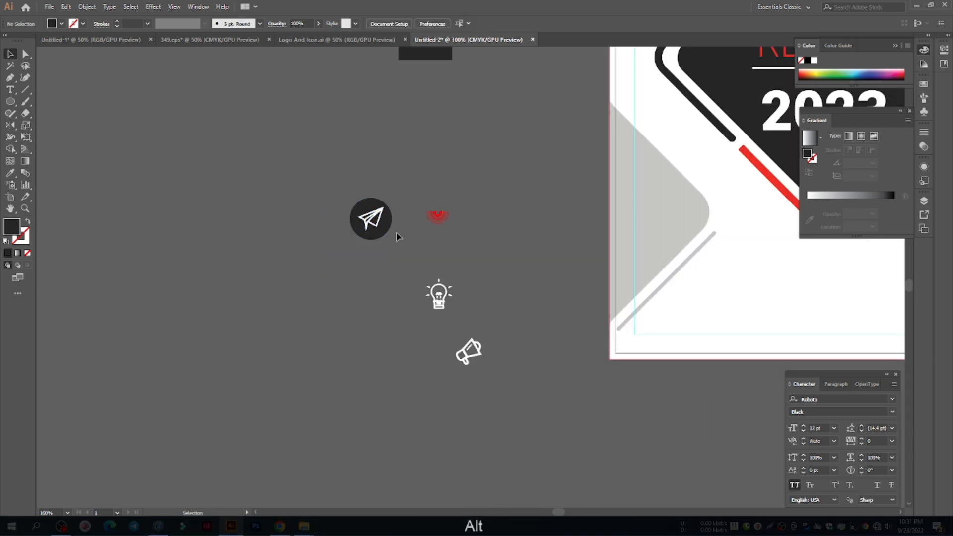
# Step: Make two copies of the dark circle in a column below it and center the middle circle and light bulb icon on each other
pyautogui.moveTo(377, 235); pyautogui.dragTo(373, 372)
pyautogui.moveTo(351, 270); pyautogui.dragTo(454, 304)
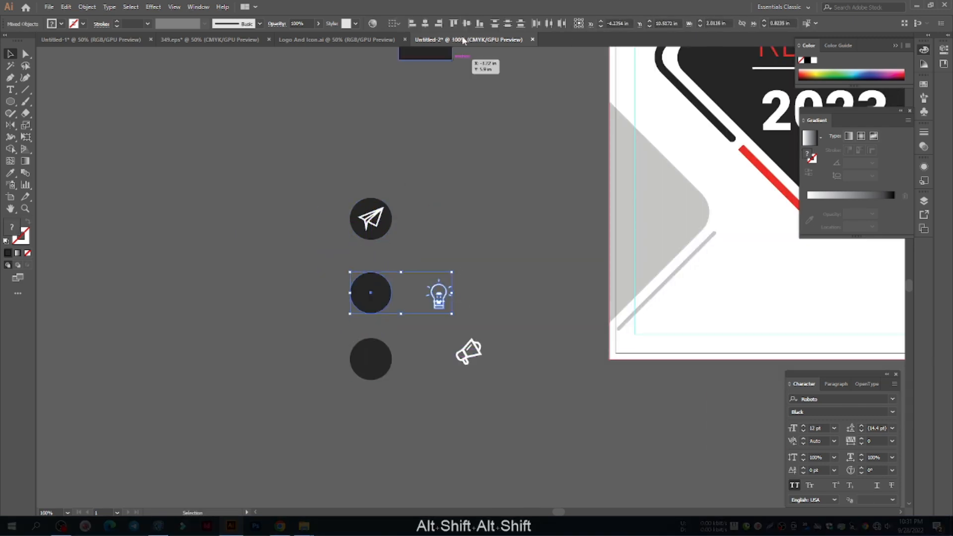
pyautogui.click(425, 23)
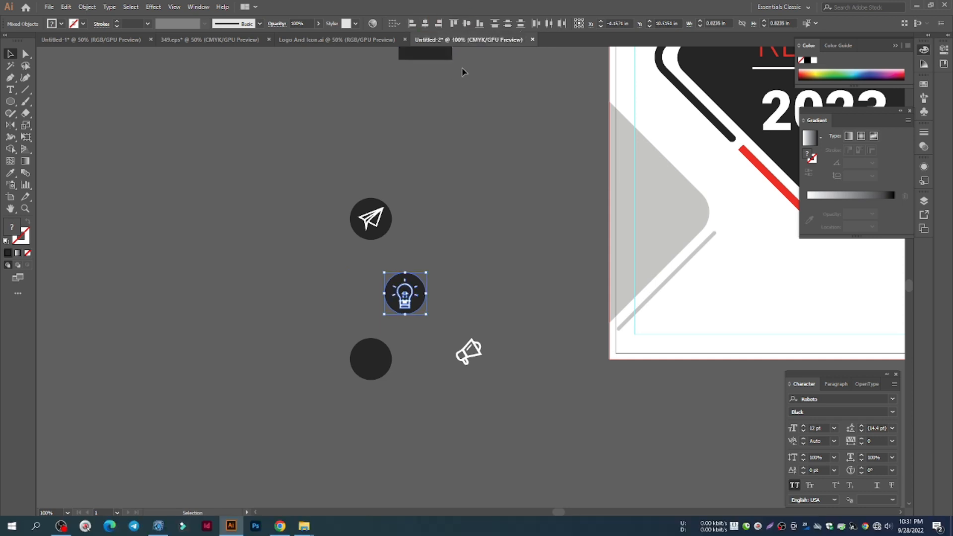
pyautogui.click(492, 286)
# Step: Center the lowest dark circle and the megaphone icon on each other horizontally and vertically
pyautogui.moveTo(301, 348); pyautogui.dragTo(299, 330)
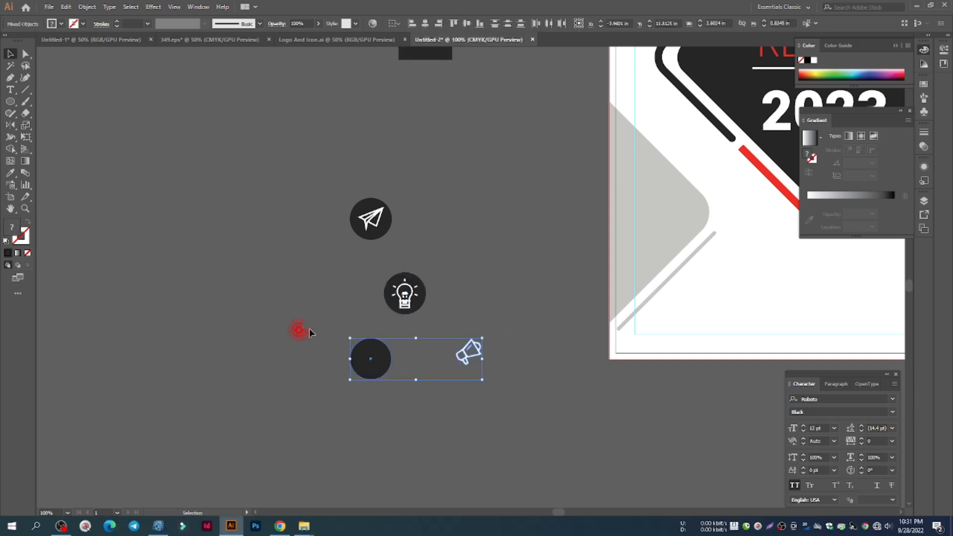
pyautogui.click(426, 24)
pyautogui.click(468, 24)
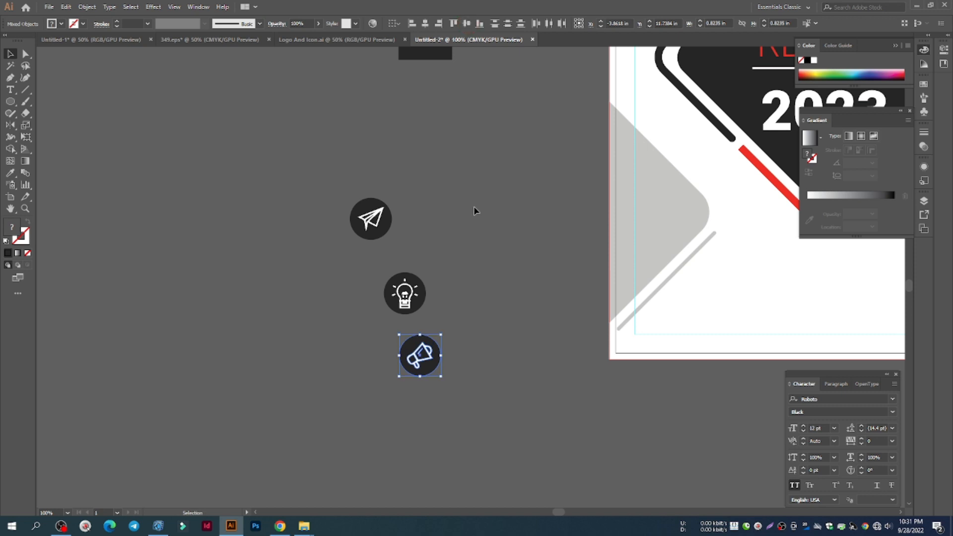
# Step: Group the megaphone, light bulb and paper plane icons each with its own dark circle
pyautogui.hotkey('ctrl', 'g')
pyautogui.moveTo(439, 295); pyautogui.dragTo(359, 258)
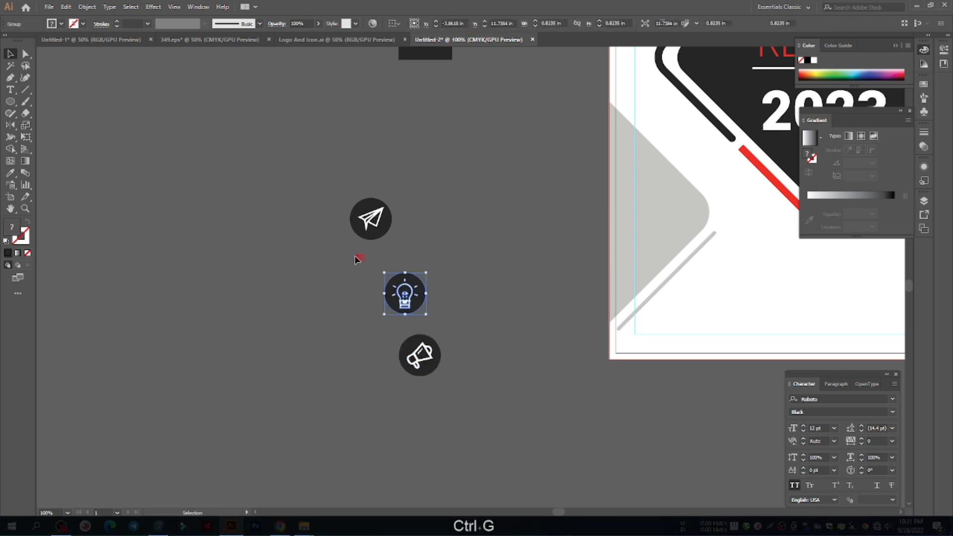
pyautogui.hotkey('ctrl', 'g')
pyautogui.moveTo(421, 238); pyautogui.dragTo(187, 113)
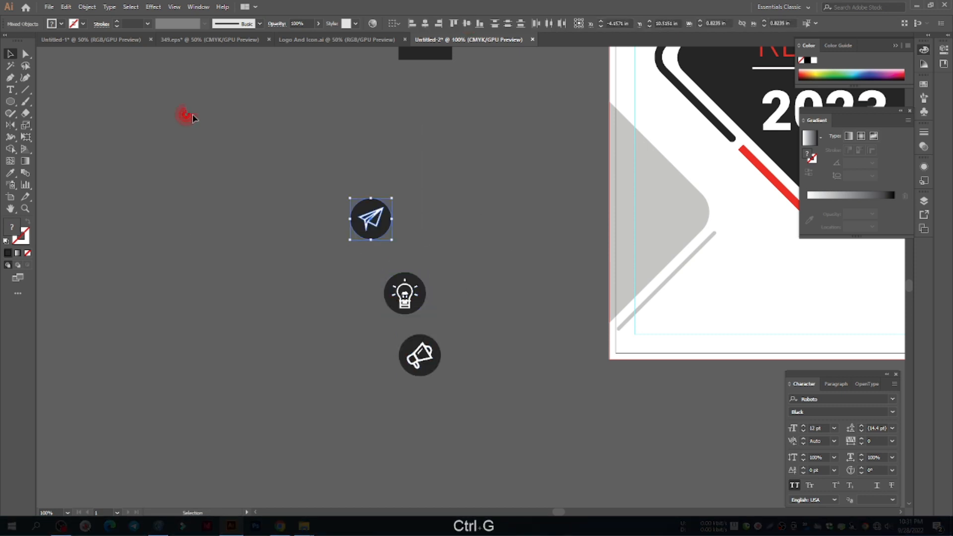
pyautogui.hotkey('ctrl', 'g')
pyautogui.click(434, 209)
# Step: Arrange the three icon badges in a row beside the page, ordered paper plane, megaphone, light bulb
pyautogui.scroll(-3, 341, 208)
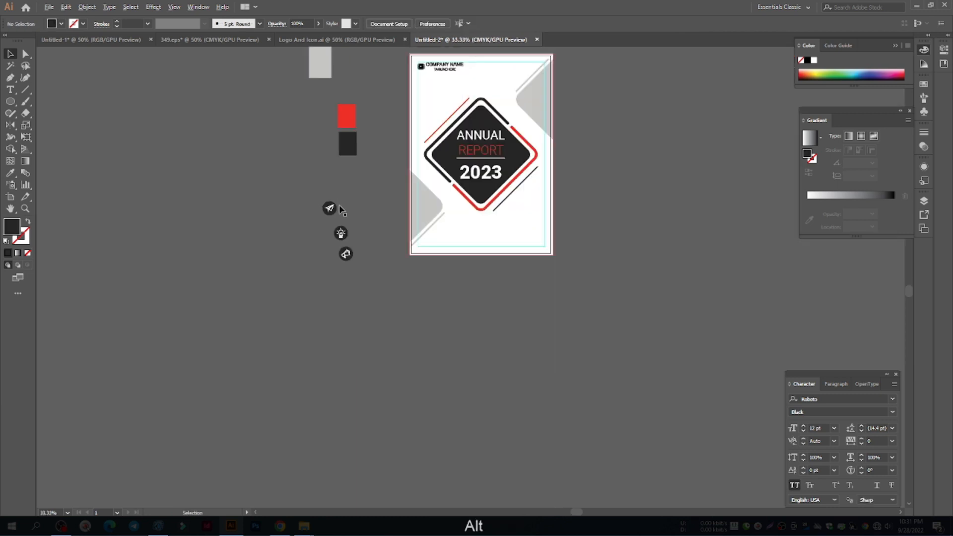
pyautogui.moveTo(350, 257); pyautogui.dragTo(373, 204)
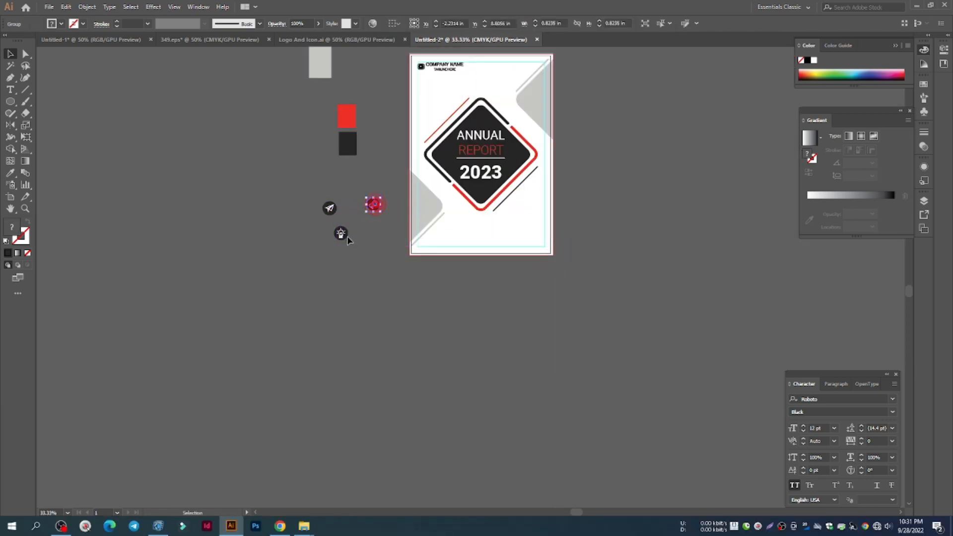
pyautogui.moveTo(346, 235); pyautogui.dragTo(383, 227)
pyautogui.scroll(3, 353, 221)
pyautogui.moveTo(462, 253); pyautogui.dragTo(462, 219)
pyautogui.moveTo(369, 217); pyautogui.dragTo(380, 217)
# Step: Align the three icon badges on their vertical centers, distribute them evenly horizontally and group them
pyautogui.moveTo(464, 273); pyautogui.dragTo(231, 164)
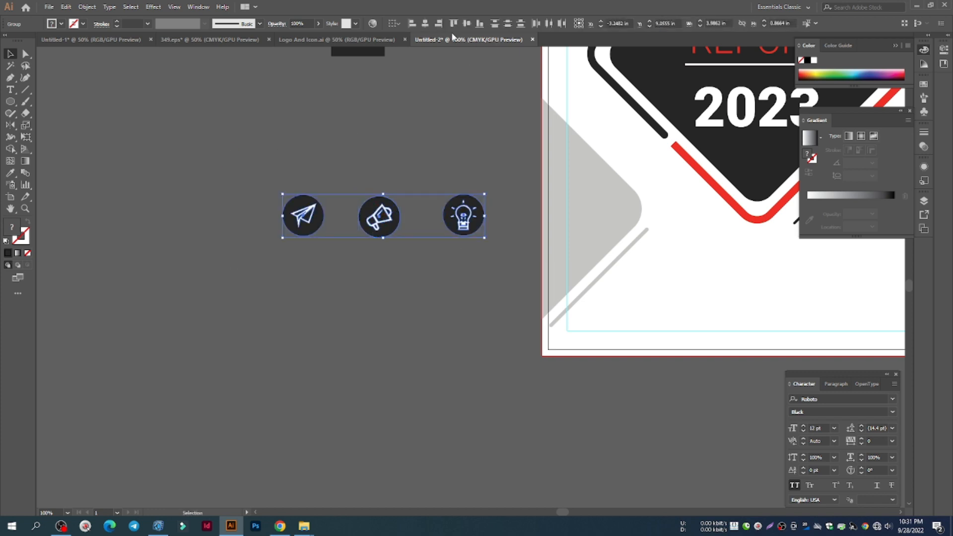
pyautogui.click(467, 24)
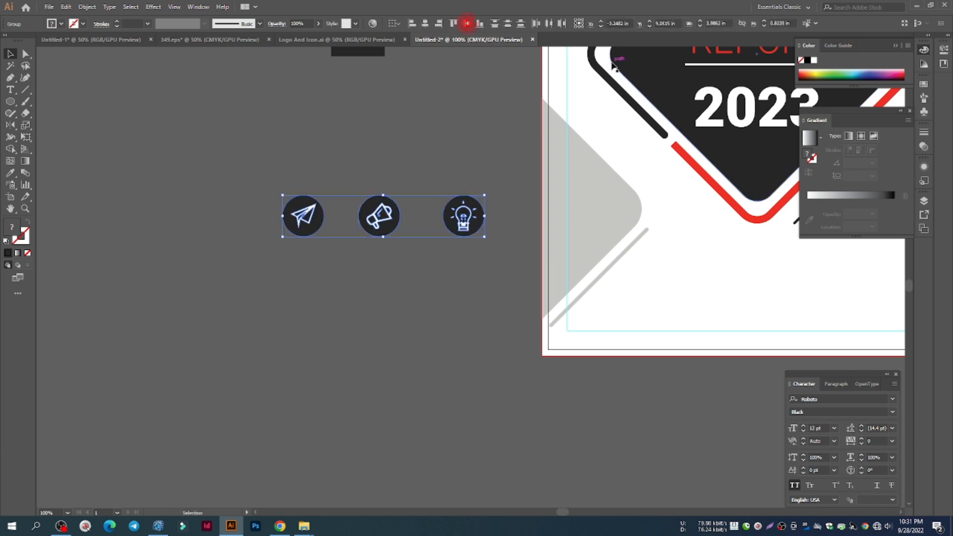
pyautogui.click(549, 23)
pyautogui.hotkey('ctrl', 'g')
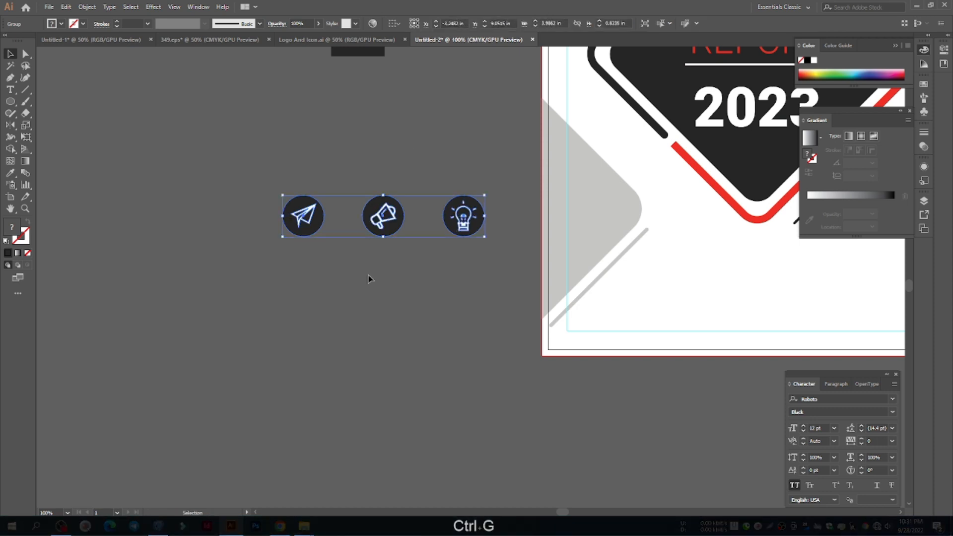
# Step: Move the icon row onto the page's lower right corner, snapped to the right and bottom margin guides
pyautogui.scroll(-3, 287, 268)
pyautogui.moveTo(327, 247); pyautogui.dragTo(506, 293)
pyautogui.scroll(1, 497, 281)
pyautogui.scroll(4, 497, 281)
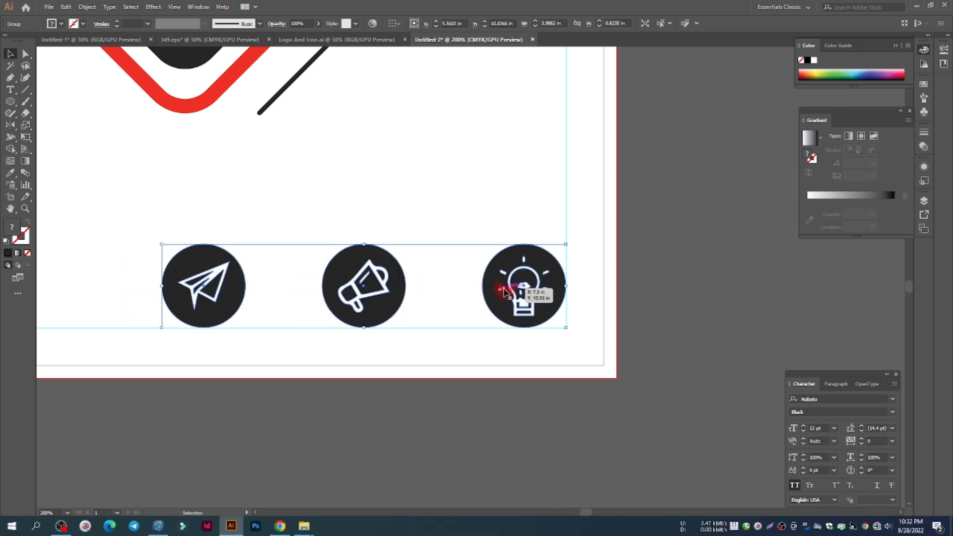
# Step: Scale the icon row proportionally to about 2.98 in wide, keeping its right edge, and nudge it down to the bottom margin guide
pyautogui.moveTo(162, 286); pyautogui.dragTo(264, 300)
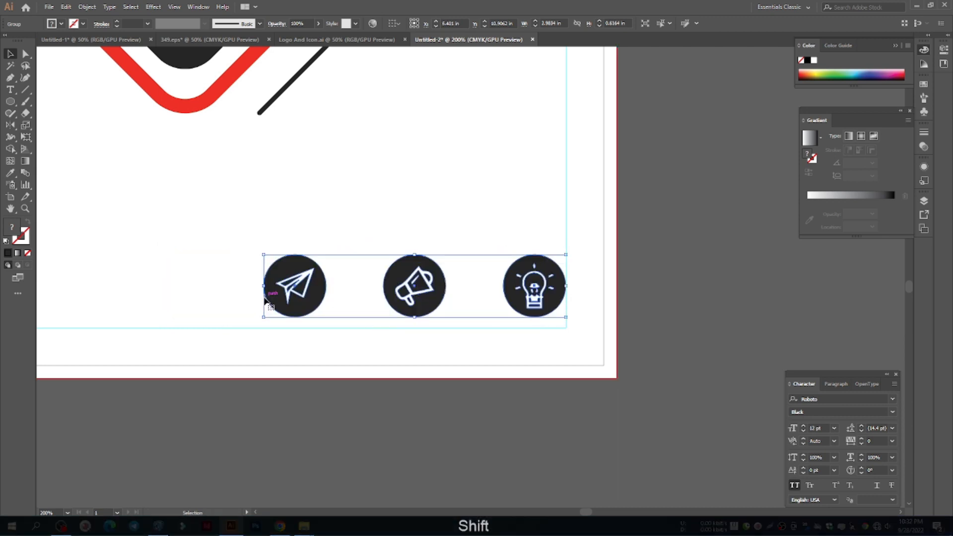
pyautogui.press('Down')
pyautogui.press('Down')
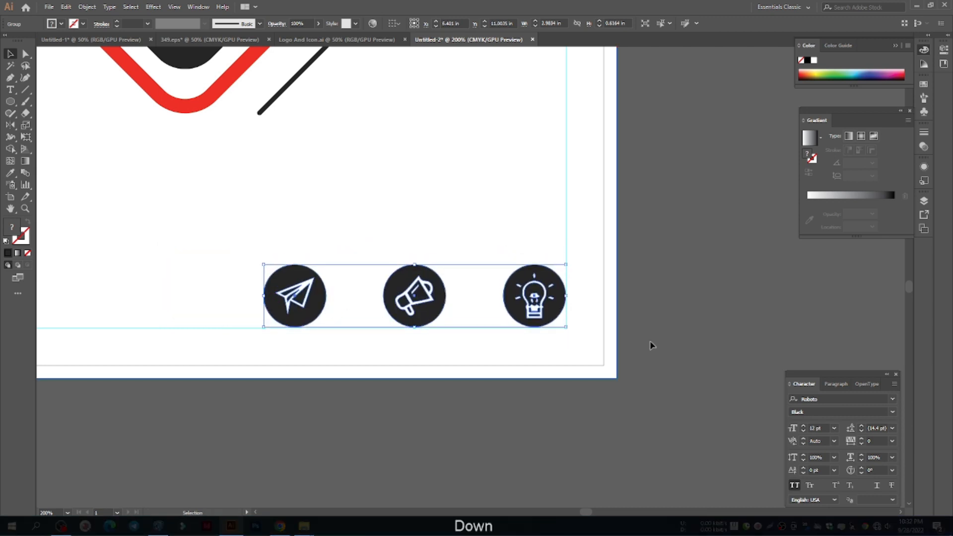
pyautogui.click(691, 337)
# Step: Add a left-aligned placeholder text area about 5.8 in wide and 1 in high above the icon row
pyautogui.scroll(-1, 691, 336)
pyautogui.scroll(-2, 713, 298)
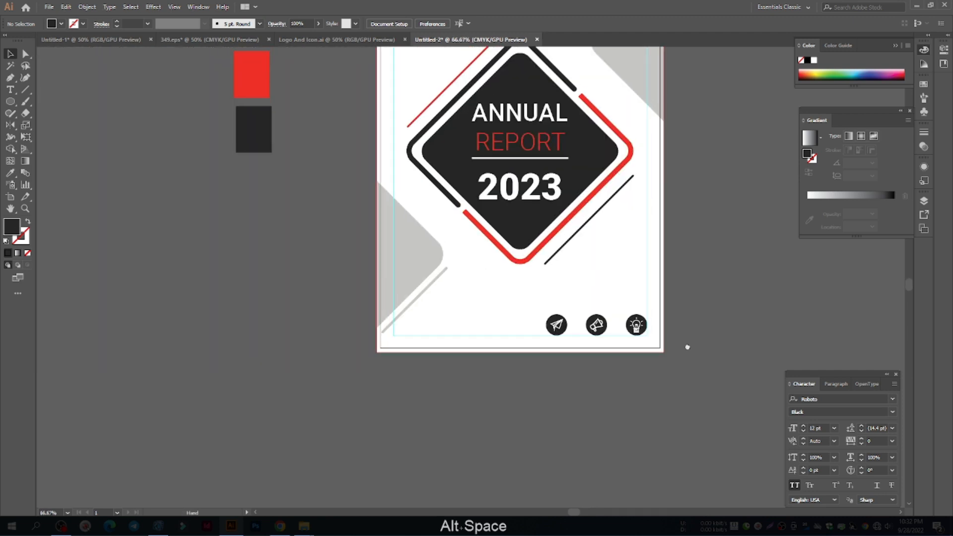
pyautogui.moveTo(526, 201); pyautogui.dragTo(638, 289)
pyautogui.scroll(-1, 487, 270)
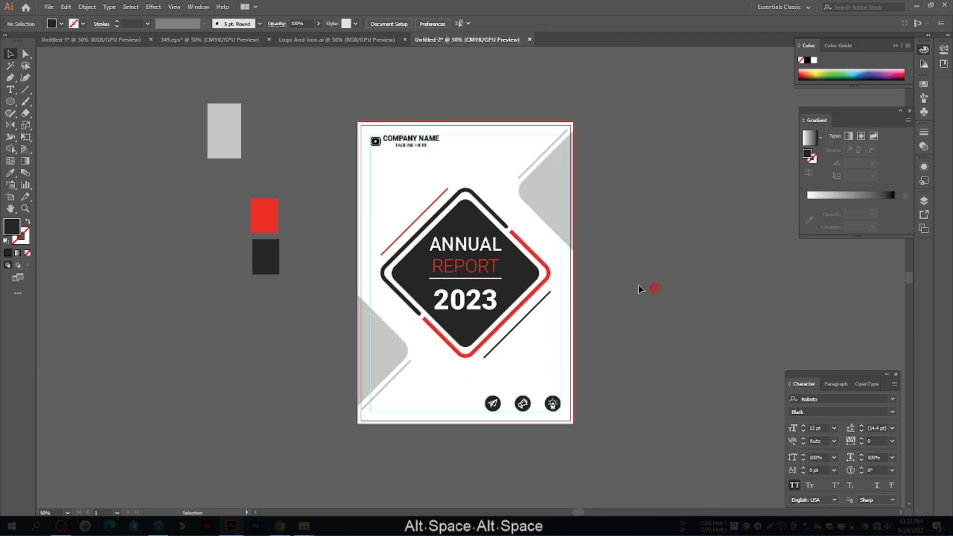
pyautogui.moveTo(305, 286); pyautogui.dragTo(287, 276)
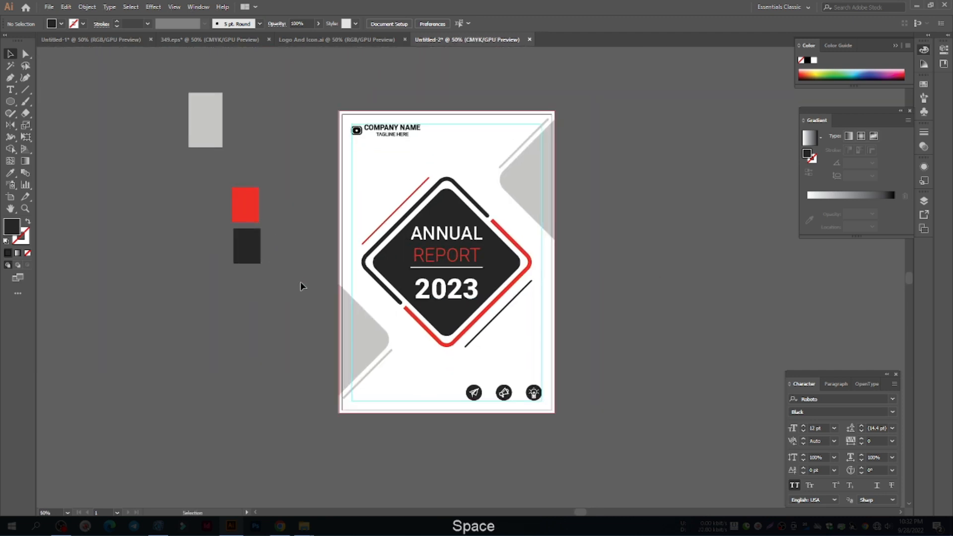
pyautogui.click(10, 90)
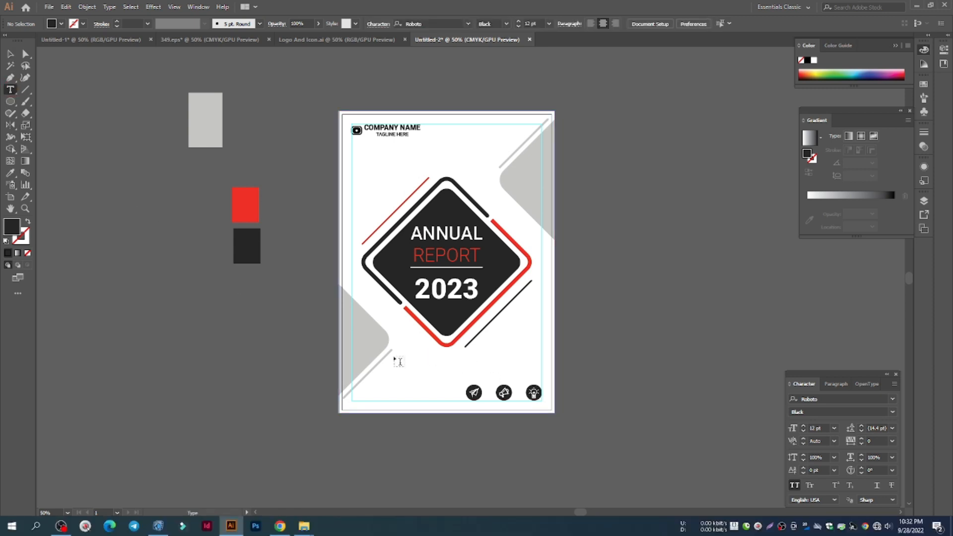
pyautogui.moveTo(394, 354); pyautogui.dragTo(544, 382)
pyautogui.scroll(2, 486, 377)
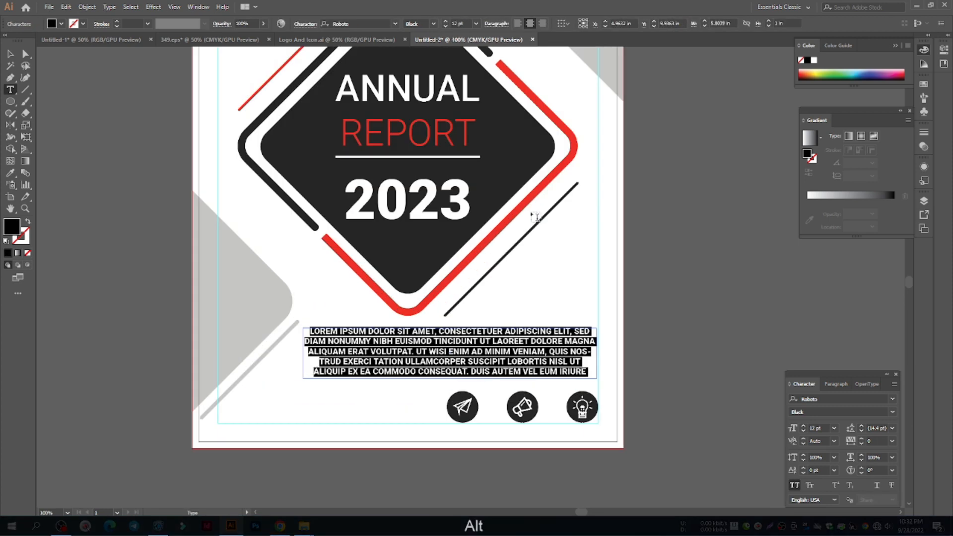
pyautogui.click(518, 23)
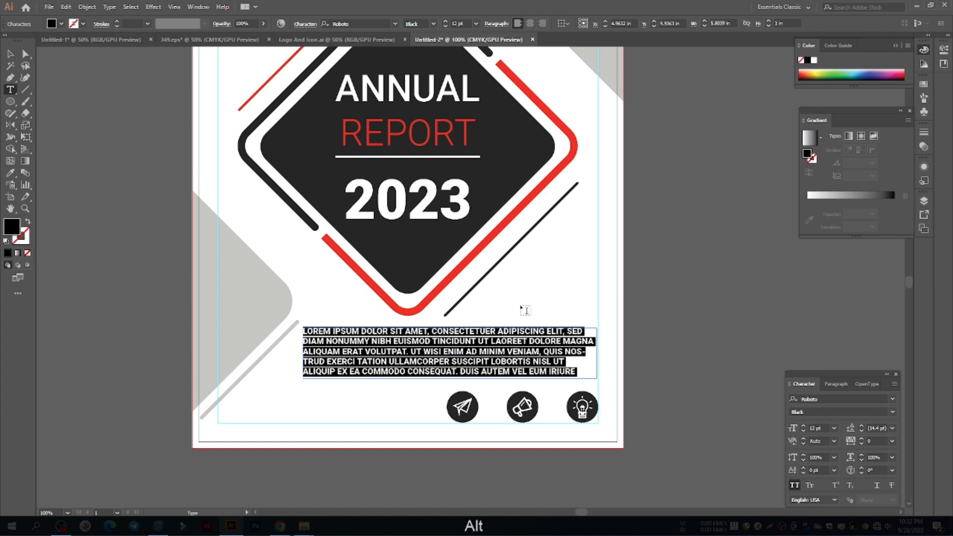
# Step: Set the placeholder paragraph's font style to Medium and turn off its All Caps formatting
pyautogui.click(817, 412)
pyautogui.press('Up')
pyautogui.press('Up')
pyautogui.press('Up')
pyautogui.press('Up')
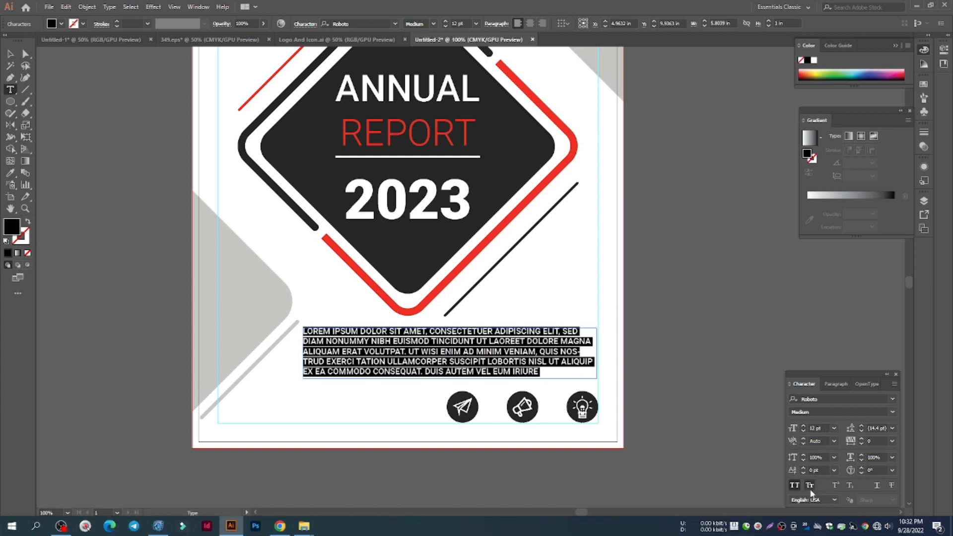
pyautogui.click(794, 485)
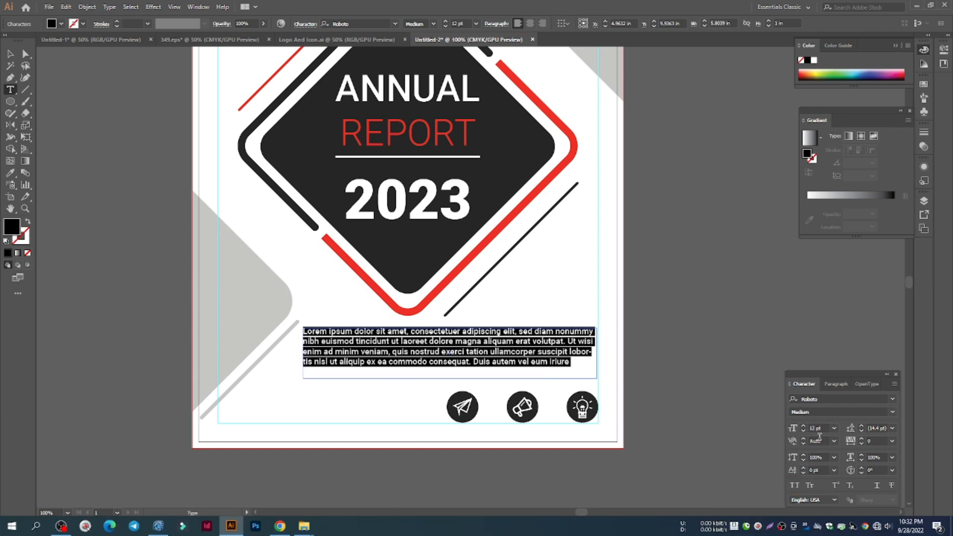
# Step: Set the placeholder paragraph's leading to 19 pt and its font style to Regular
pyautogui.click(878, 428)
pyautogui.press('Up')
pyautogui.press('Up')
pyautogui.press('Up')
pyautogui.press('Up')
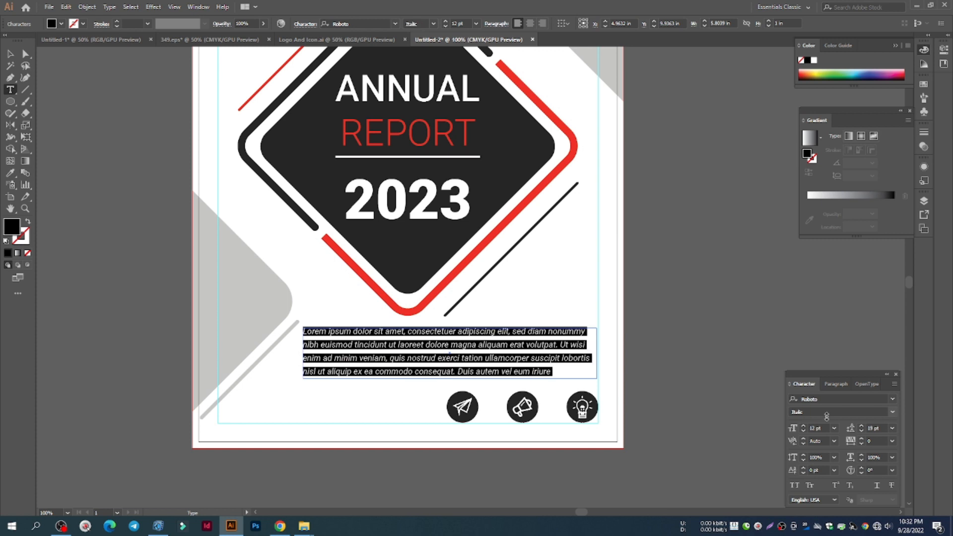
pyautogui.scroll(2, 826, 415)
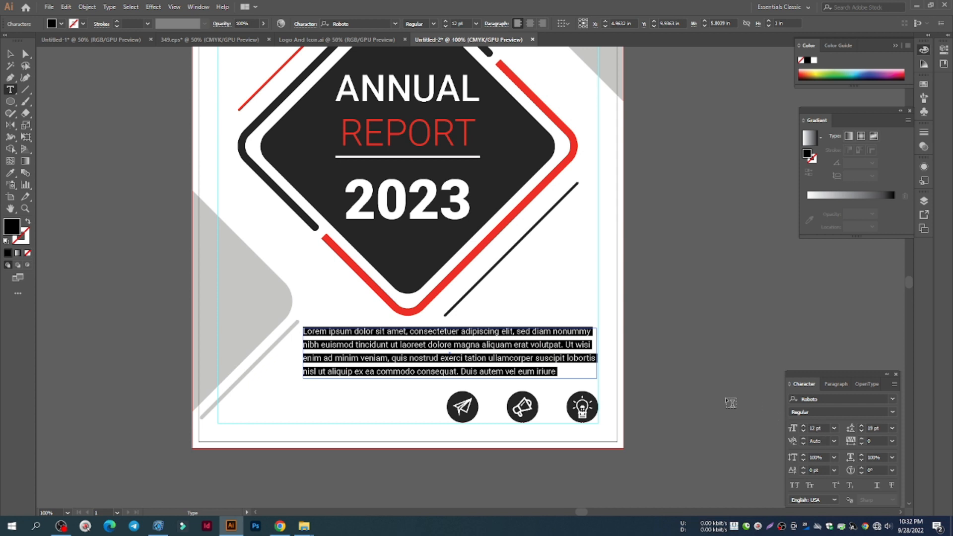
# Step: Delete the words "quis nostrud exerci tation ullamcorper suscipit lobortis" from the placeholder paragraph
pyautogui.click(584, 361)
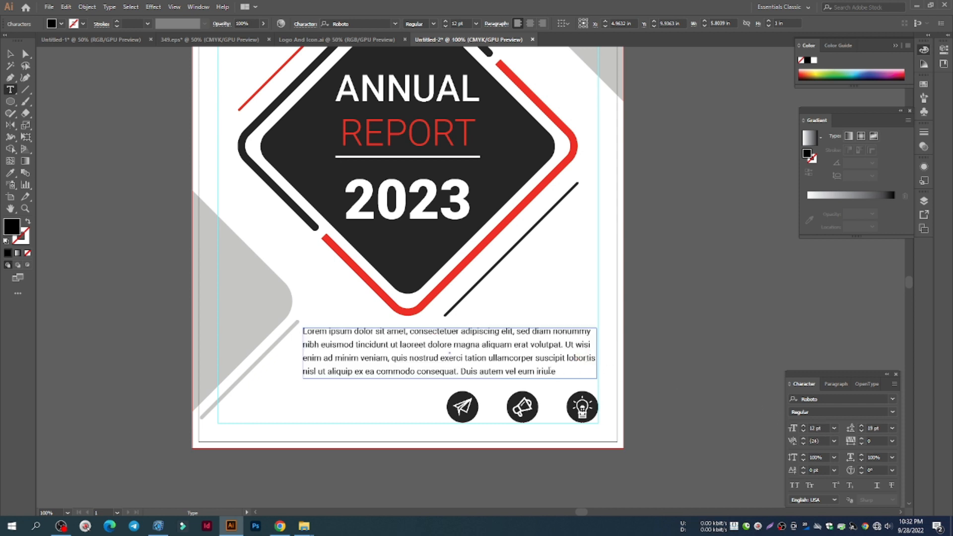
pyautogui.moveTo(597, 358); pyautogui.dragTo(438, 358)
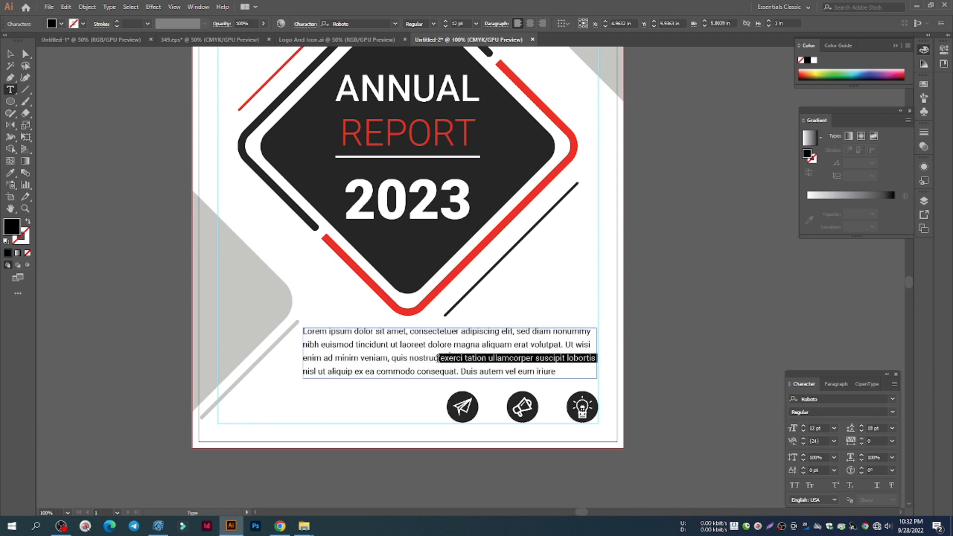
pyautogui.press('BackSpace')
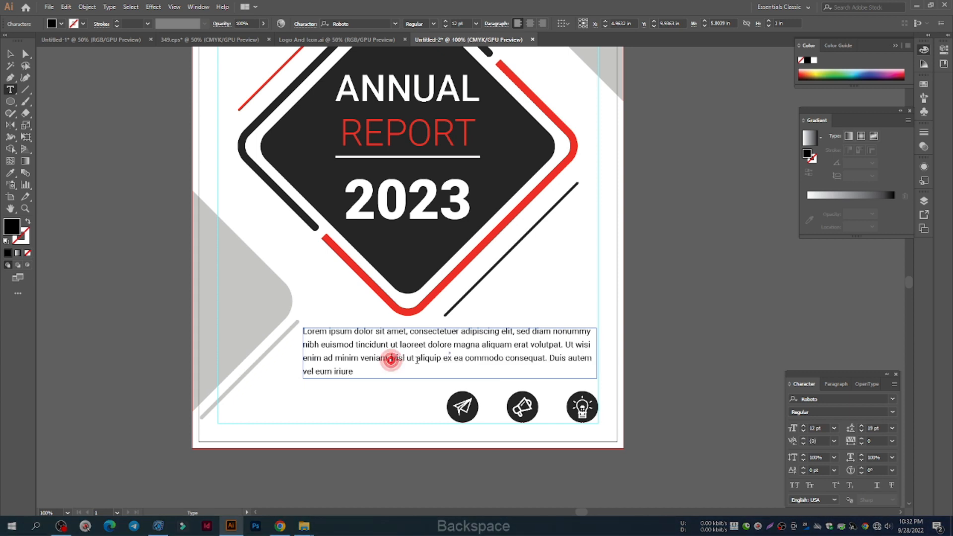
# Step: Nudge the placeholder paragraph right to the margin guide and slightly down towards the icon row
pyautogui.click(11, 55)
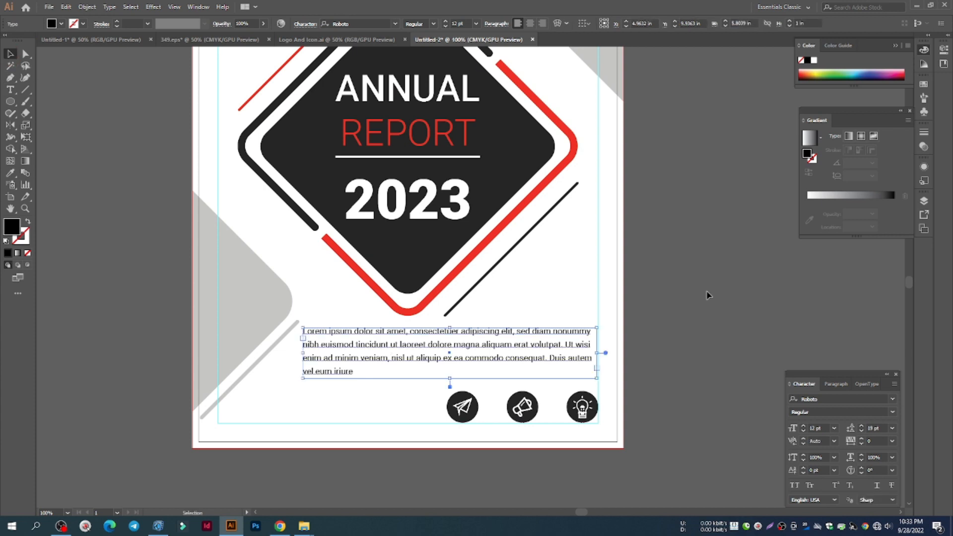
pyautogui.press('Right')
pyautogui.press('Right')
pyautogui.press('Up')
pyautogui.press('Down')
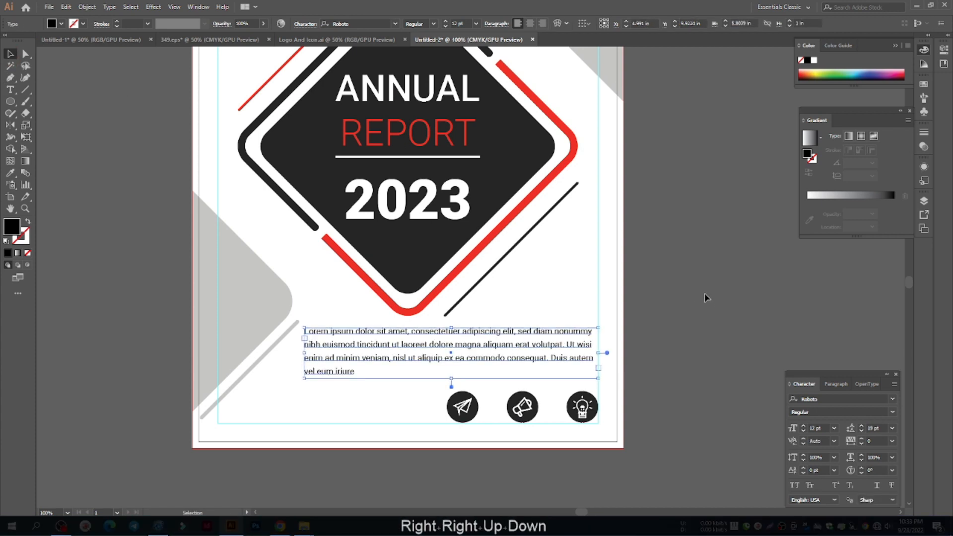
pyautogui.press('Down')
pyautogui.press('Down')
pyautogui.press('Down')
pyautogui.click(723, 293)
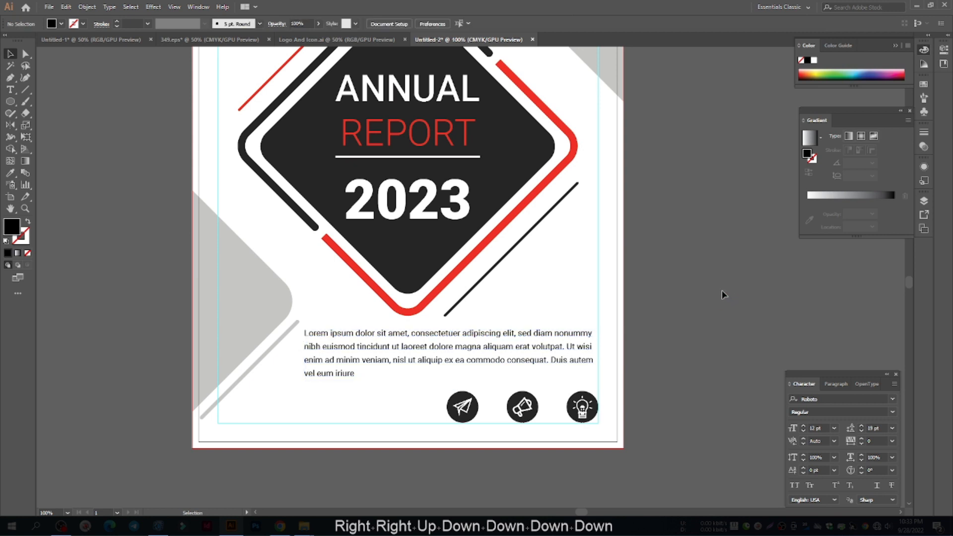
# Step: Lock the white background rectangle so it stays fixed while the artwork above it is selected
pyautogui.keyDown('alt'); pyautogui.scroll(-1, 706, 294); pyautogui.keyUp('alt')
pyautogui.hotkey('alt', 'space')
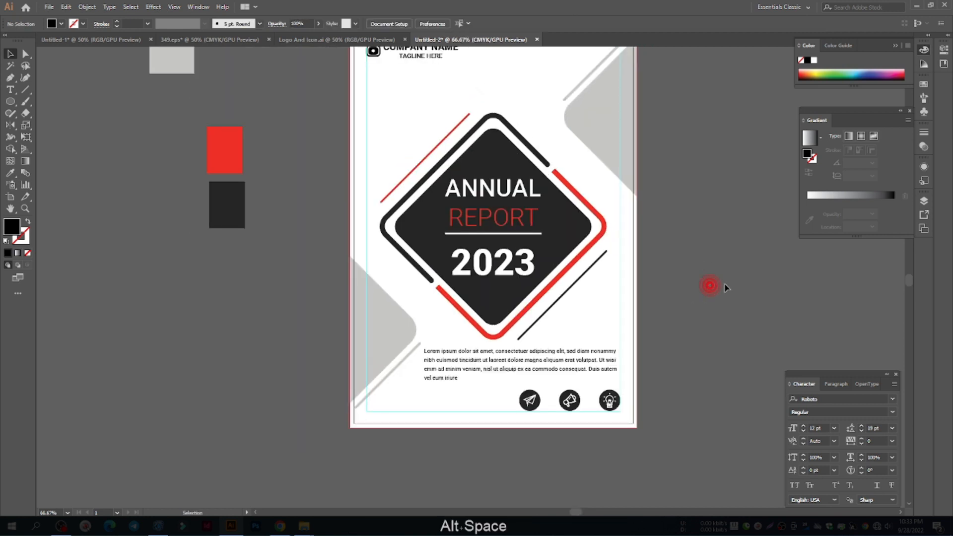
pyautogui.scroll(-1, 714, 283)
pyautogui.hotkey('alt', 'space')
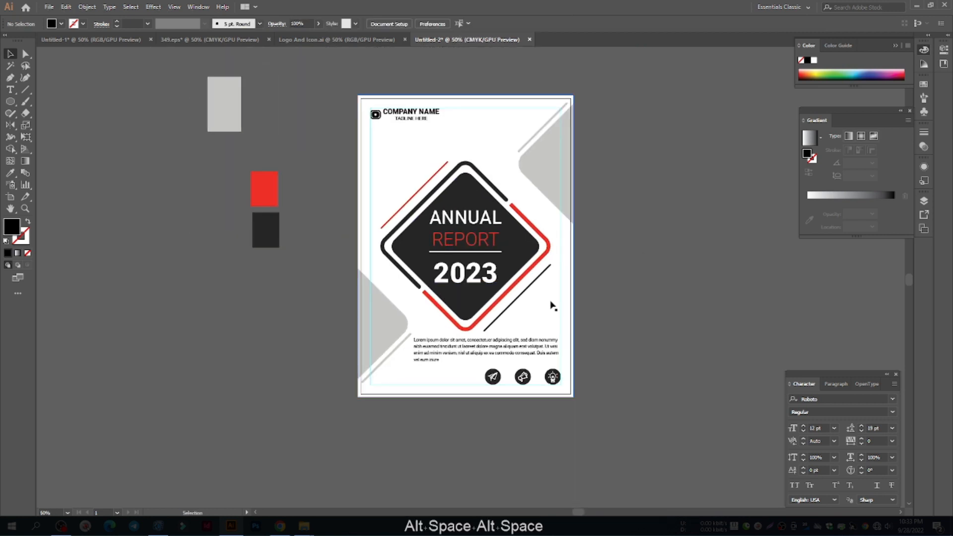
pyautogui.moveTo(545, 305); pyautogui.dragTo(470, 227)
pyautogui.hotkey('ctrl', 'z')
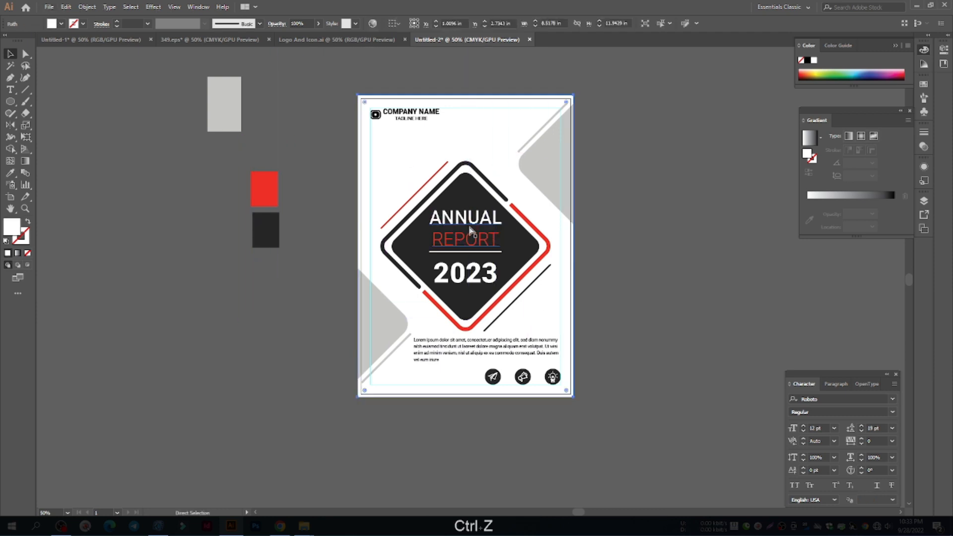
pyautogui.hotkey('ctrl', '2')
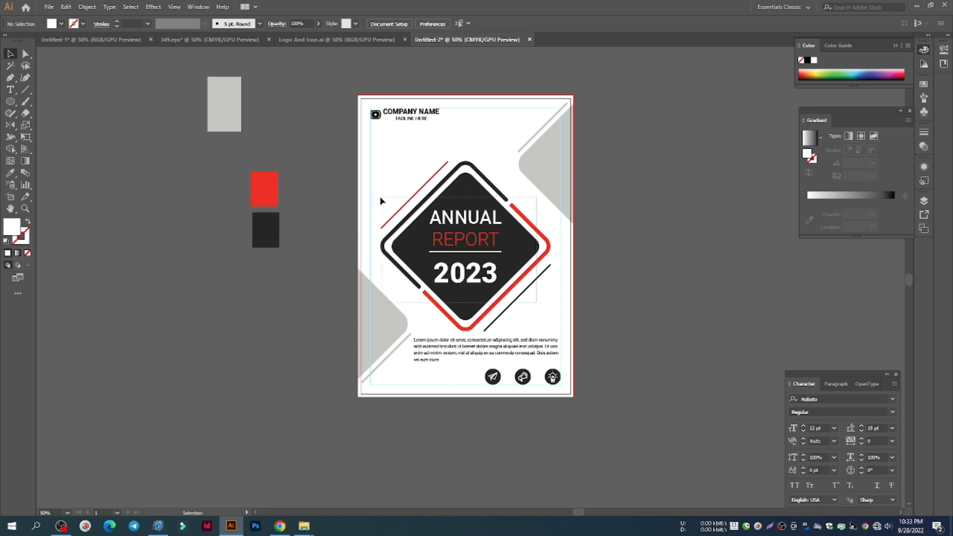
# Step: Group the upper-right grey accent with its stripe, and the lower-left grey accent with its own stripe
pyautogui.click(570, 149)
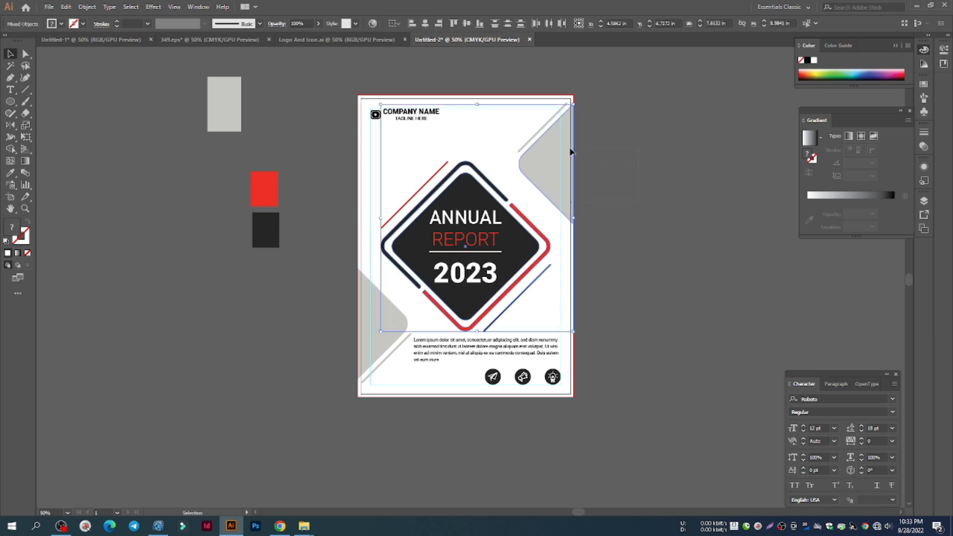
pyautogui.keyDown('shift'); pyautogui.click(552, 119); pyautogui.keyUp('shift')
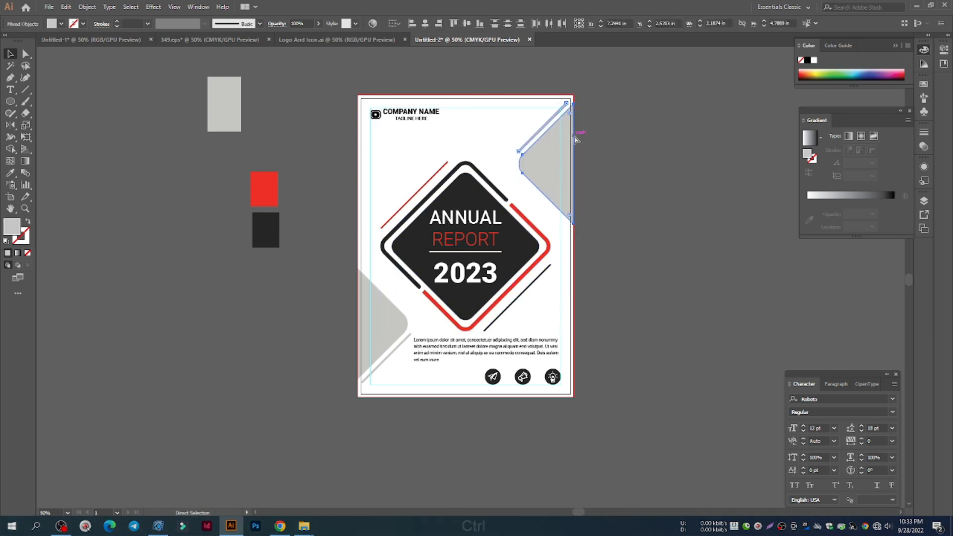
pyautogui.hotkey('ctrl', 'g')
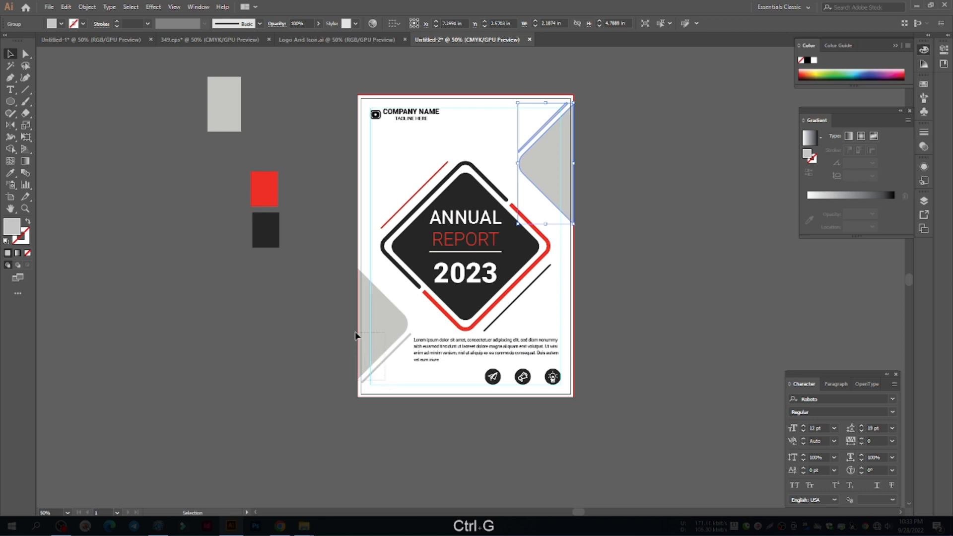
pyautogui.keyDown('ctrl'); pyautogui.click(356, 336); pyautogui.keyUp('ctrl')
pyautogui.hotkey('ctrl', 'g')
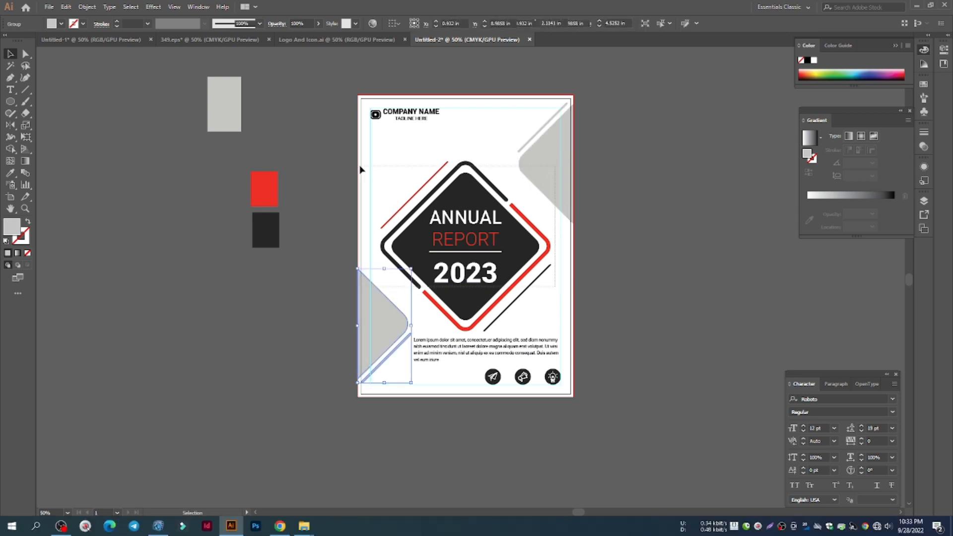
# Step: Nudge the diamond artwork, its title text and both grey accent groups up together to a Y position of about 5 in
pyautogui.hotkey('ctrl', 'a')
pyautogui.press('Up')
pyautogui.press('Up')
pyautogui.press('Up')
pyautogui.press('Up')
pyautogui.press('Up')
pyautogui.press('Up')
pyautogui.press('Up')
pyautogui.press('Up')
pyautogui.press('Up')
pyautogui.press('Up')
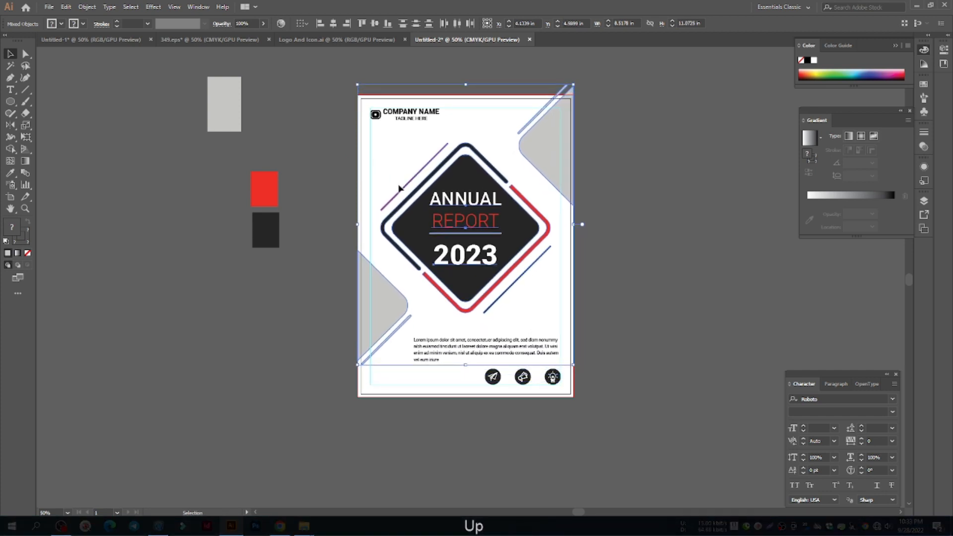
pyautogui.press('Down')
pyautogui.press('Down')
pyautogui.press('Down')
pyautogui.press('Down')
pyautogui.press('Down')
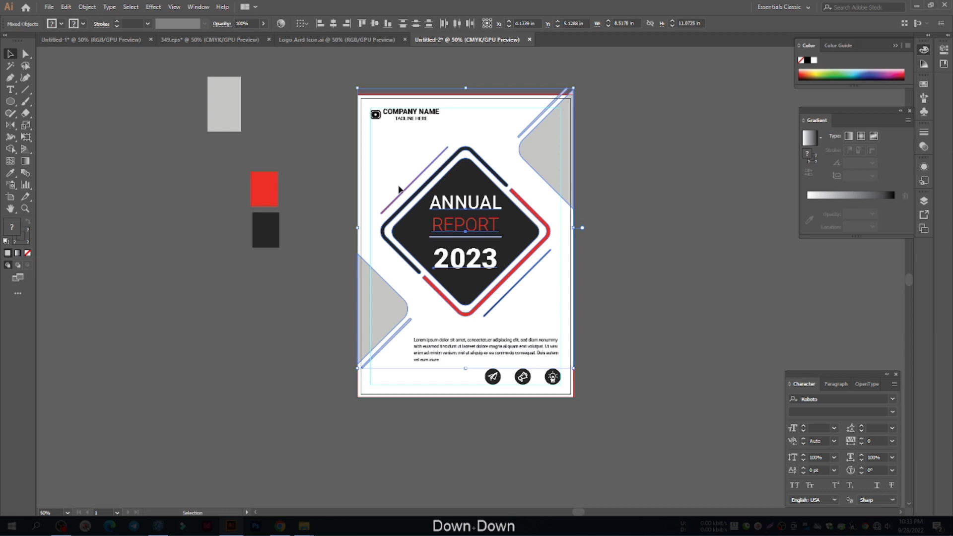
pyautogui.press('Down')
pyautogui.press('Up')
pyautogui.press('Up')
pyautogui.press('Up')
pyautogui.press('Up')
pyautogui.press('Up')
pyautogui.press('Up')
pyautogui.press('Up')
pyautogui.press('Up')
pyautogui.press('Up')
pyautogui.press('Up')
pyautogui.press('Up')
pyautogui.press('Up')
pyautogui.press('Up')
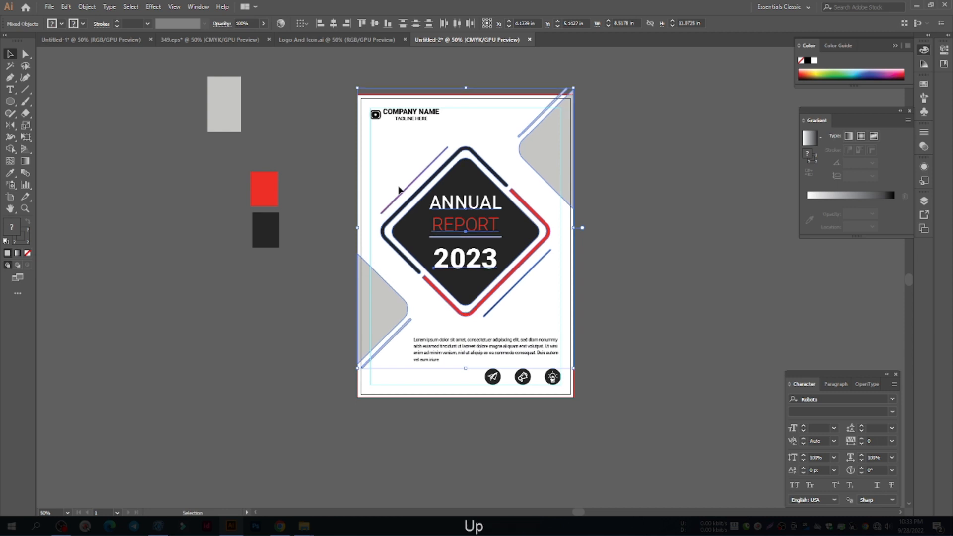
pyautogui.press('Down')
pyautogui.press('Down')
pyautogui.press('Down')
pyautogui.press('Down')
pyautogui.press('Down')
pyautogui.press('Down')
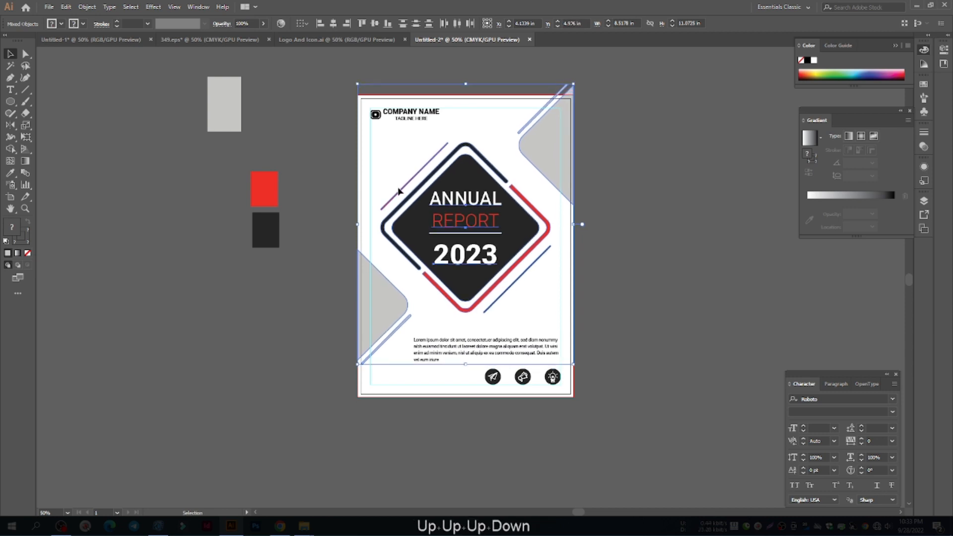
pyautogui.click(656, 268)
# Step: Try to scale the lower-left grey accent group down proportionally to about 1.74 in wide
pyautogui.click(378, 323)
pyautogui.moveTo(384, 369); pyautogui.dragTo(404, 366)
pyautogui.hotkey('ctrl', 'z')
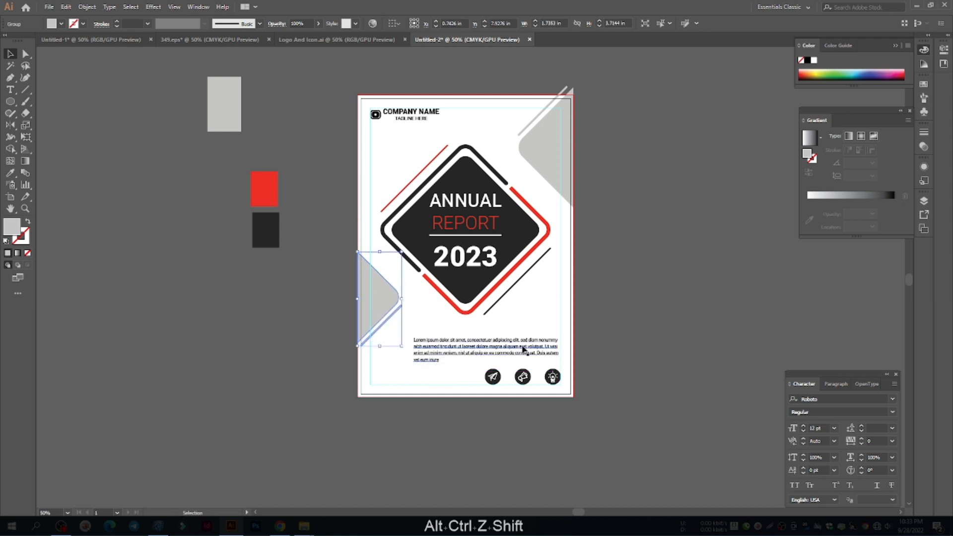
pyautogui.click(604, 311)
pyautogui.scroll(1, 465, 284)
pyautogui.hotkey('ctrl', 'z')
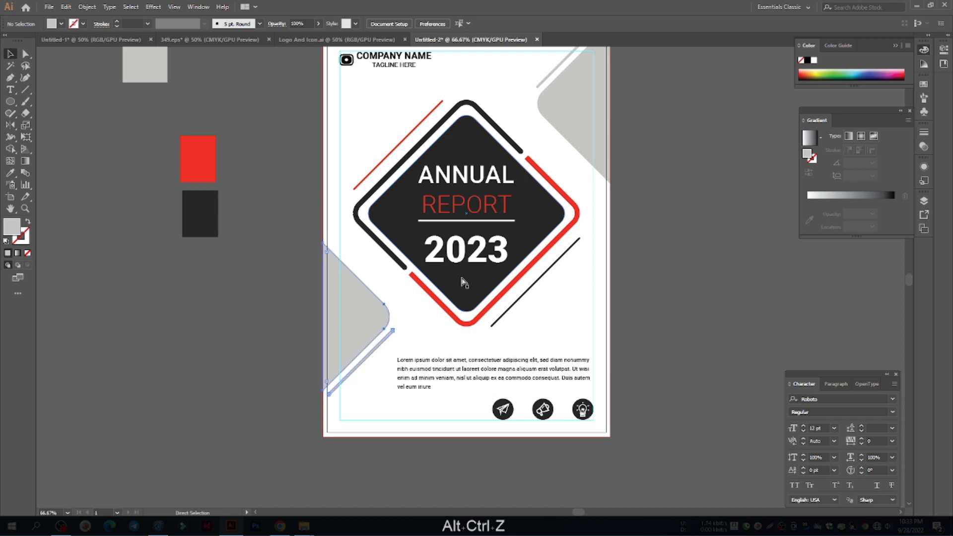
pyautogui.hotkey('ctrl', 'z')
pyautogui.click(680, 319)
pyautogui.scroll(-2, 366, 261)
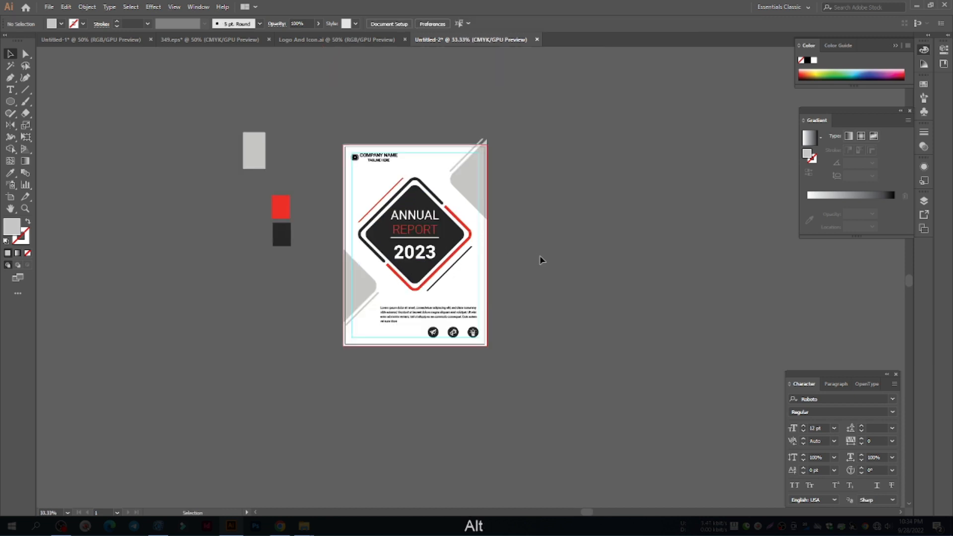
# Step: Nudge the placeholder paragraph up to a Y position of about 9.5 in, widening the gap above the icon row
pyautogui.scroll(3, 410, 322)
pyautogui.click(426, 304)
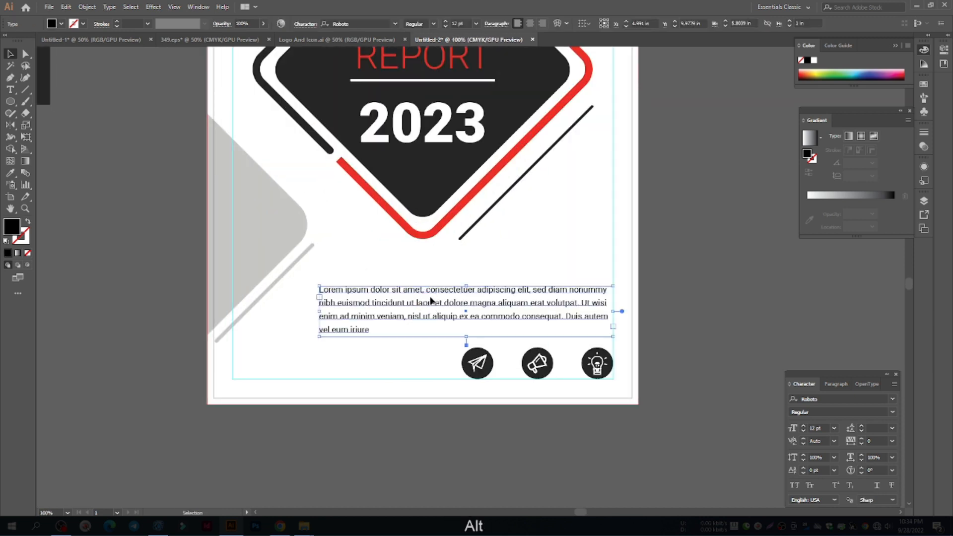
pyautogui.press('Up')
pyautogui.press('Up')
pyautogui.press('Up')
pyautogui.press('Up')
pyautogui.press('Up')
pyautogui.press('Up')
pyautogui.press('Up')
pyautogui.press('Up')
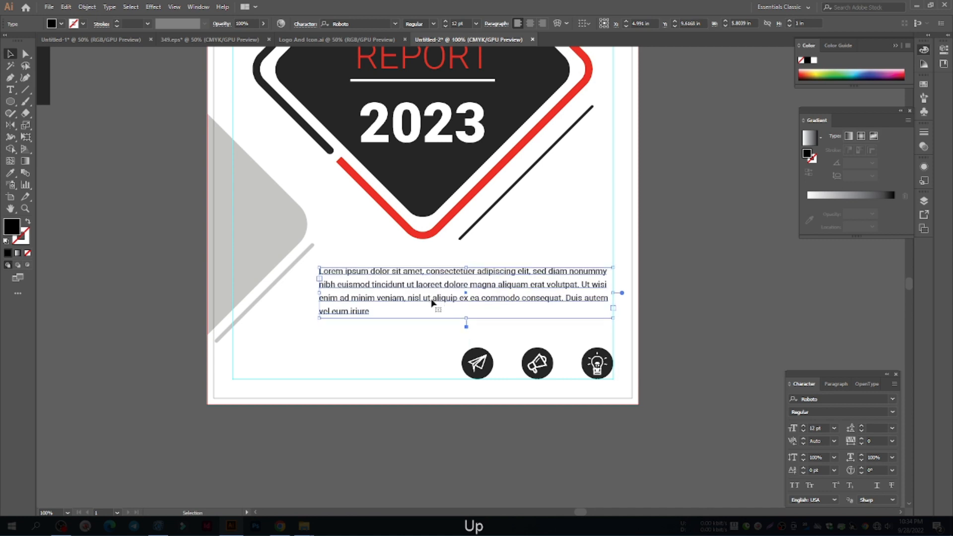
pyautogui.press('Up')
pyautogui.press('Up')
pyautogui.press('Up')
pyautogui.press('Up')
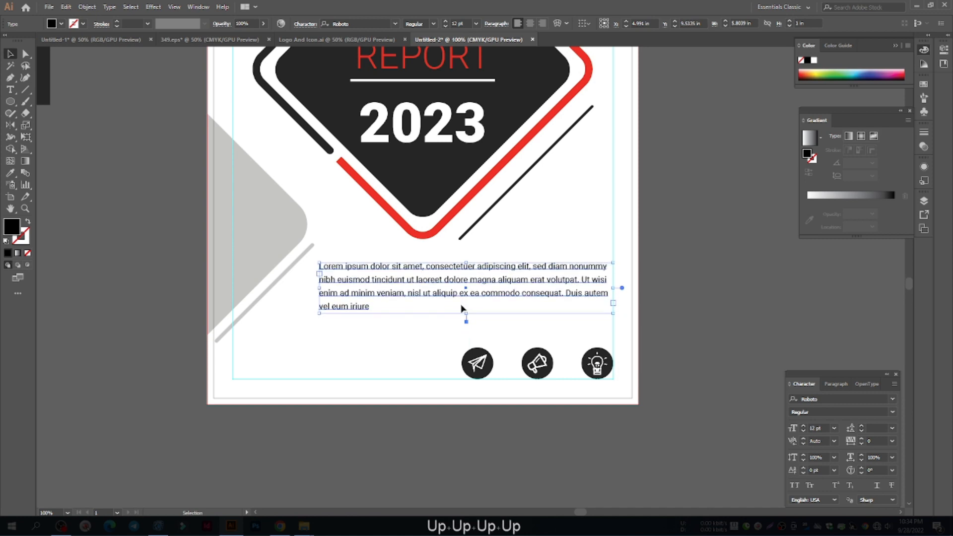
pyautogui.click(702, 304)
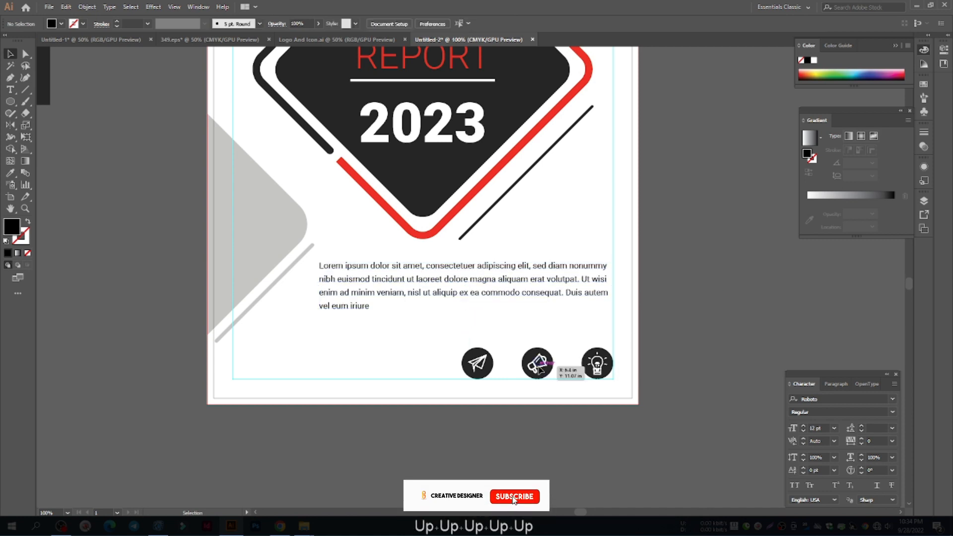
pyautogui.click(586, 368)
pyautogui.click(716, 332)
# Step: Unlock the background and trim the parts of the upper-right grey accent and stripe beyond its top edge with Shape Builder
pyautogui.scroll(-2, 564, 330)
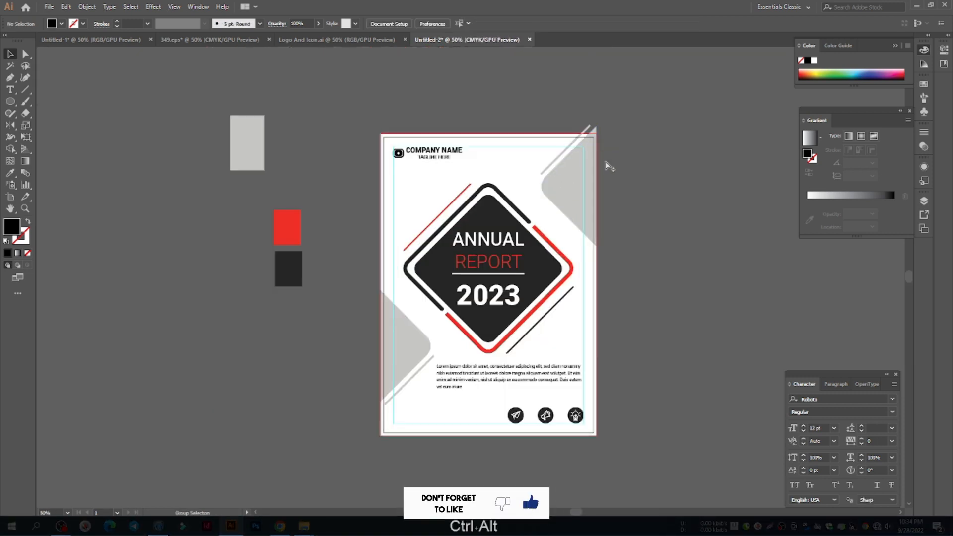
pyautogui.hotkey('ctrl', 'alt', '2')
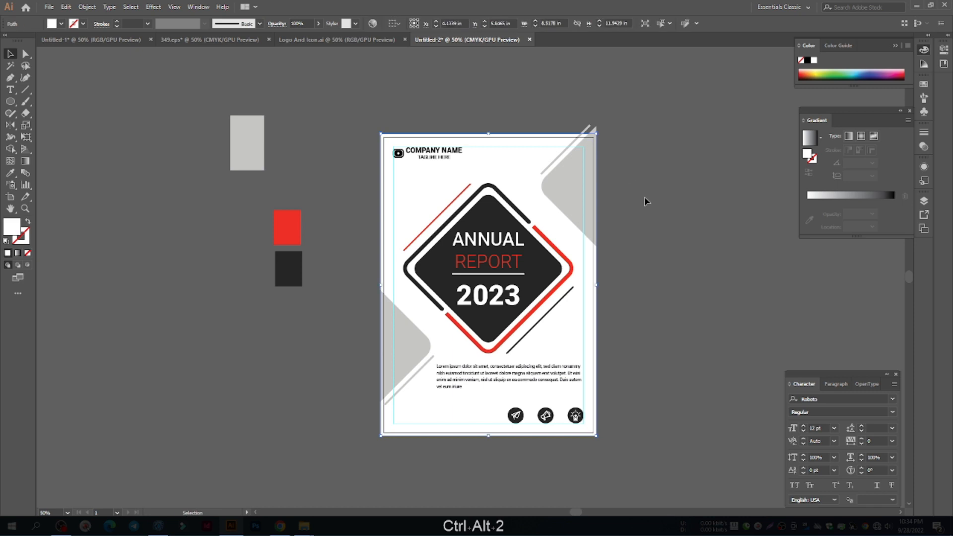
pyautogui.moveTo(562, 126); pyautogui.dragTo(607, 128)
pyautogui.click(10, 149)
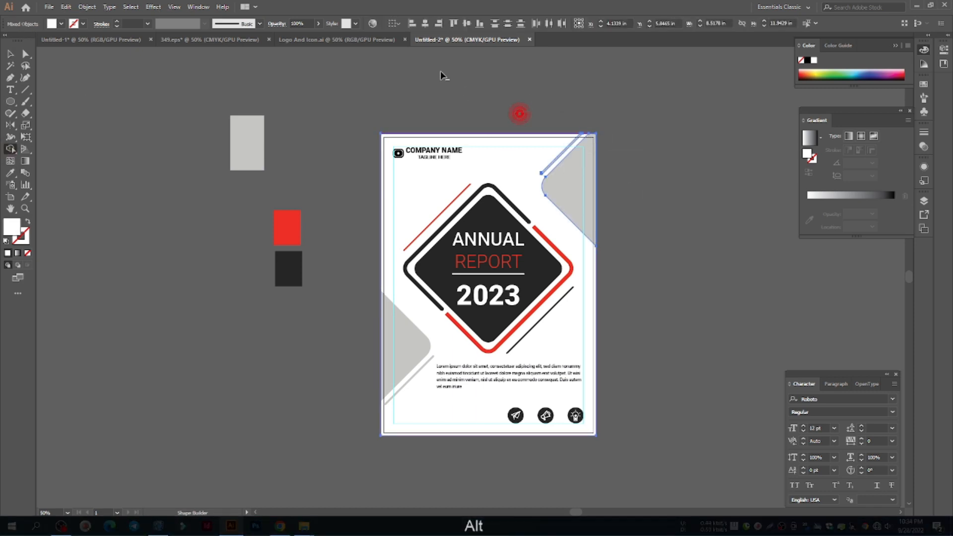
pyautogui.scroll(1, 596, 141)
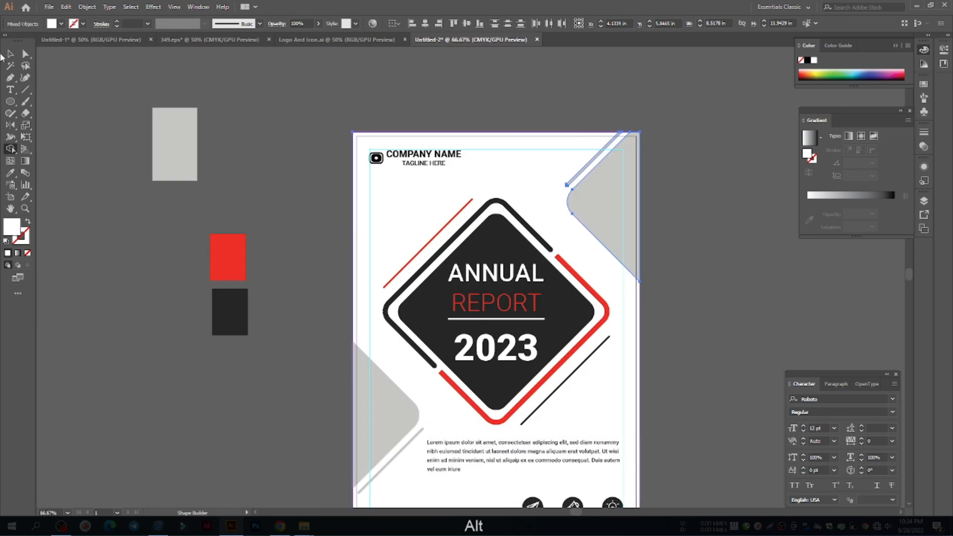
pyautogui.click(10, 53)
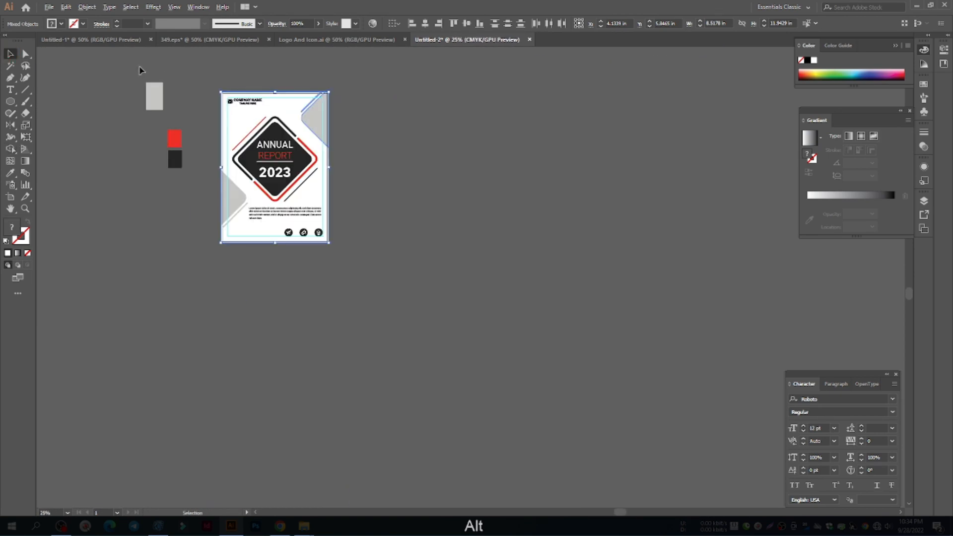
# Step: Check the trimmed cover artwork in outline view and return to the normal preview
pyautogui.scroll(-3, 145, 71)
pyautogui.scroll(2, 172, 75)
pyautogui.hotkey('ctrl', 'y')
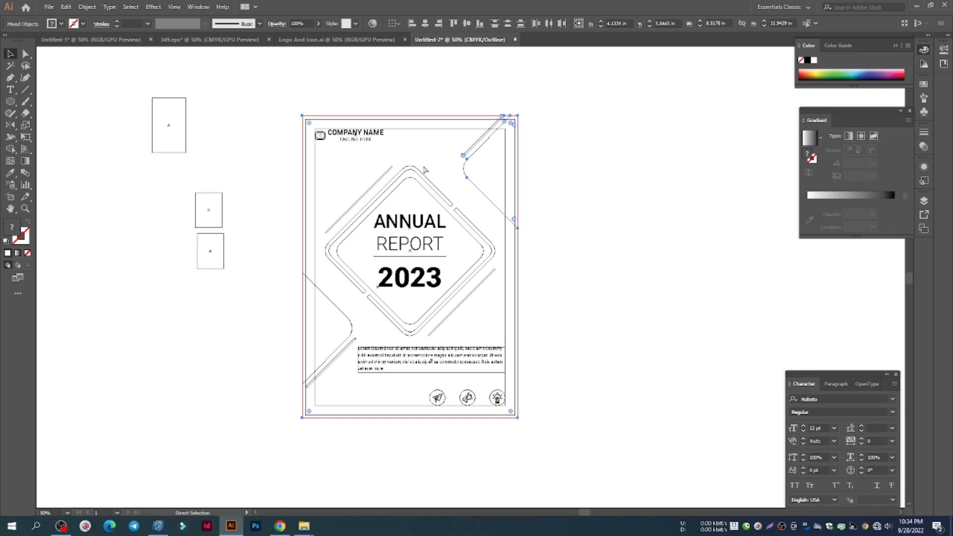
pyautogui.hotkey('ctrl', 'y')
pyautogui.click(646, 283)
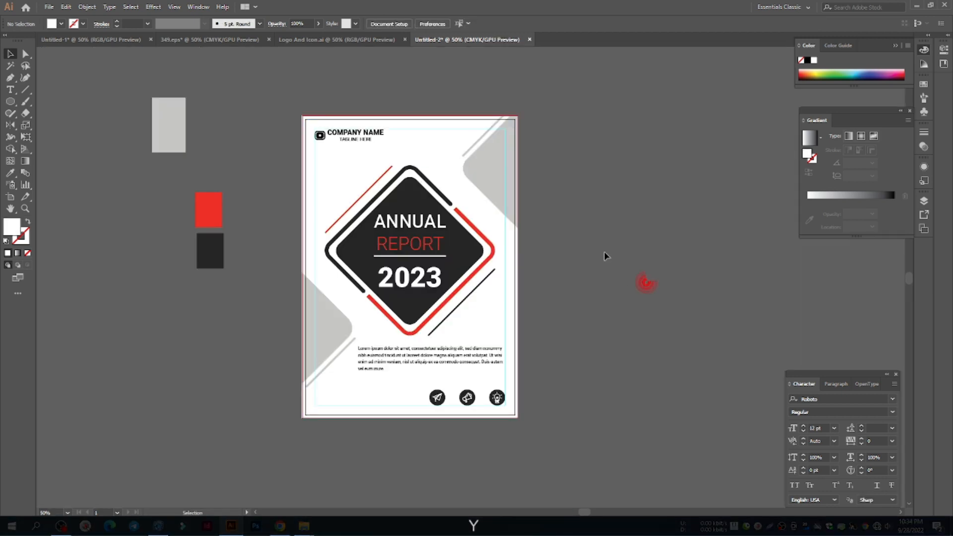
pyautogui.scroll(1, 467, 258)
pyautogui.moveTo(611, 224); pyautogui.dragTo(606, 238)
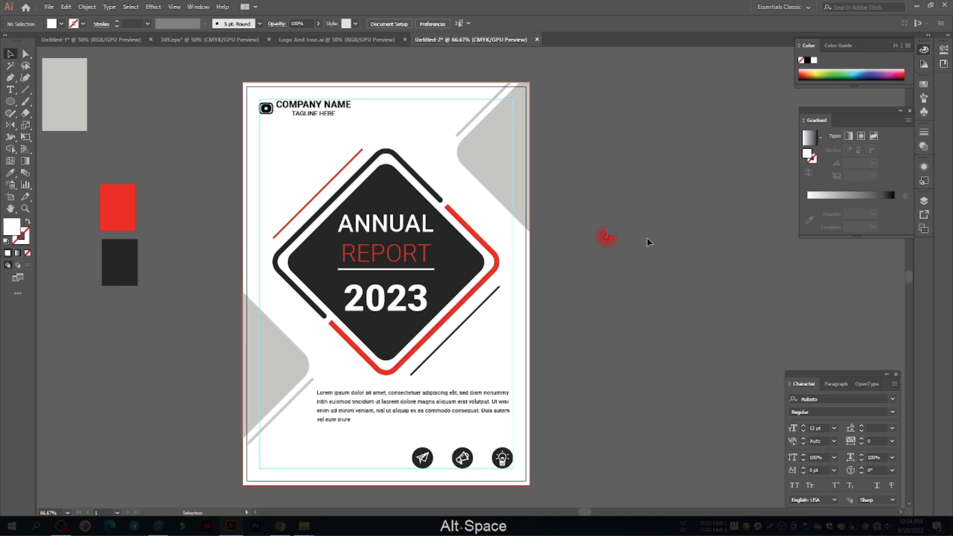
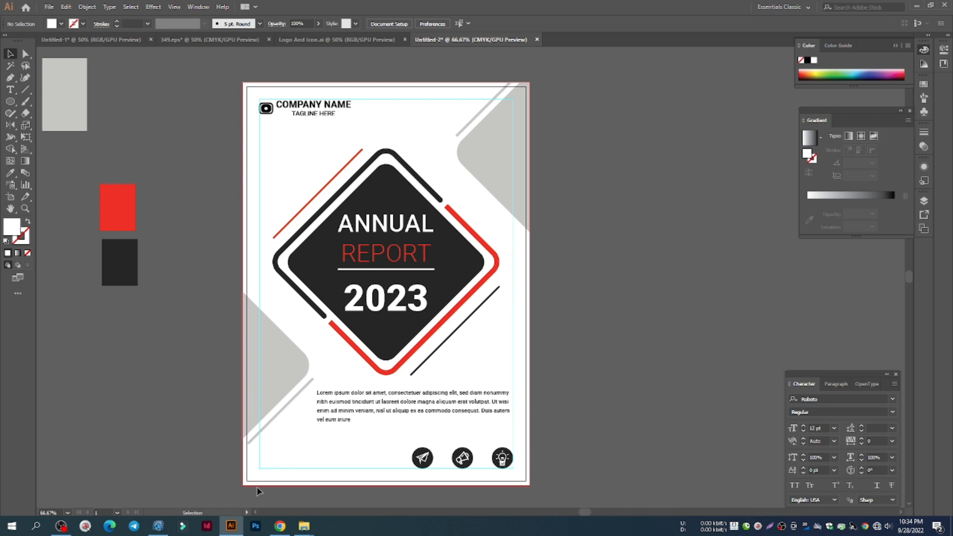
pyautogui.click(9, 89)
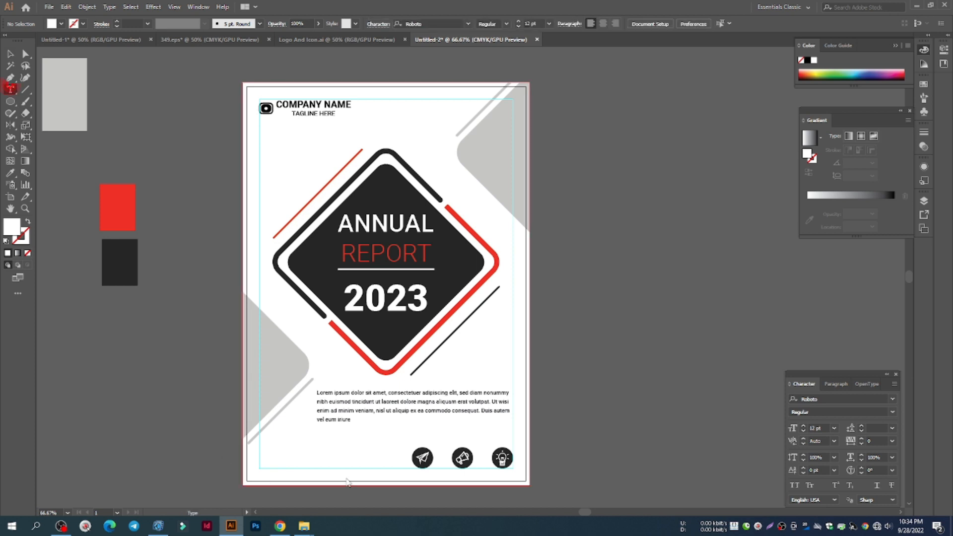
pyautogui.click(276, 458)
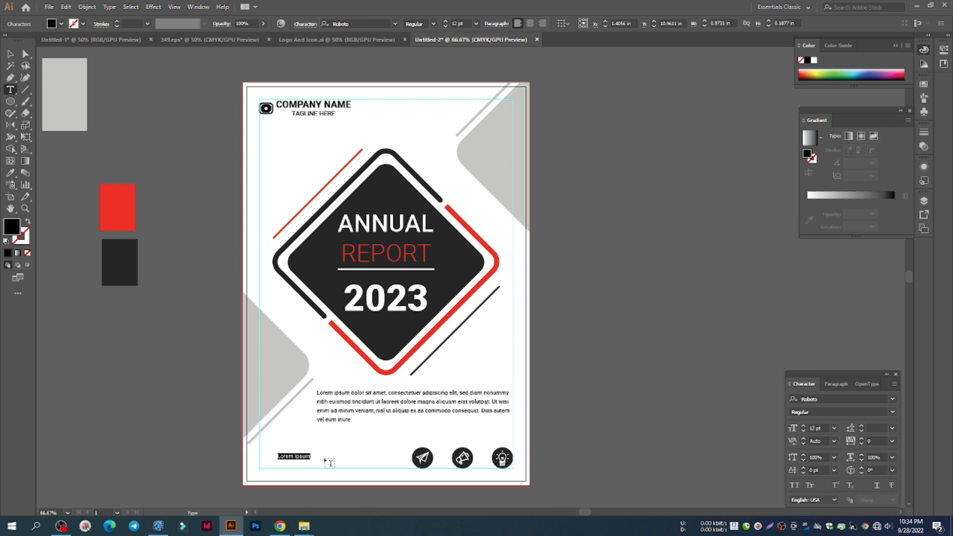
pyautogui.write('www')
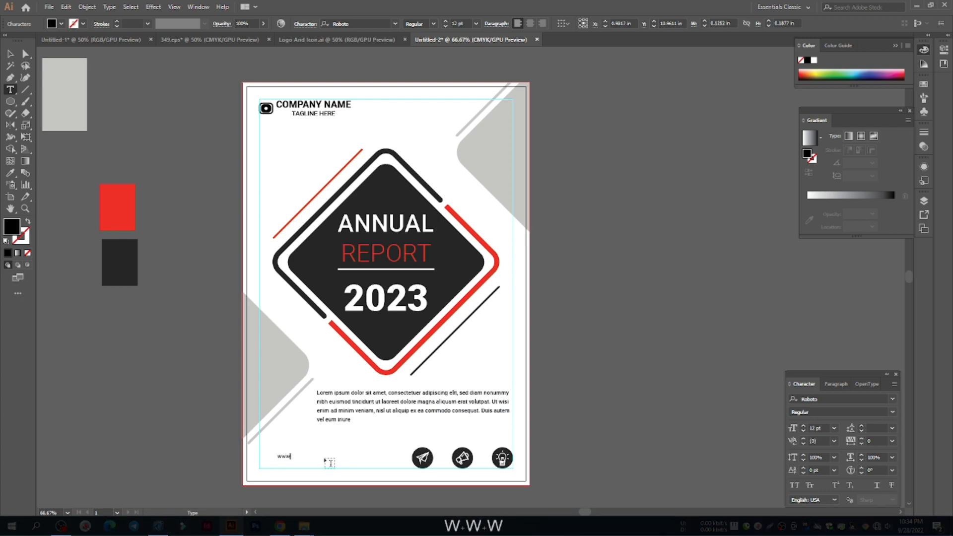
pyautogui.write('.webd')
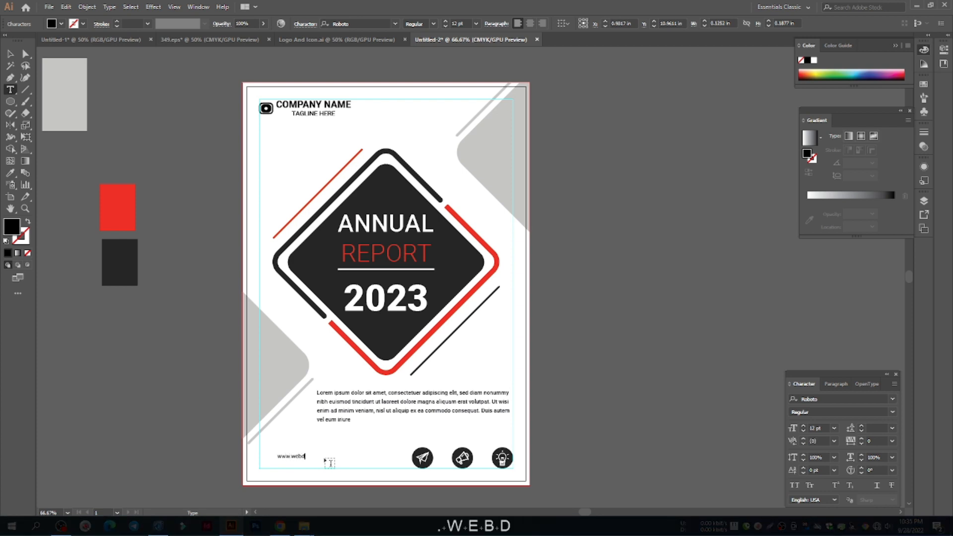
pyautogui.press('BackSpace')
pyautogui.write('sir')
pyautogui.press('BackSpace')
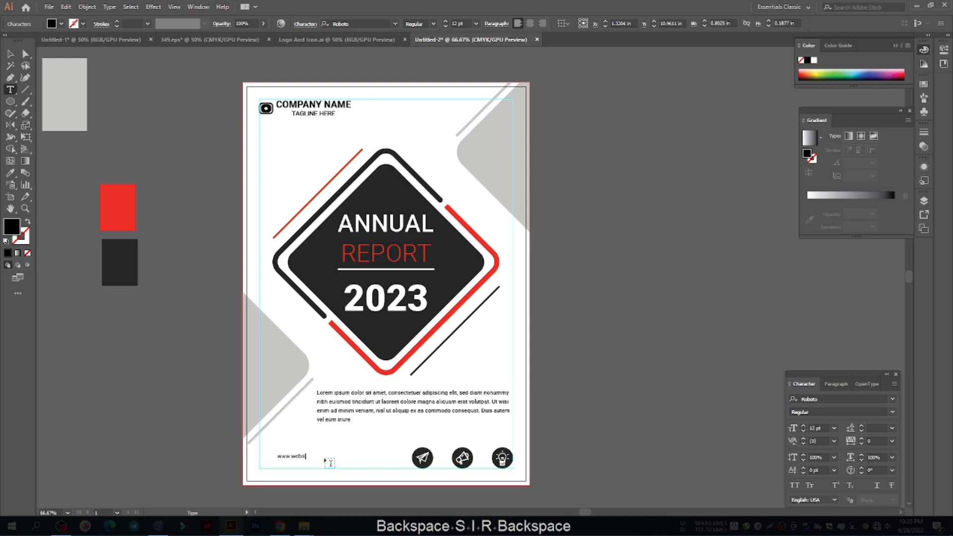
pyautogui.write('te')
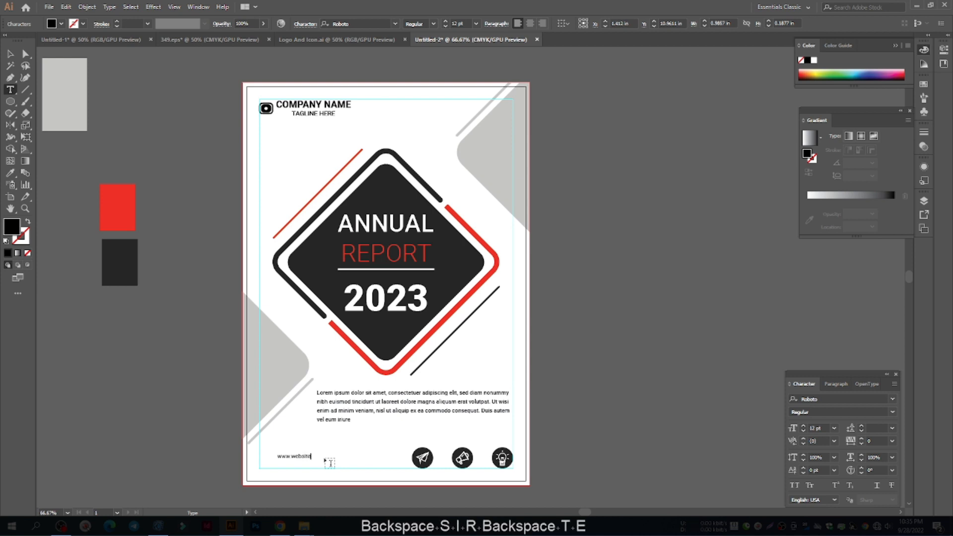
pyautogui.write('name')
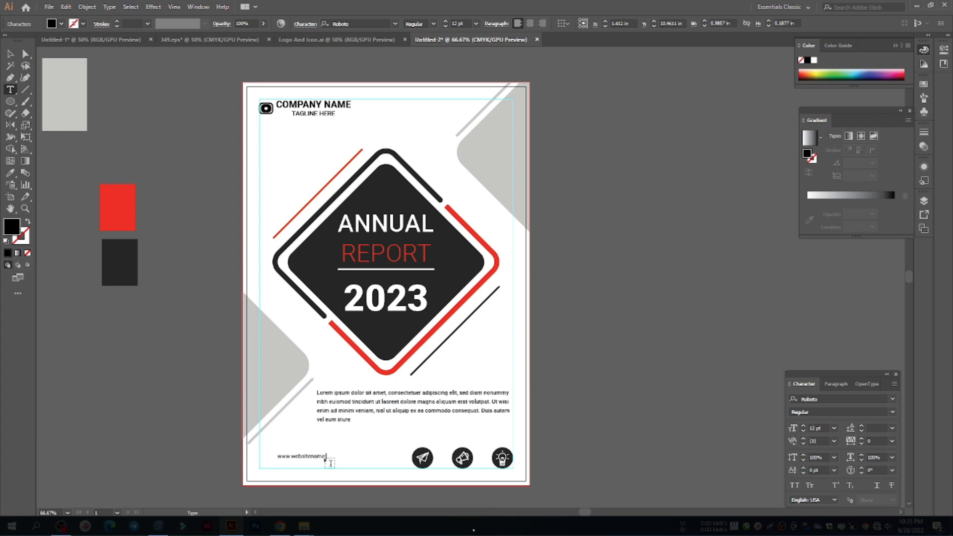
pyautogui.write('.com')
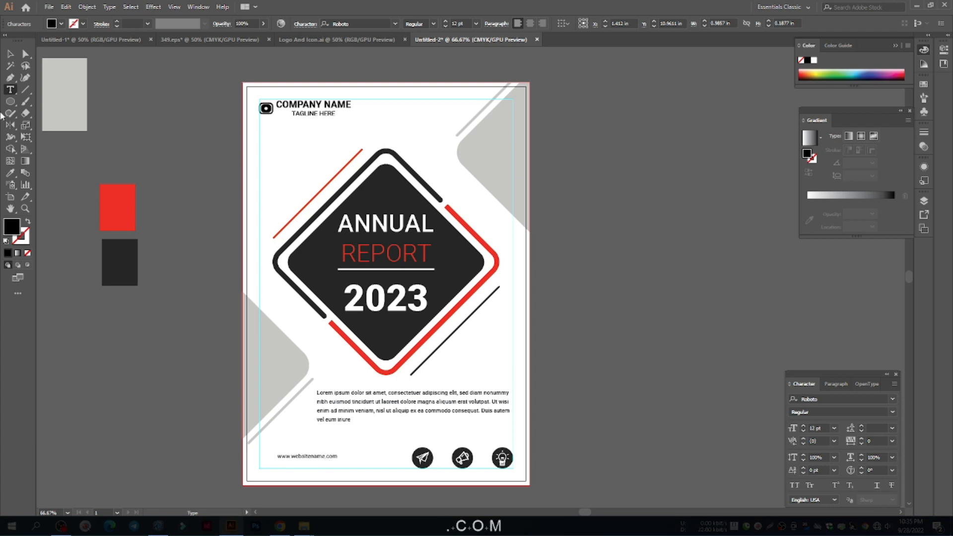
pyautogui.click(10, 54)
# Step: Place the website text against the lower-left margin guides and enlarge it proportionally to about 17.93 pt
pyautogui.scroll(4, 297, 470)
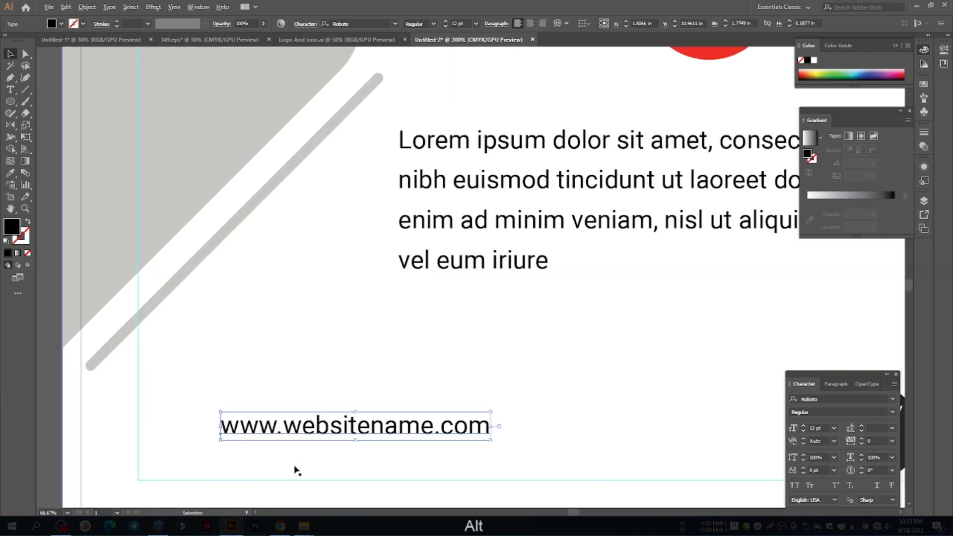
pyautogui.scroll(-1, 296, 470)
pyautogui.scroll(1, 296, 470)
pyautogui.scroll(-2, 323, 422)
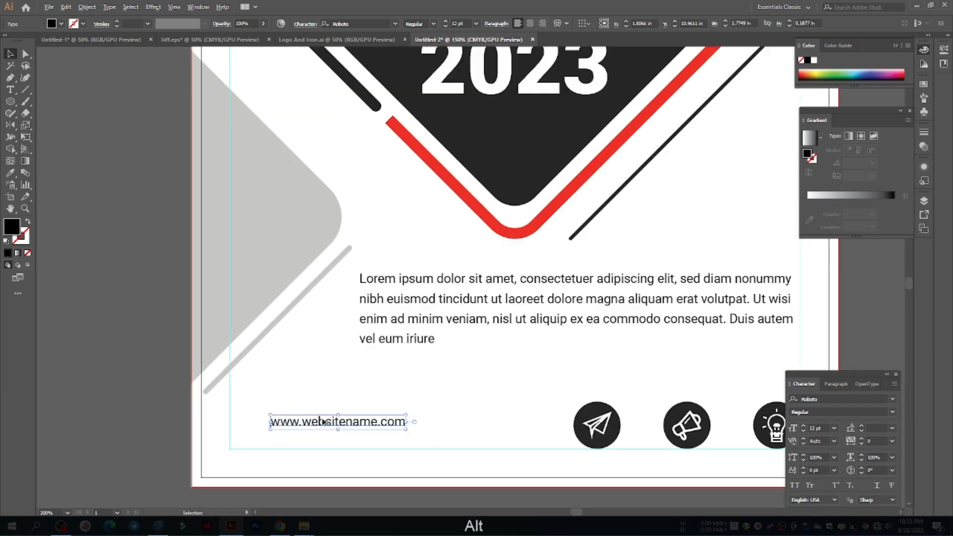
pyautogui.moveTo(353, 428); pyautogui.dragTo(307, 438)
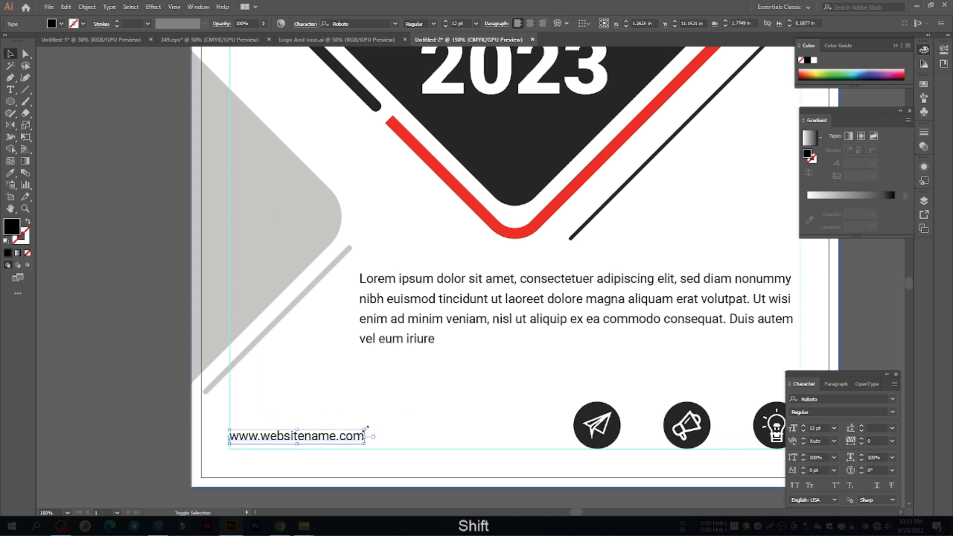
pyautogui.moveTo(366, 428); pyautogui.dragTo(423, 435)
pyautogui.press('Down')
pyautogui.press('Up')
pyautogui.press('Up')
pyautogui.press('Up')
pyautogui.press('Up')
pyautogui.press('Up')
pyautogui.press('Up')
pyautogui.press('Up')
pyautogui.press('Up')
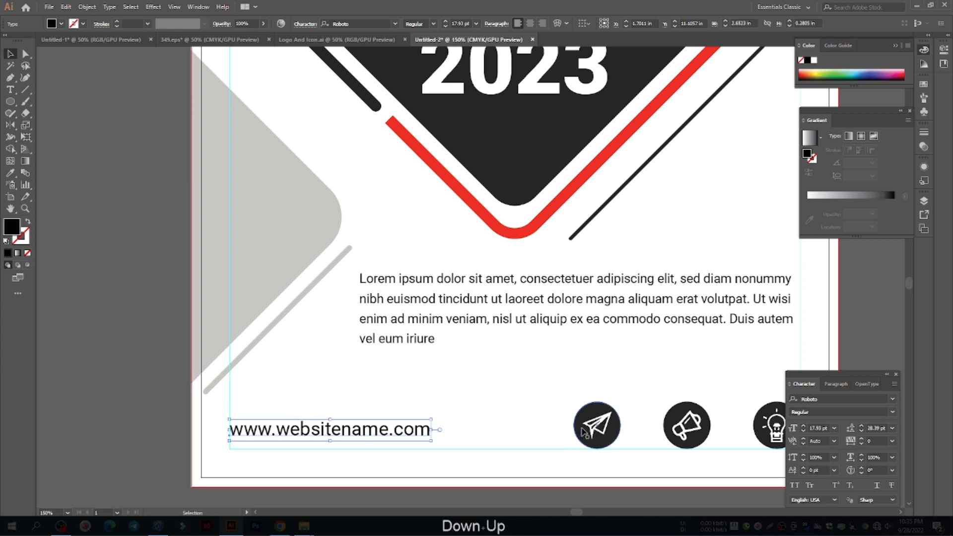
# Step: Align the website text with the circled icon row along their vertical centres
pyautogui.keyDown('shift'); pyautogui.click(590, 432); pyautogui.keyUp('shift')
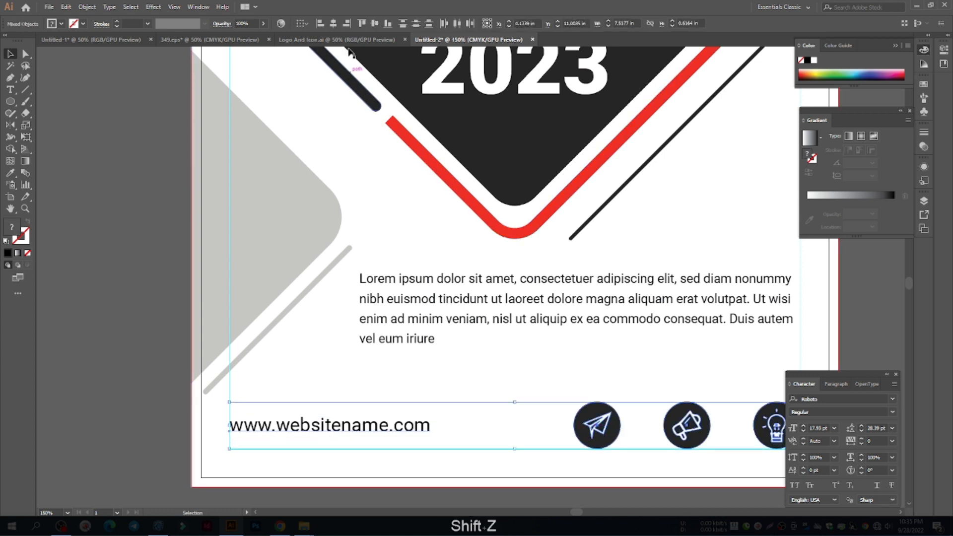
pyautogui.click(375, 24)
pyautogui.scroll(-1, 317, 345)
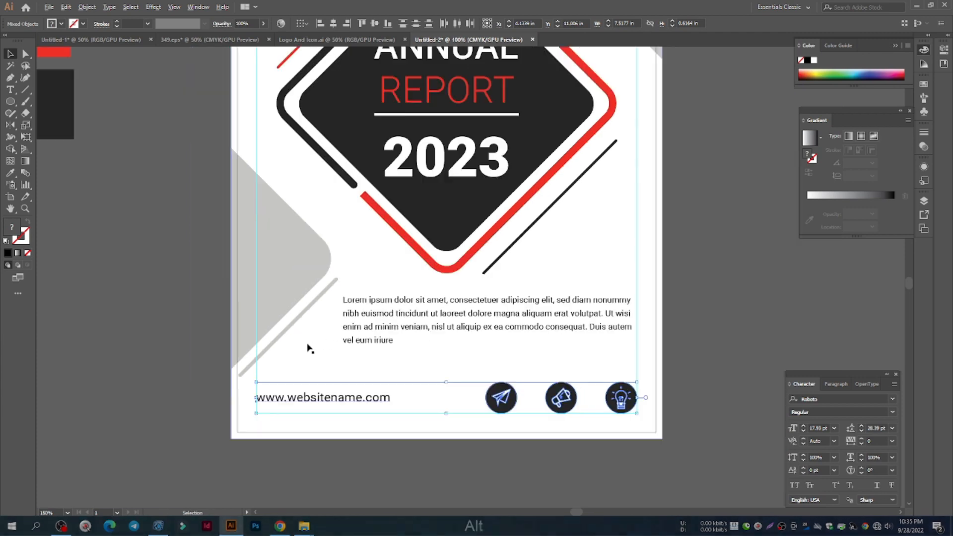
pyautogui.scroll(4, 643, 445)
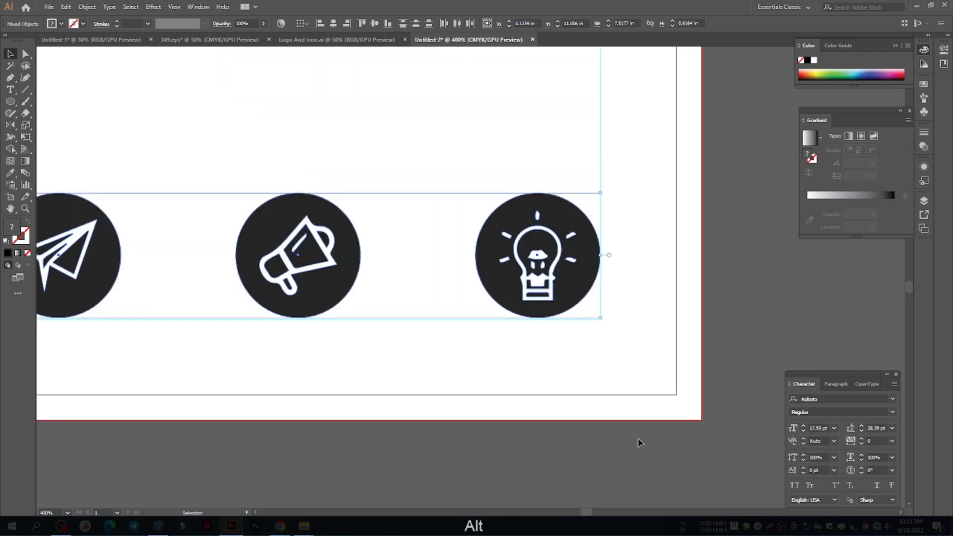
pyautogui.press('Up')
pyautogui.press('Down')
pyautogui.scroll(-3, 730, 407)
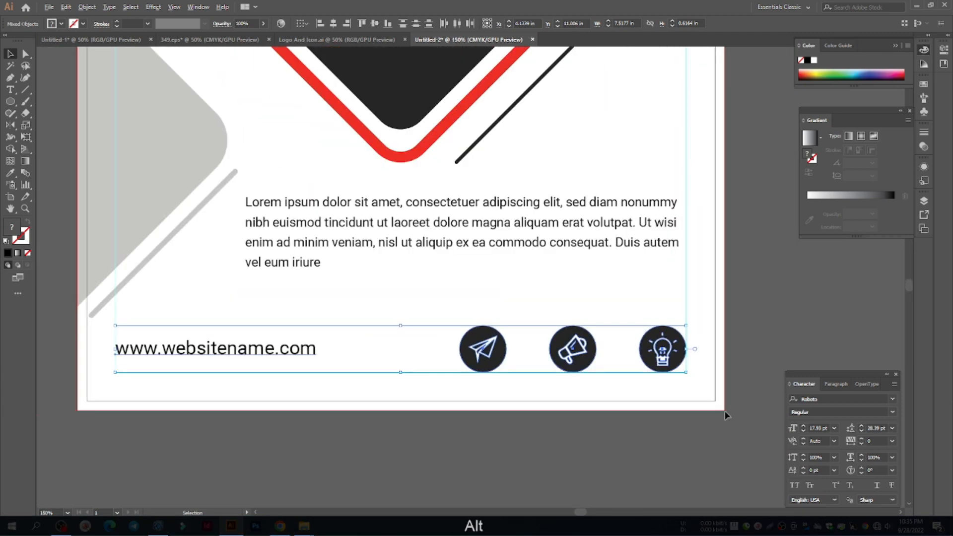
pyautogui.click(451, 468)
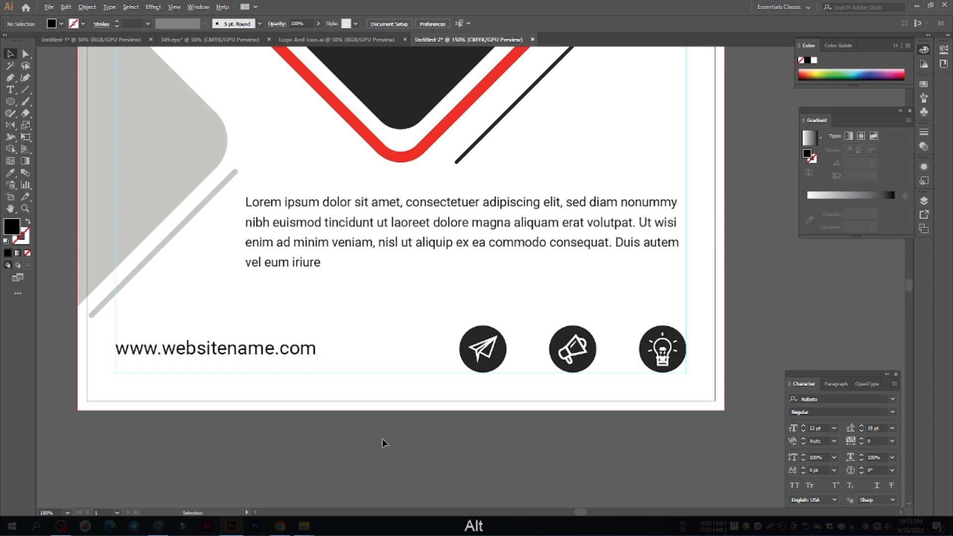
# Step: Draw a horizontal line about 2.64 in long on the bottom margin guide beneath the website text
pyautogui.scroll(-1, 383, 439)
pyautogui.moveTo(332, 432); pyautogui.dragTo(340, 447)
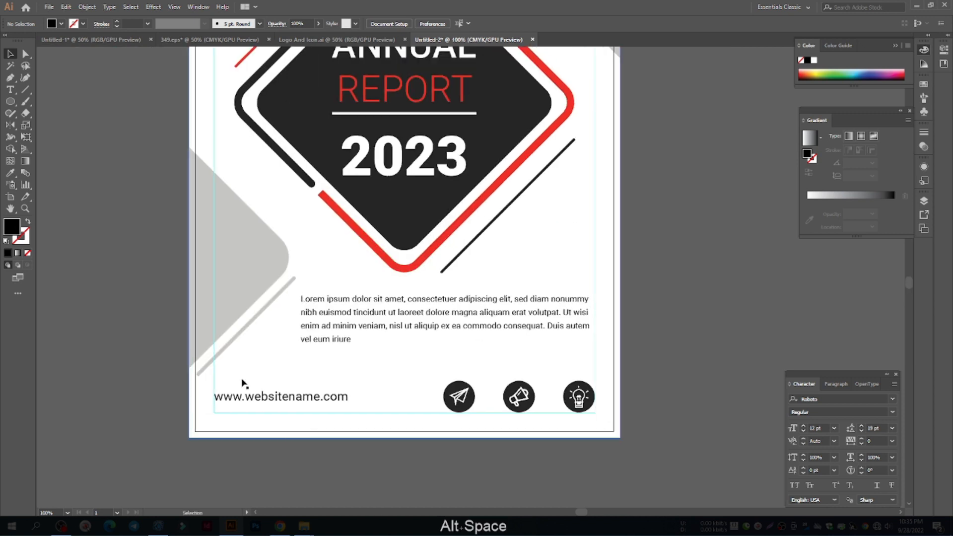
pyautogui.click(25, 89)
pyautogui.scroll(5, 294, 477)
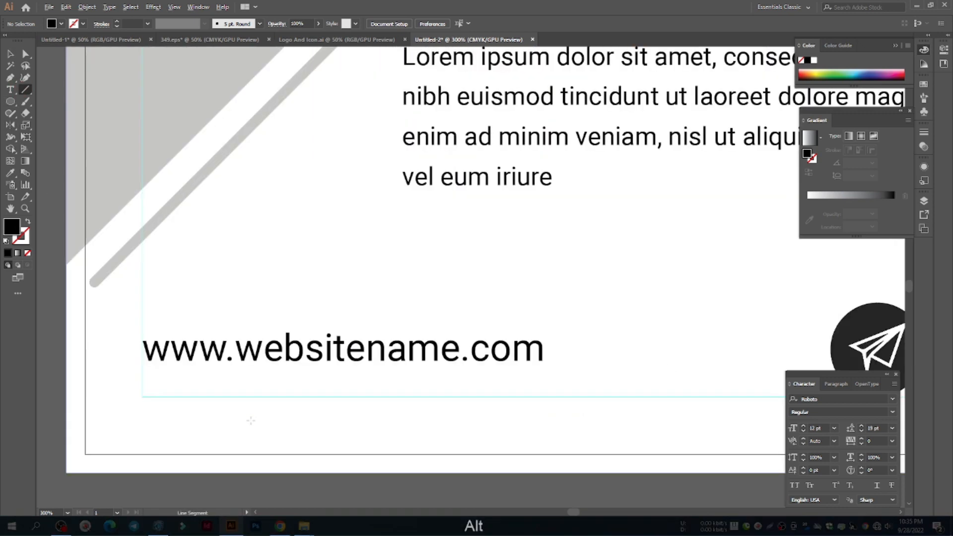
pyautogui.moveTo(121, 386); pyautogui.dragTo(641, 391)
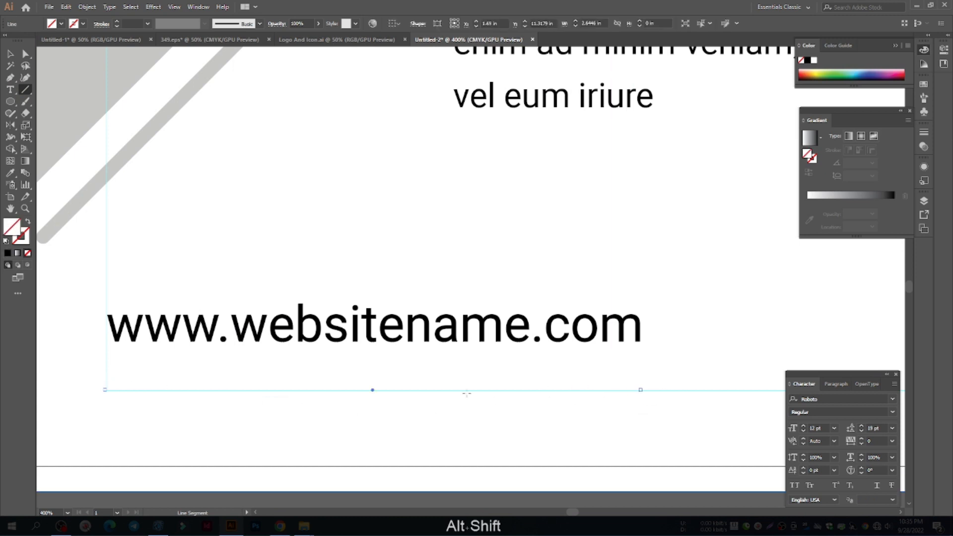
# Step: Give the line beneath the website text a 2 pt stroke in the grey sampled from the lower-left accent, without a fill
pyautogui.scroll(-4, 452, 392)
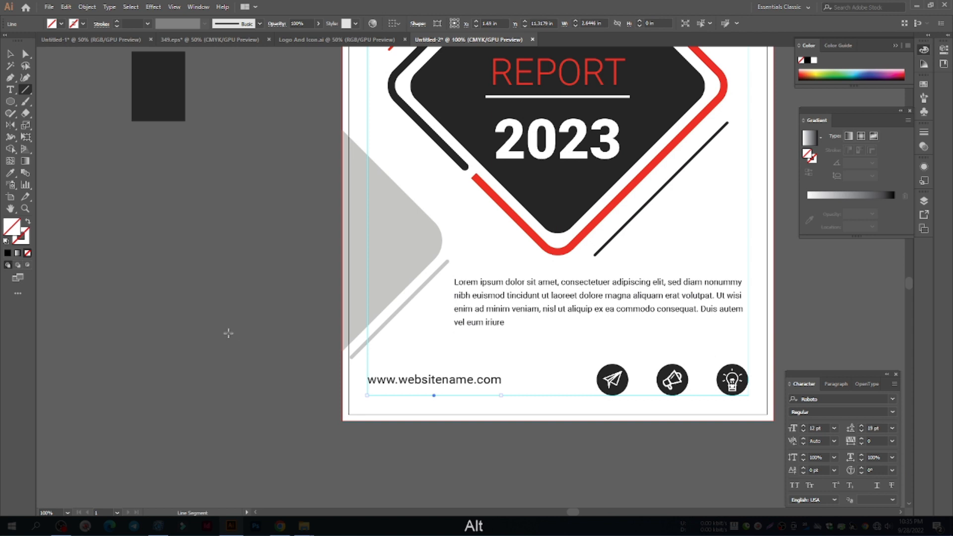
pyautogui.press('i')
pyautogui.click(387, 277)
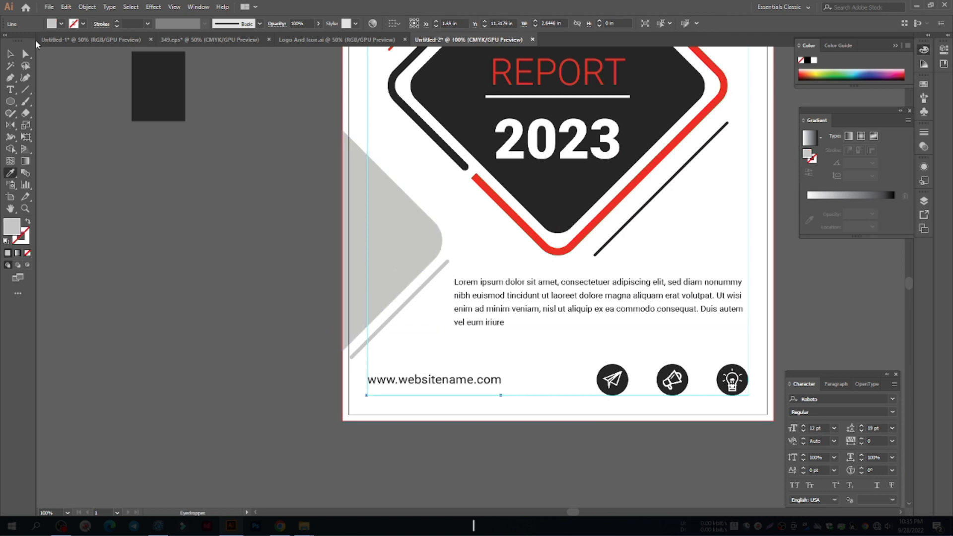
pyautogui.click(27, 222)
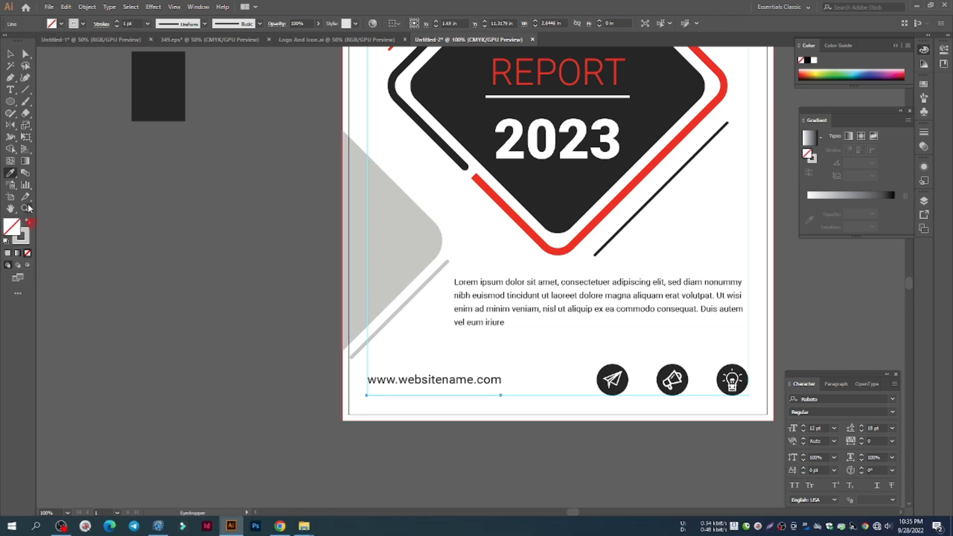
pyautogui.click(9, 53)
pyautogui.click(117, 21)
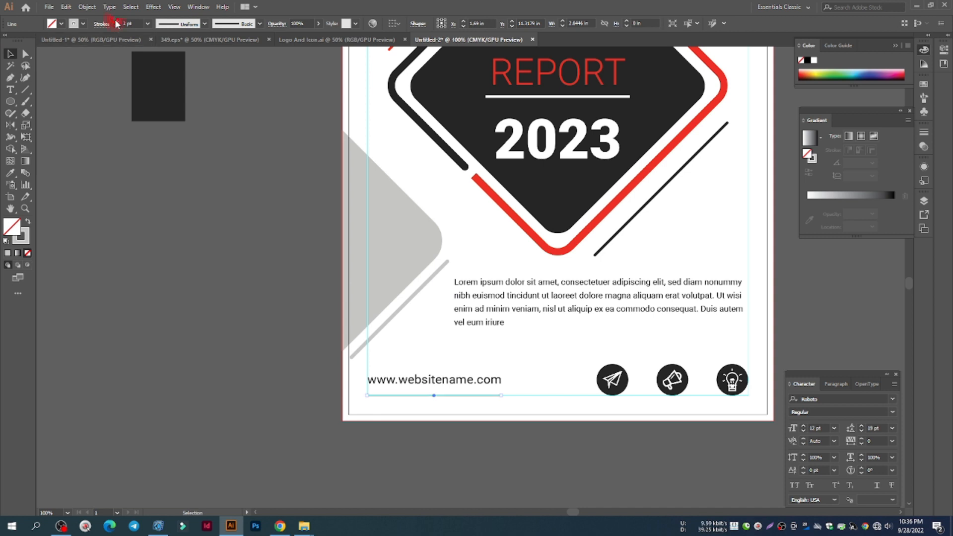
pyautogui.click(187, 274)
# Step: Set round caps on the line beneath the website text
pyautogui.scroll(3, 472, 413)
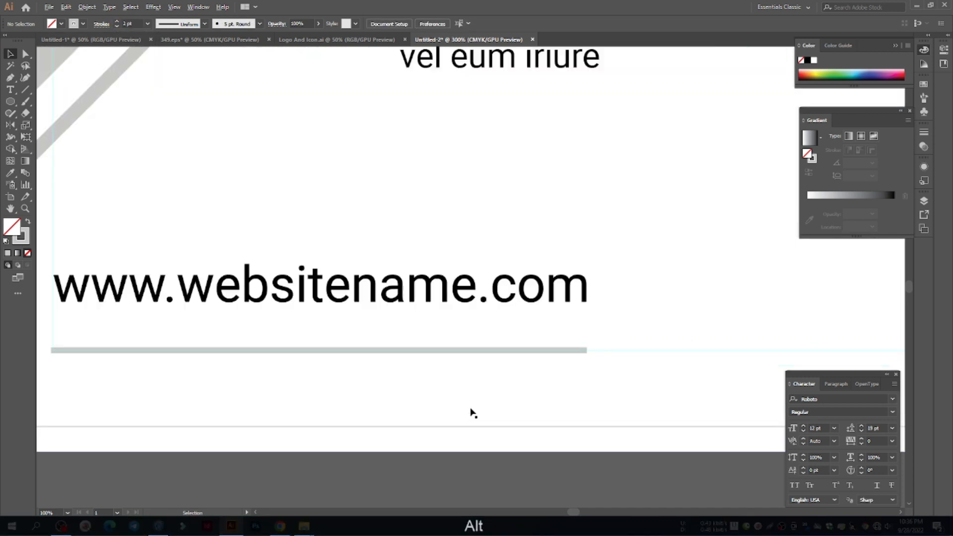
pyautogui.click(462, 351)
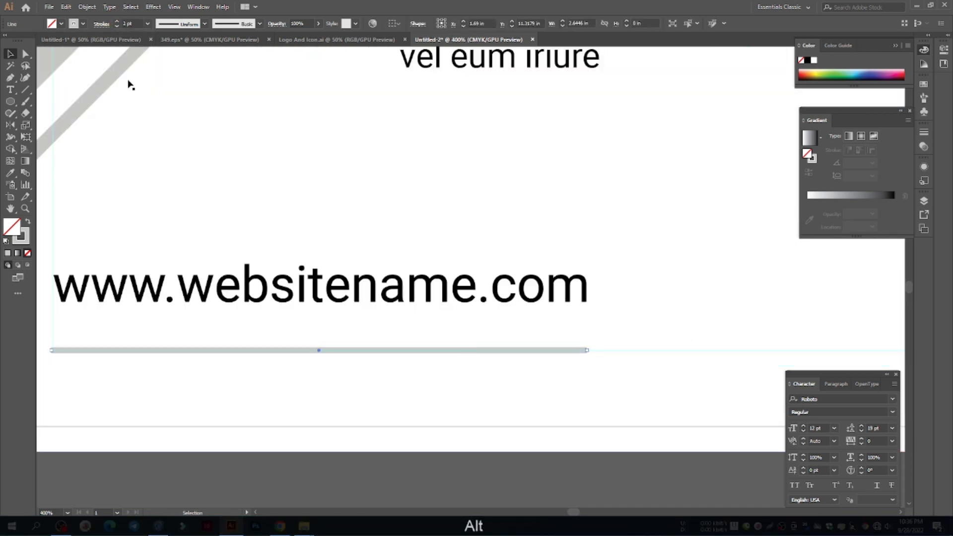
pyautogui.click(101, 23)
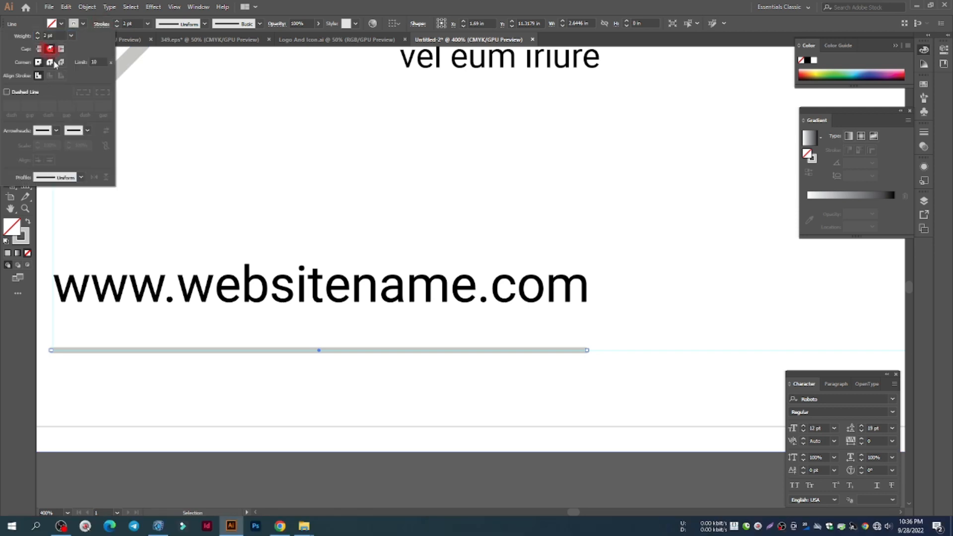
pyautogui.scroll(-2, 326, 387)
pyautogui.click(319, 431)
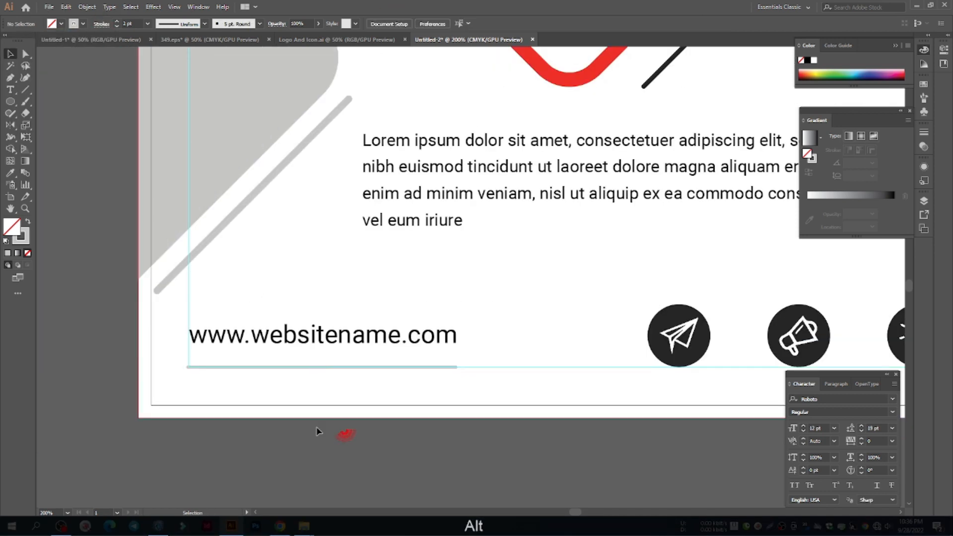
# Step: Expand the stroked line beneath the website text into a filled shape
pyautogui.scroll(-2, 283, 381)
pyautogui.scroll(-3, 285, 381)
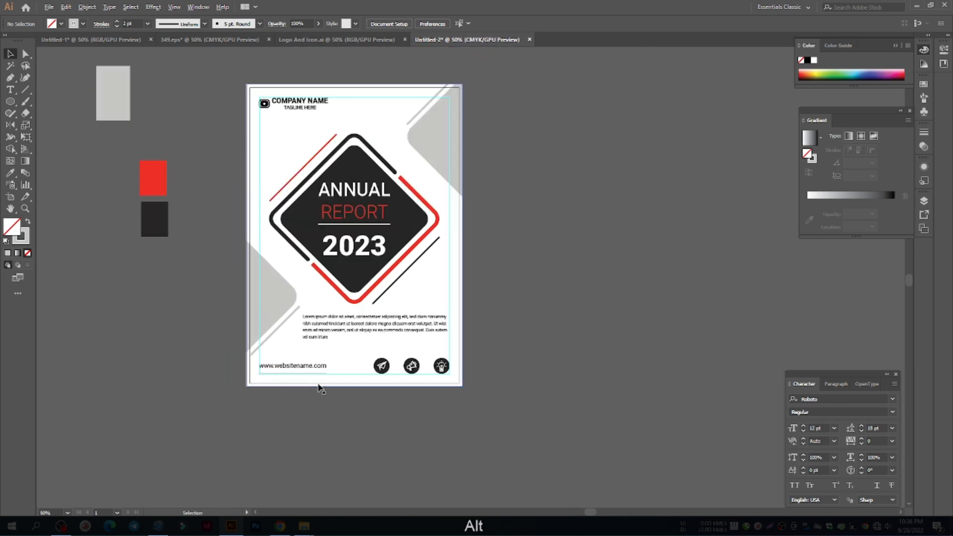
pyautogui.moveTo(406, 406); pyautogui.dragTo(384, 466)
pyautogui.scroll(4, 309, 447)
pyautogui.click(314, 411)
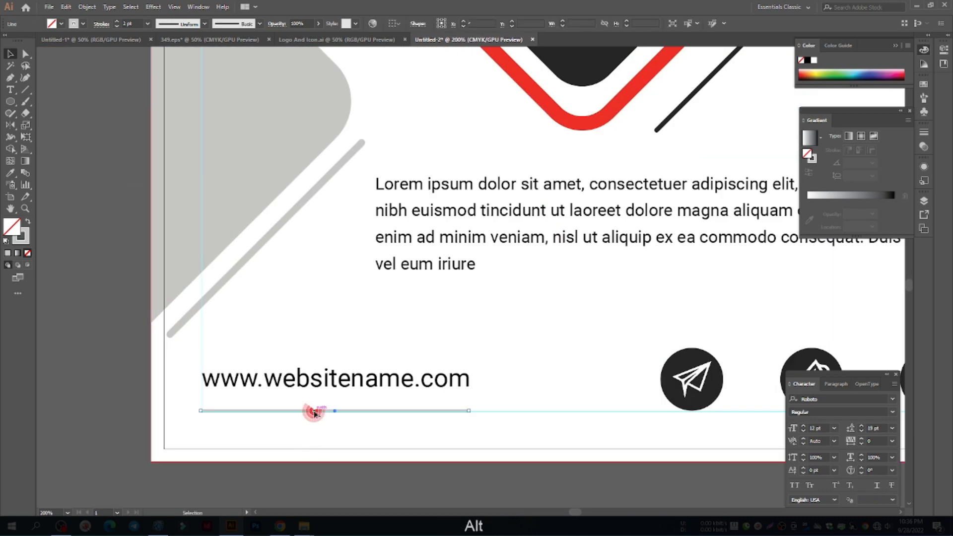
pyautogui.scroll(-4, 315, 412)
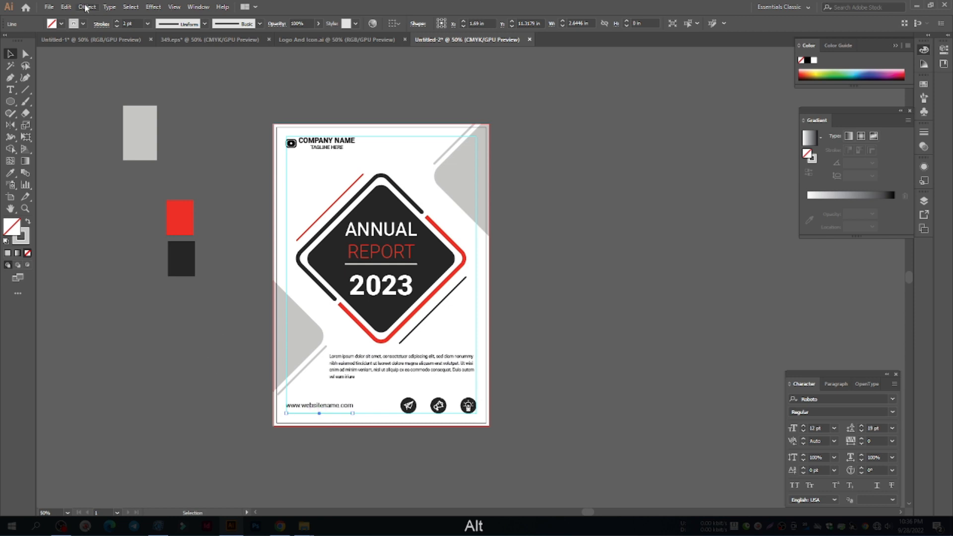
pyautogui.click(87, 7)
pyautogui.click(99, 122)
pyautogui.press('Return')
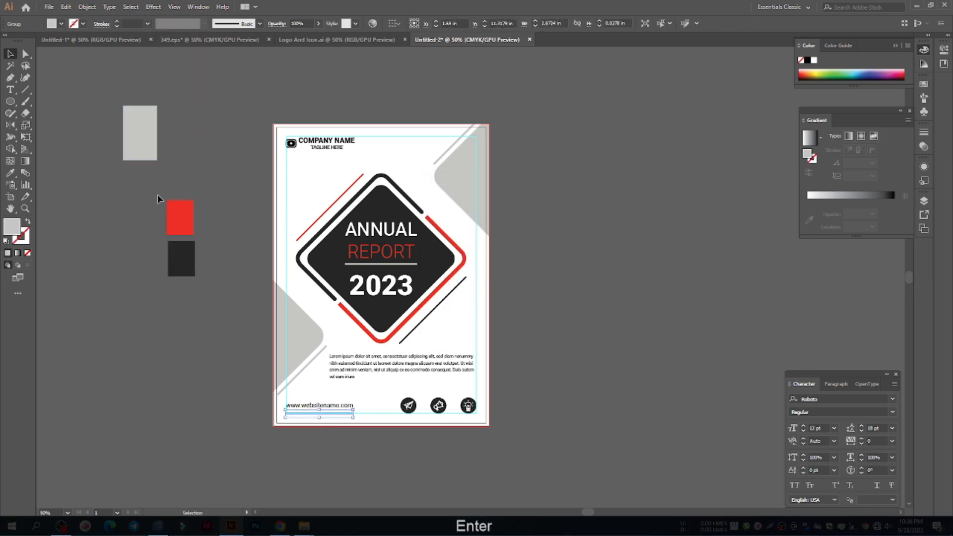
# Step: Fill the expanded line beneath the website text with the red sampled from the colour swatch rectangle
pyautogui.press('i')
pyautogui.click(185, 217)
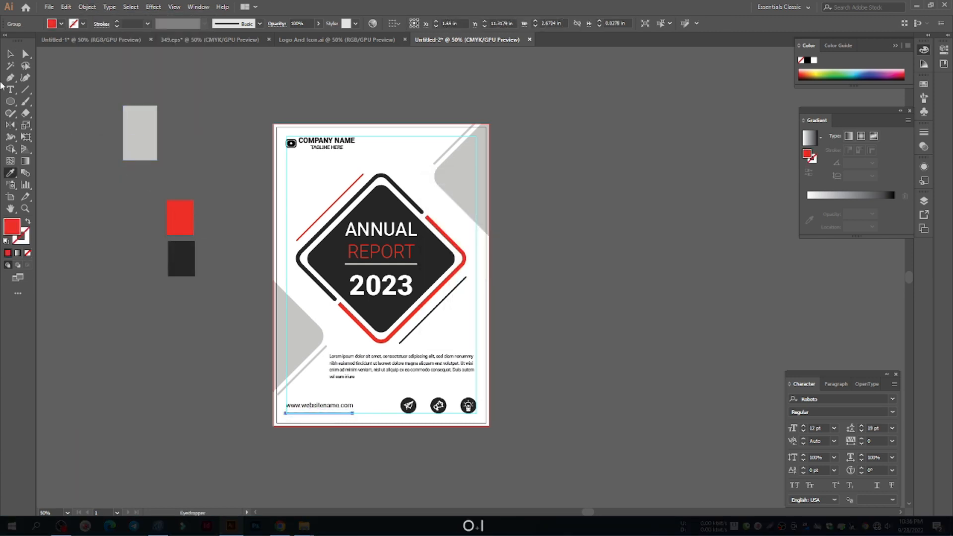
pyautogui.click(12, 51)
pyautogui.click(163, 158)
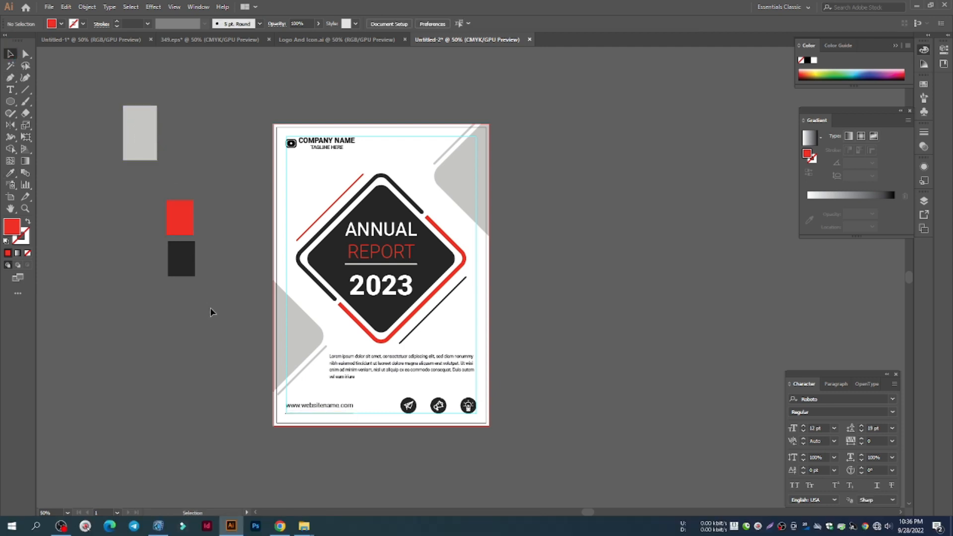
pyautogui.keyDown('alt'); pyautogui.scroll(5, 311, 417); pyautogui.keyUp('alt')
pyautogui.keyDown('alt'); pyautogui.scroll(-4, 311, 417); pyautogui.keyUp('alt')
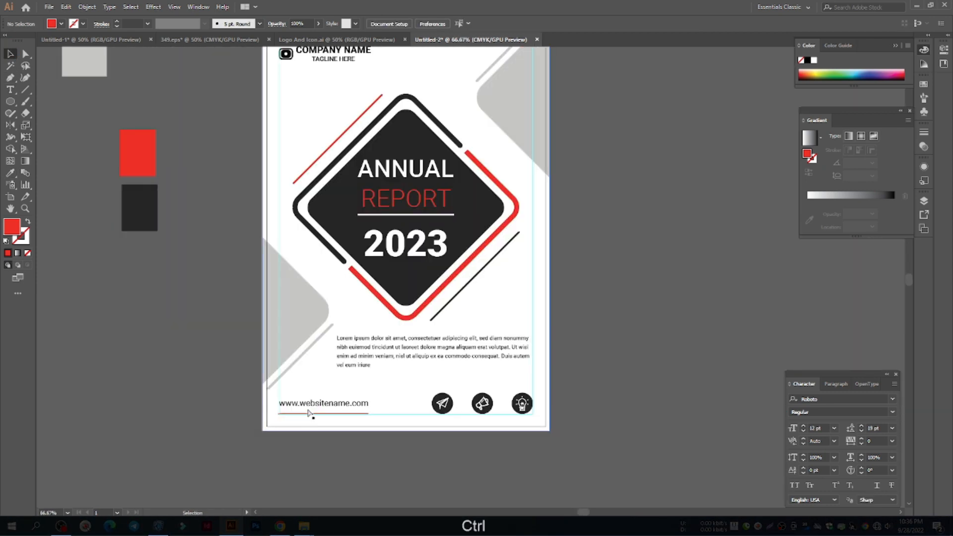
# Step: Hide the guides to check the complete cover design
pyautogui.hotkey('ctrl', ';')
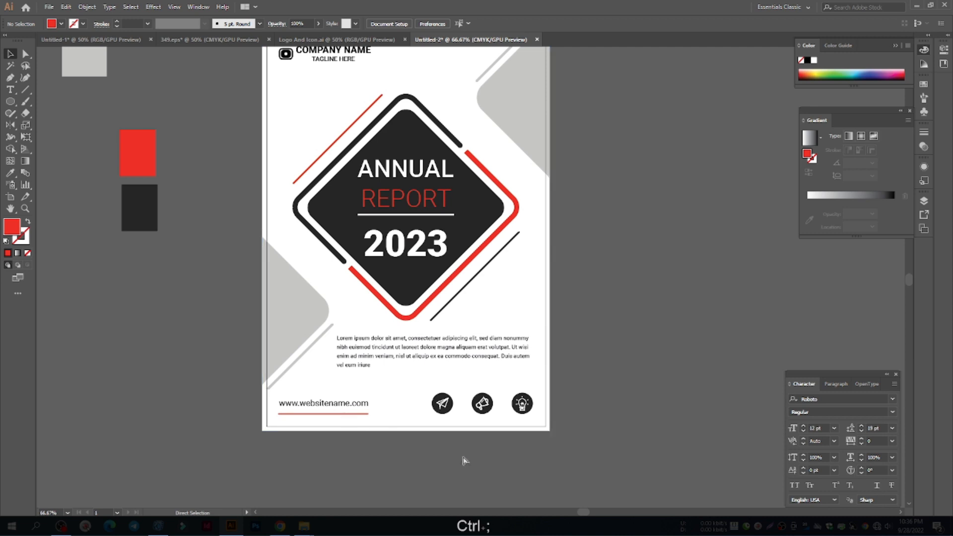
pyautogui.keyDown('alt'); pyautogui.scroll(-2, 447, 442); pyautogui.keyUp('alt')
pyautogui.keyDown('alt'); pyautogui.scroll(1, 447, 442); pyautogui.keyUp('alt')
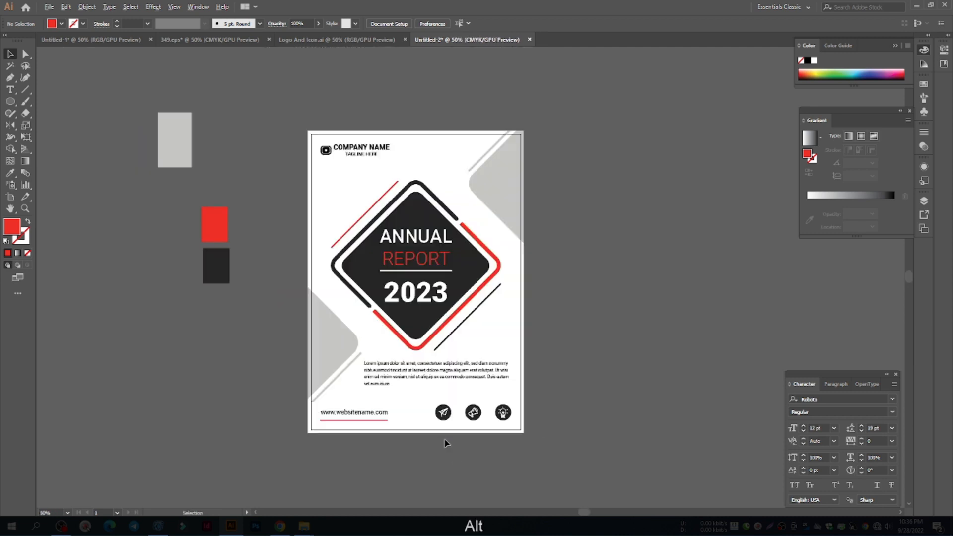
pyautogui.moveTo(600, 391); pyautogui.dragTo(489, 442)
pyautogui.keyDown('alt'); pyautogui.scroll(1, 489, 442); pyautogui.keyUp('alt')
pyautogui.keyDown('alt'); pyautogui.scroll(-1, 449, 432); pyautogui.keyUp('alt')
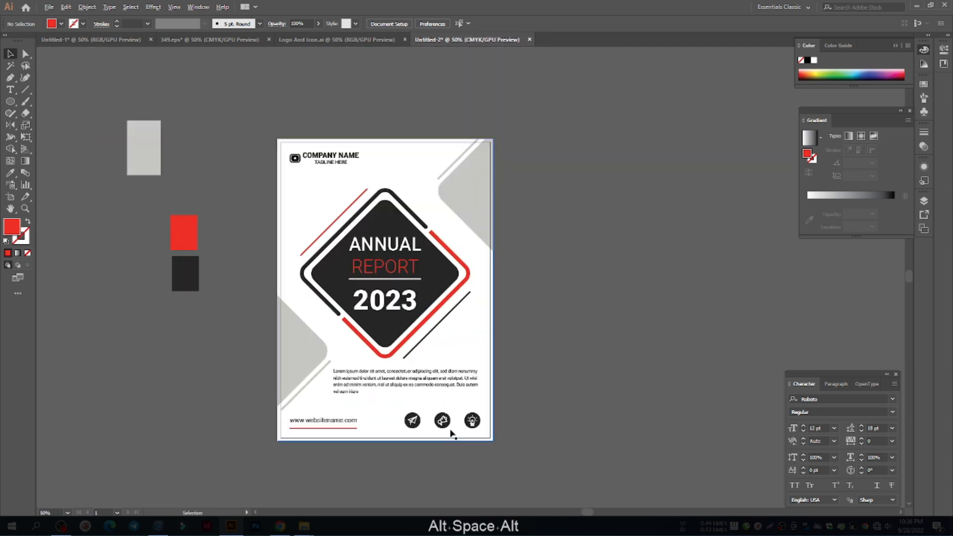
pyautogui.moveTo(557, 415); pyautogui.dragTo(601, 409)
pyautogui.keyDown('alt'); pyautogui.scroll(1, 441, 408); pyautogui.keyUp('alt')
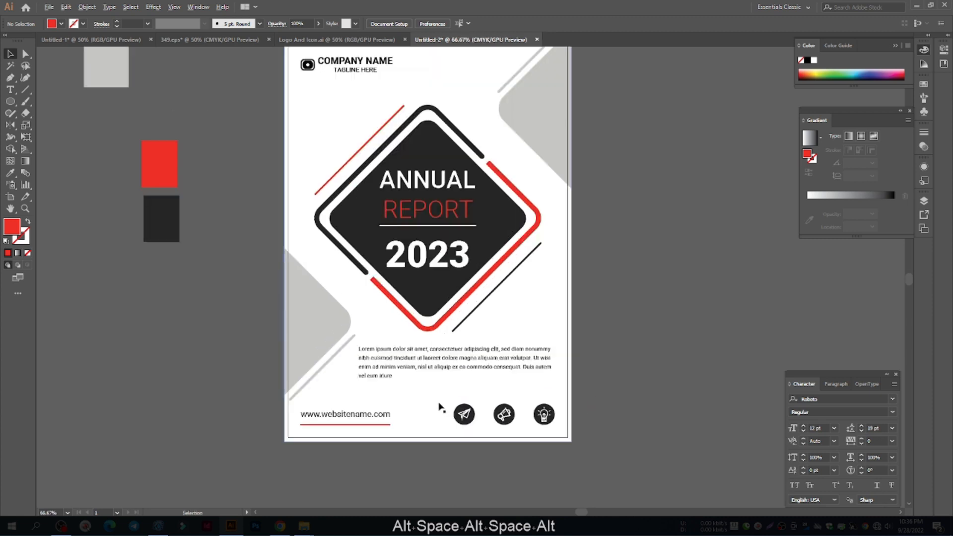
pyautogui.keyDown('alt'); pyautogui.scroll(-1, 441, 408); pyautogui.keyUp('alt')
pyautogui.keyDown('alt'); pyautogui.scroll(1, 440, 409); pyautogui.keyUp('alt')
pyautogui.moveTo(597, 392); pyautogui.dragTo(586, 410)
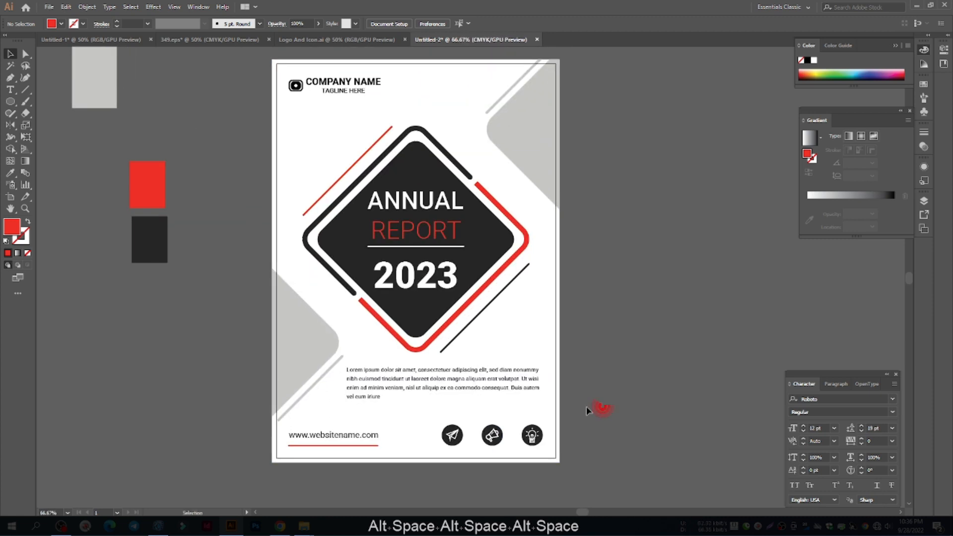
pyautogui.moveTo(545, 385); pyautogui.dragTo(539, 396)
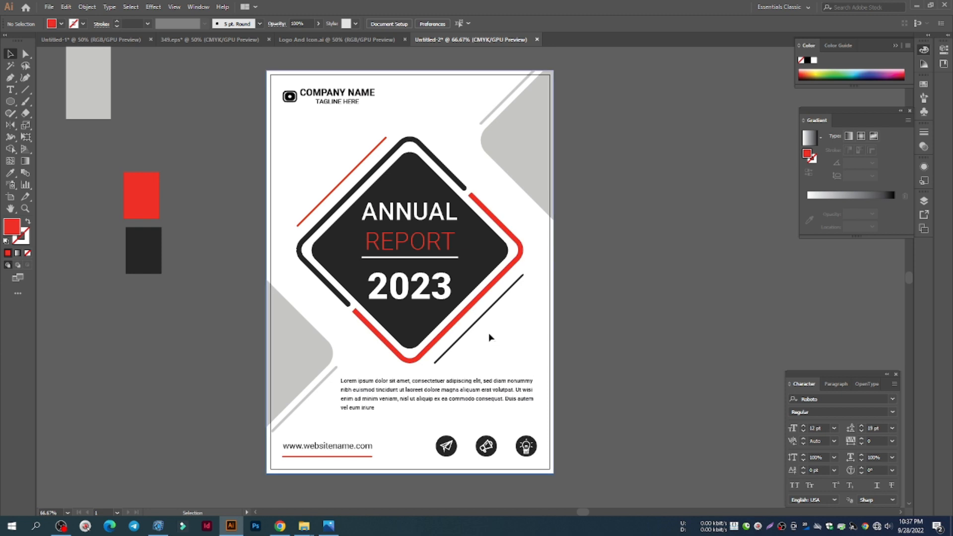
# Step: Undo the accidental move and hide the white background rectangle behind the cover artwork
pyautogui.moveTo(489, 337); pyautogui.dragTo(452, 315)
pyautogui.hotkey('ctrl', 'z')
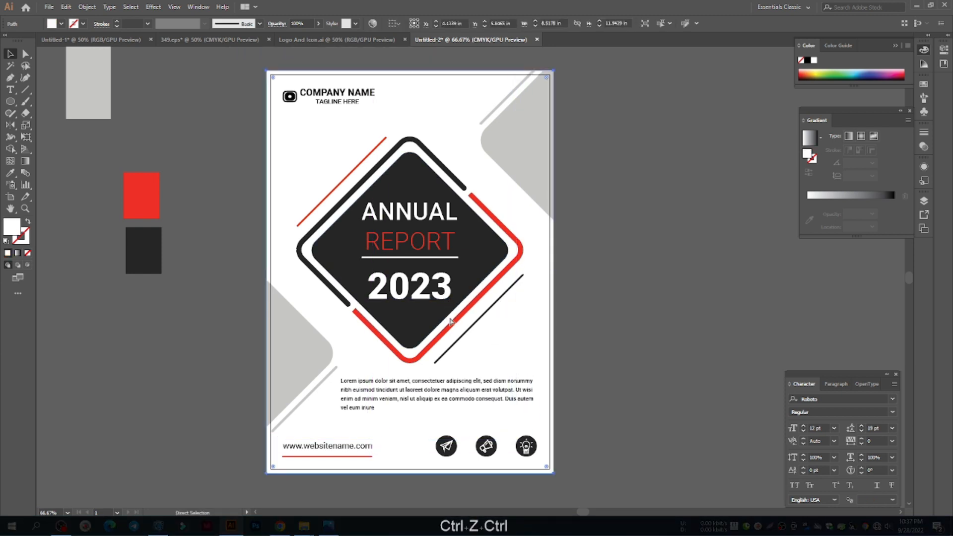
pyautogui.hotkey('ctrl', '3')
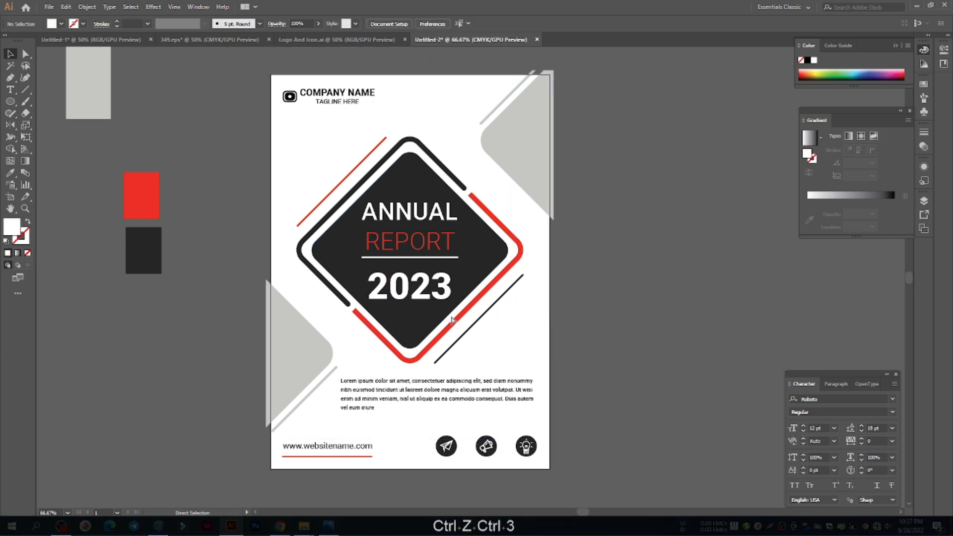
# Step: Scale the diamond title artwork proportionally about its centre to about 5.78 in wide and move it up to about Y 4.73 in
pyautogui.click(320, 194)
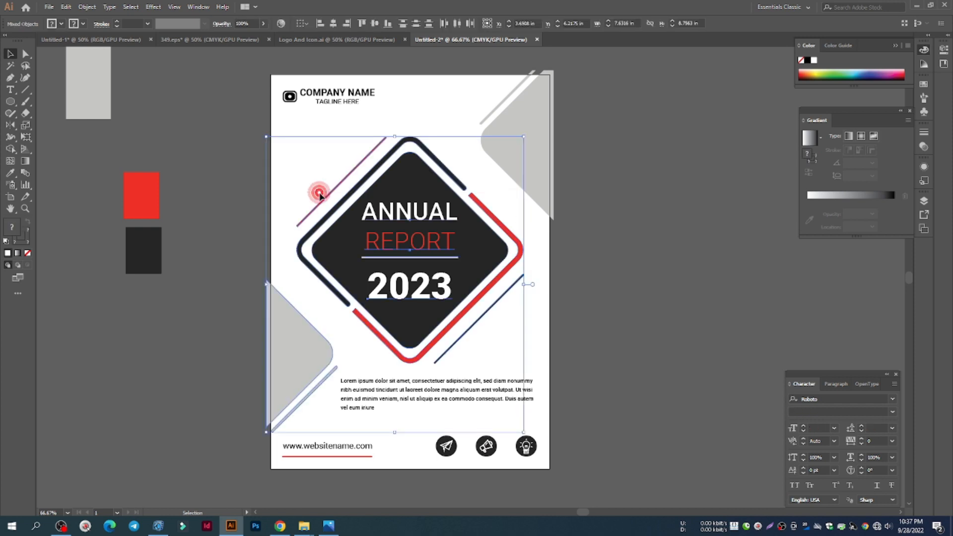
pyautogui.keyDown('alt'); pyautogui.keyDown('shift'); pyautogui.click(311, 356); pyautogui.keyUp('shift'); pyautogui.keyUp('alt')
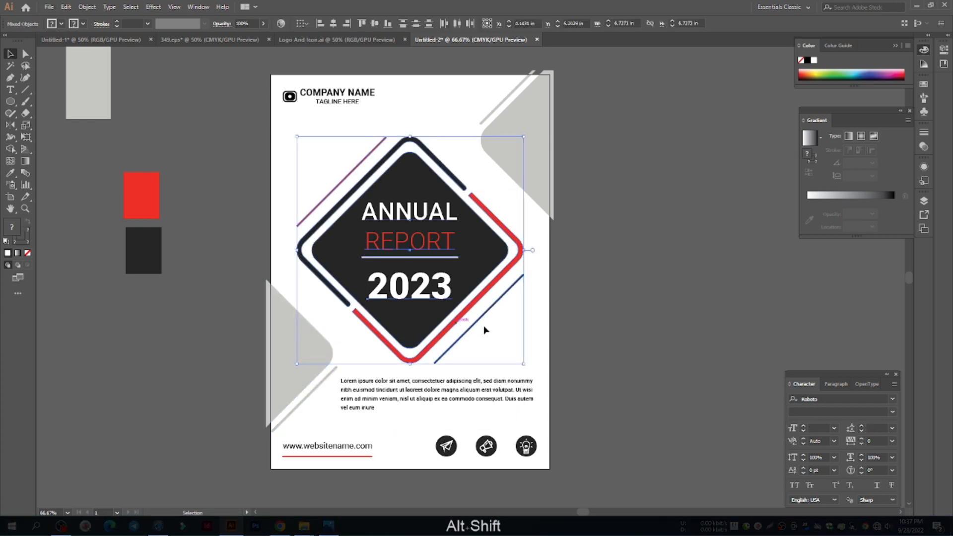
pyautogui.moveTo(523, 366); pyautogui.dragTo(507, 347)
pyautogui.scroll(1, 421, 231)
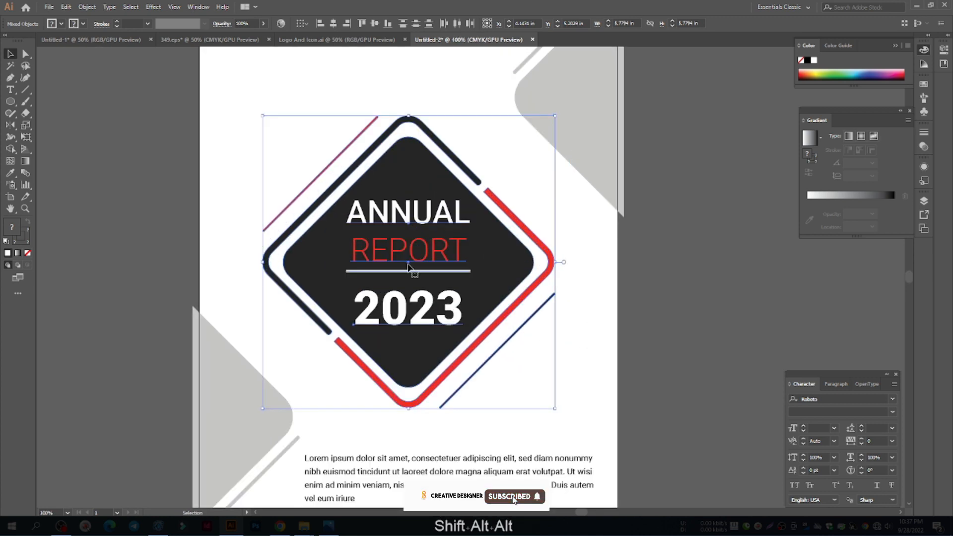
pyautogui.scroll(-1, 407, 254)
pyautogui.moveTo(405, 252); pyautogui.dragTo(406, 237)
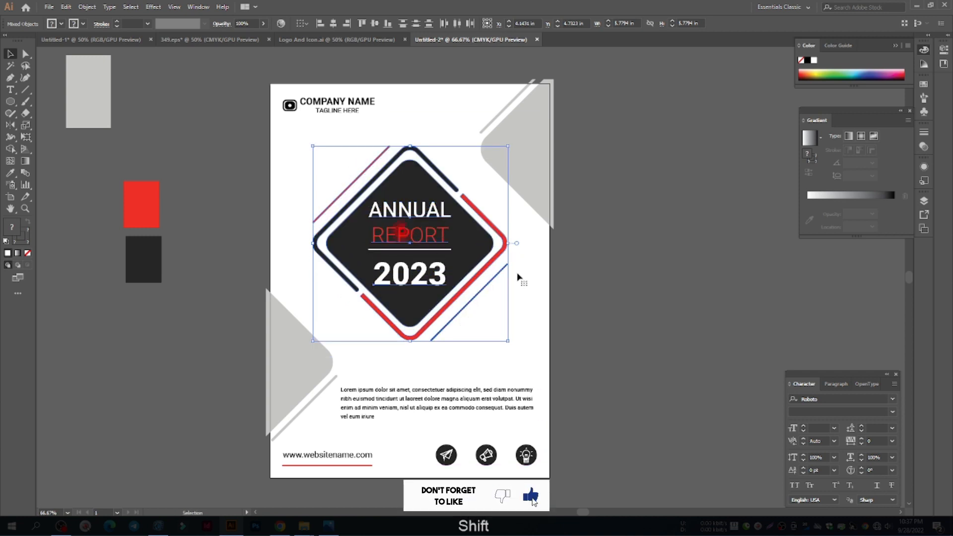
pyautogui.click(598, 294)
# Step: Try repositioning the upper-right grey accent group along the page edge
pyautogui.click(542, 195)
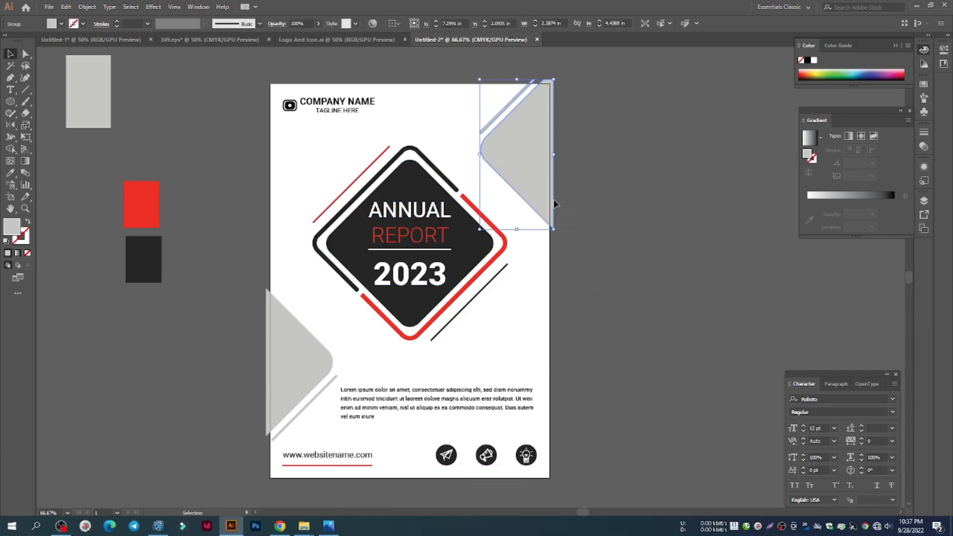
pyautogui.moveTo(516, 117); pyautogui.dragTo(529, 184)
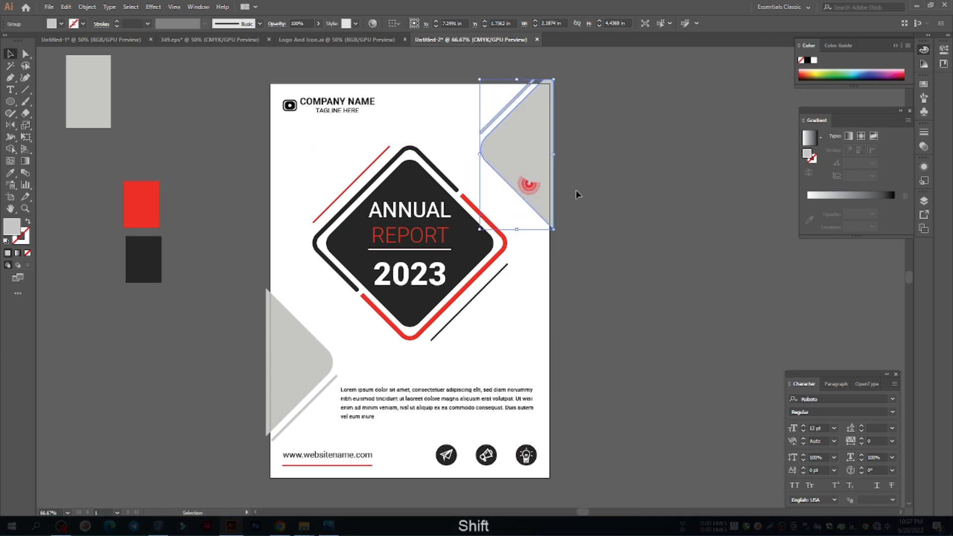
pyautogui.click(617, 202)
# Step: Move the lower-left grey accent group up and partly beyond the page's left edge
pyautogui.moveTo(287, 385); pyautogui.dragTo(291, 354)
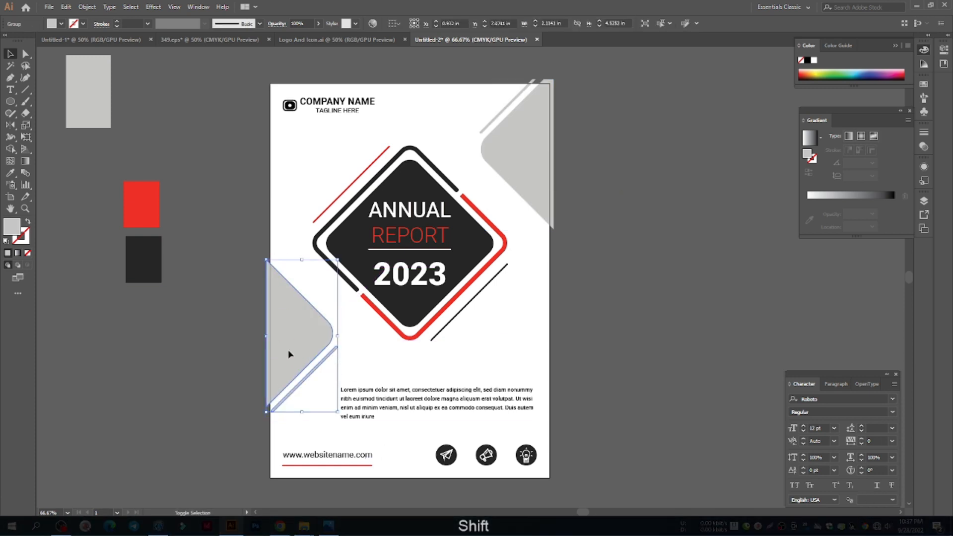
pyautogui.keyDown('shift'); pyautogui.click(290, 354); pyautogui.keyUp('shift')
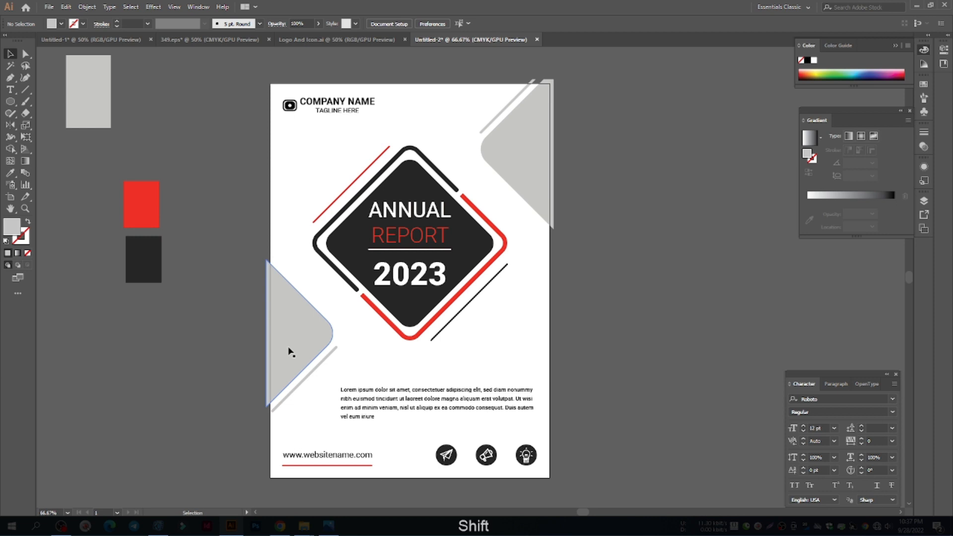
pyautogui.moveTo(290, 355)
pyautogui.mouseDown()
pyautogui.moveTo(290, 340)
pyautogui.moveTo(284, 345)
pyautogui.mouseUp()
# Step: Centre the placeholder paragraph's text frame horizontally on the artboard
pyautogui.click(378, 392)
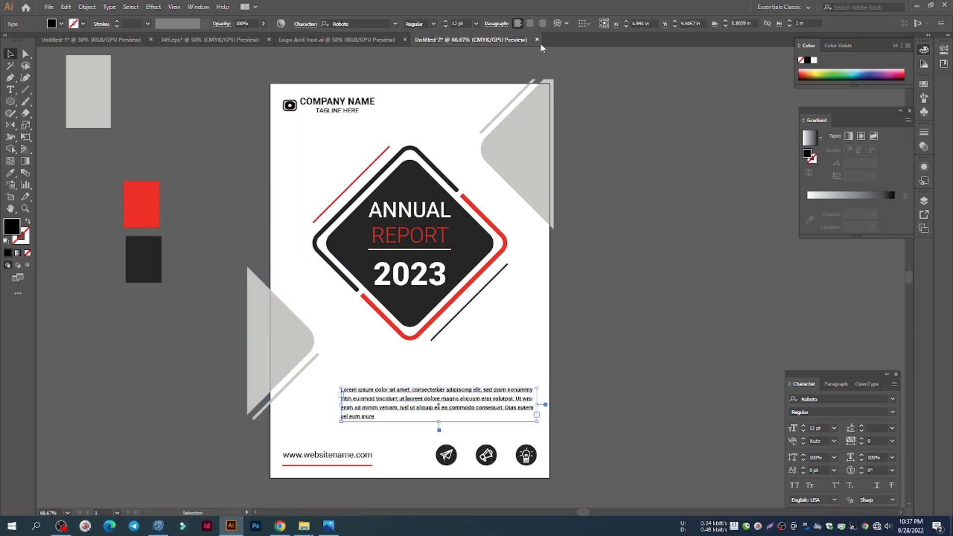
pyautogui.click(583, 24)
pyautogui.click(629, 57)
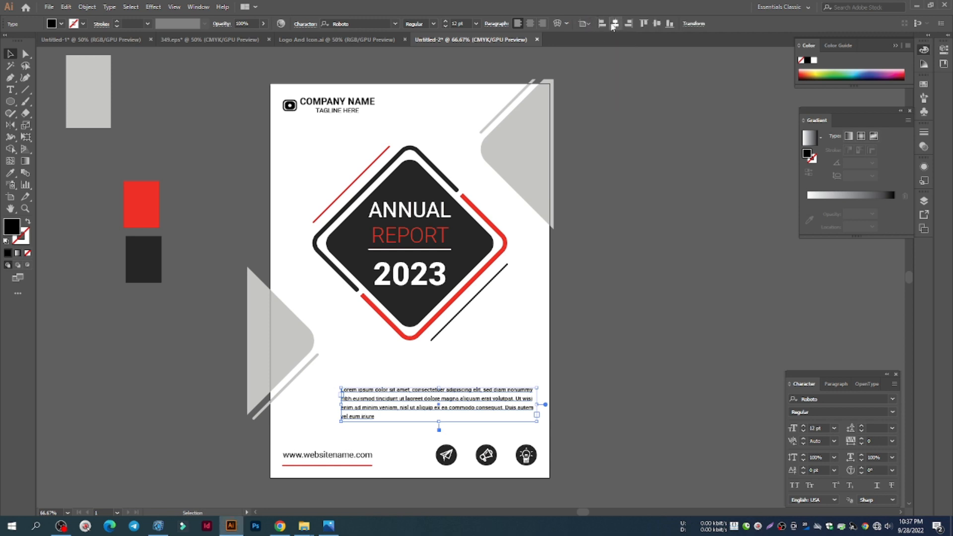
pyautogui.click(615, 24)
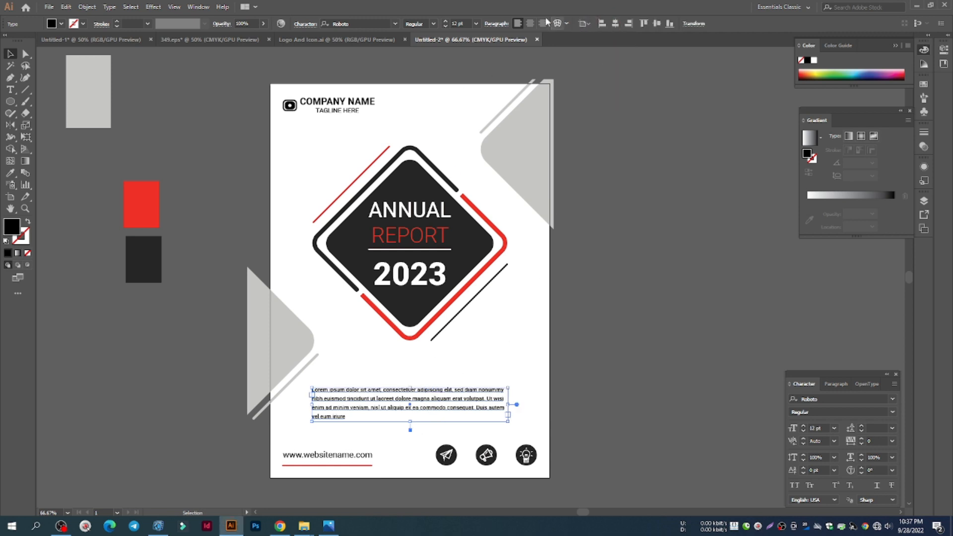
# Step: Centre-align the placeholder paragraph's text and nudge its frame up slightly towards the diamond
pyautogui.click(531, 23)
pyautogui.press('Up')
pyautogui.press('Up')
pyautogui.press('Up')
pyautogui.press('Up')
pyautogui.press('Up')
pyautogui.press('Up')
pyautogui.press('Up')
pyautogui.press('Up')
pyautogui.press('Up')
pyautogui.press('Up')
pyautogui.press('Up')
pyautogui.press('Up')
pyautogui.press('Up')
pyautogui.press('Up')
pyautogui.press('Up')
pyautogui.press('Up')
pyautogui.press('Up')
pyautogui.press('Up')
pyautogui.press('Up')
pyautogui.press('Up')
pyautogui.press('Up')
pyautogui.press('Up')
pyautogui.press('Up')
pyautogui.press('Up')
pyautogui.press('Up')
pyautogui.press('Up')
pyautogui.press('Up')
pyautogui.press('Up')
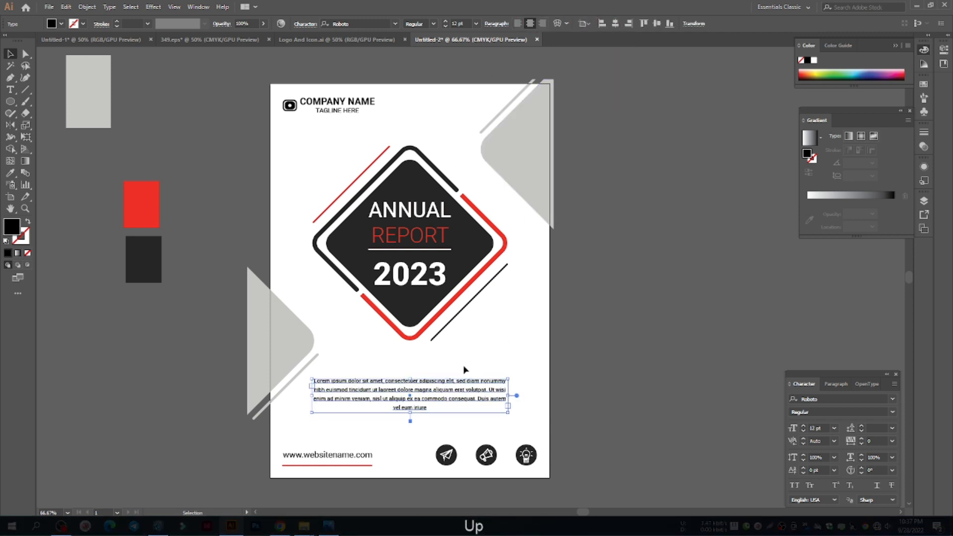
pyautogui.press('Down')
# Step: Try to nudge the ungrouped diamond title artwork down the page
pyautogui.click(420, 236)
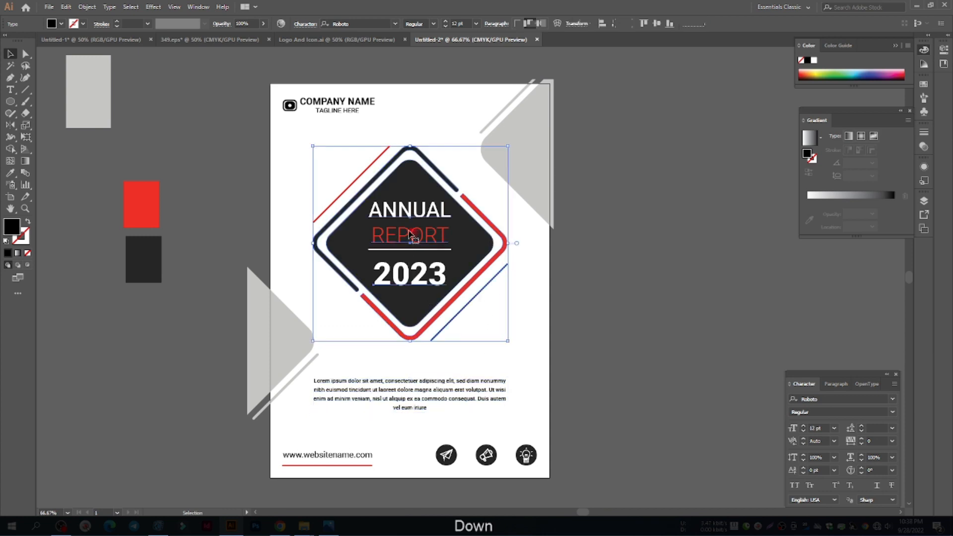
pyautogui.press('Down')
pyautogui.press('Down')
pyautogui.press('Down')
pyautogui.press('Down')
pyautogui.press('Down')
pyautogui.press('Down')
pyautogui.press('Down')
pyautogui.press('Down')
pyautogui.press('Down')
pyautogui.press('Down')
pyautogui.press('Down')
pyautogui.press('Down')
pyautogui.press('Down')
pyautogui.press('Down')
pyautogui.press('Down')
pyautogui.press('Down')
pyautogui.press('Down')
pyautogui.press('Down')
pyautogui.press('Down')
pyautogui.press('Down')
pyautogui.hotkey('ctrl', 'z')
pyautogui.hotkey('ctrl', 'z')
pyautogui.hotkey('ctrl', 'z')
pyautogui.hotkey('ctrl', 'z')
pyautogui.hotkey('ctrl', 'z')
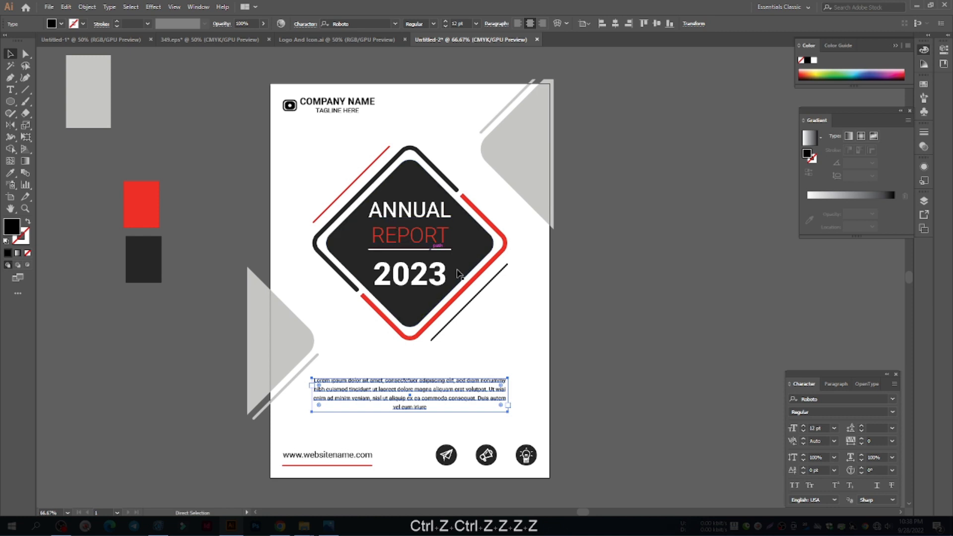
# Step: Group the diamond title artwork and nudge the group down to about Y 5.09 in
pyautogui.moveTo(482, 305); pyautogui.dragTo(348, 187)
pyautogui.hotkey('ctrl', 'g')
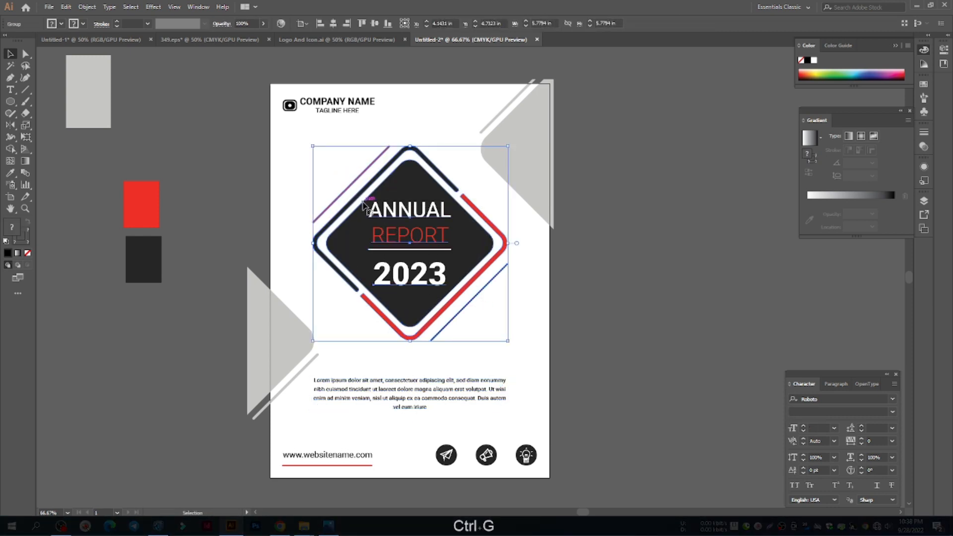
pyautogui.press('Down')
pyautogui.press('Down')
pyautogui.press('Down')
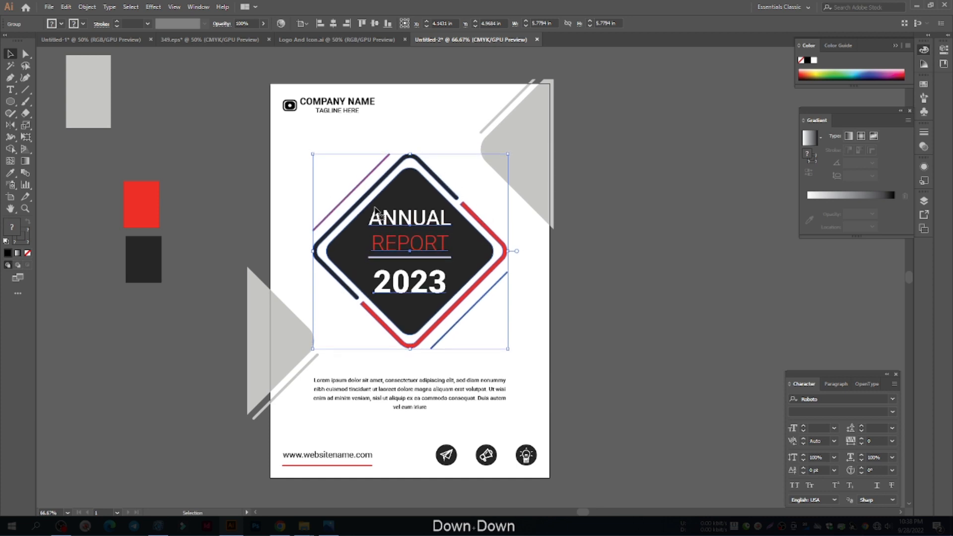
pyautogui.press('Down')
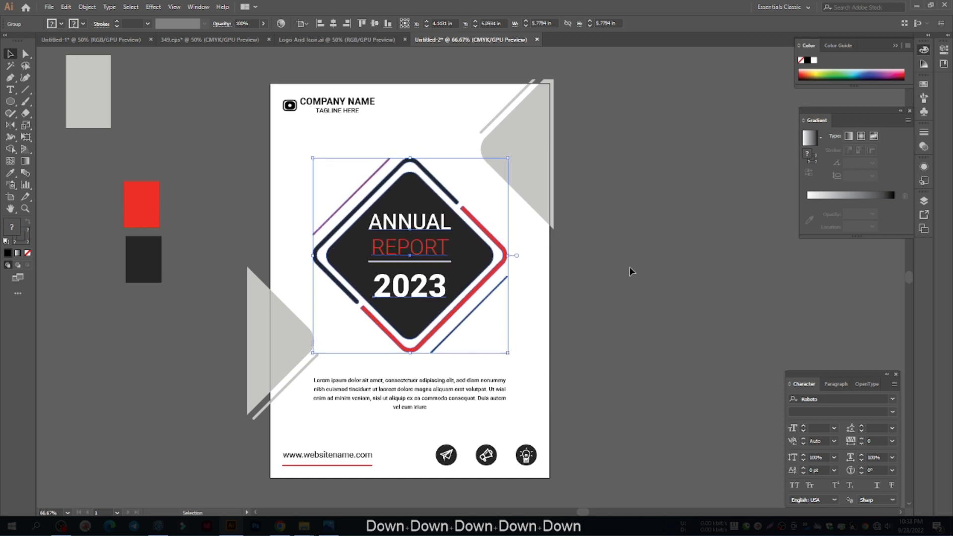
pyautogui.press('Down')
pyautogui.click(220, 371)
# Step: Move the lower-left accent back against the page's left edge and align the upper-right accent to the artboard's top and right edges
pyautogui.moveTo(283, 358); pyautogui.dragTo(298, 340)
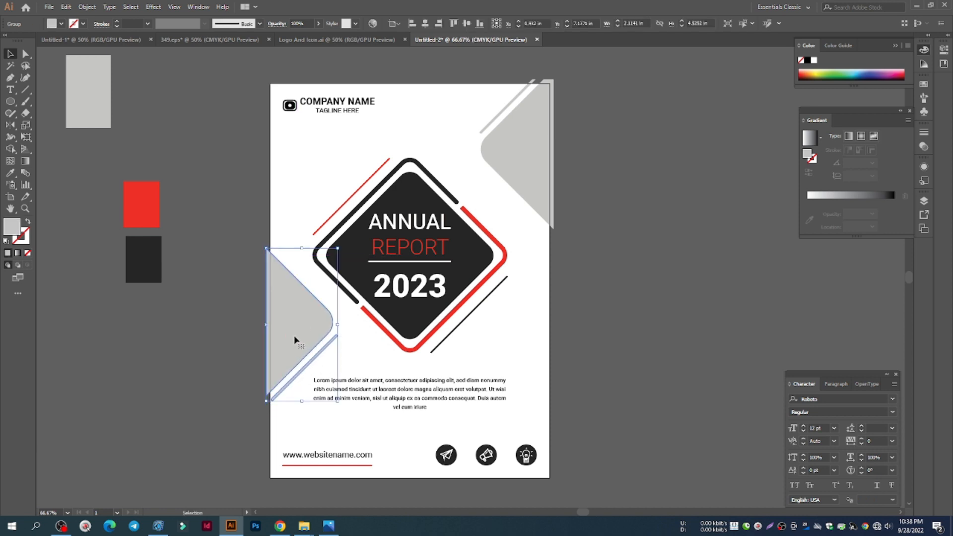
pyautogui.moveTo(530, 165); pyautogui.dragTo(526, 174)
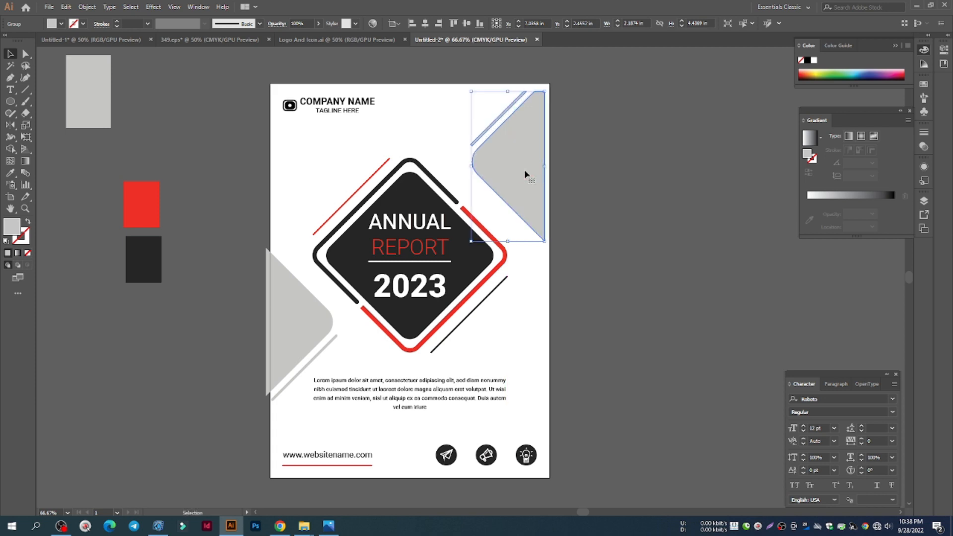
pyautogui.click(454, 25)
pyautogui.click(438, 23)
pyautogui.click(589, 157)
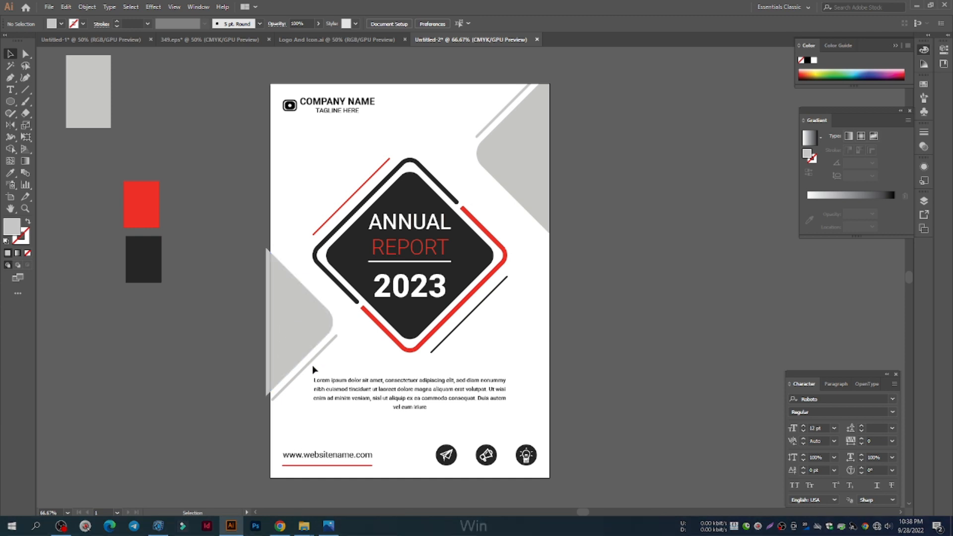
pyautogui.scroll(-2, 312, 365)
pyautogui.scroll(-1, 313, 370)
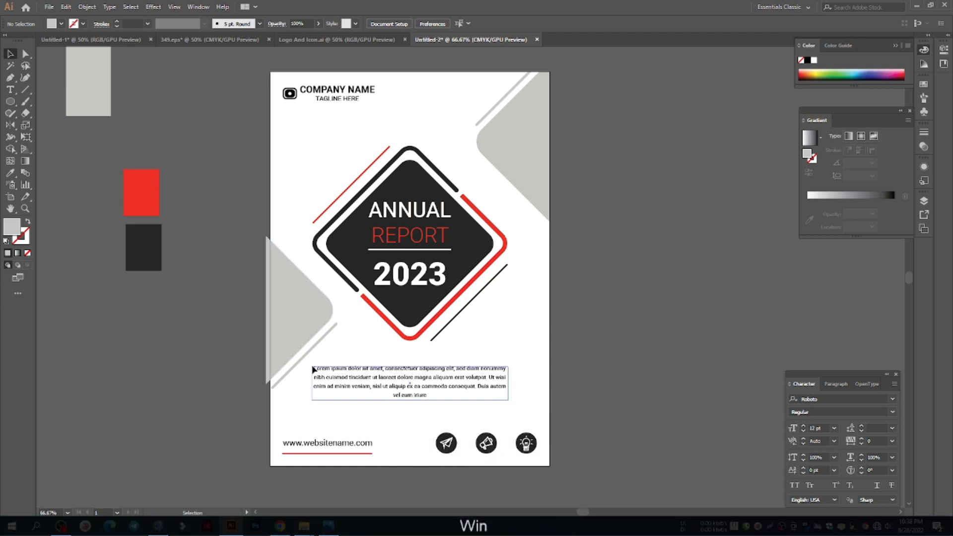
pyautogui.scroll(-2, 313, 370)
pyautogui.scroll(2, 314, 370)
pyautogui.scroll(-2, 314, 370)
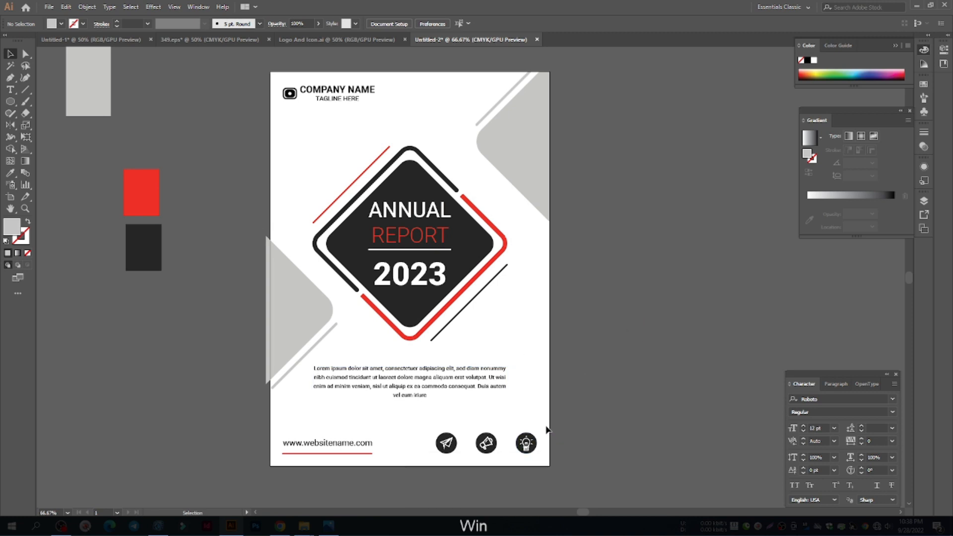
pyautogui.press('alt')
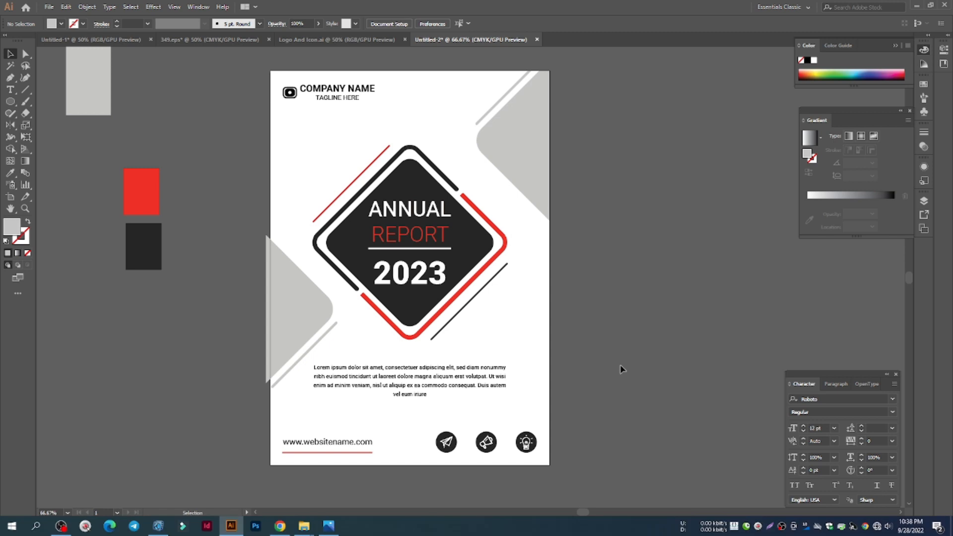
# Step: Nudge the lower-left grey accent group down to about Y 7.28 in
pyautogui.click(312, 318)
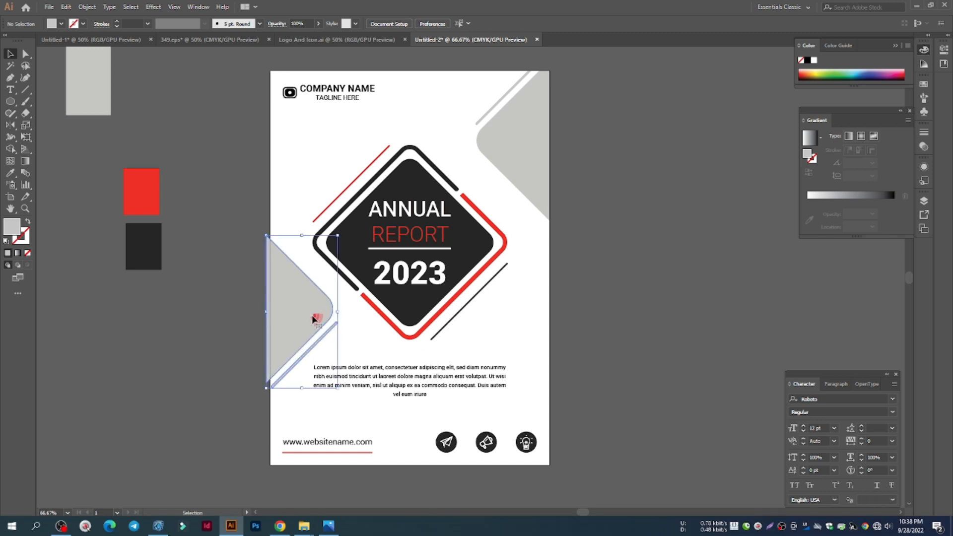
pyautogui.press('Down')
pyautogui.press('Down')
pyautogui.press('Down')
pyautogui.press('Down')
pyautogui.press('Down')
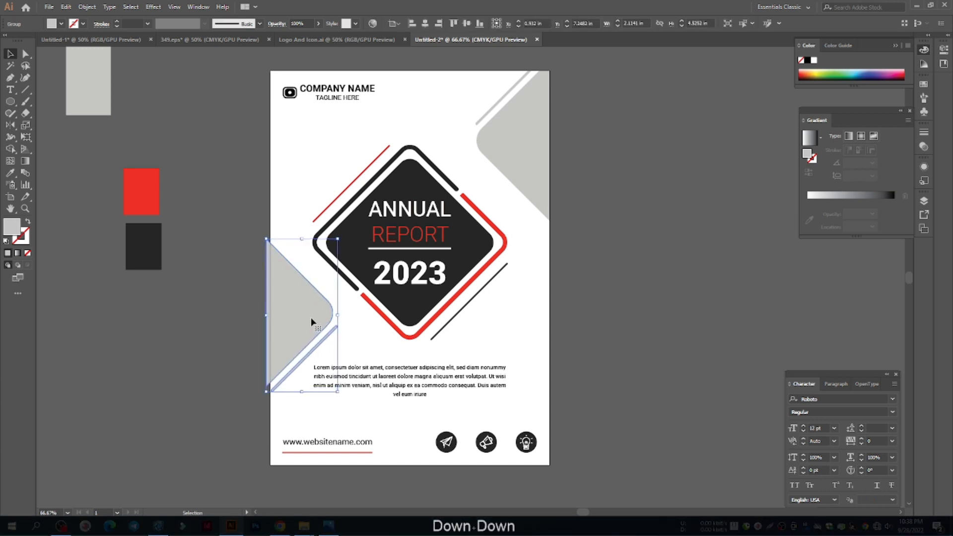
pyautogui.press('Down')
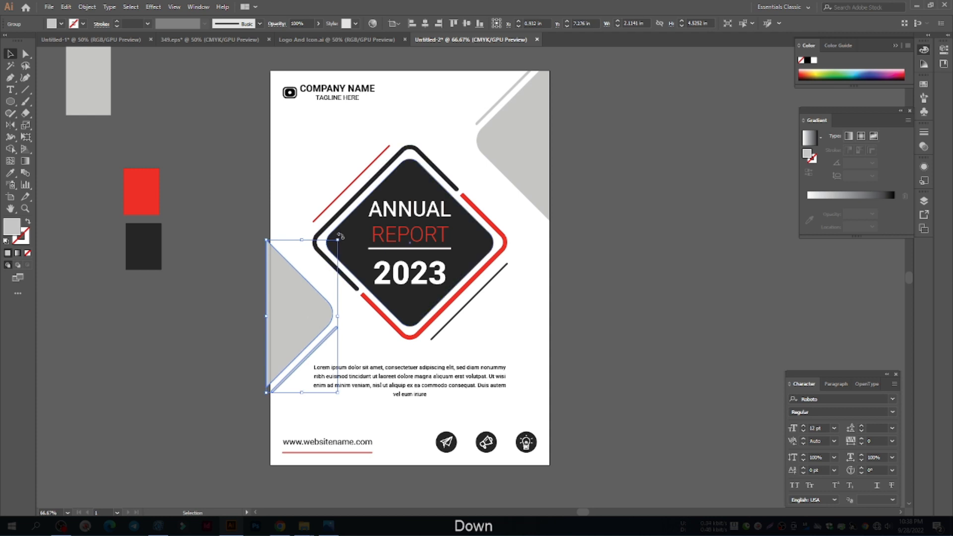
# Step: Scale down the lower-left grey accent group and set its straight side flush with the page's left edge
pyautogui.moveTo(330, 316); pyautogui.dragTo(311, 310)
pyautogui.click(706, 270)
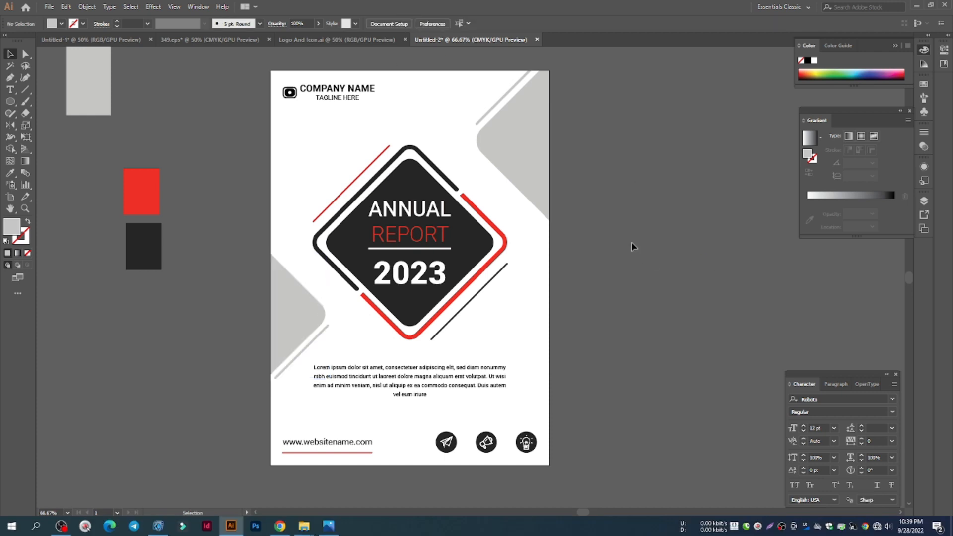
# Step: Show the guides over the report cover
pyautogui.hotkey('ctrl', ';')
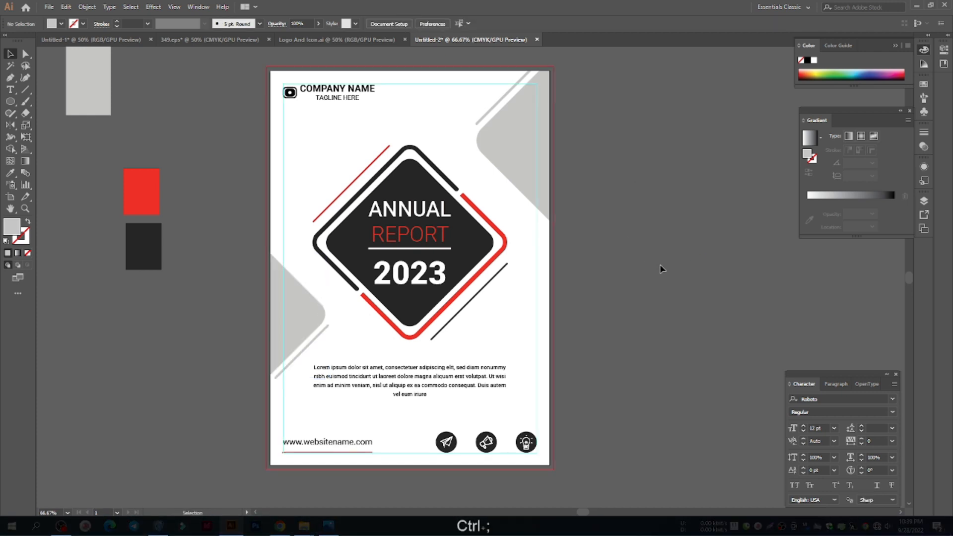
pyautogui.scroll(-1, 634, 255)
pyautogui.scroll(1, 634, 256)
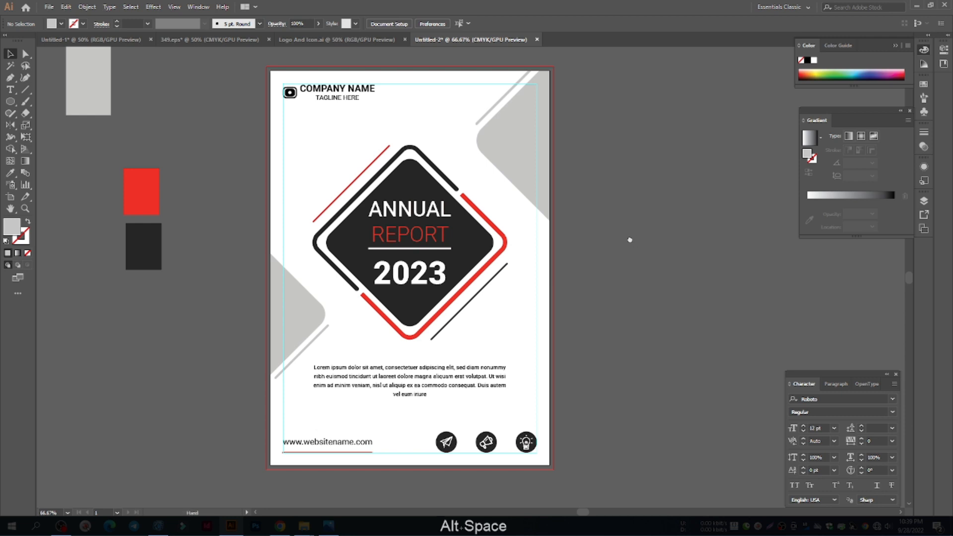
pyautogui.moveTo(631, 238); pyautogui.dragTo(606, 273)
pyautogui.keyDown('alt'); pyautogui.click(629, 269); pyautogui.keyUp('alt')
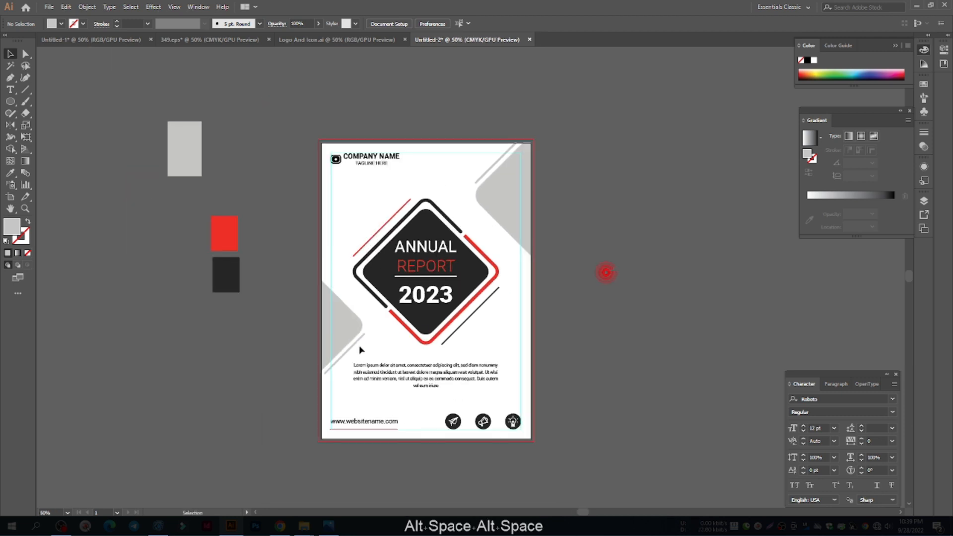
# Step: Scale up the lower-left grey accent group proportionally to about 1.87 in wide, keeping its straight side on the page edge
pyautogui.click(345, 336)
pyautogui.moveTo(365, 328); pyautogui.dragTo(369, 328)
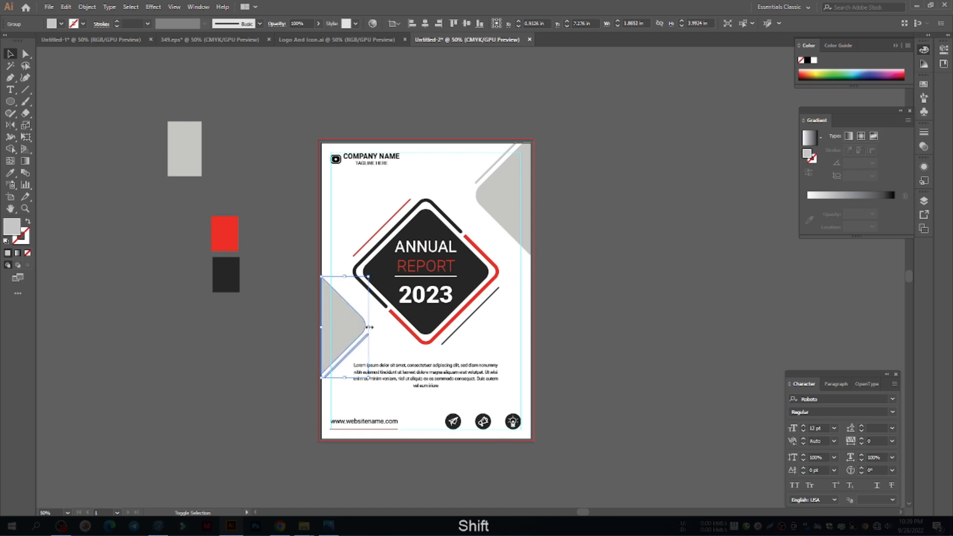
pyautogui.click(566, 348)
pyautogui.keyDown('alt'); pyautogui.scroll(3, 354, 340); pyautogui.keyUp('alt')
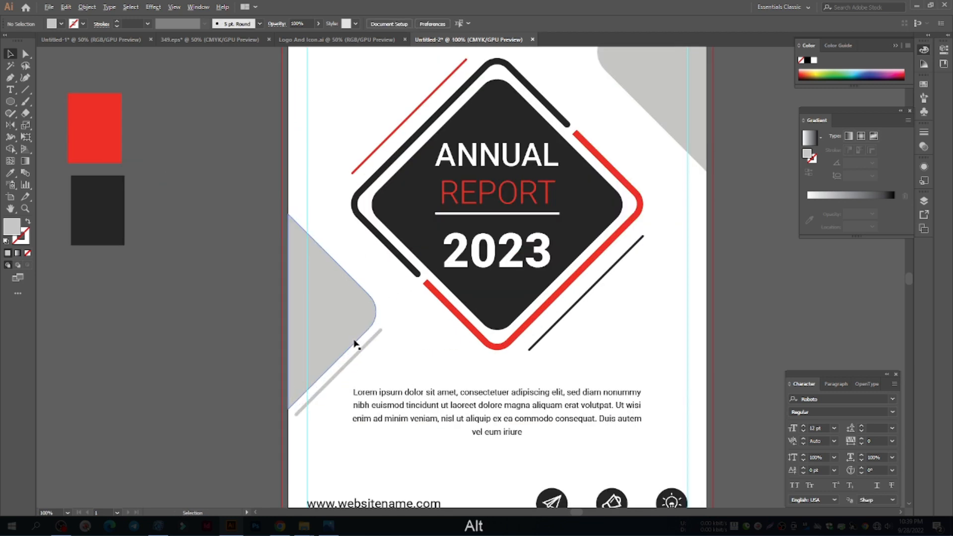
pyautogui.keyDown('alt'); pyautogui.scroll(-2, 313, 324); pyautogui.keyUp('alt')
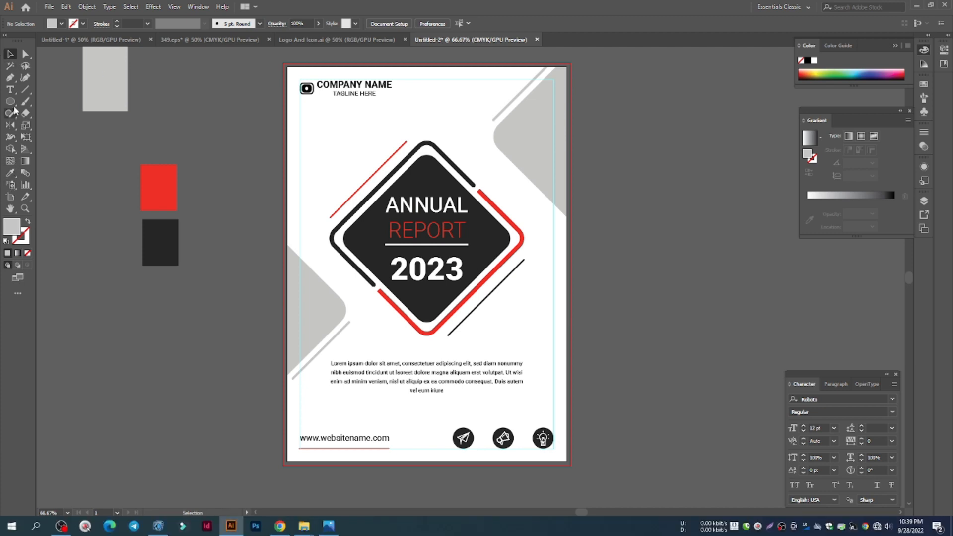
# Step: Draw a background rectangle of about 8.52 x 11.94 in covering the full bleed area and fill it white
pyautogui.moveTo(10, 101); pyautogui.dragTo(37, 103)
pyautogui.moveTo(289, 65); pyautogui.dragTo(571, 463)
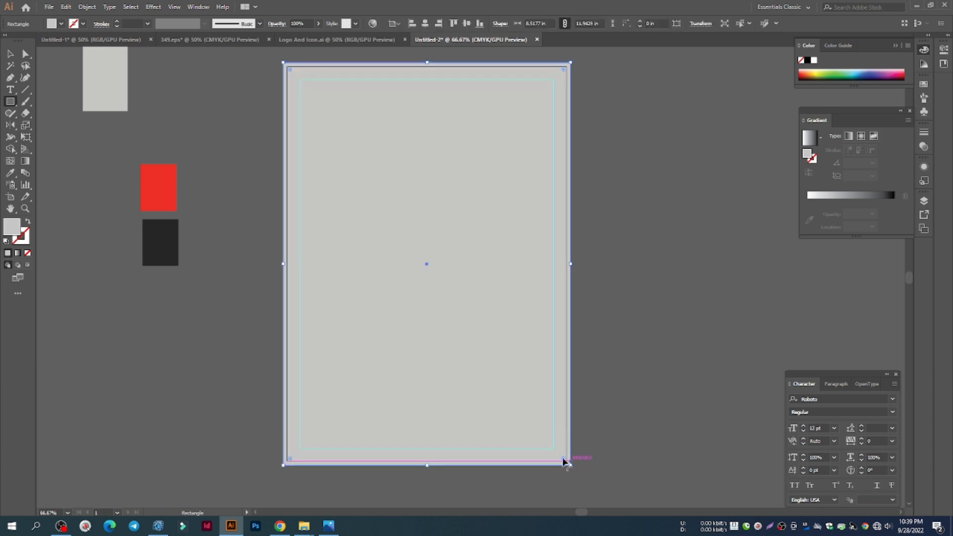
pyautogui.click(61, 24)
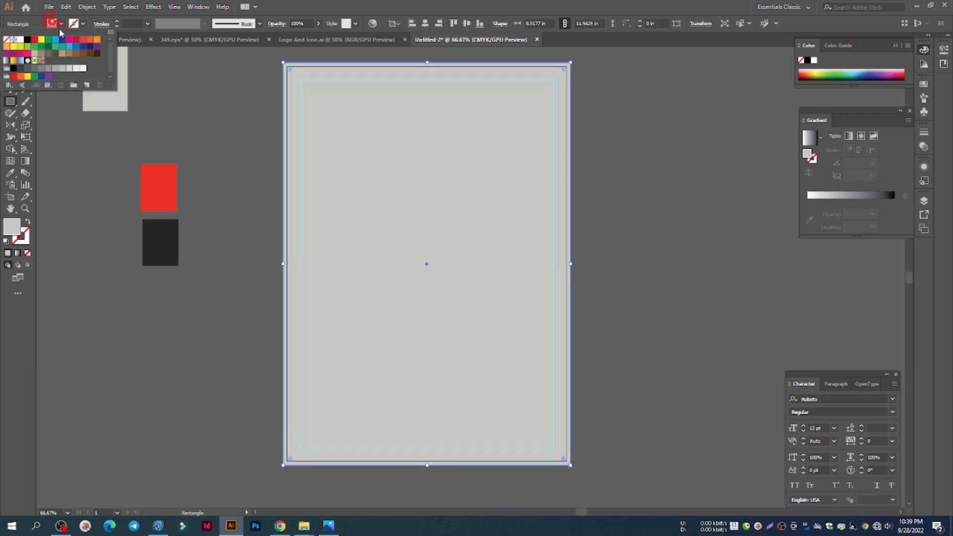
pyautogui.click(17, 40)
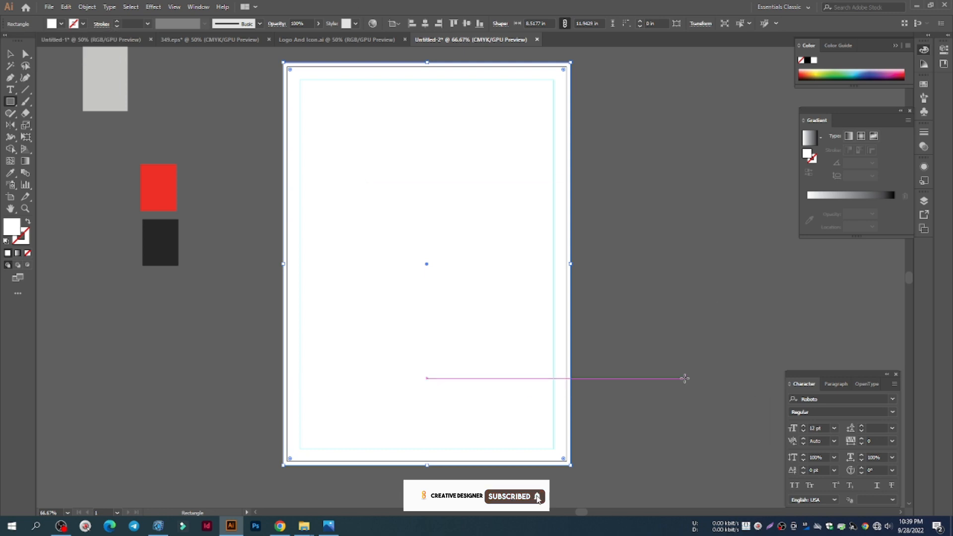
# Step: Send the white background rectangle behind all the cover artwork
pyautogui.press('v')
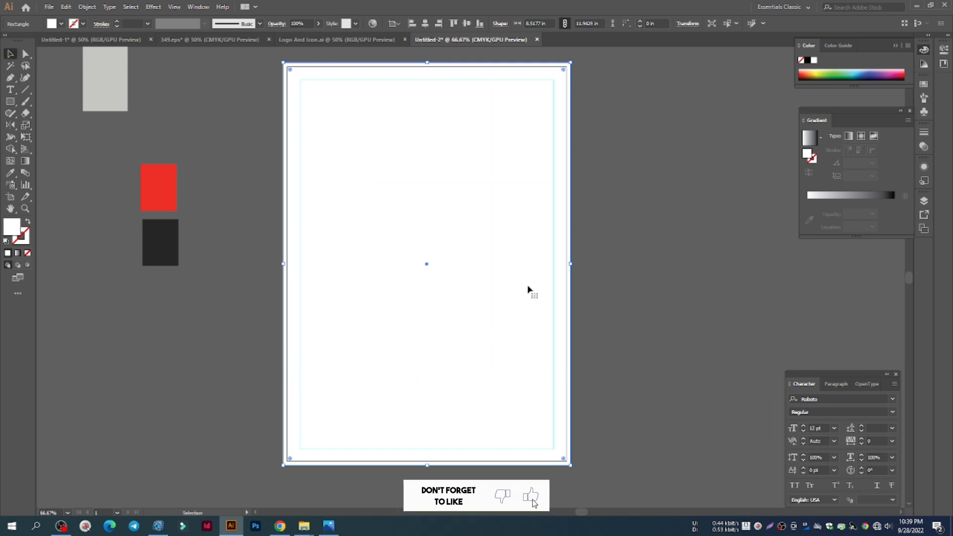
pyautogui.rightClick(528, 290)
pyautogui.moveTo(586, 451)
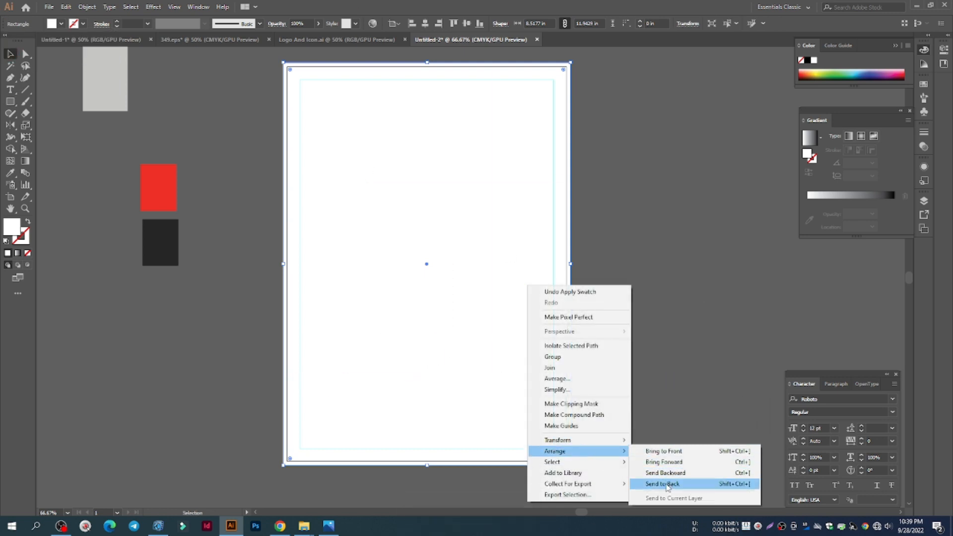
pyautogui.click(667, 486)
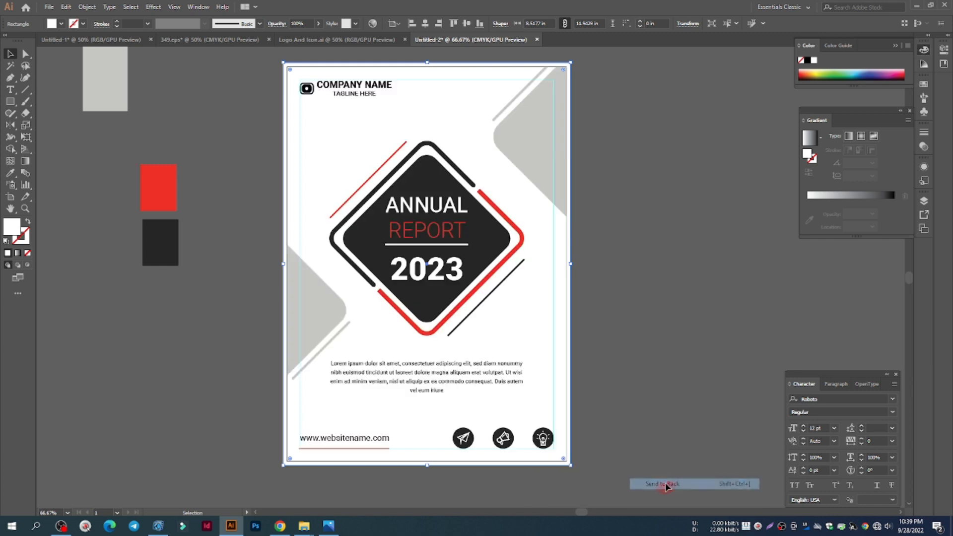
pyautogui.click(644, 409)
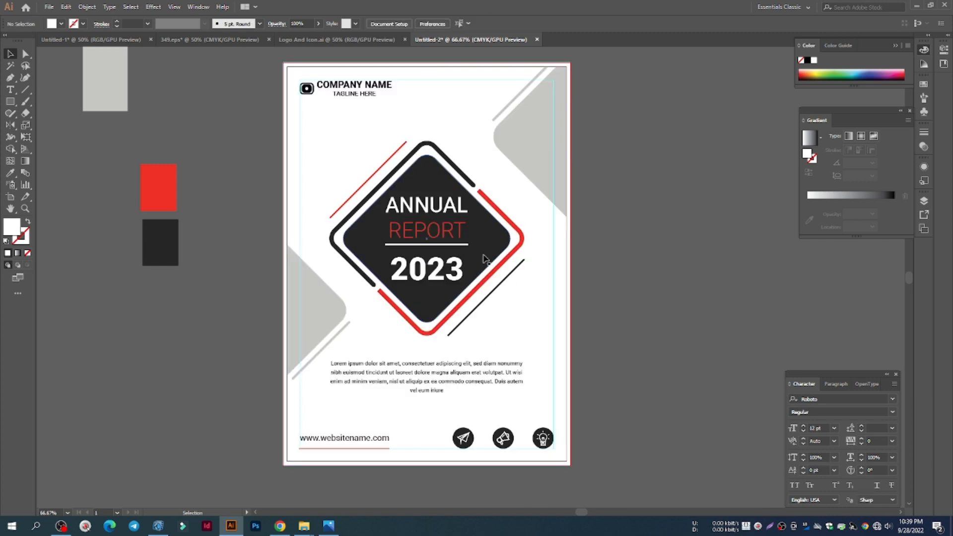
# Step: Scale up the upper-right grey accent group to about 2.68 in wide and nudge it right past the bleed edge
pyautogui.scroll(1, 370, 134)
pyautogui.scroll(-2, 423, 200)
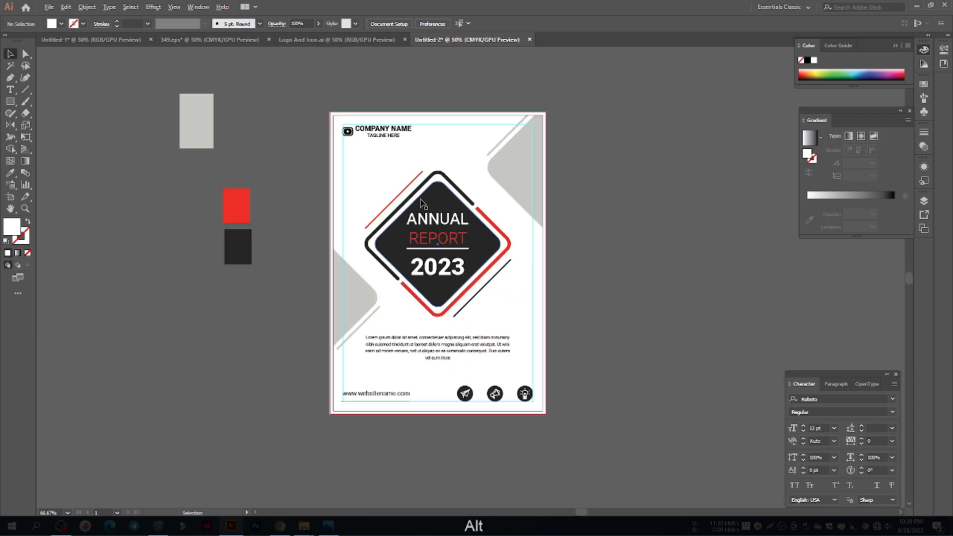
pyautogui.scroll(1, 630, 397)
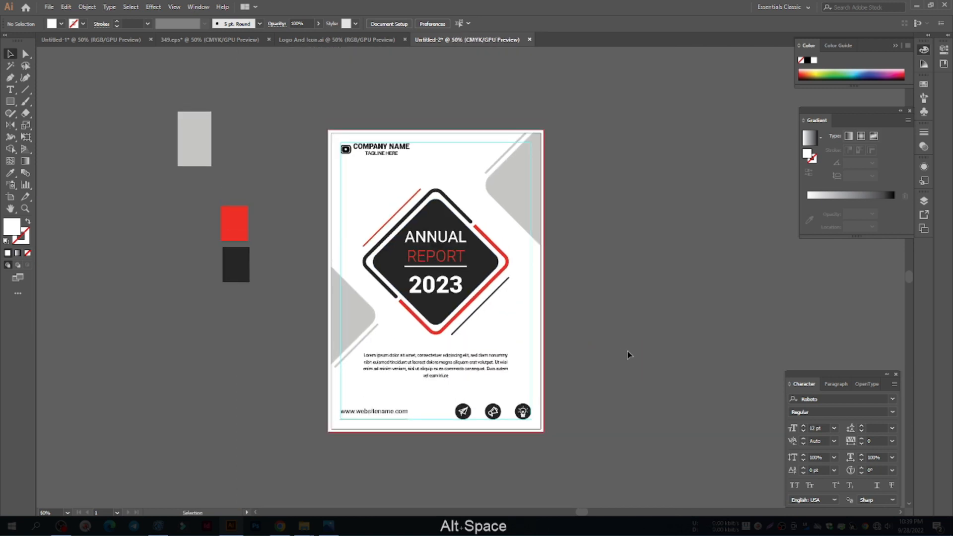
pyautogui.scroll(1, 627, 348)
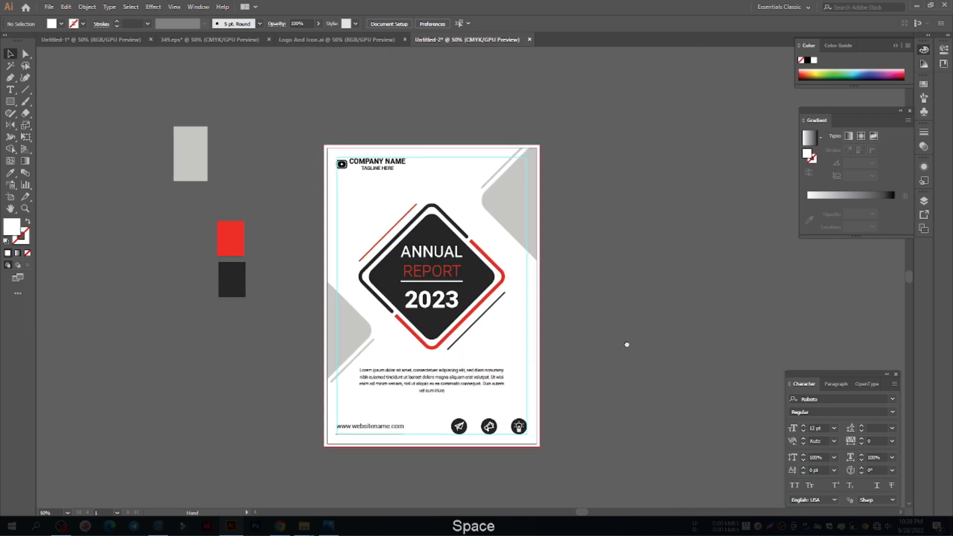
pyautogui.click(526, 223)
pyautogui.moveTo(481, 206); pyautogui.dragTo(468, 206)
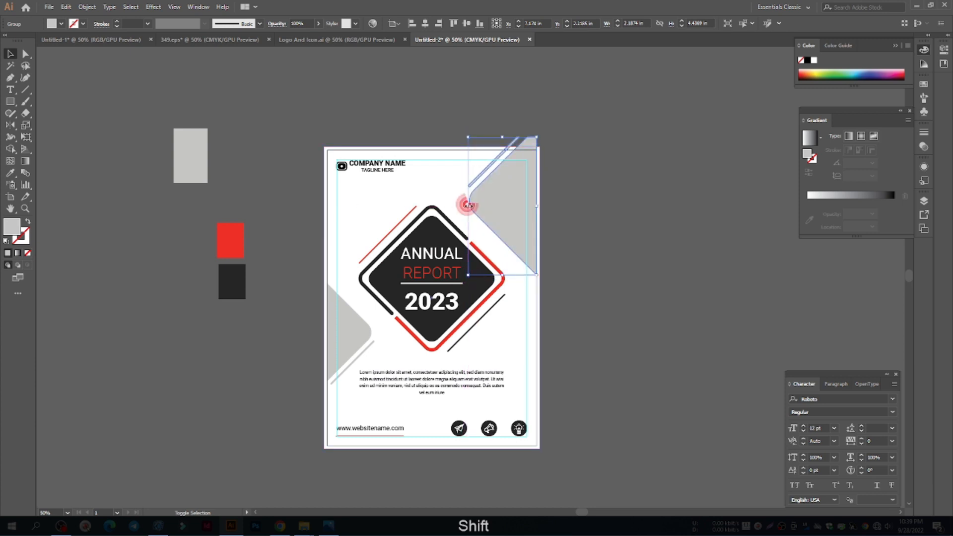
pyautogui.press('Right')
pyautogui.press('Right')
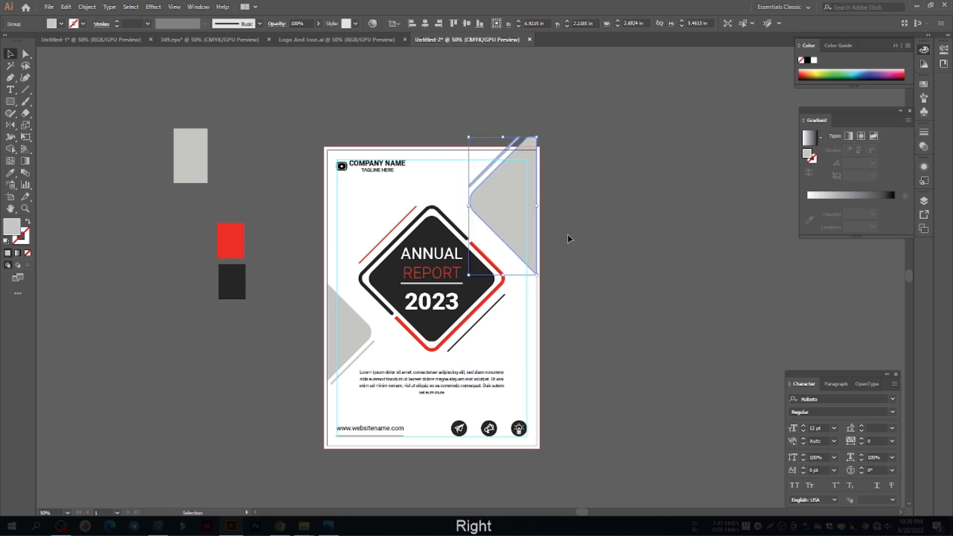
pyautogui.press('Right')
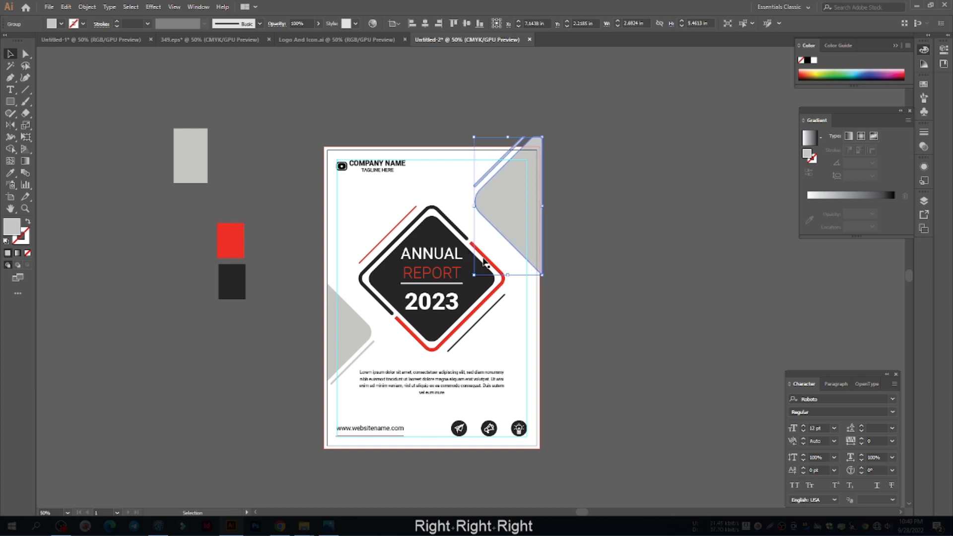
# Step: Enlarge the lower-left grey accent group to about 2.07 in wide so it extends past the left bleed edge
pyautogui.scroll(2, 340, 323)
pyautogui.click(325, 329)
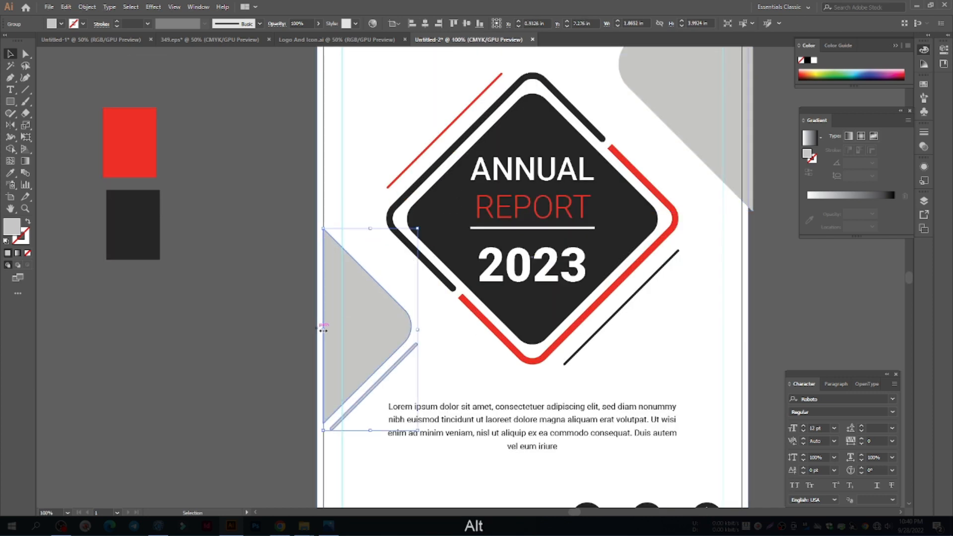
pyautogui.moveTo(325, 329); pyautogui.dragTo(313, 328)
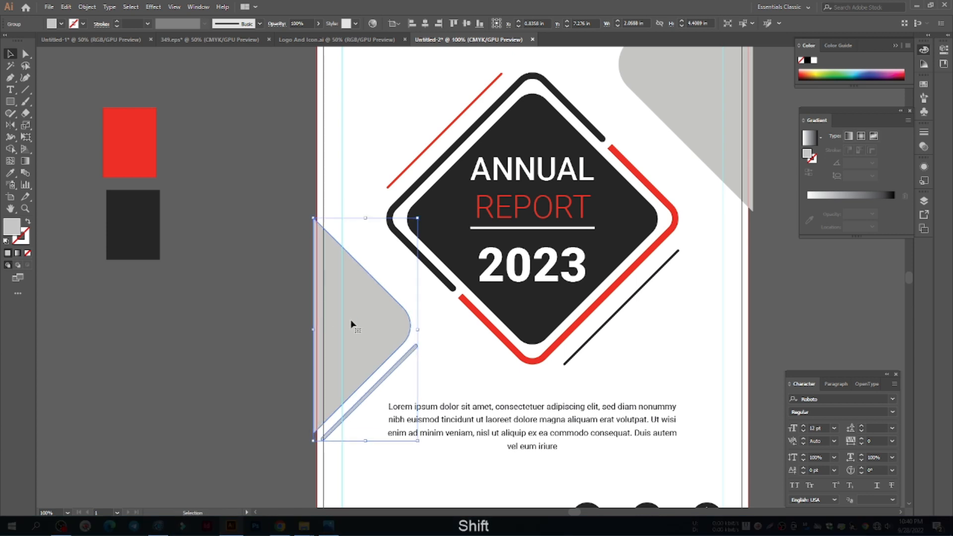
pyautogui.scroll(-1, 331, 305)
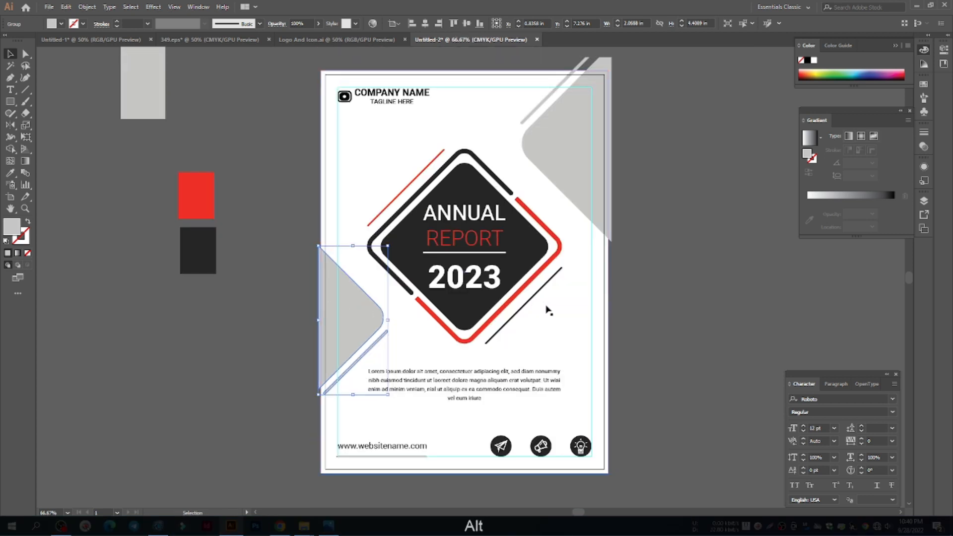
# Step: Select both grey accents with the white background and trim the parts outside the bleed using the Shape Builder tool
pyautogui.keyDown('shift'); pyautogui.click(582, 172); pyautogui.keyUp('shift')
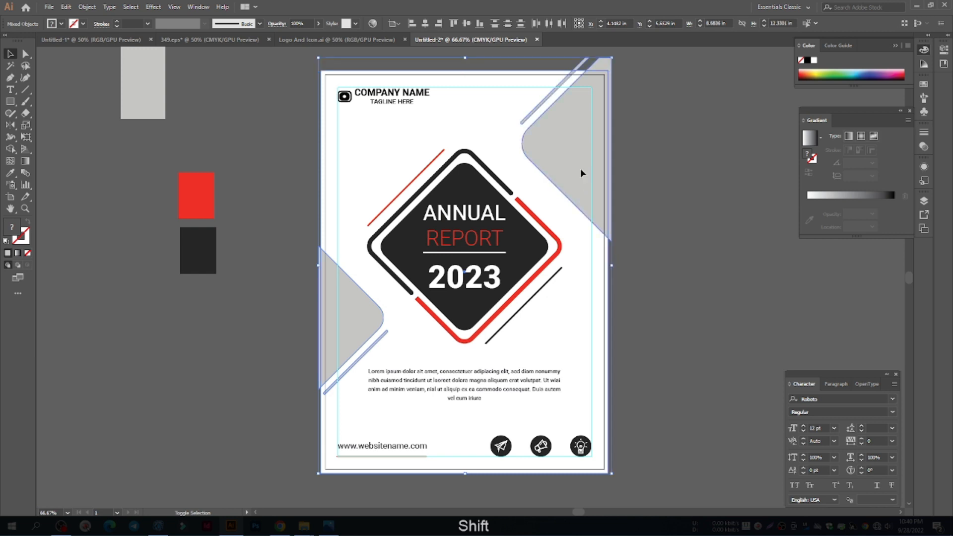
pyautogui.click(11, 150)
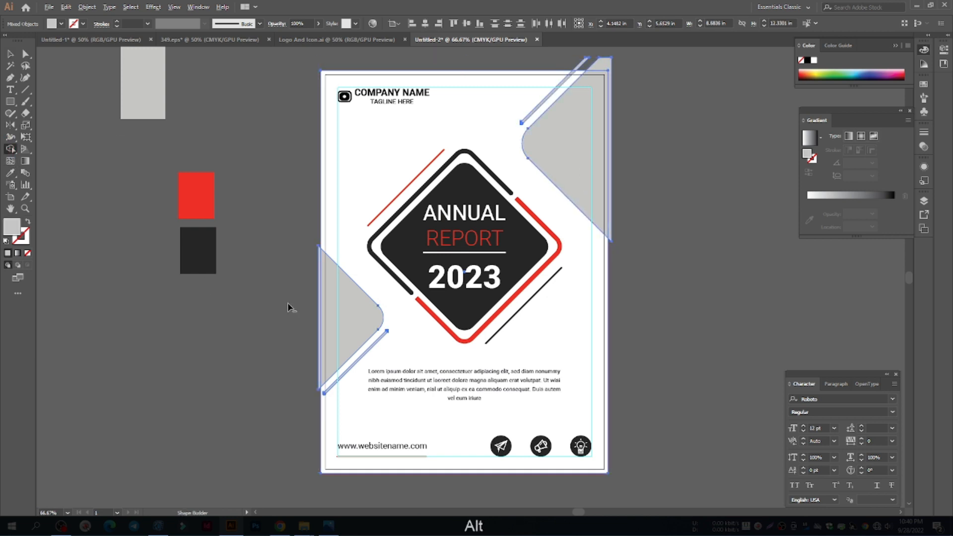
pyautogui.scroll(5, 288, 308)
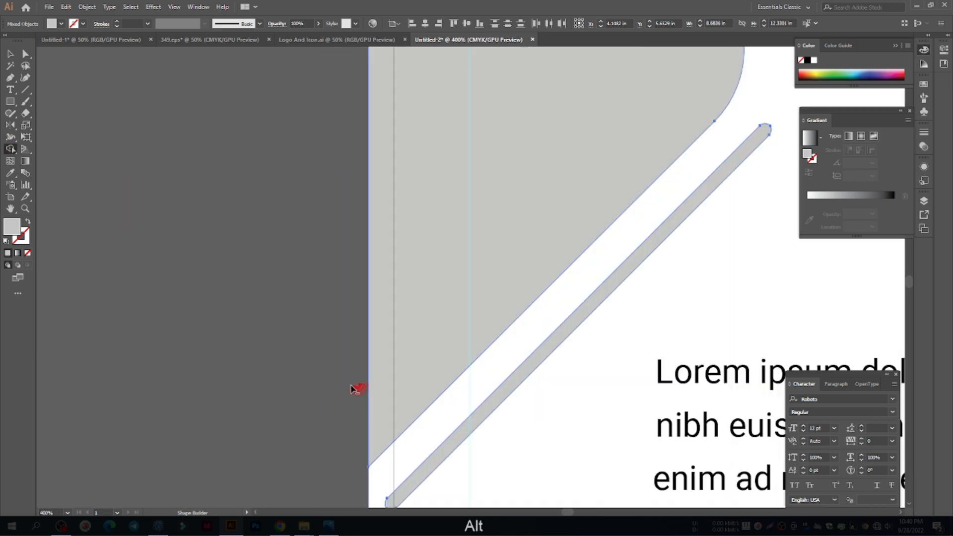
pyautogui.scroll(-6, 350, 385)
pyautogui.scroll(1, 653, 178)
pyautogui.scroll(3, 600, 51)
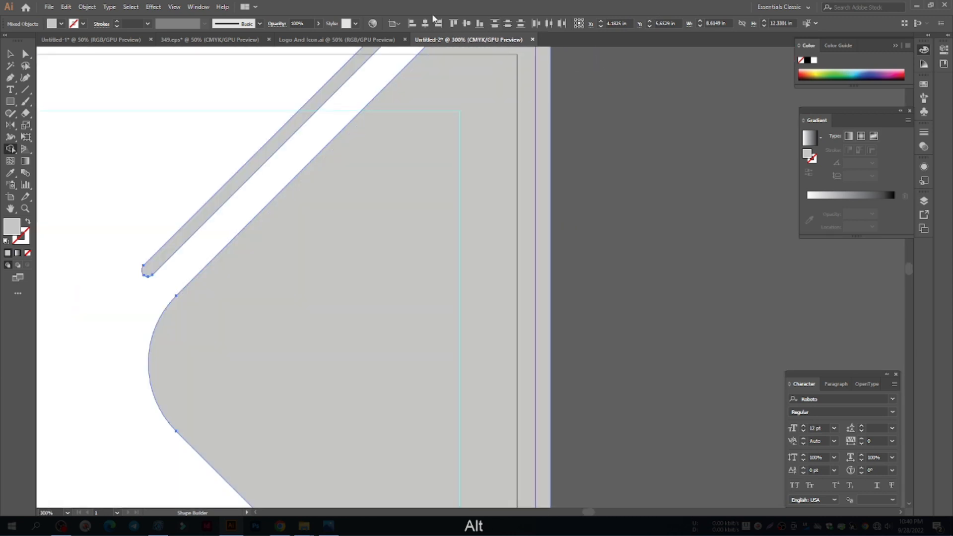
pyautogui.scroll(-5, 408, 53)
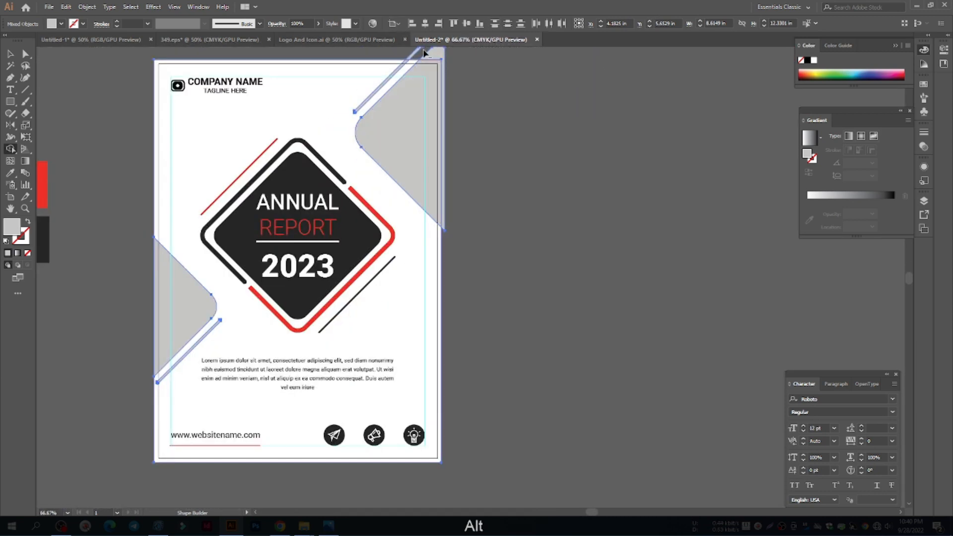
pyautogui.keyDown('alt'); pyautogui.click(423, 51); pyautogui.keyUp('alt')
pyautogui.click(11, 55)
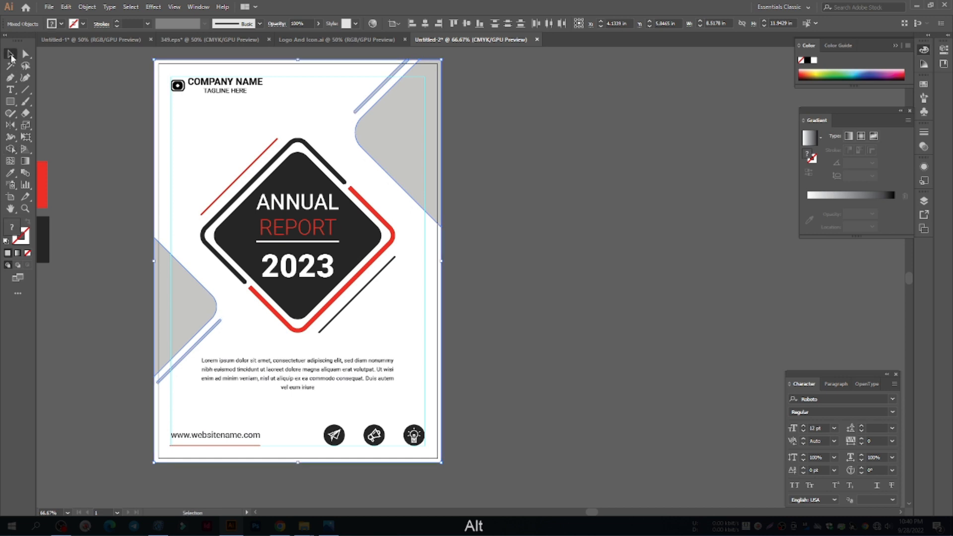
pyautogui.click(621, 235)
# Step: Nudge the diamond title group down to about Y 5.22 in
pyautogui.moveTo(598, 215); pyautogui.dragTo(628, 222)
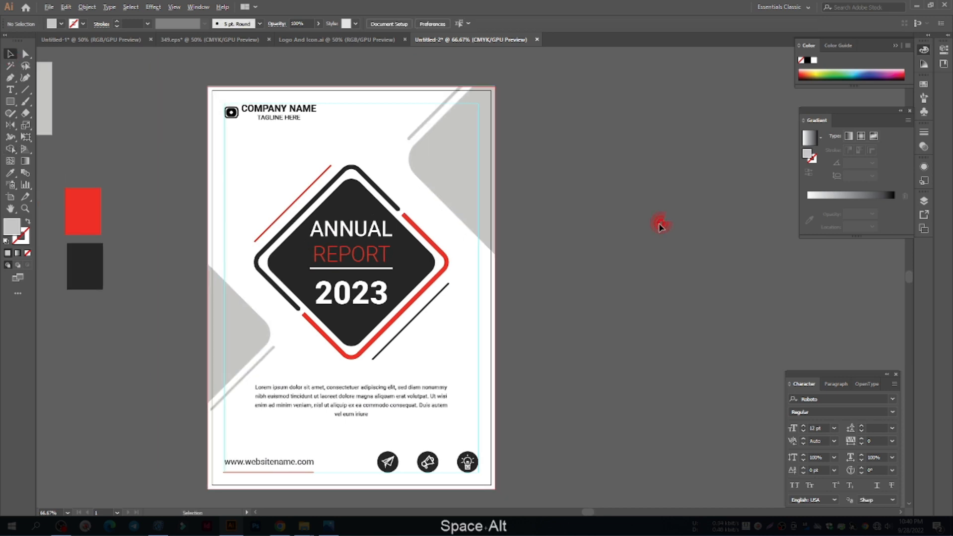
pyautogui.scroll(-1, 660, 223)
pyautogui.moveTo(606, 263); pyautogui.dragTo(614, 258)
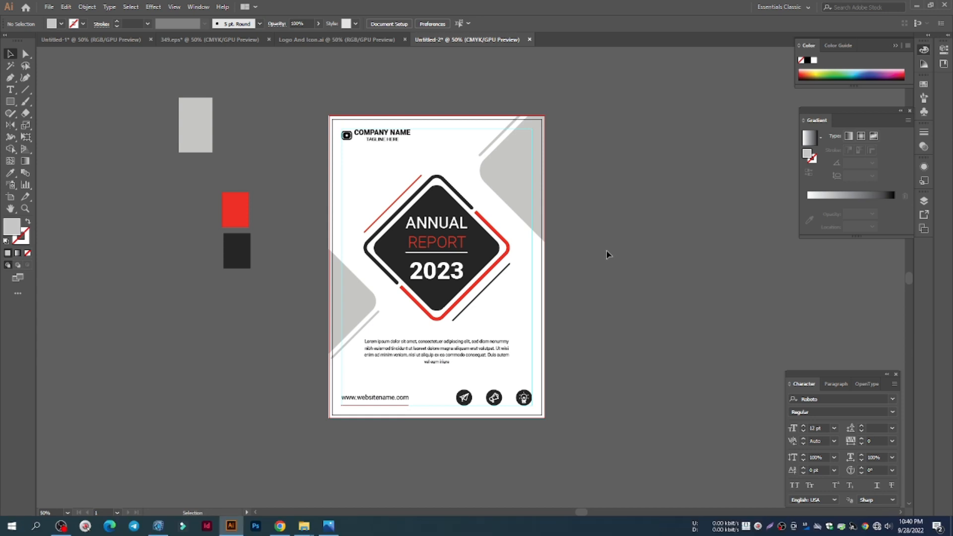
pyautogui.scroll(1, 450, 313)
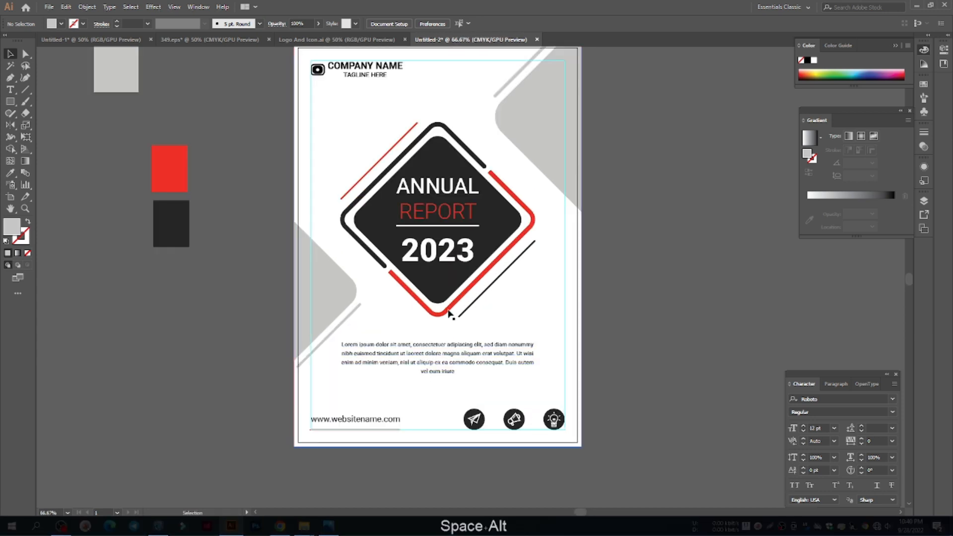
pyautogui.click(445, 260)
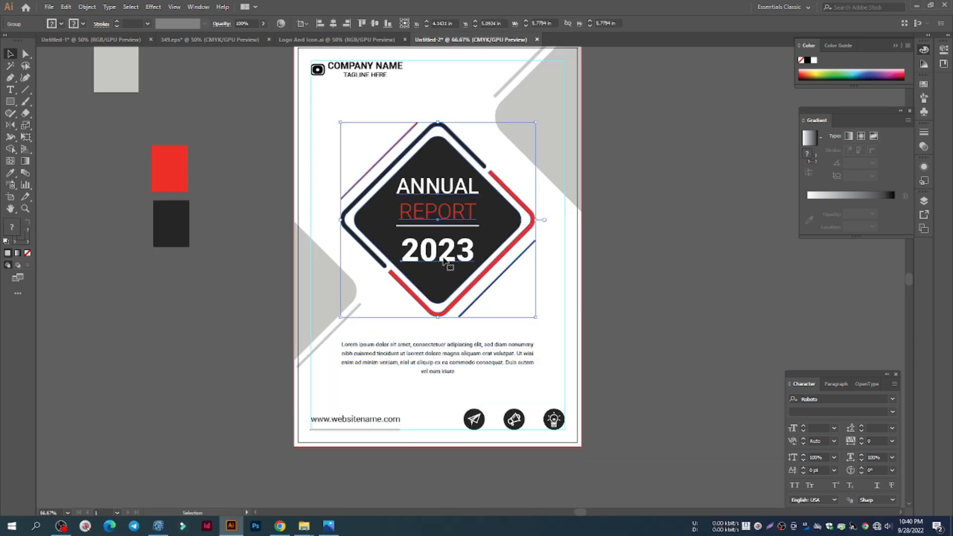
pyautogui.press('Down')
pyautogui.press('Down')
pyautogui.press('Down')
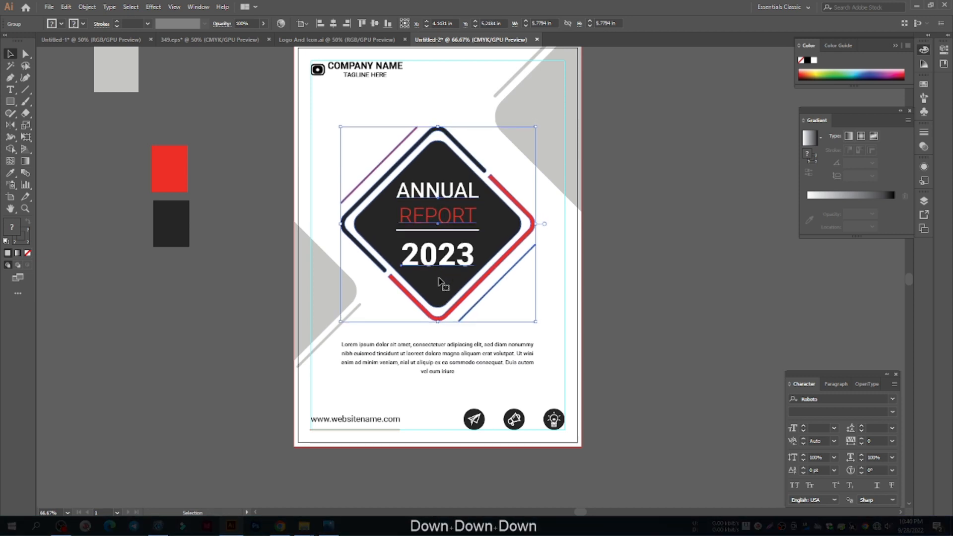
# Step: Nudge the centred placeholder paragraph slightly down below the diamond
pyautogui.click(430, 361)
pyautogui.press('Down')
pyautogui.press('Down')
pyautogui.press('Down')
pyautogui.press('Down')
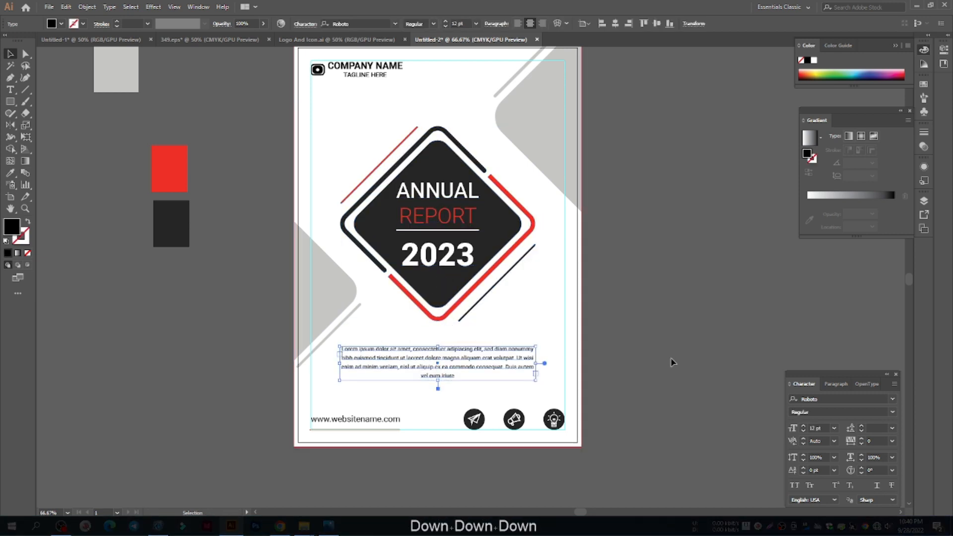
pyautogui.click(674, 362)
pyautogui.scroll(-1, 638, 336)
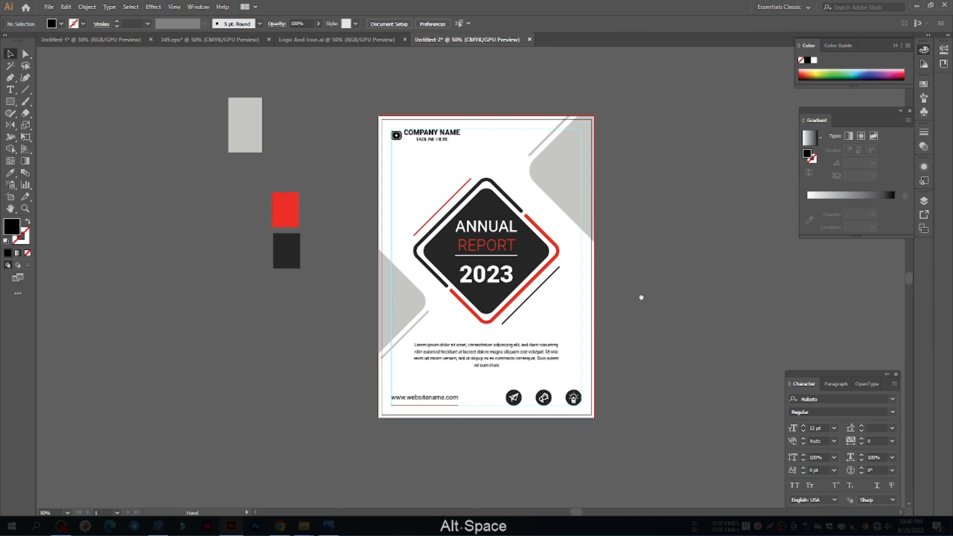
# Step: Delete the grey, red and black colour reference rectangles beside the artboard
pyautogui.scroll(1, 288, 325)
pyautogui.moveTo(287, 326); pyautogui.dragTo(163, 64)
pyautogui.press('Delete')
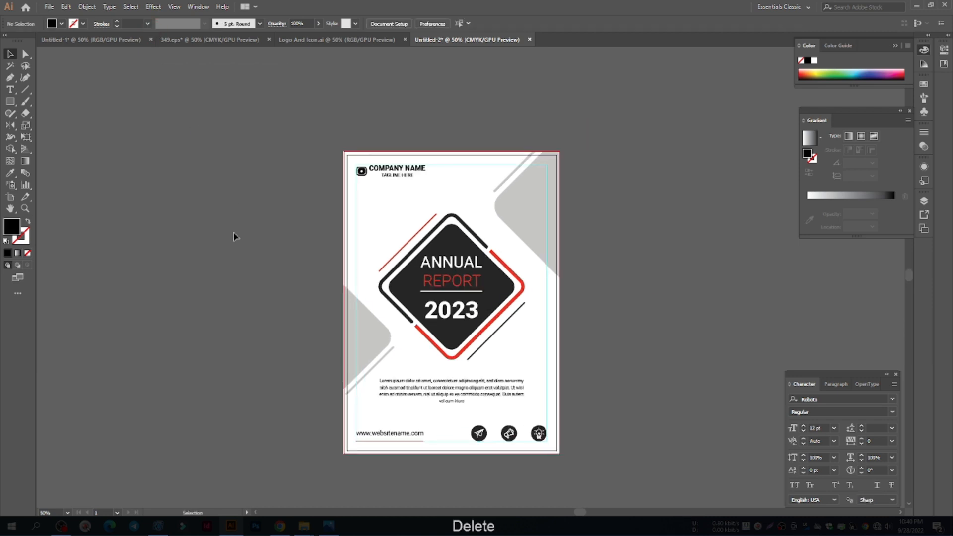
pyautogui.click(675, 276)
pyautogui.moveTo(611, 342); pyautogui.dragTo(609, 337)
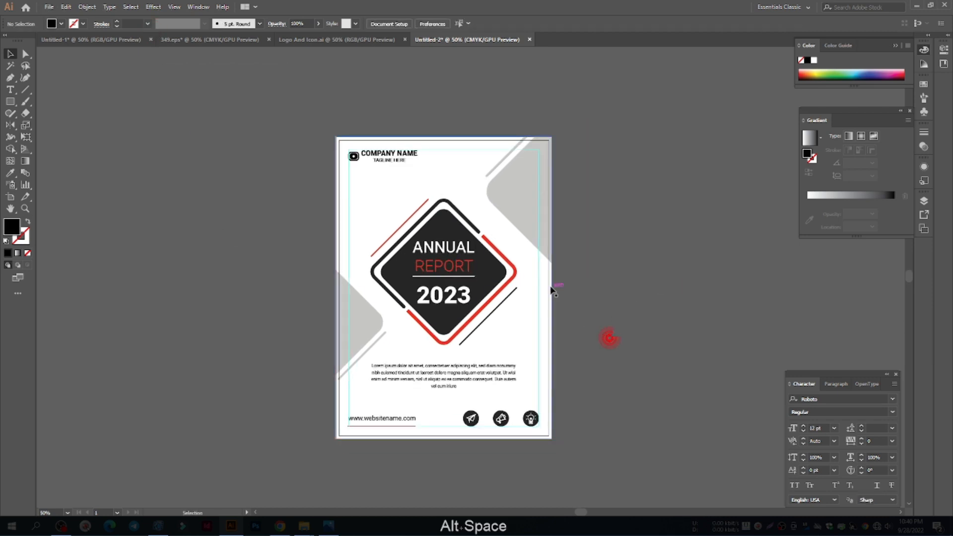
# Step: Lock the white background and recolour the logo icon beside the company name with the red sampled from the diamond frame
pyautogui.scroll(1, 512, 274)
pyautogui.moveTo(617, 302); pyautogui.dragTo(612, 295)
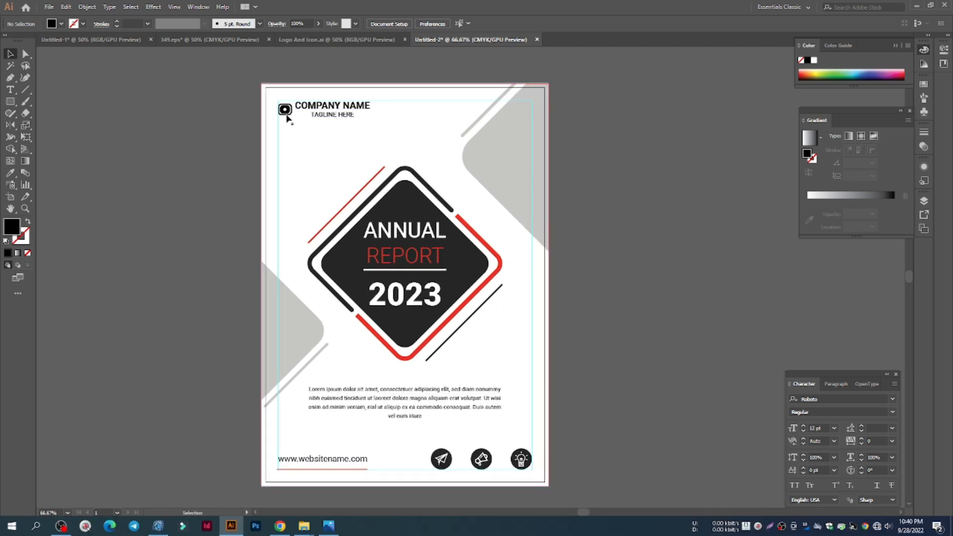
pyautogui.press('a')
pyautogui.moveTo(287, 124); pyautogui.dragTo(276, 96)
pyautogui.hotkey('ctrl', 'z')
pyautogui.hotkey('ctrl', '2')
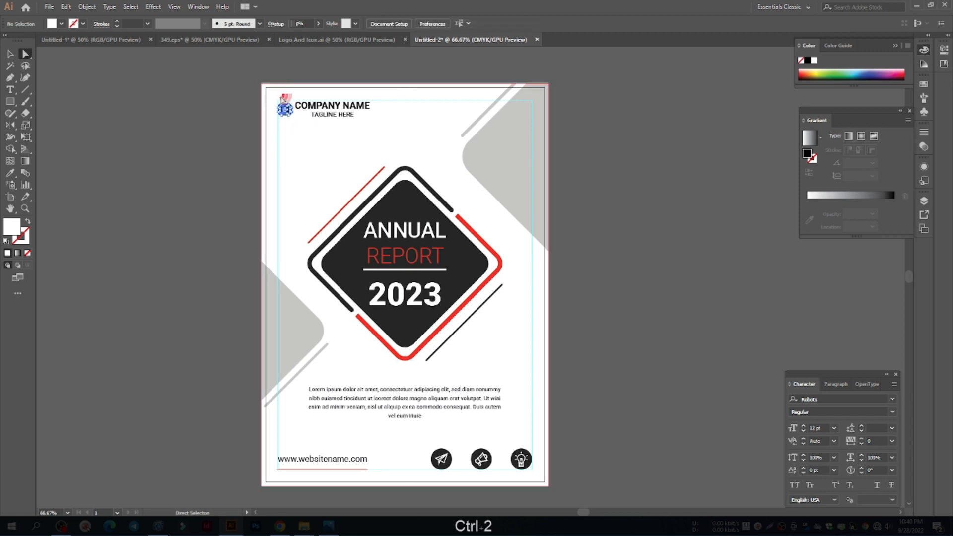
pyautogui.press('i')
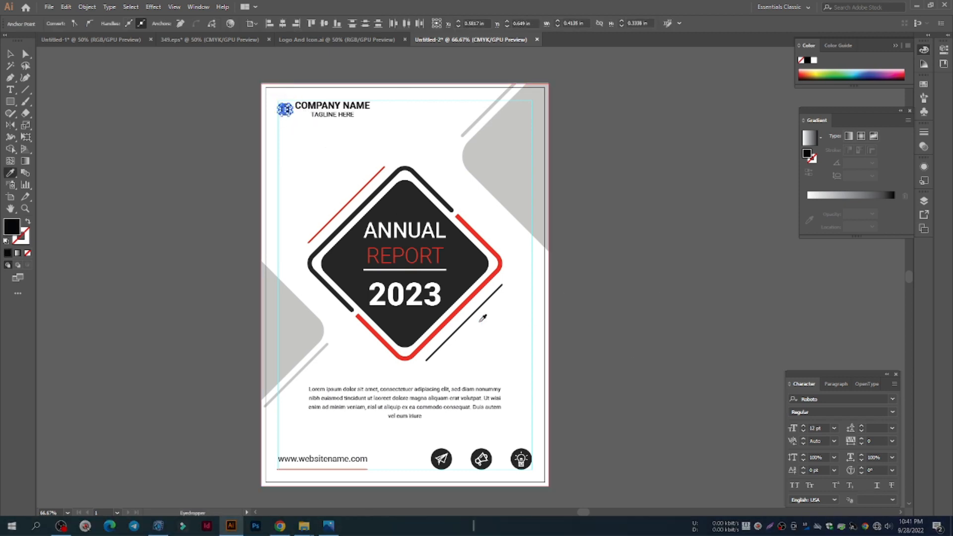
pyautogui.click(461, 308)
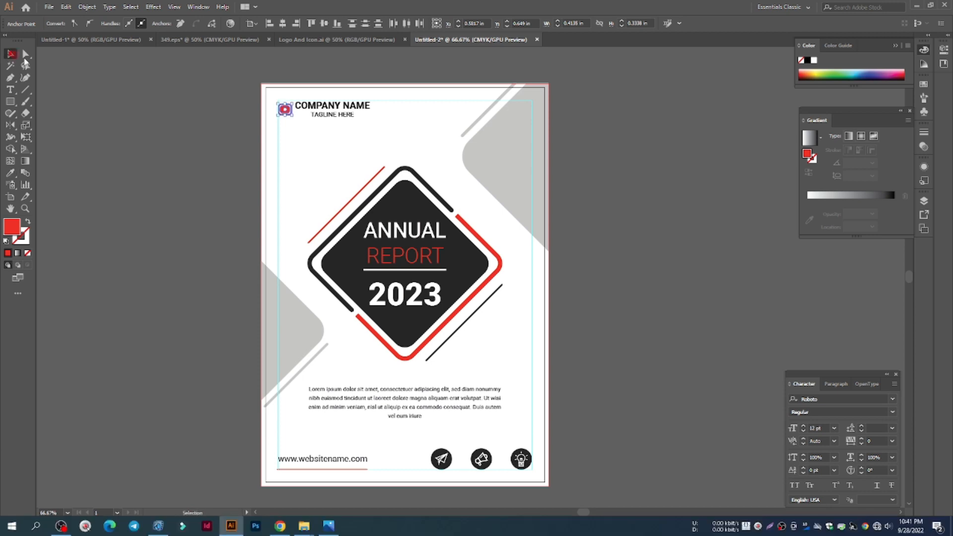
pyautogui.hotkey('ctrl', 'shift', 'a')
# Step: Recolour the "TAGLINE HERE" text with the red sampled from the diamond frame using the Eyedropper
pyautogui.press('a')
pyautogui.doubleClick(327, 115)
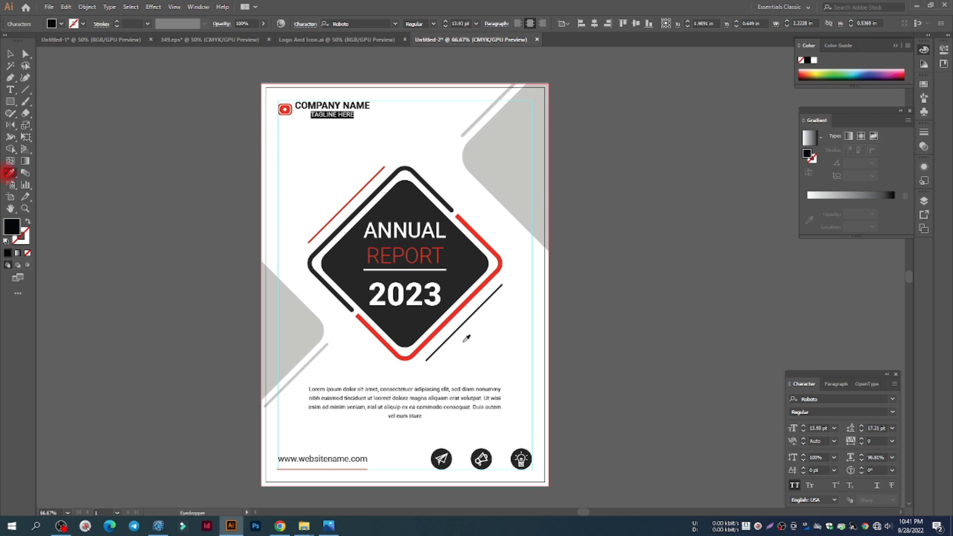
pyautogui.click(449, 320)
pyautogui.click(10, 54)
pyautogui.click(156, 121)
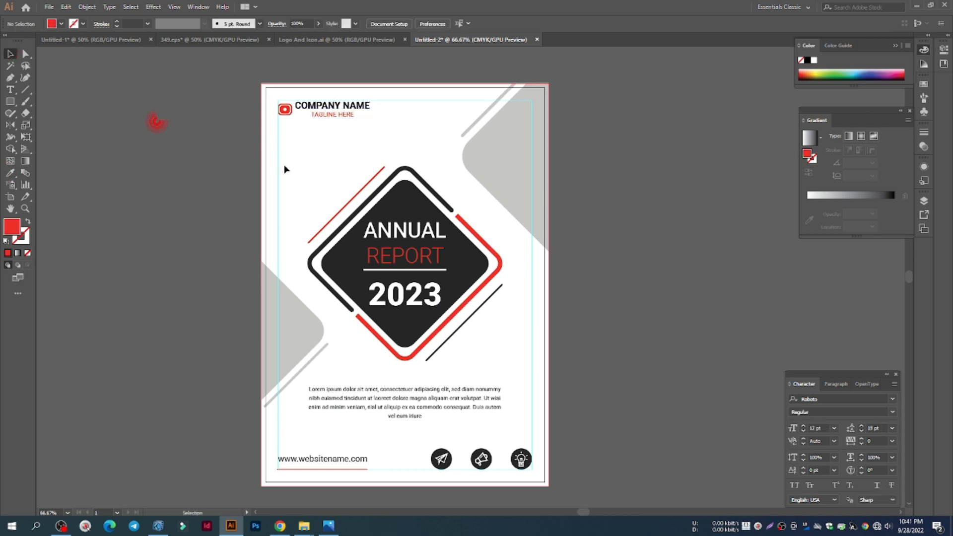
pyautogui.scroll(-1, 607, 232)
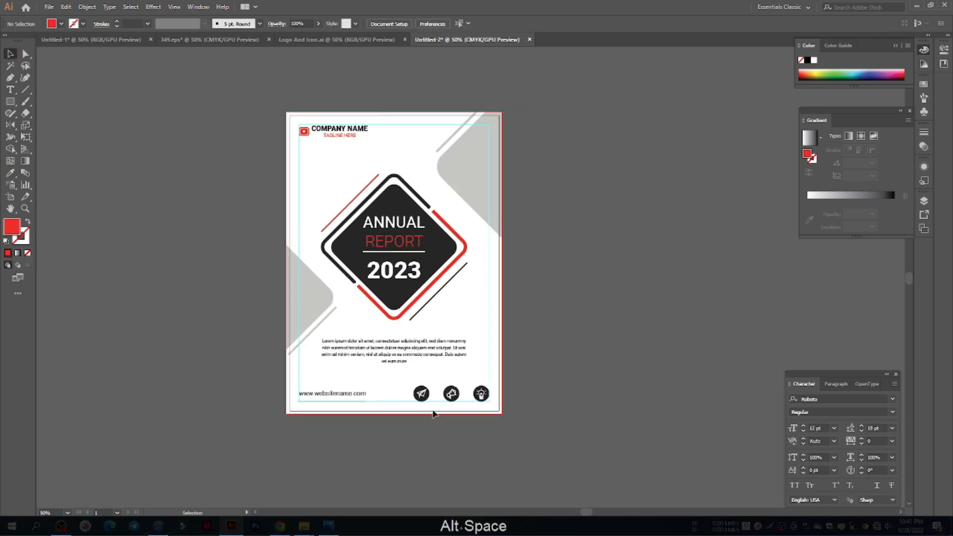
pyautogui.scroll(1, 433, 413)
pyautogui.moveTo(561, 334); pyautogui.dragTo(565, 368)
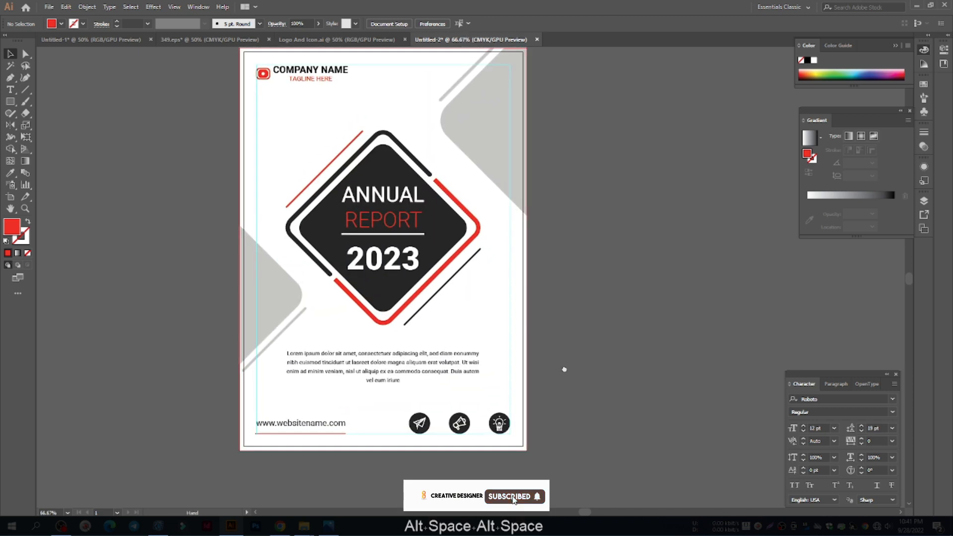
pyautogui.press('alt')
pyautogui.press('space')
pyautogui.scroll(1, 561, 343)
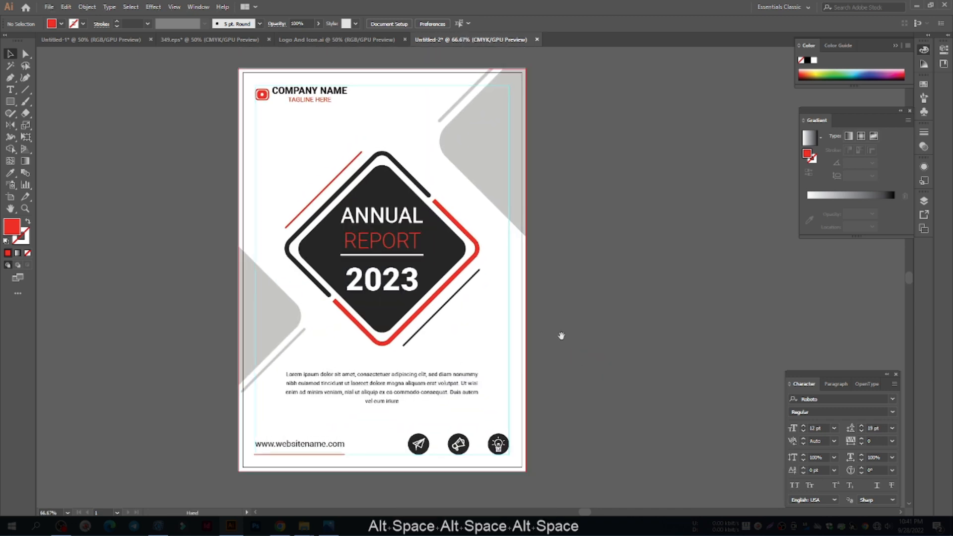